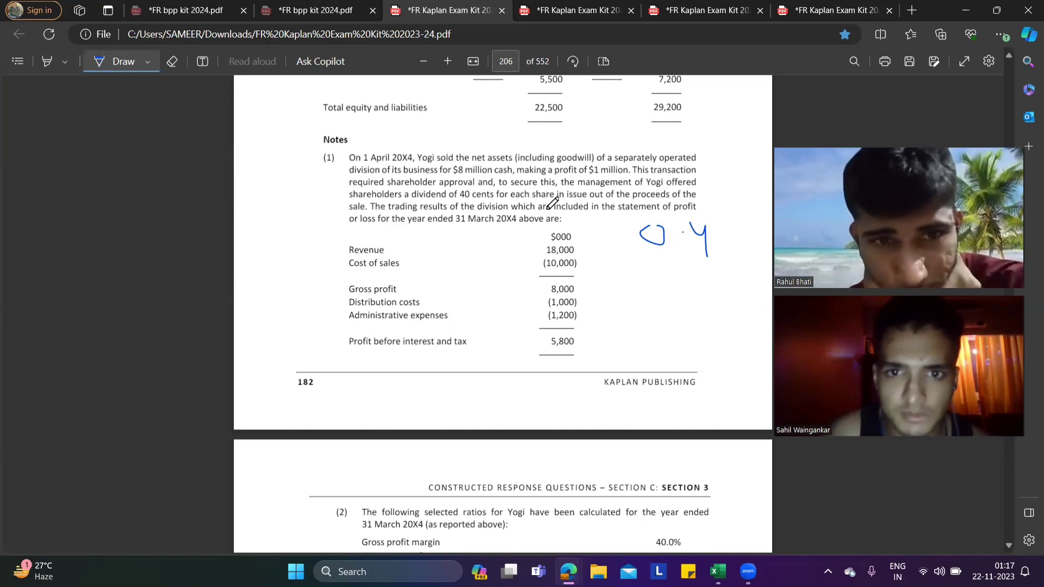
- Outline the $000 figures column of the sold division's trading results in Note 1 with the blue pen
mouse_move(535, 233)
mouse_down()
mouse_move(581, 224)
mouse_move(581, 291)
mouse_move(539, 383)
mouse_move(536, 232)
mouse_up()
scroll(558, 223, down, 3)
scroll(557, 222, down, 2)
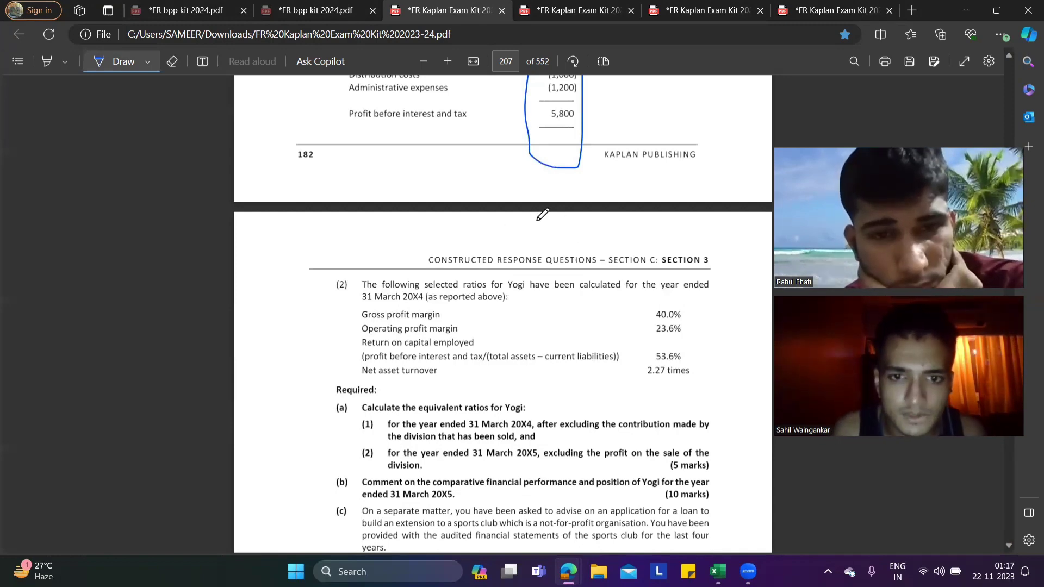
key(alt)
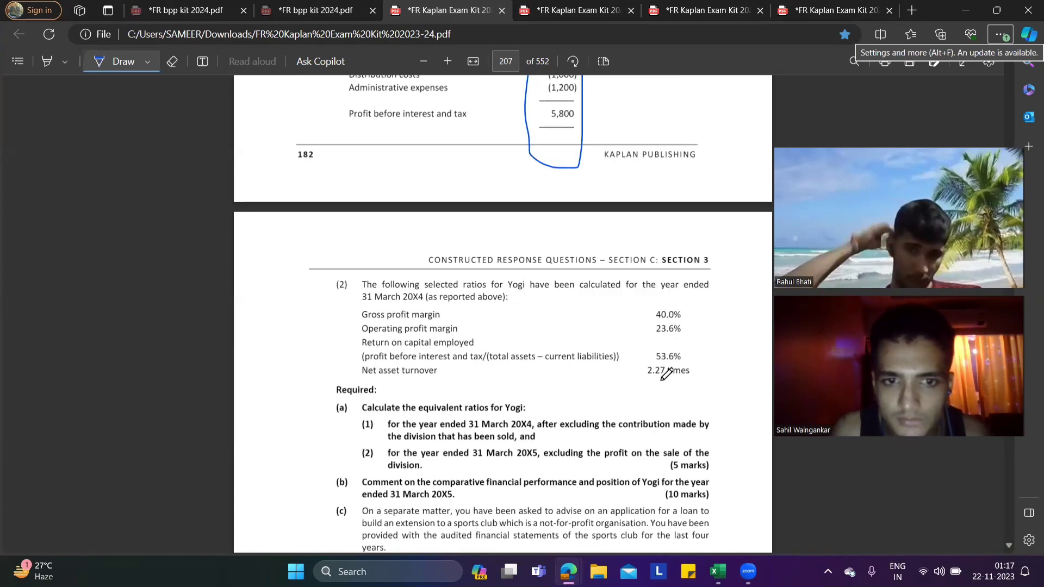
- Underline the 20X5 heading in the statement of financial position with the pen
scroll(603, 391, up, 15)
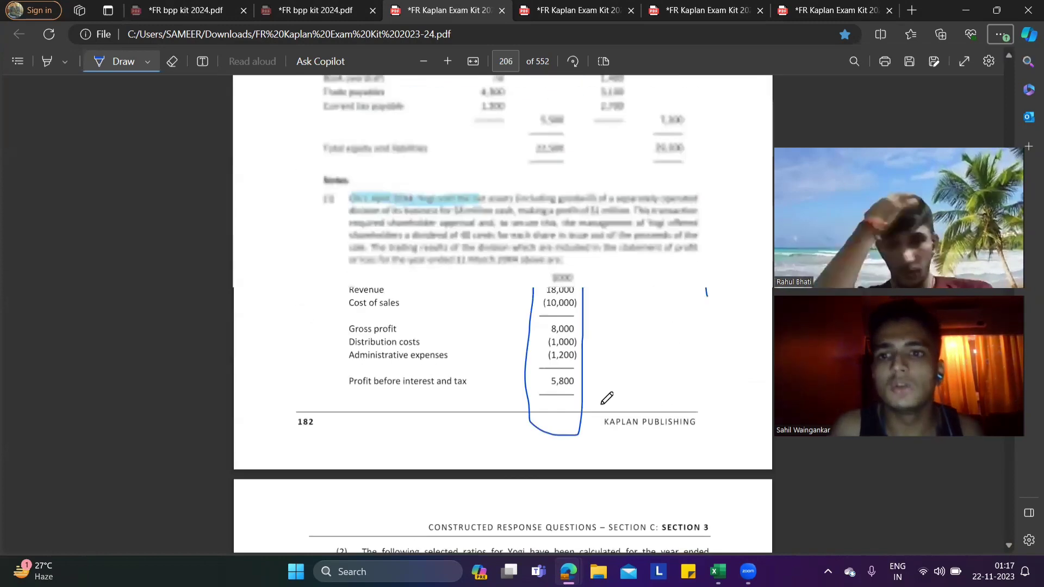
scroll(606, 397, up, 5)
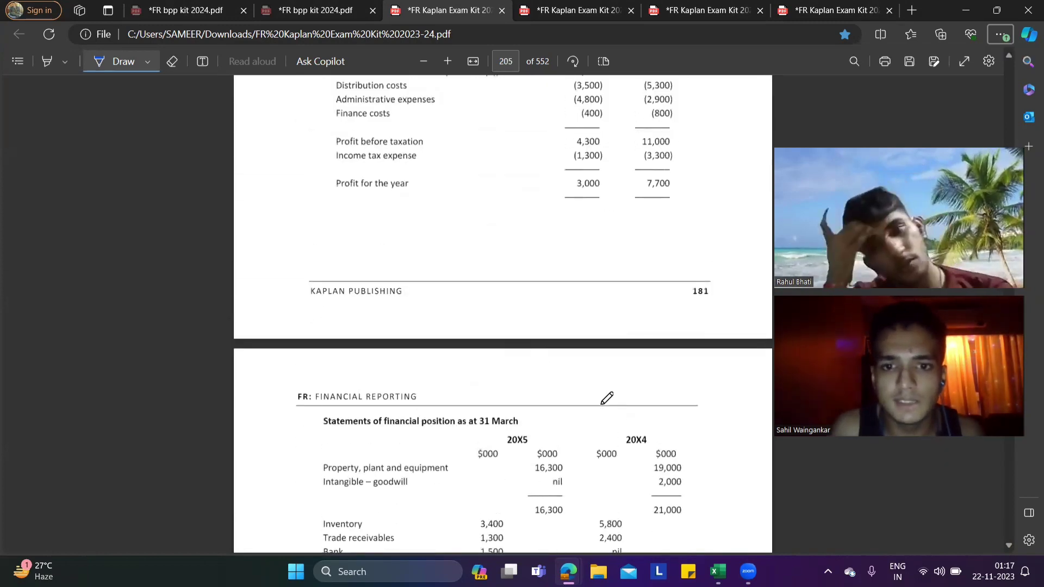
scroll(606, 397, down, 4)
drag(503, 213, 540, 205)
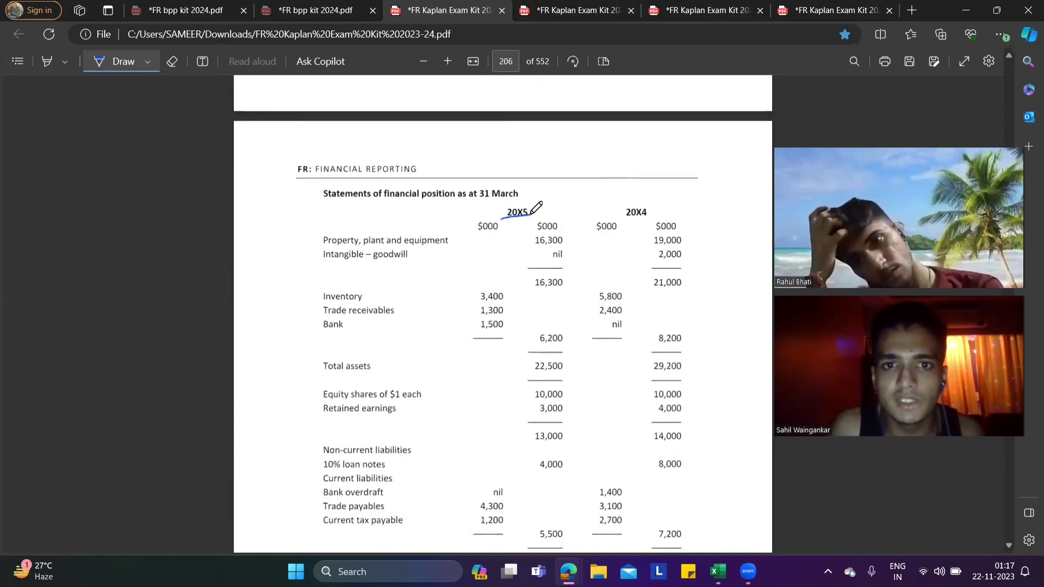
scroll(580, 267, down, 5)
scroll(580, 267, down, 10)
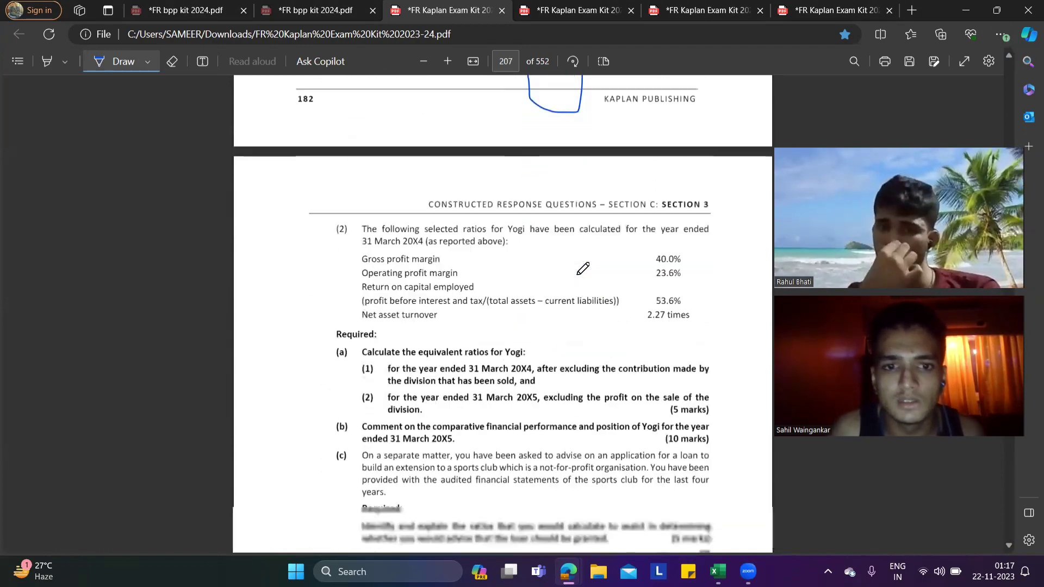
- Switch to the Interpretations workbook in Excel and add a new worksheet after Sheet8
key(alt+Tab)
key(alt+Tab)
key(alt+Tab)
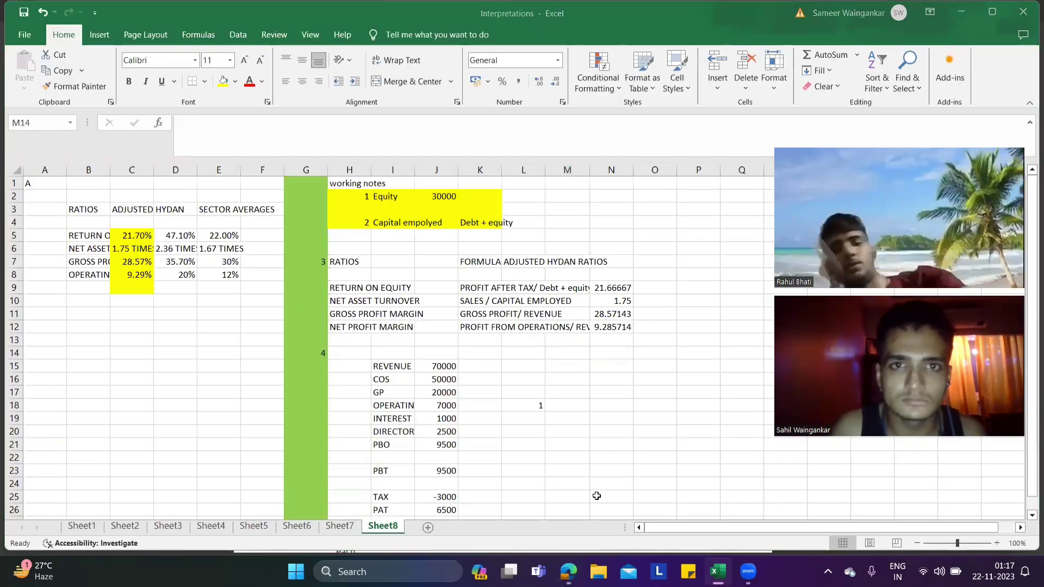
click(435, 530)
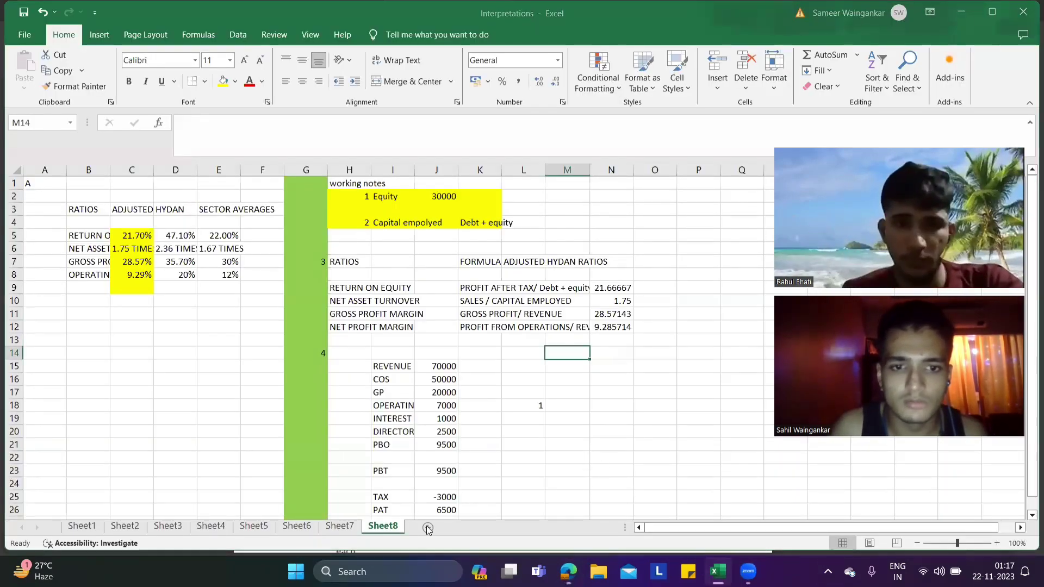
click(436, 470)
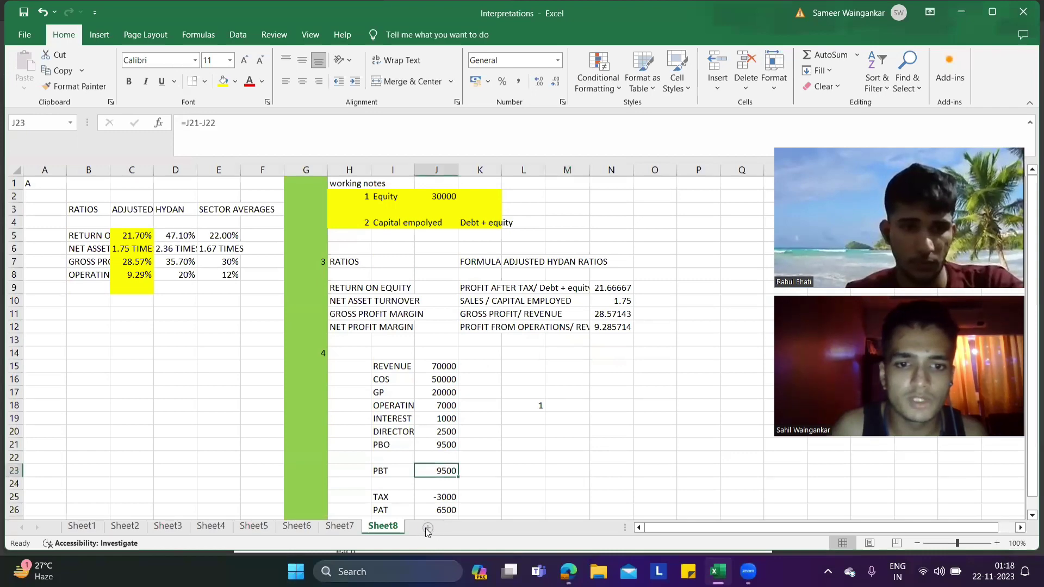
click(427, 528)
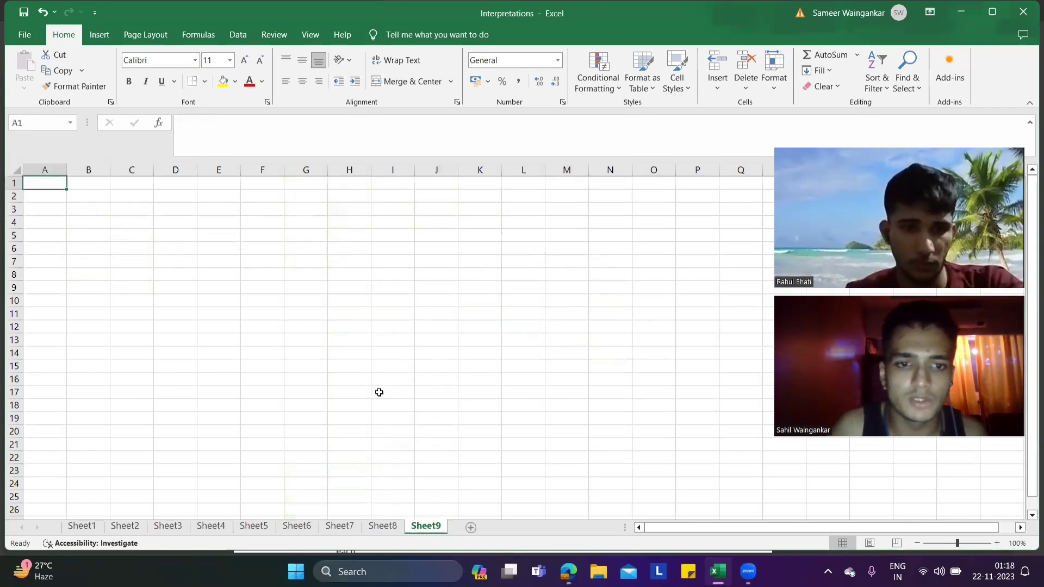
- Fill the whole of column F with light green as a divider
click(265, 181)
key(ctrl+space)
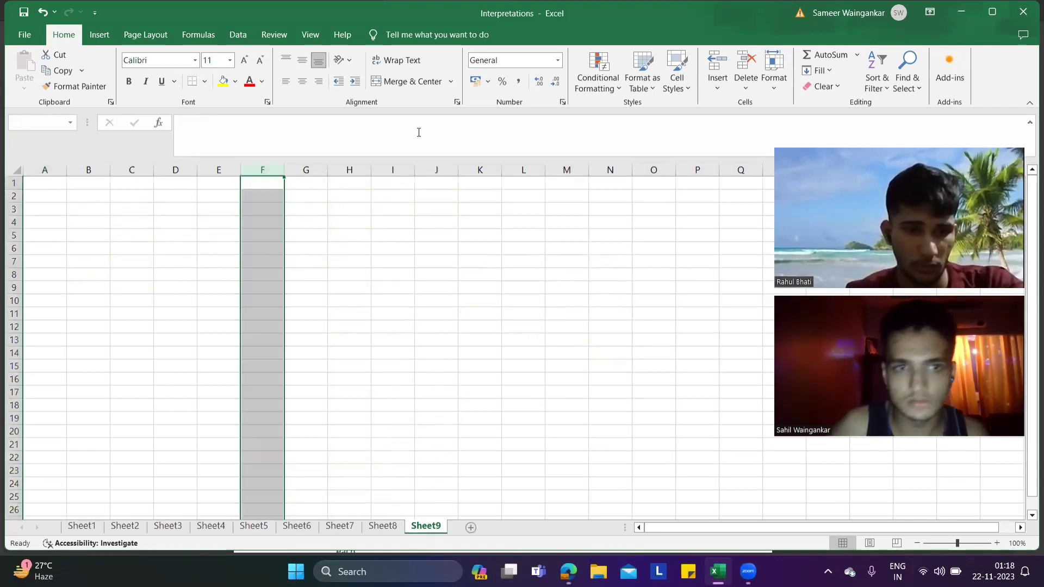
click(235, 81)
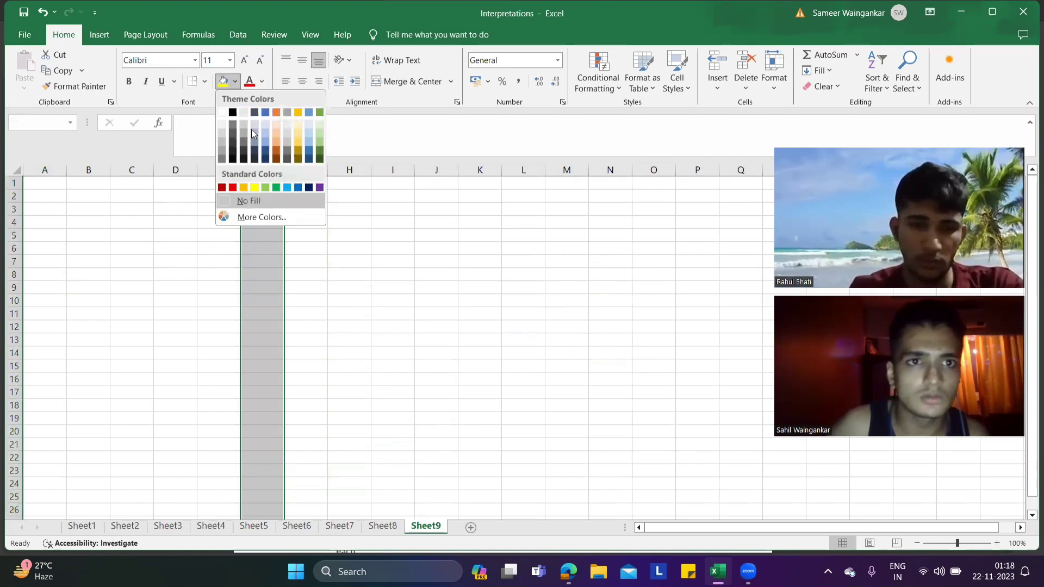
click(264, 187)
click(101, 209)
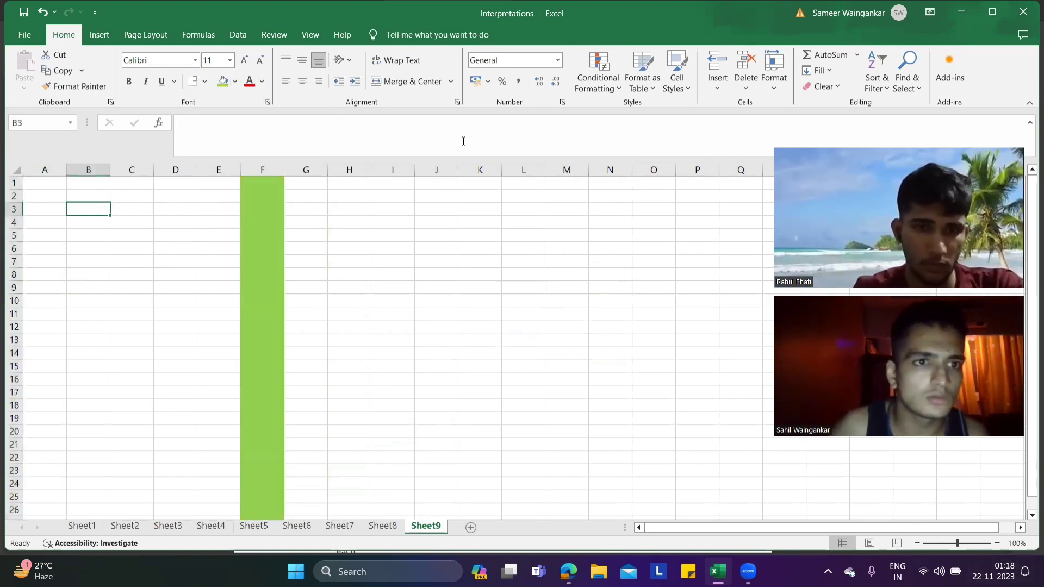
- Enter A in cell A1 and the column heading MARCH 14 in cell E3
click(55, 183)
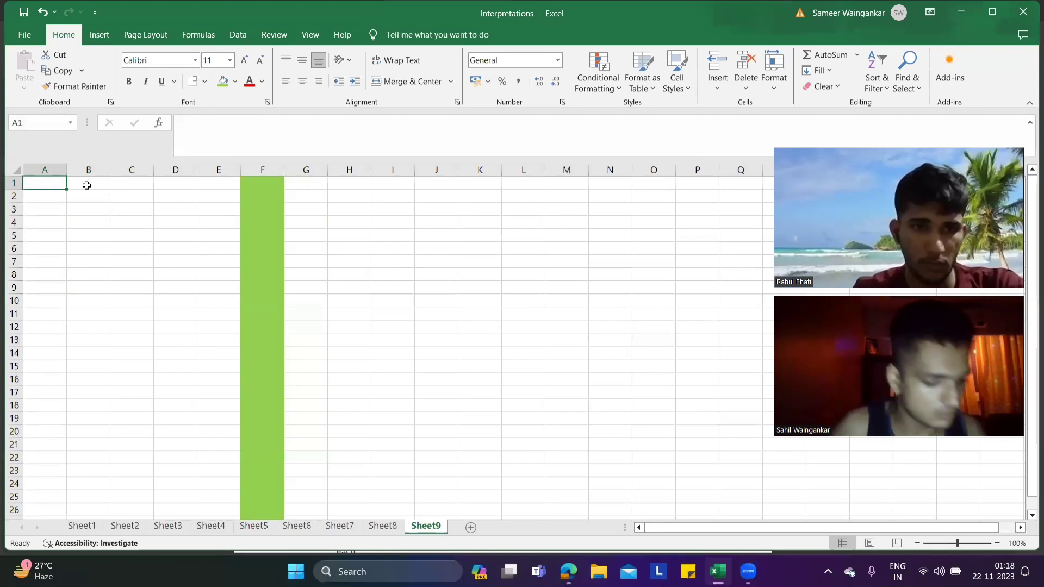
text(A)
key(Down)
key(Down)
key(Right)
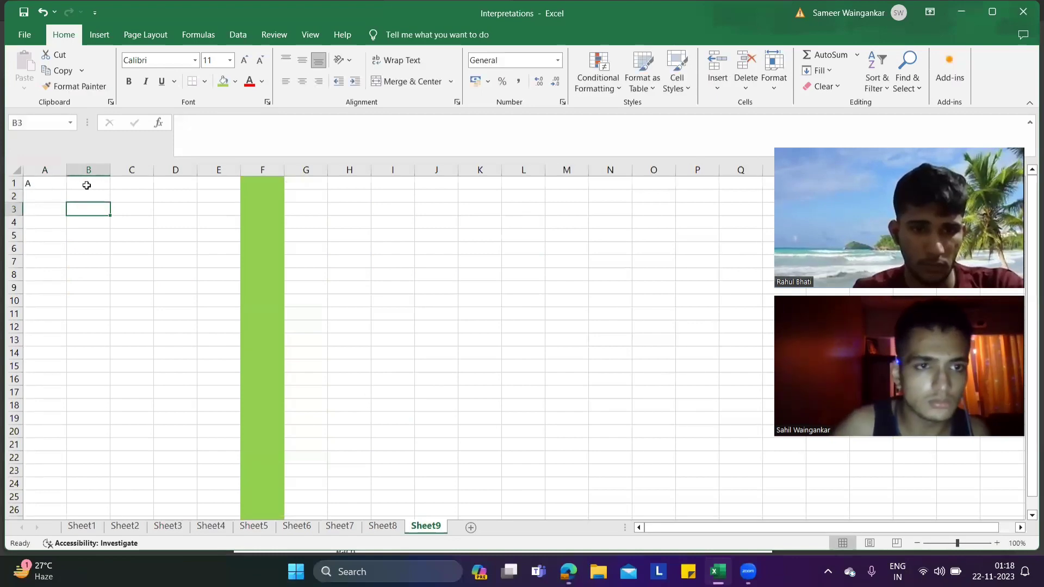
key(Right)
key(Right)
key(Right)
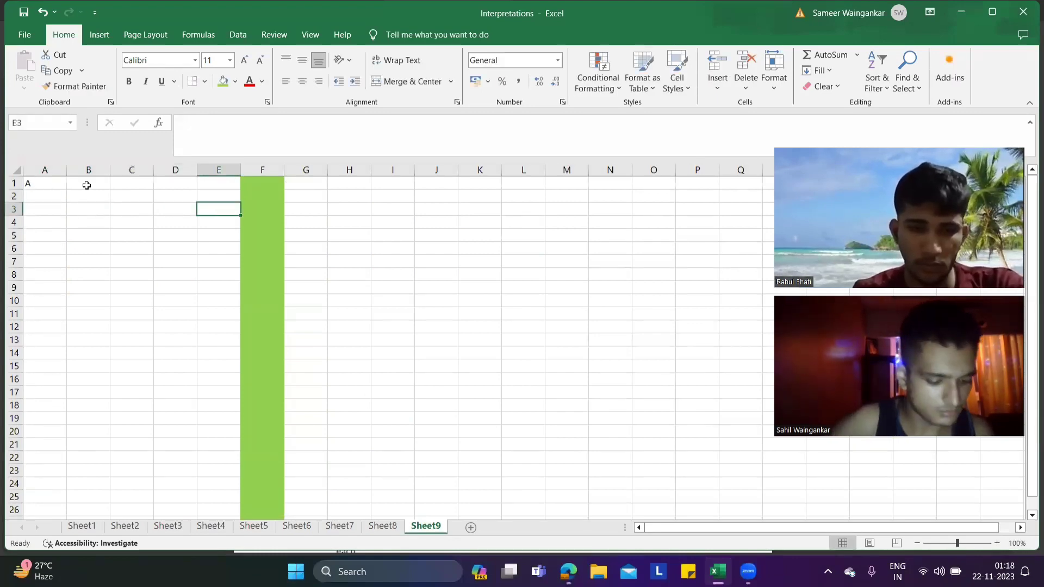
text(MARCH 14)
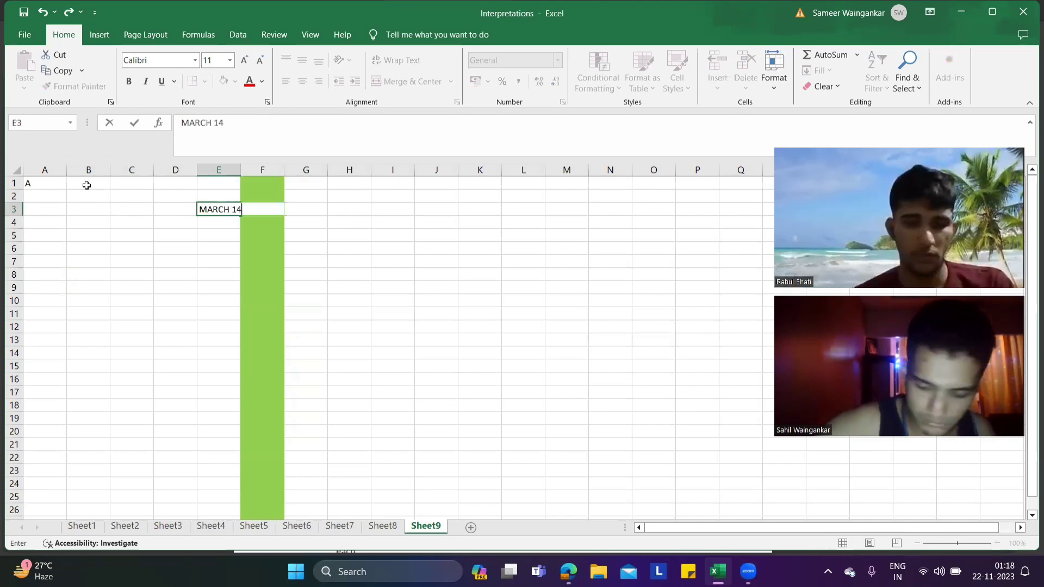
key(Left)
text(RESTATED)
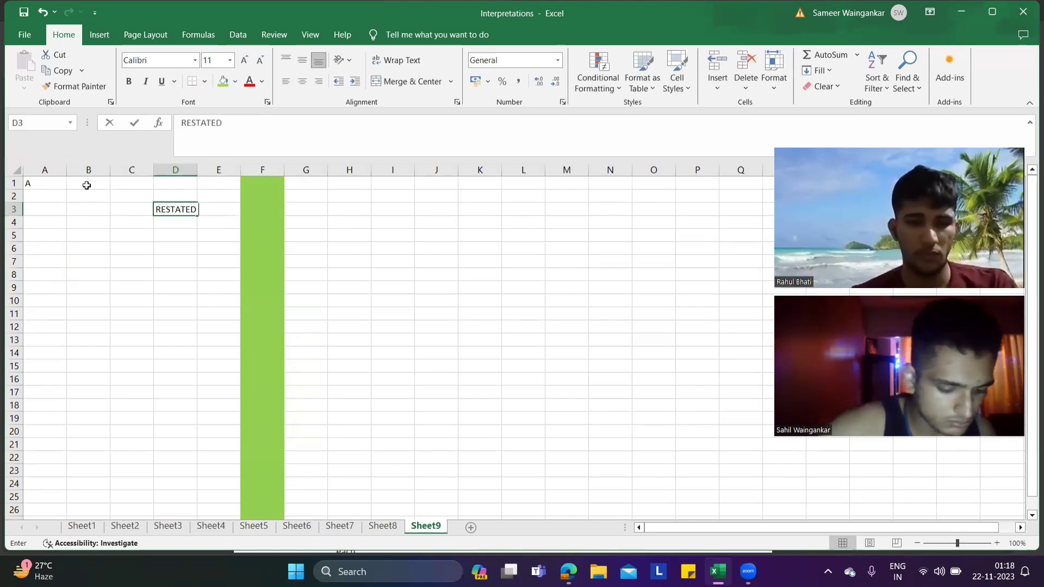
text( MARCH 14)
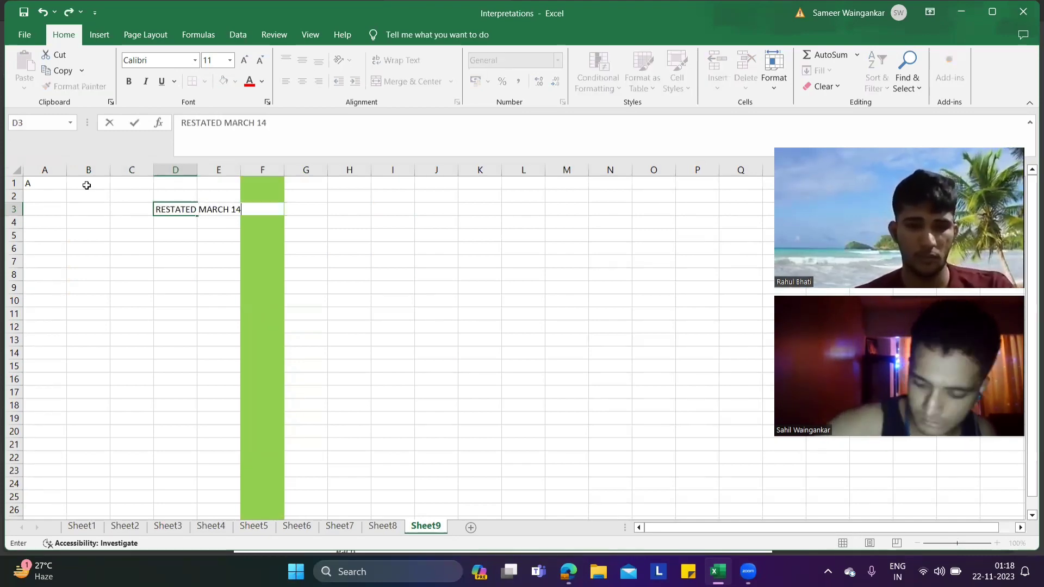
key(Left)
text(0)
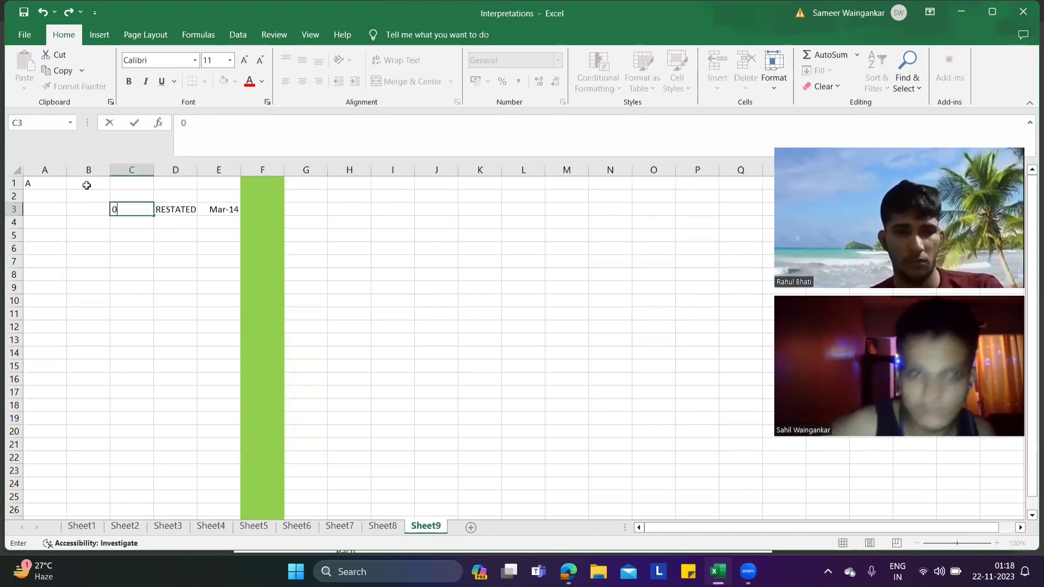
- Replace the heading in cell D3 with MARCH 15
key(Right)
key(BackSpace)
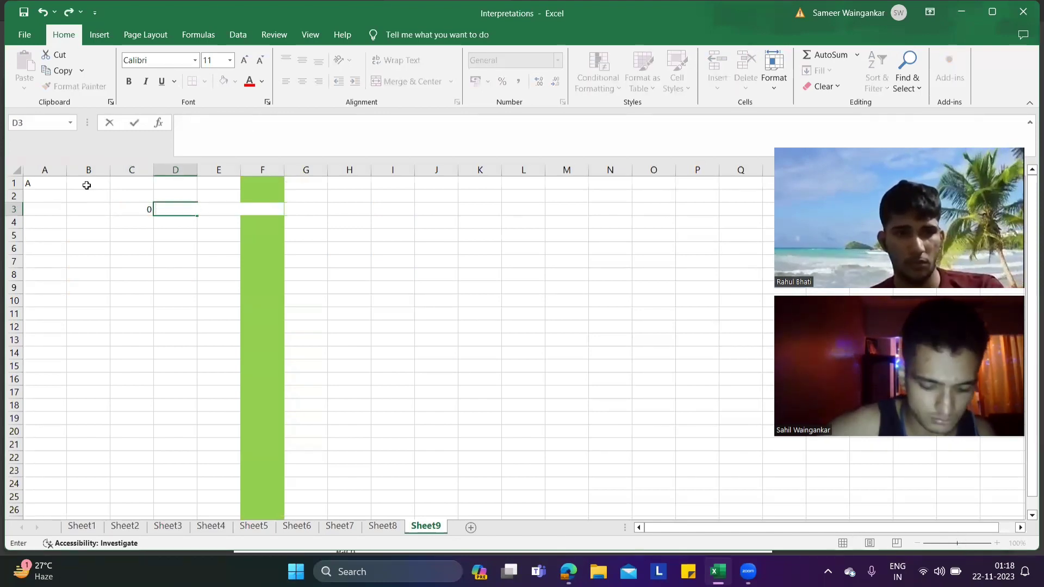
text(MARCH 15)
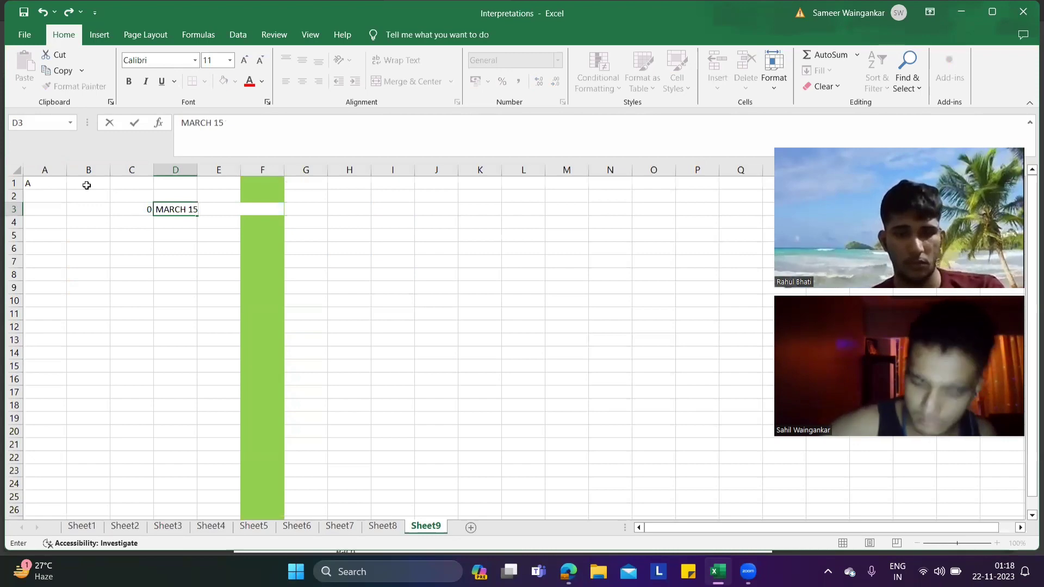
- Replace the entry in cell C3 with the heading Adjusted March 14 and widen column C
key(Left)
key(BackSpace)
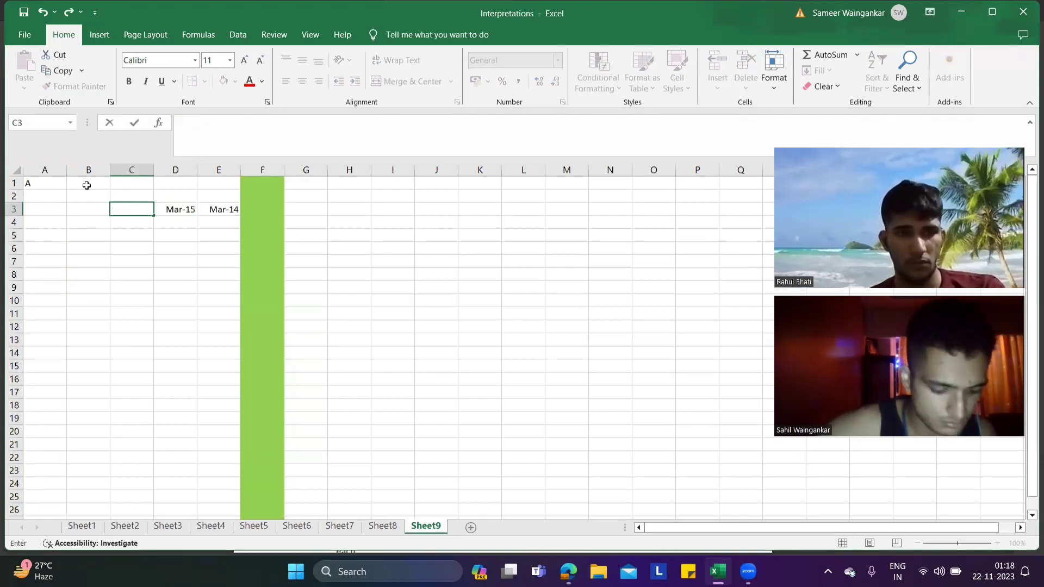
text(aDJ)
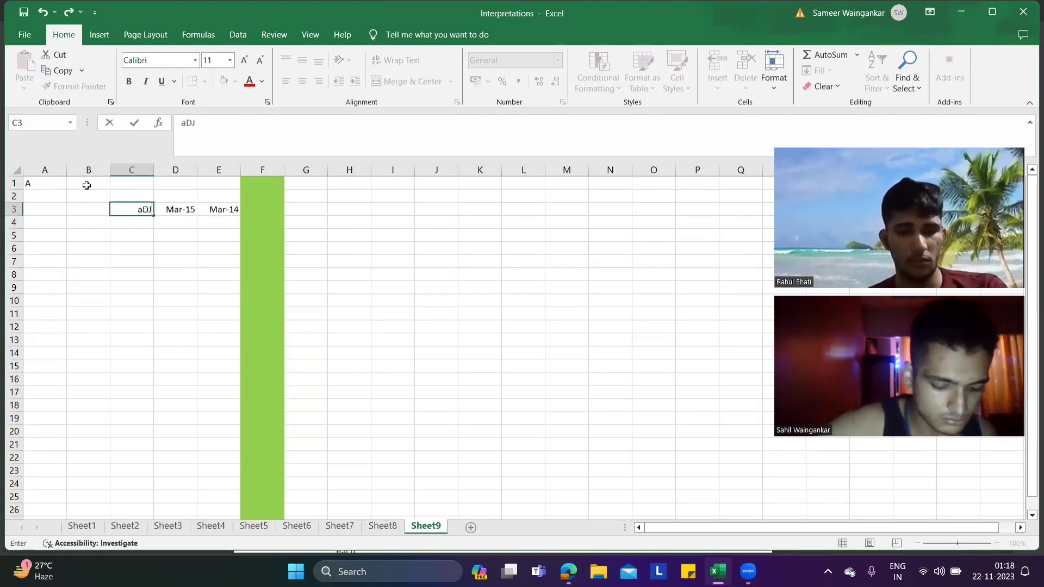
text(USTED March)
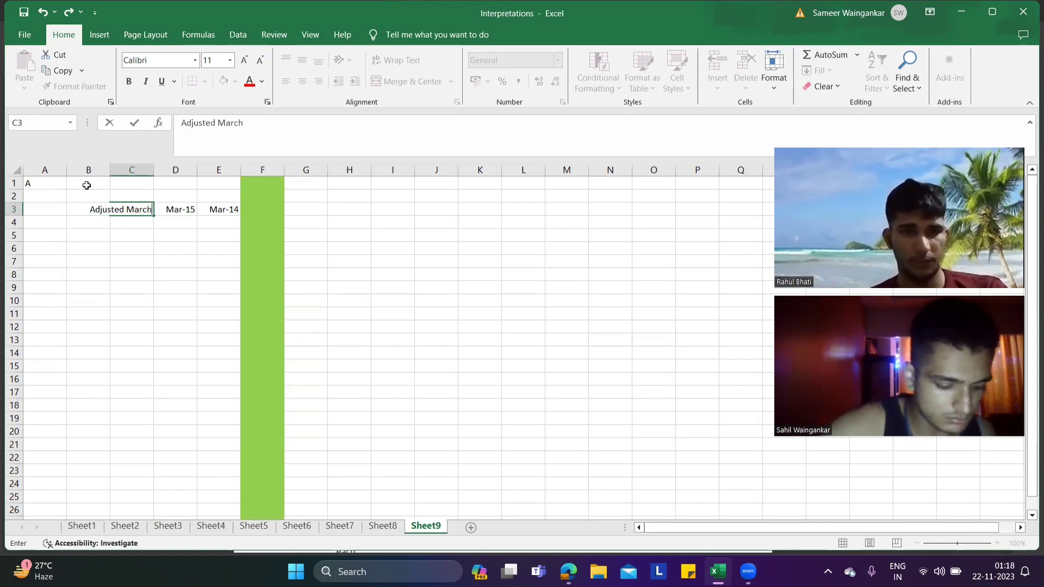
text( 14)
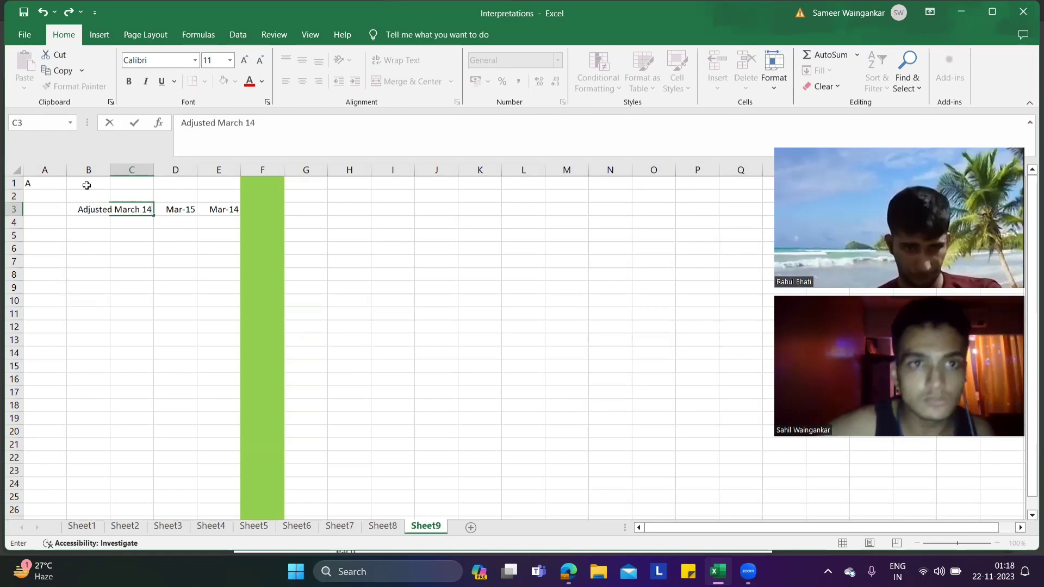
key(Return)
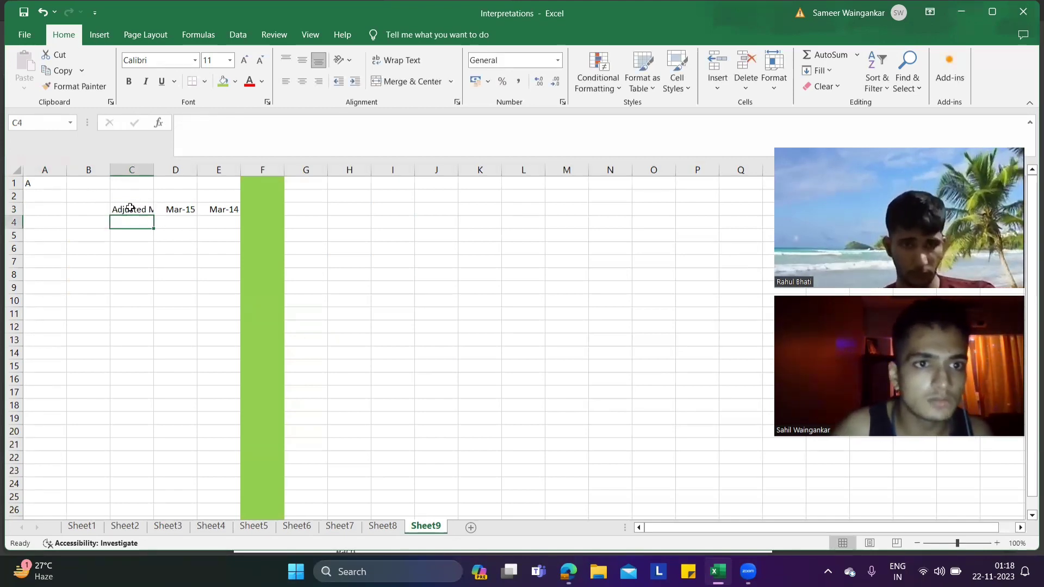
drag(153, 166, 172, 166)
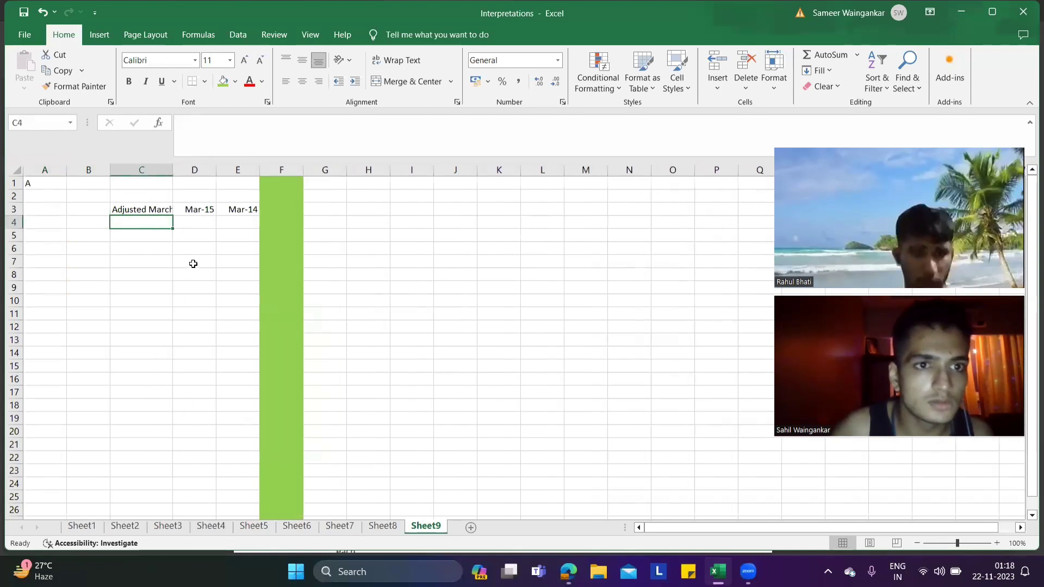
click(194, 262)
- Enter the row-label heading Ratios in cell B3
click(93, 211)
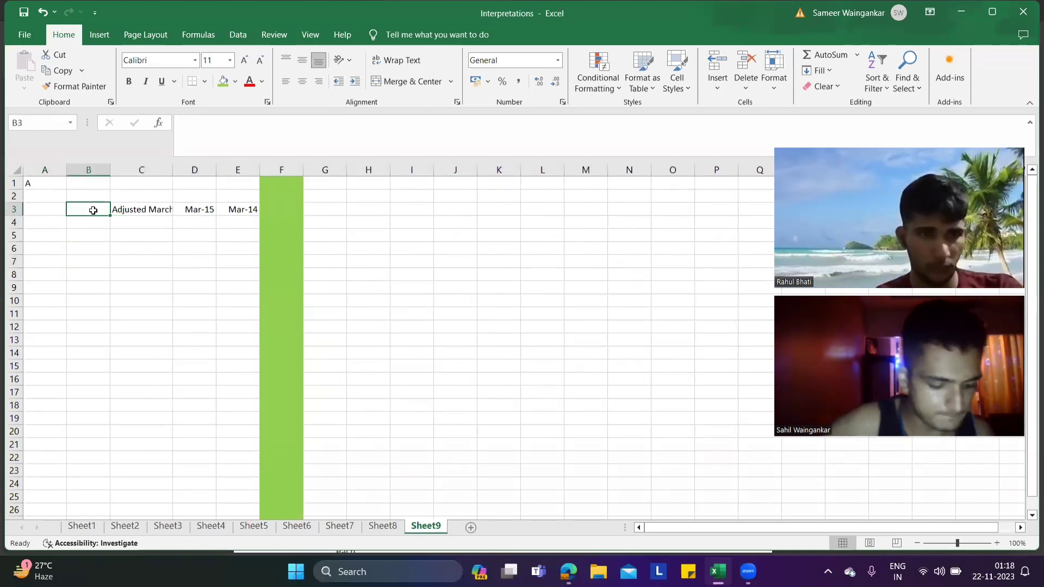
text(Rtat)
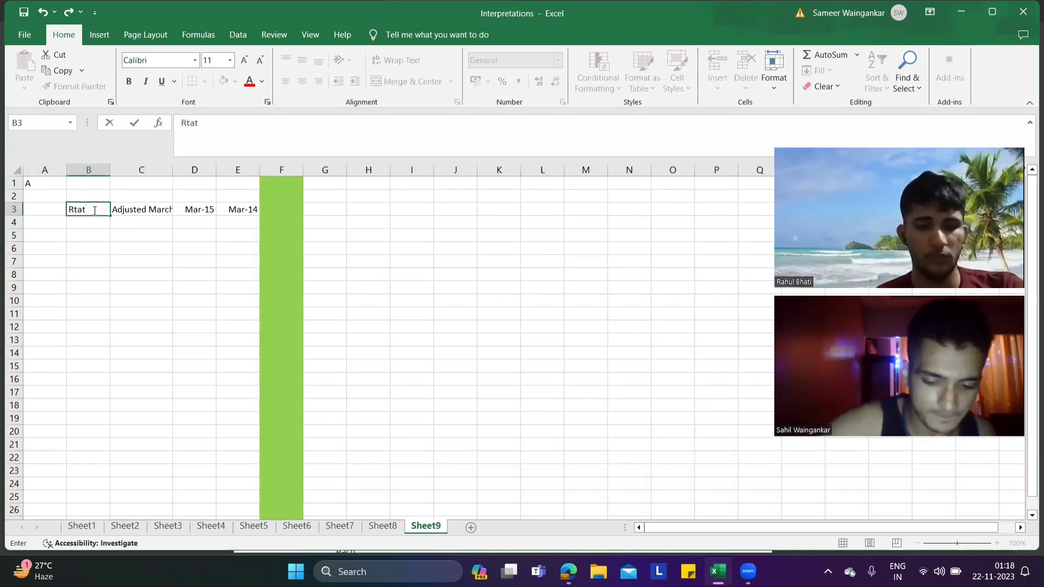
key(BackSpace)
key(BackSpace)
text(tio)
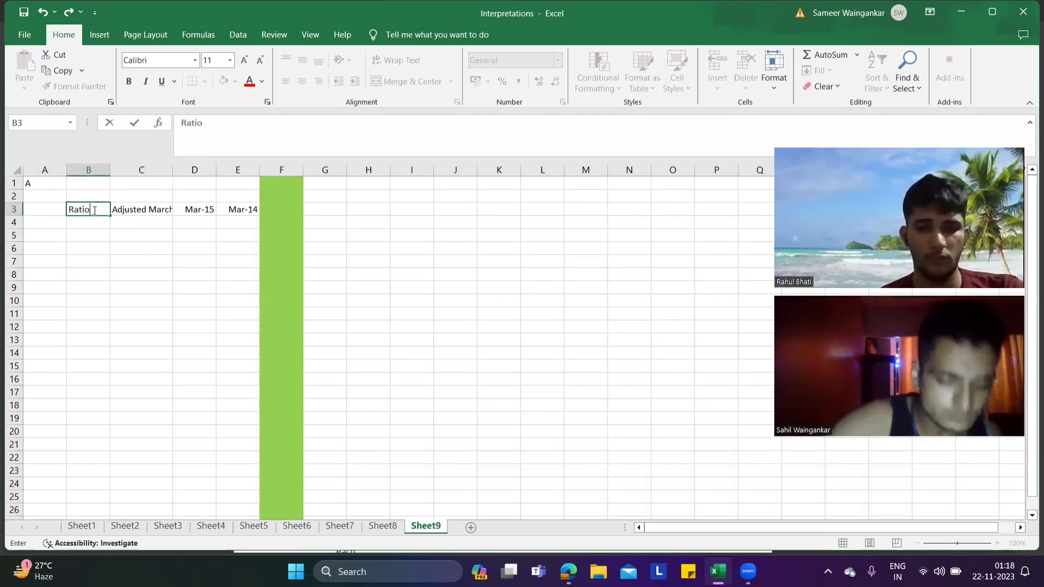
key(Return)
key(Return)
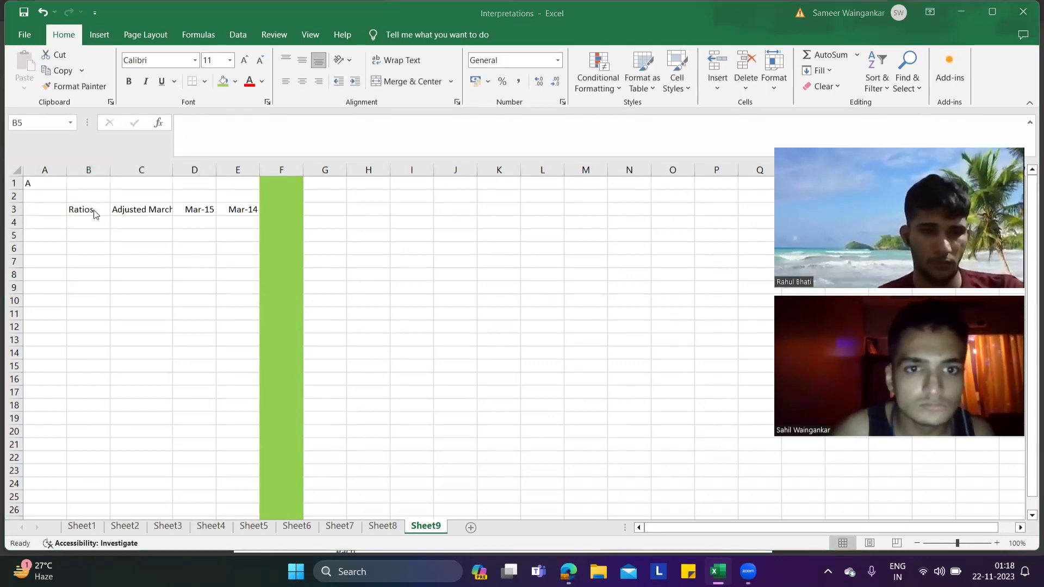
- Check the ratio list in the exam kit PDF and enter the row label Gross Profit Margin in cell B5
key(alt+Tab)
key(alt+Tab)
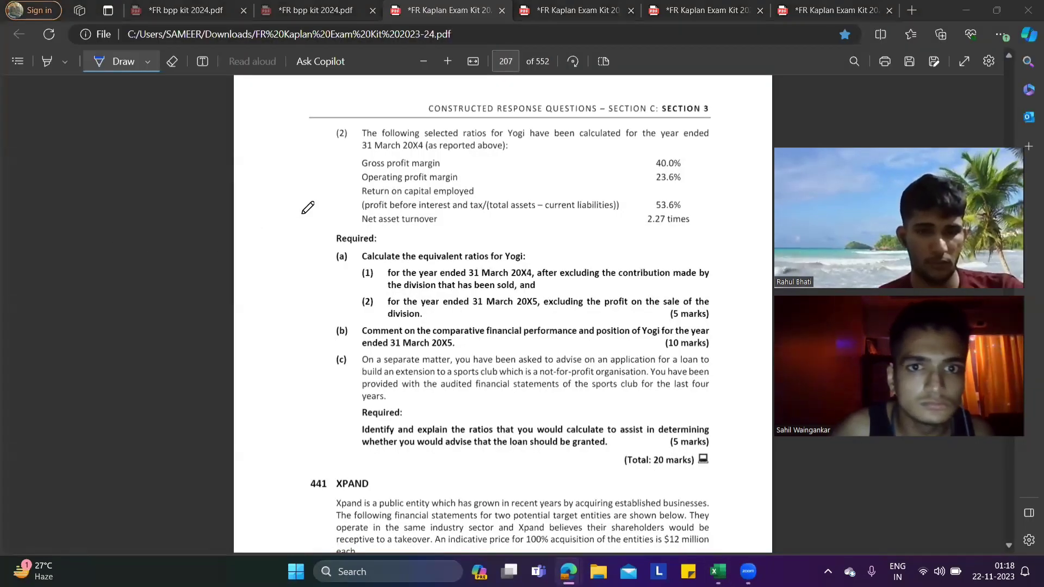
key(alt+Tab)
key(alt+Tab)
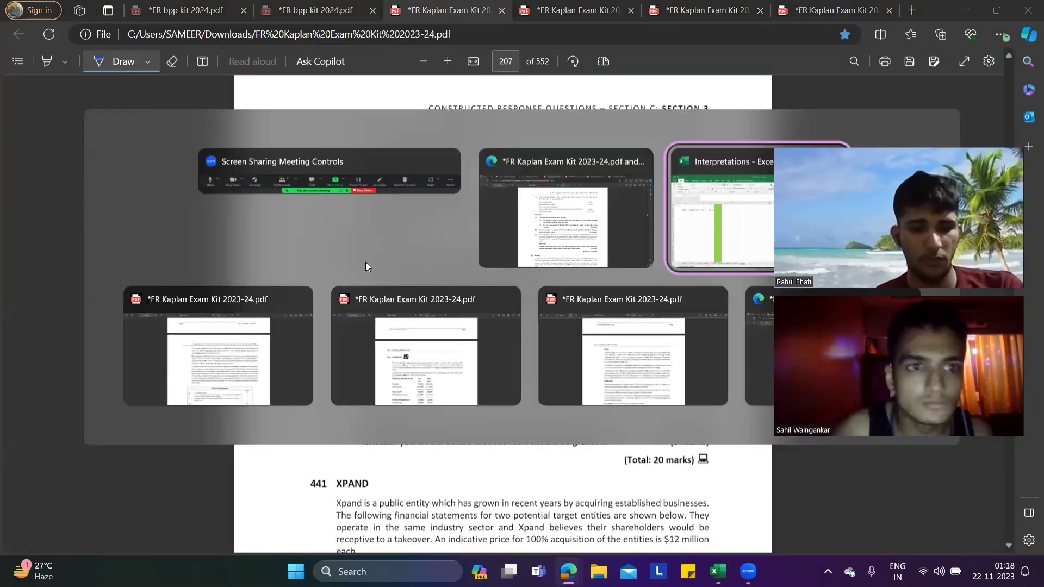
text(Gr)
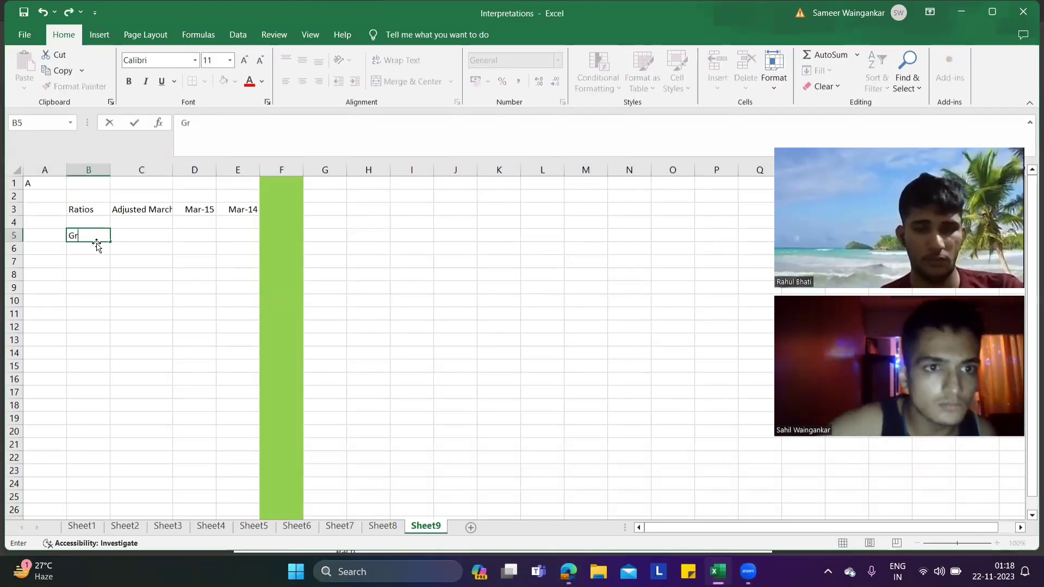
text(oss Pr)
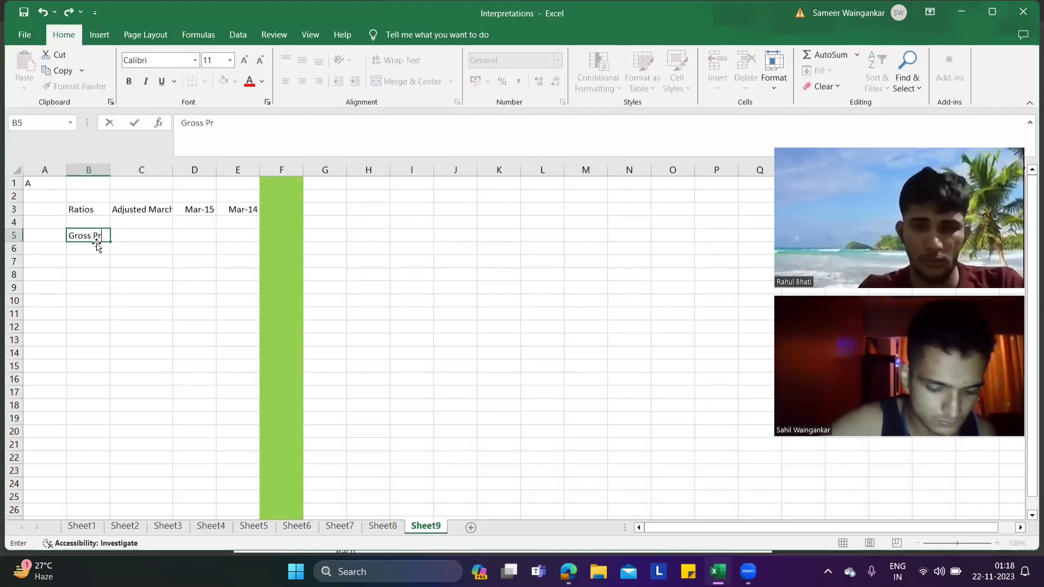
text(ofit Mar)
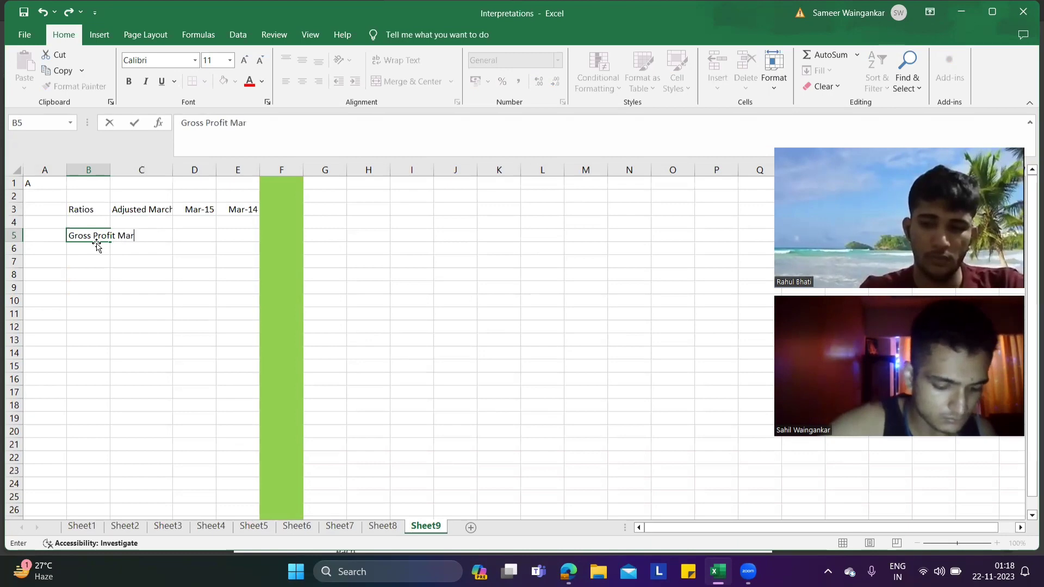
key(Return)
key(Return)
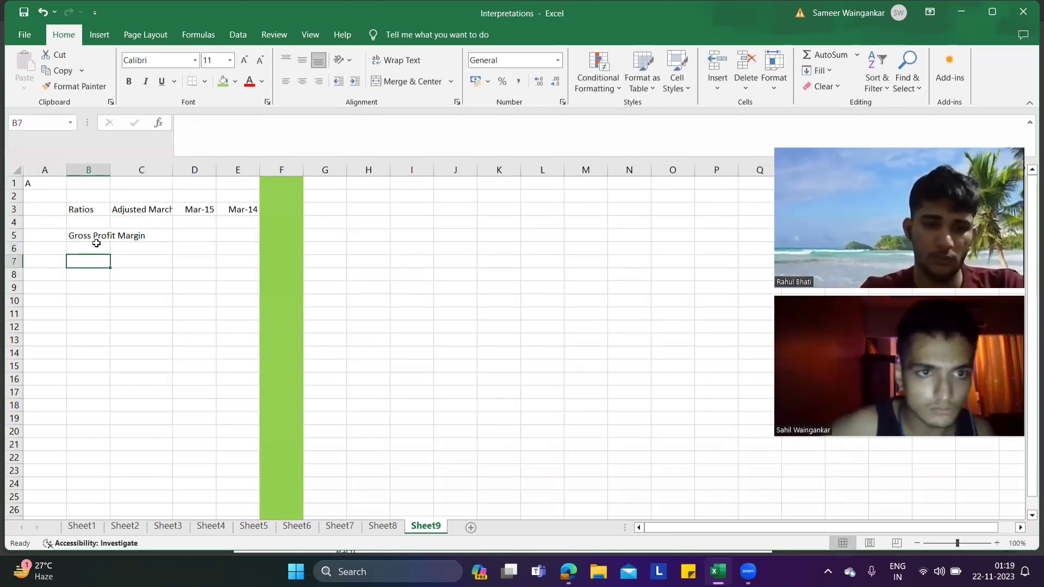
- Enter the row label Operating profit margin in cell B7
text(Operating pro)
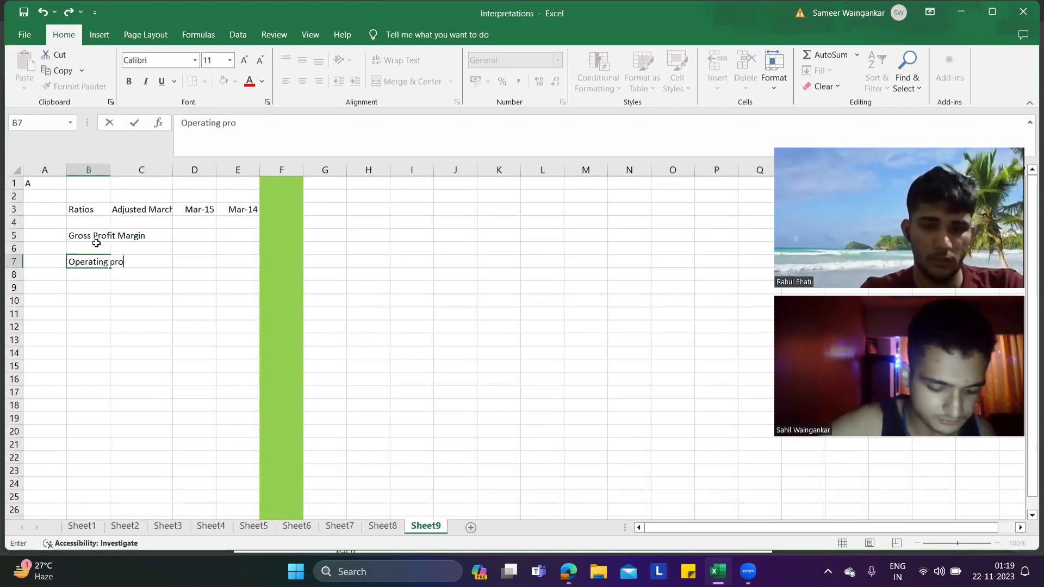
text(fit mar)
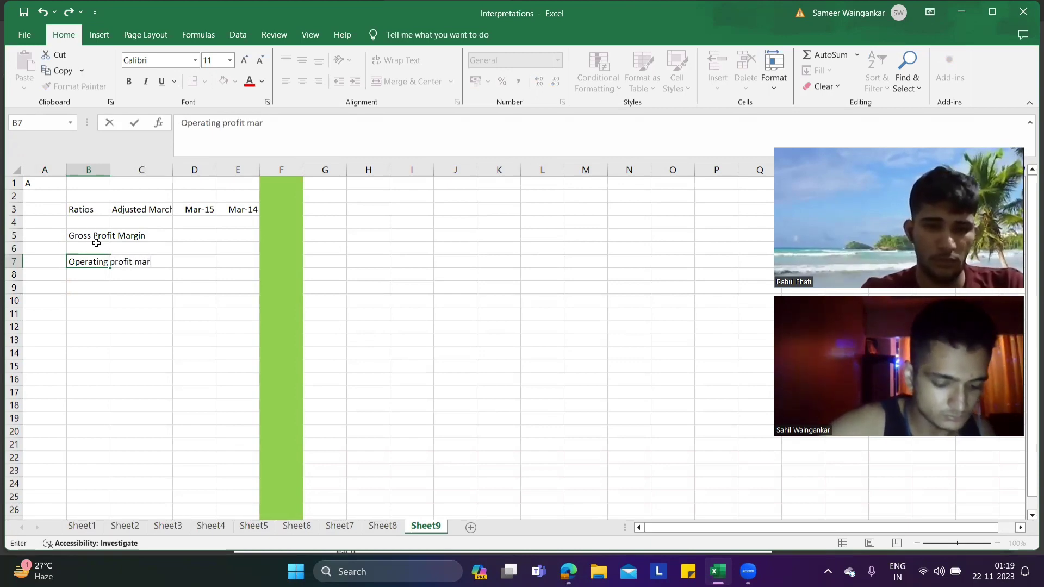
key(Return)
key(Return)
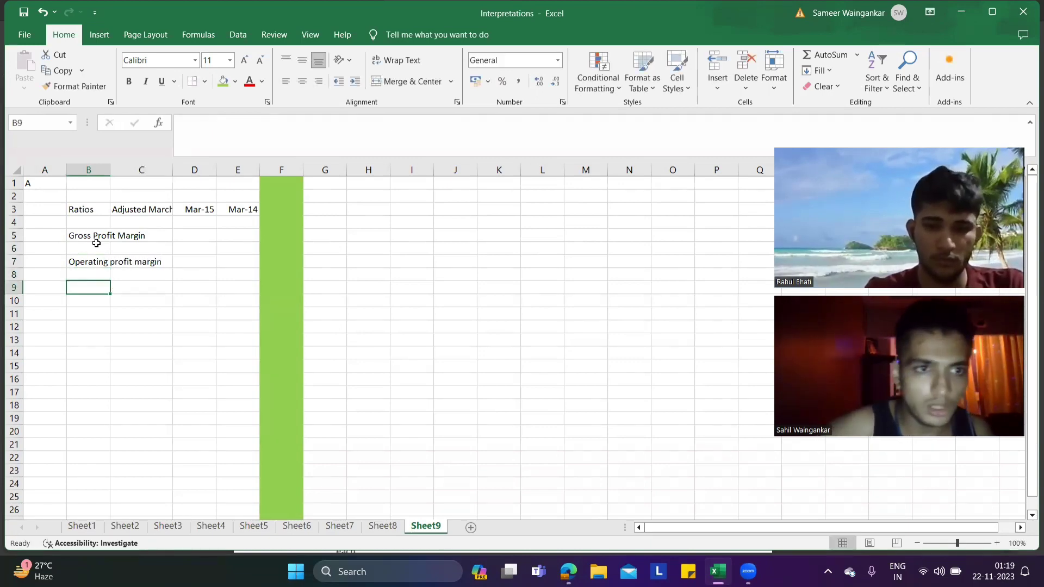
- Enter the row labels ROCE in cell B9 and NET ASSET TURNOVER in cell B11, checking the names against the exam kit
text(ROCE)
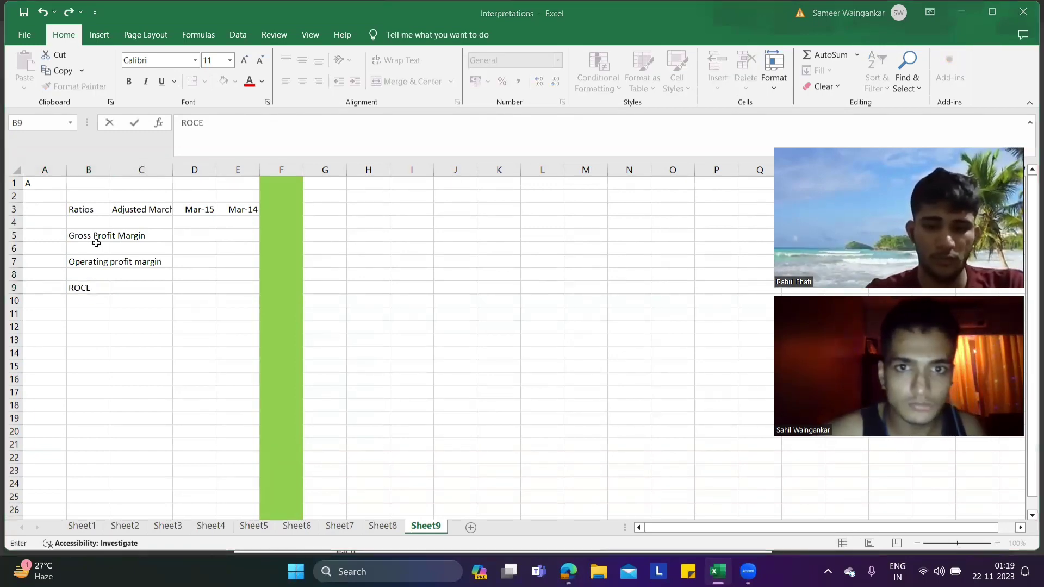
key(alt+Tab)
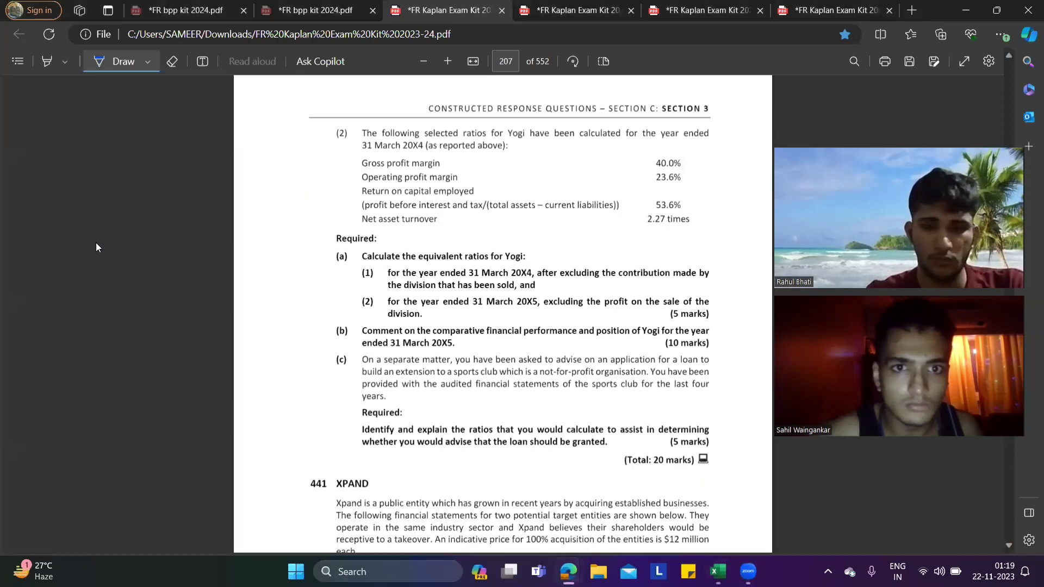
key(alt+Tab)
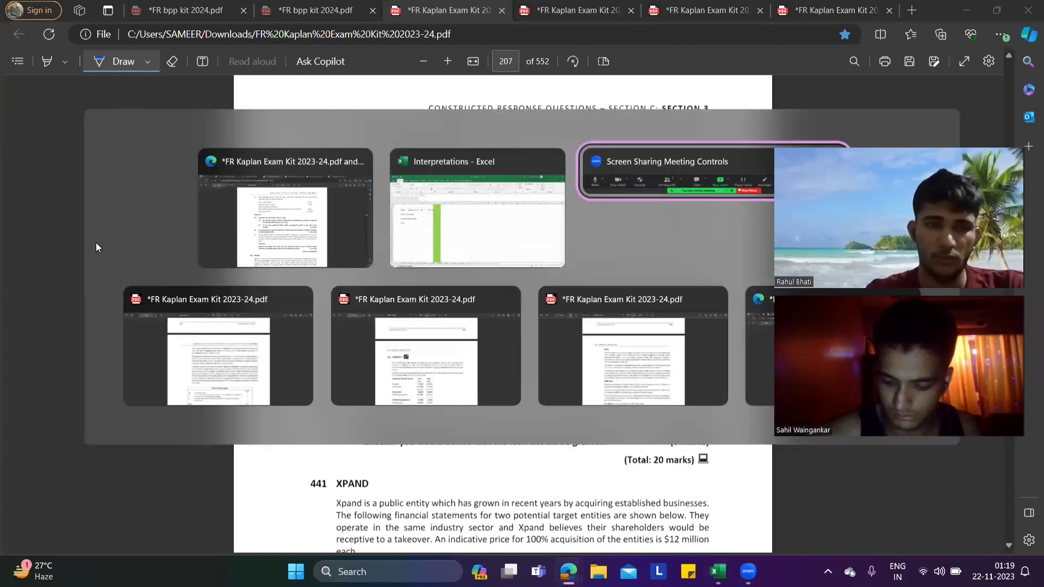
key(alt+shift+Tab)
key(Return)
key(Return)
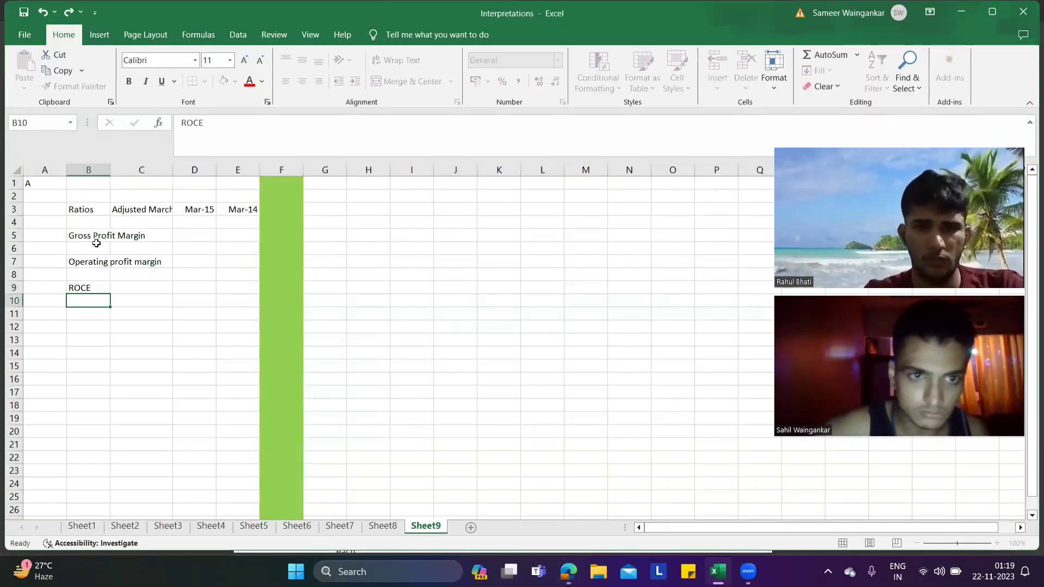
text(NET ASSET TURNOVER)
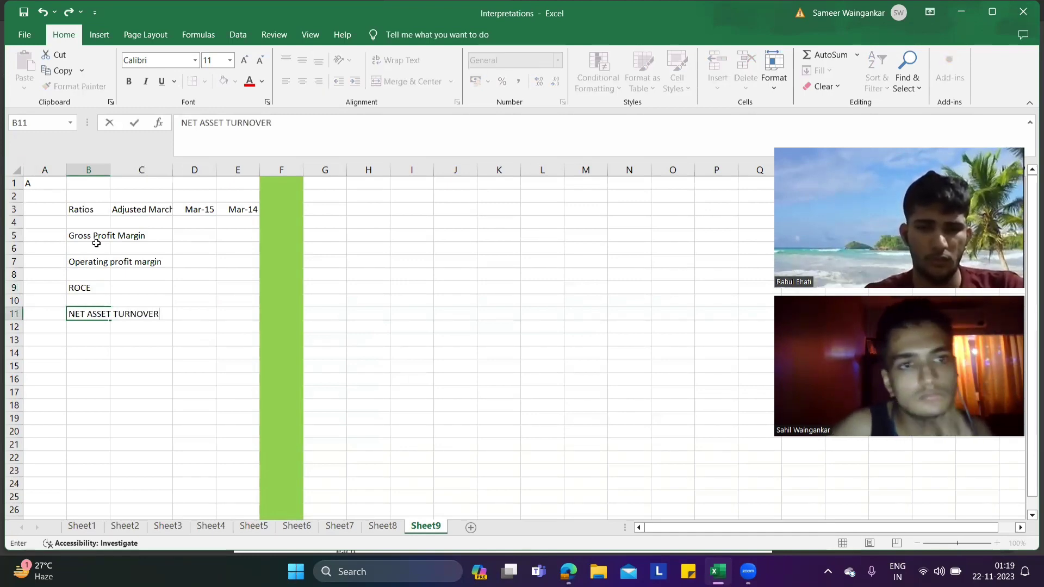
- Enter the Mar-14 gross profit margin of 40% from the exam kit in cell E5
click(244, 235)
key(alt+Tab)
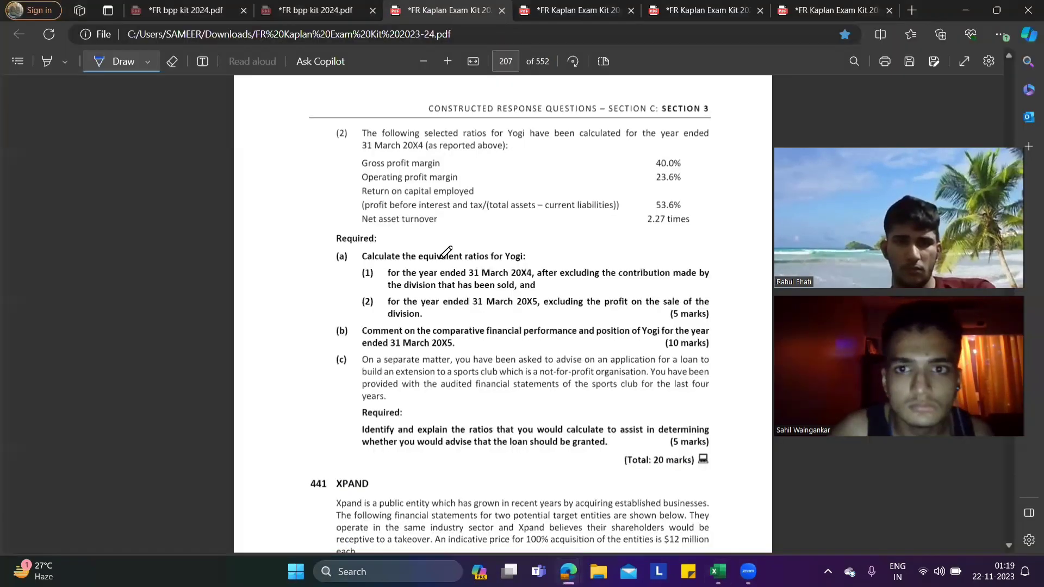
key(alt+Tab)
text(4)
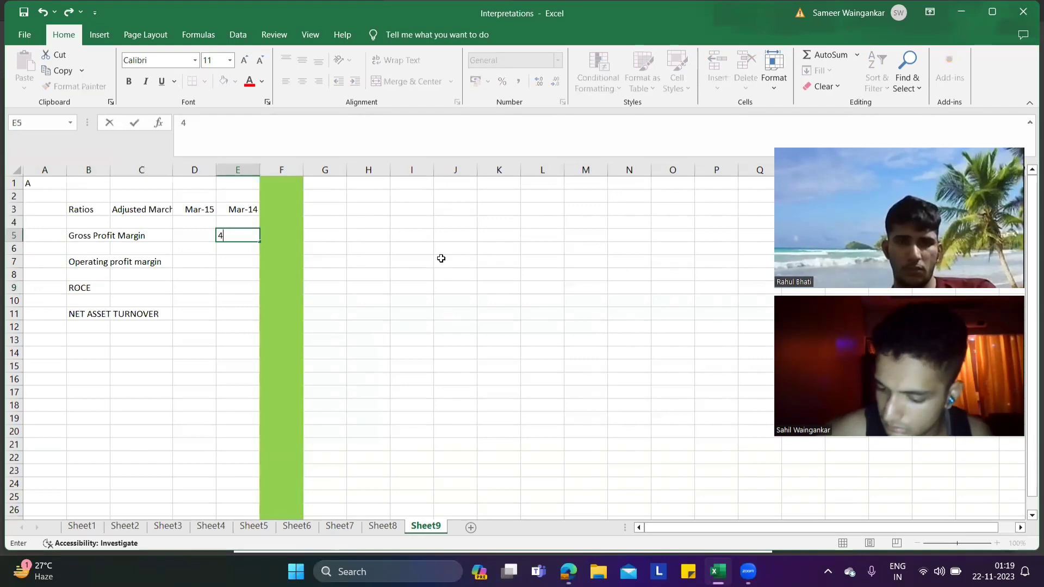
text(0%)
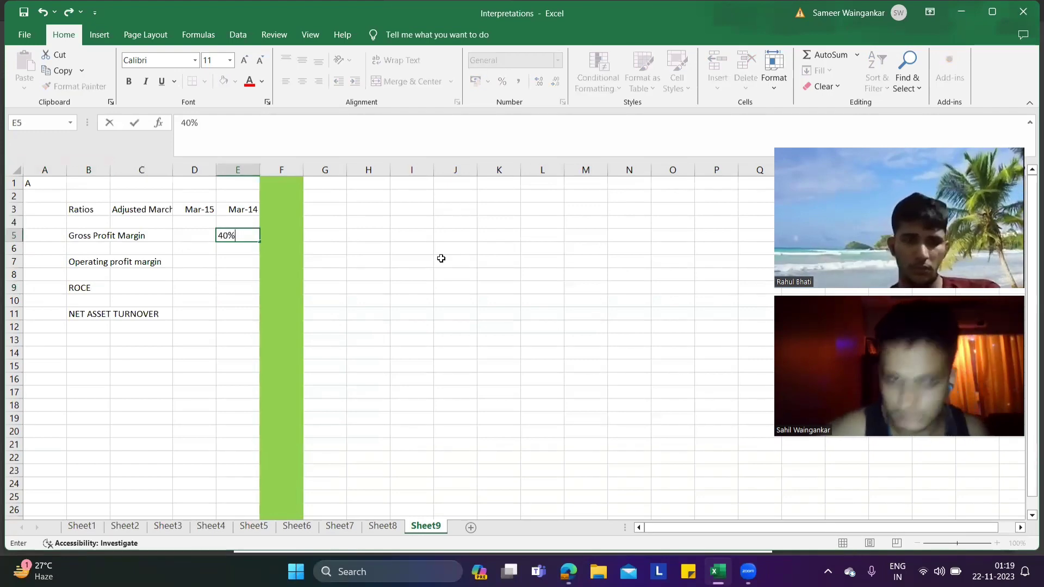
key(Return)
key(Return)
- Enter the Mar-14 operating profit margin of 23.6% in cell E7, removing the stray caret from the entry
key(alt+Tab)
key(alt+Tab)
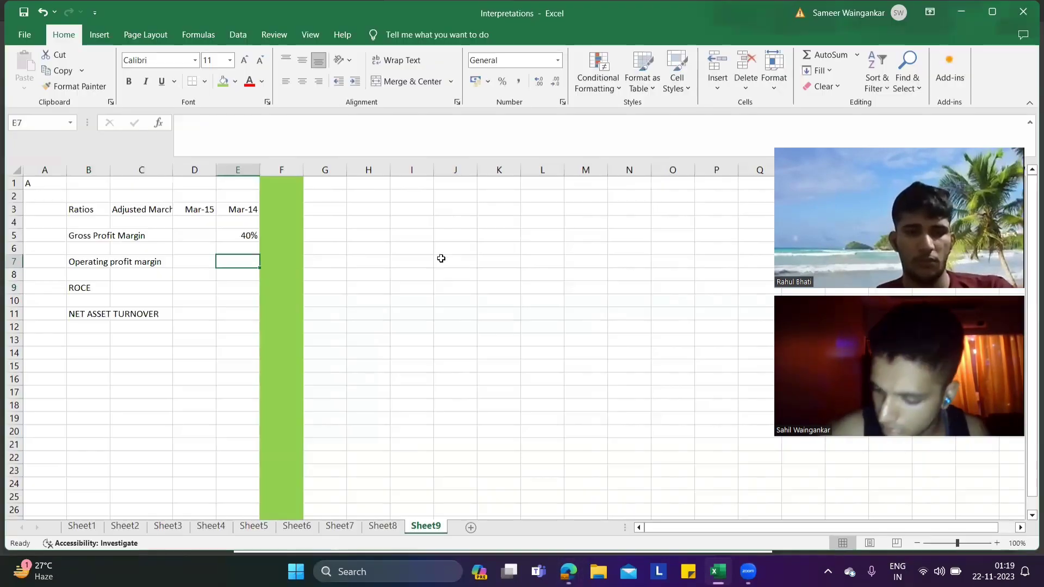
text(23.6)
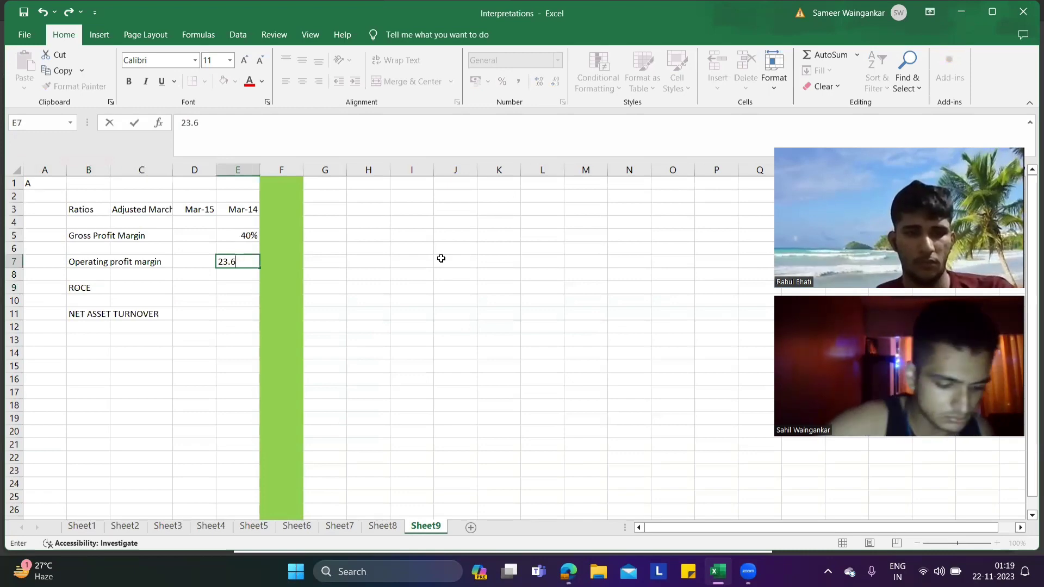
text(^)
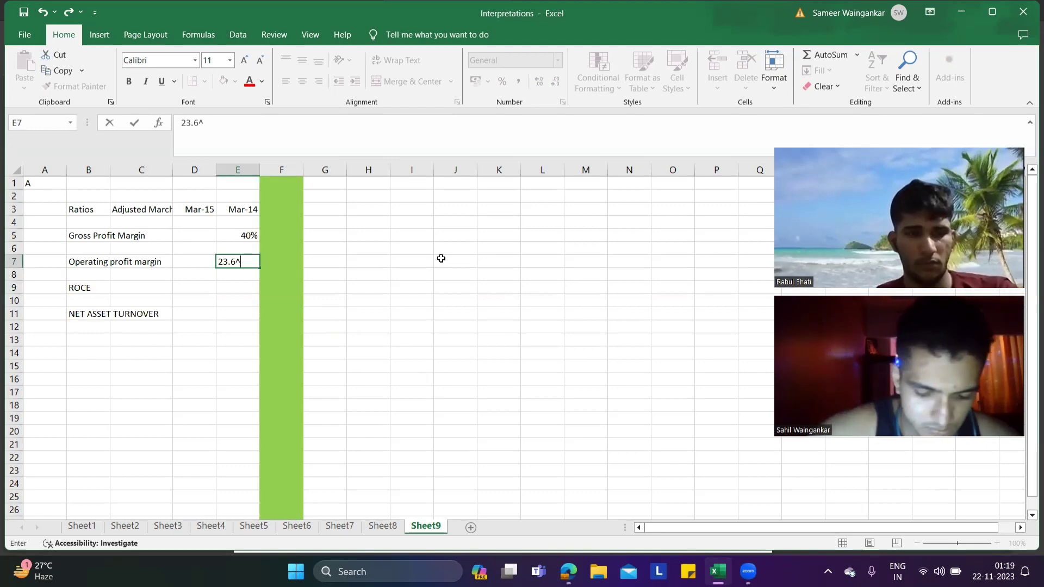
text(%)
key(Return)
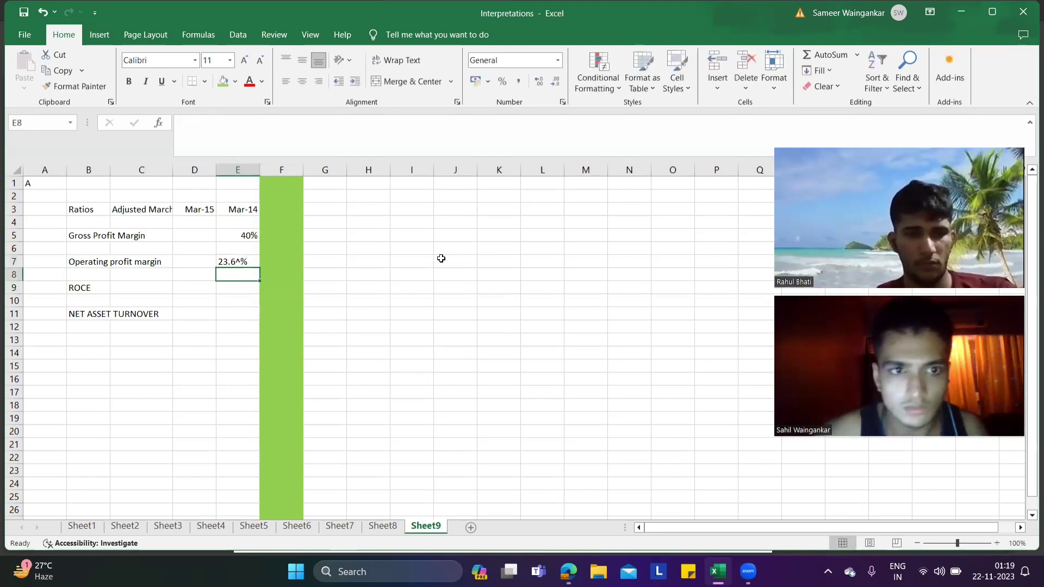
key(alt+Tab)
key(alt+Tab)
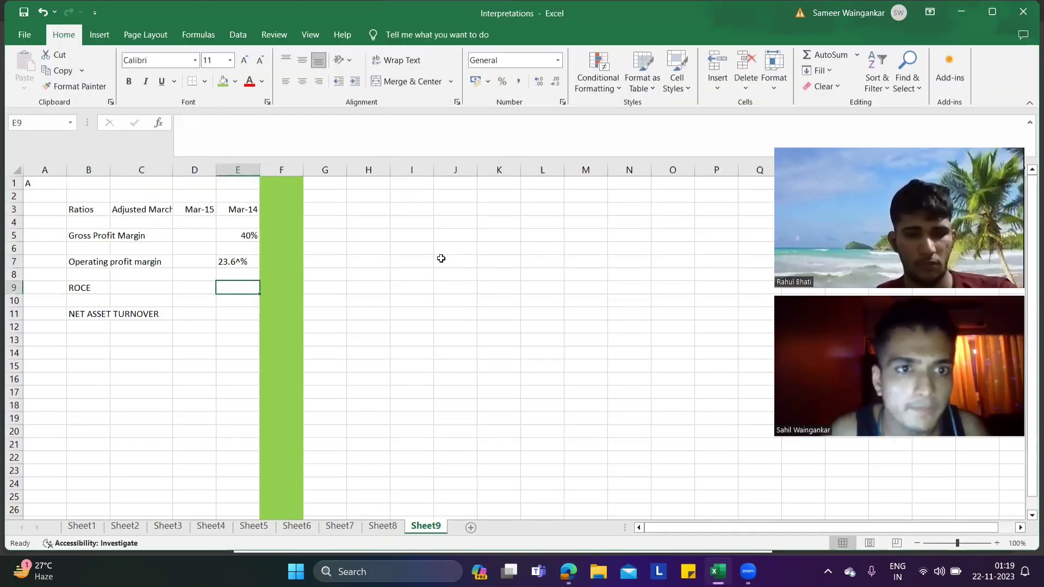
click(238, 260)
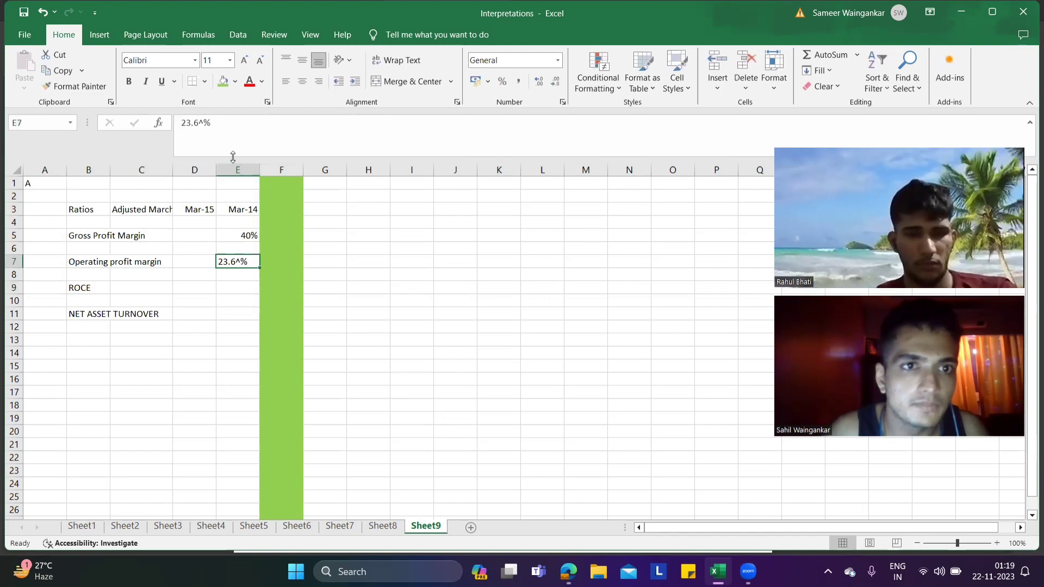
click(205, 122)
key(BackSpace)
key(Return)
key(Down)
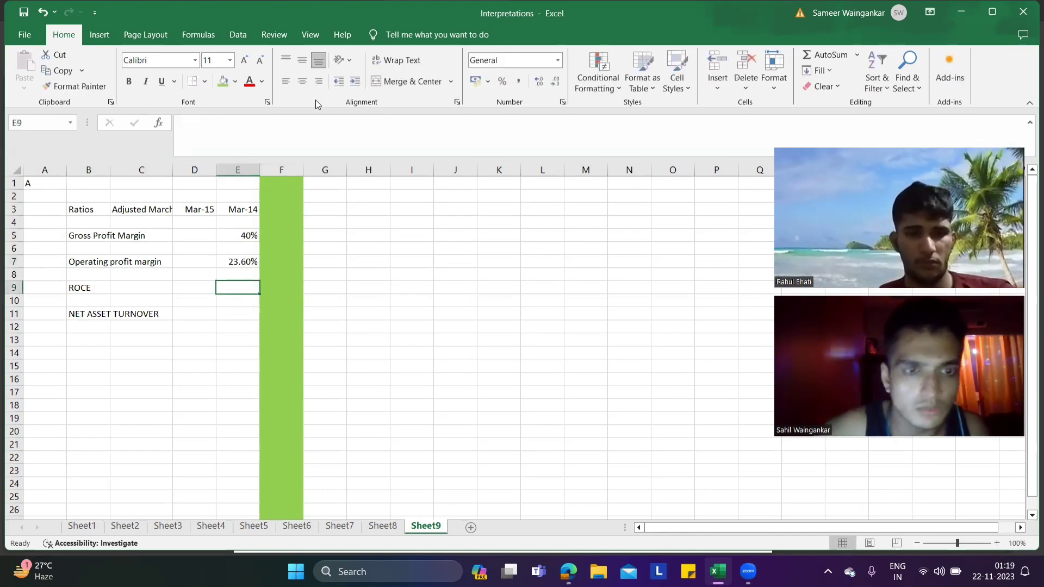
- Enter the Mar-14 ROCE of 53.6% in cell E9 and the net asset turnover of 2.27 TIMES in cell E11
text(53.6)
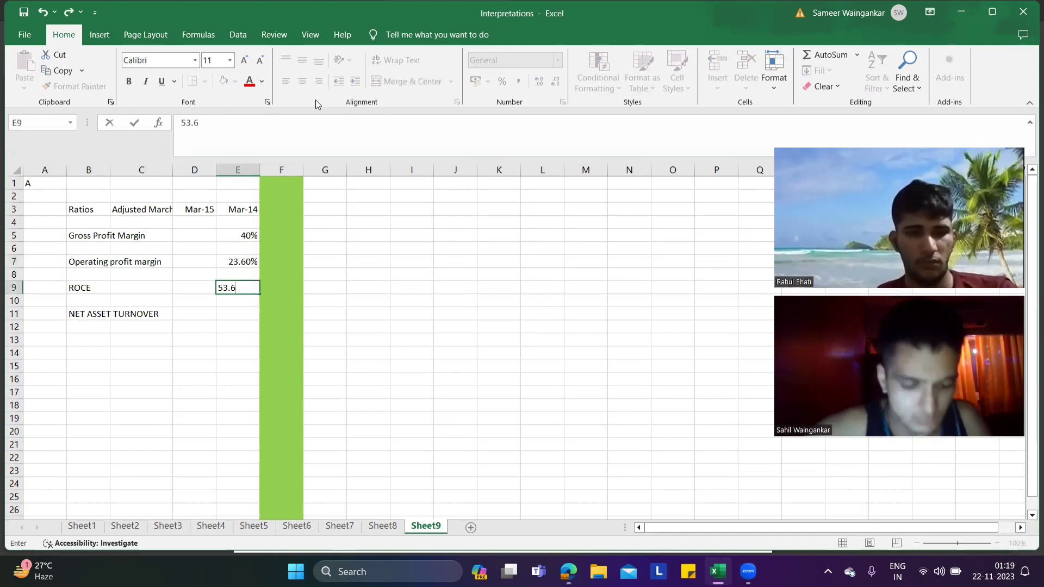
text(%)
key(alt+Tab)
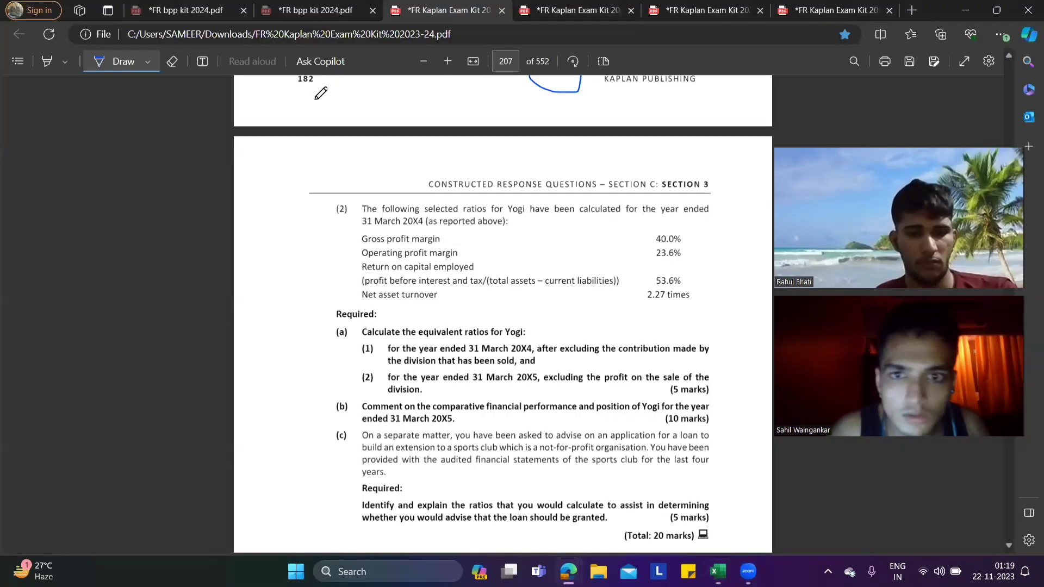
key(alt+Tab)
click(244, 320)
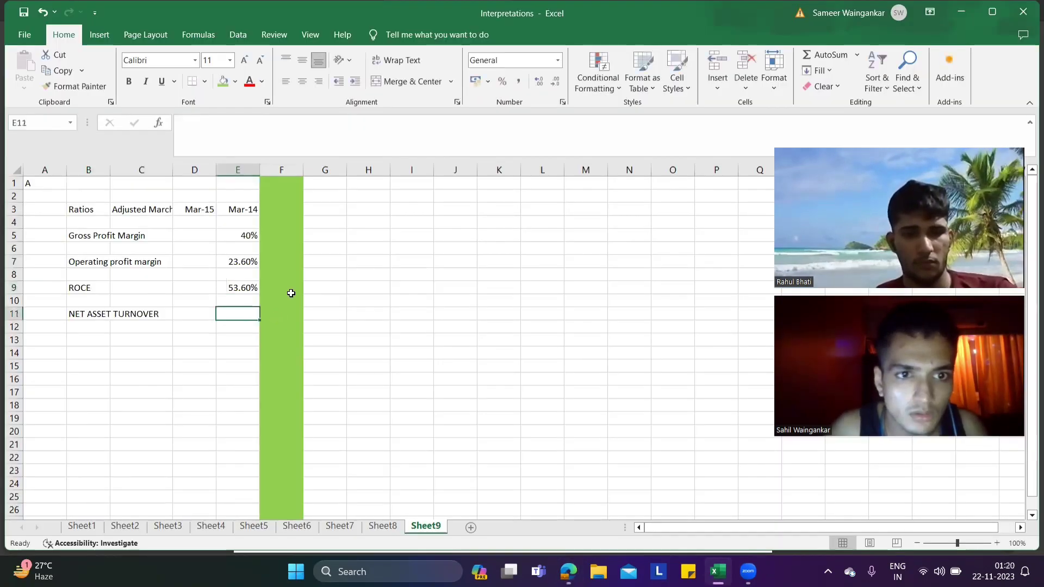
text(2.27)
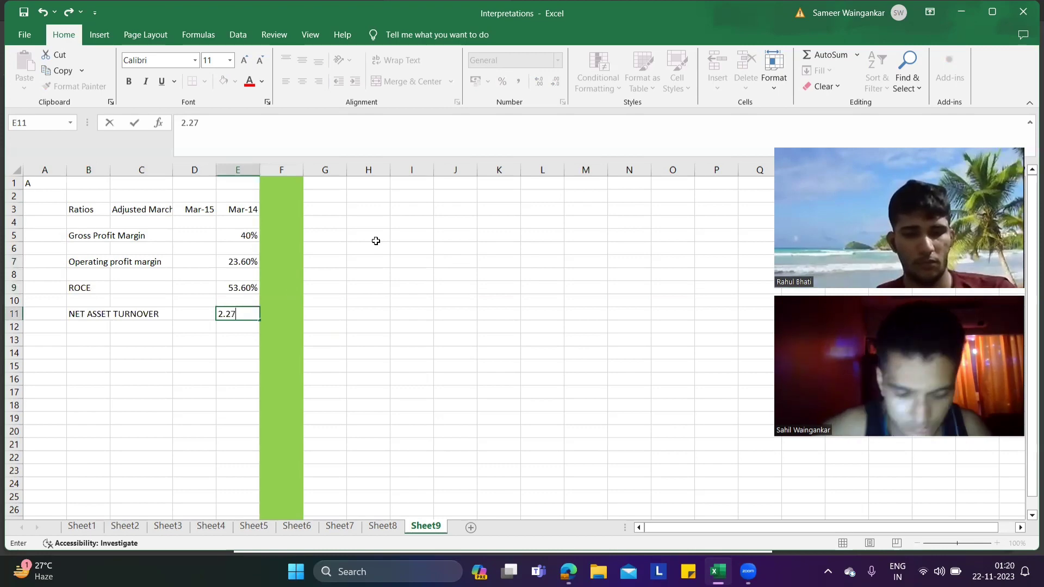
text( TIMES)
key(Return)
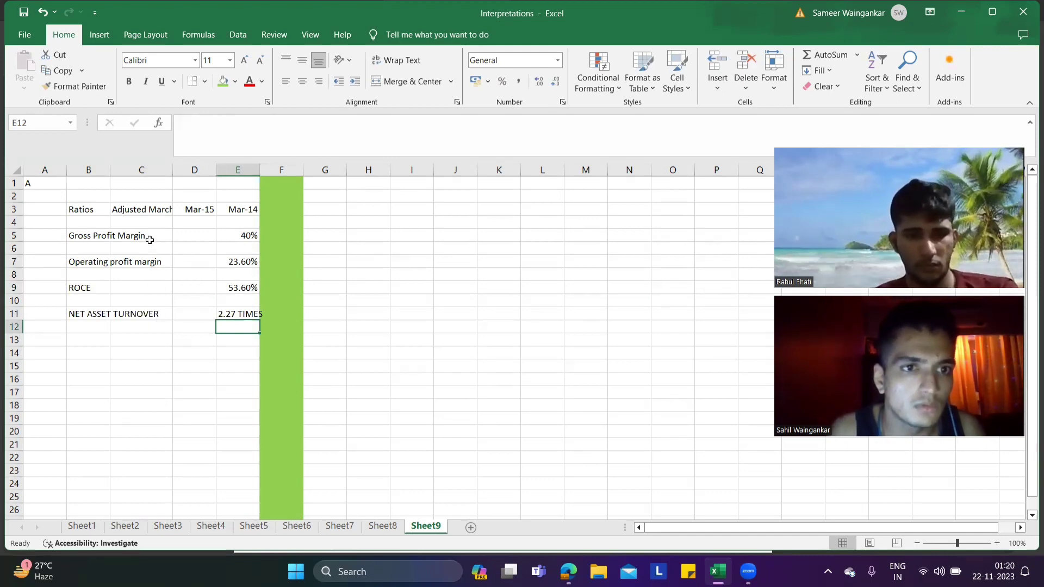
- Review the question requirements in the exam kit, and start a WORKING NOTES section in cell G1 with number 1 in G2
key(alt+Tab)
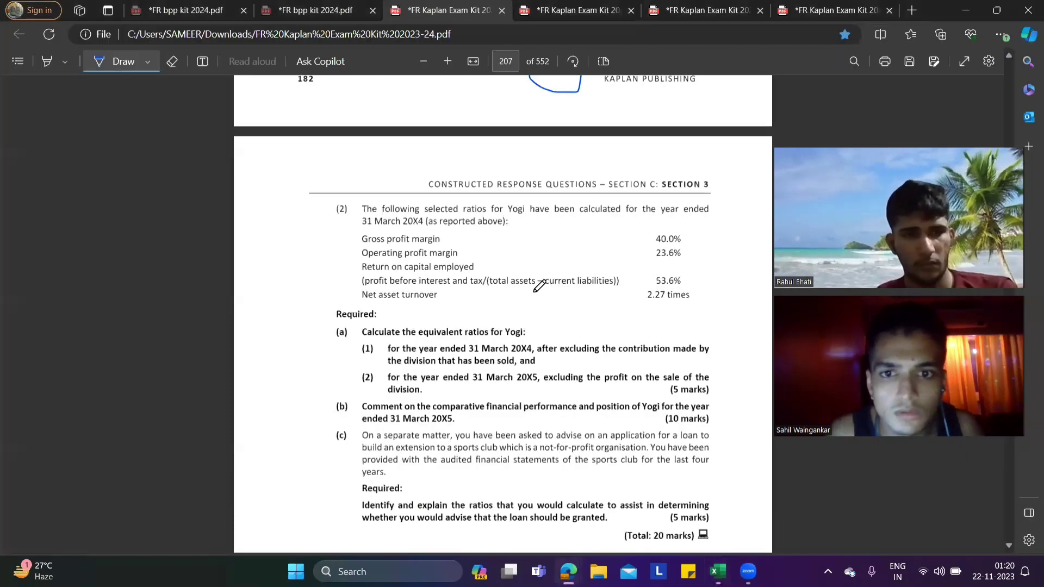
key(alt+Tab)
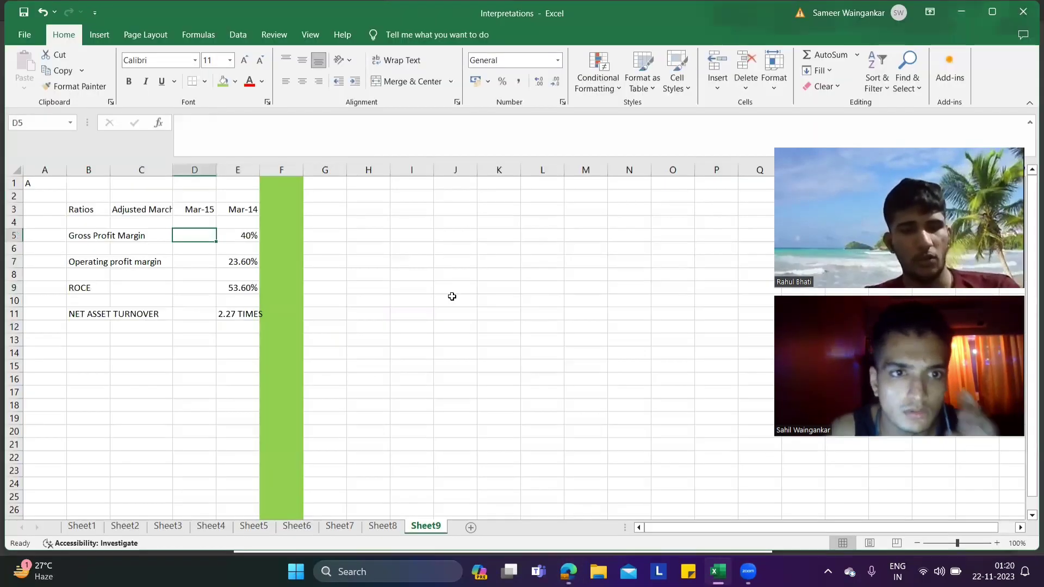
click(326, 184)
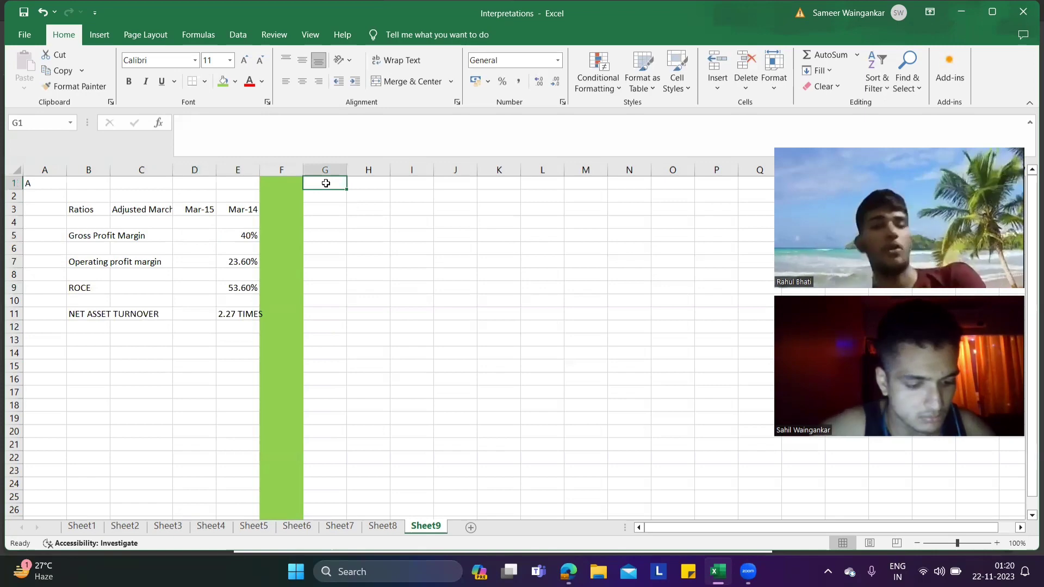
text(w)
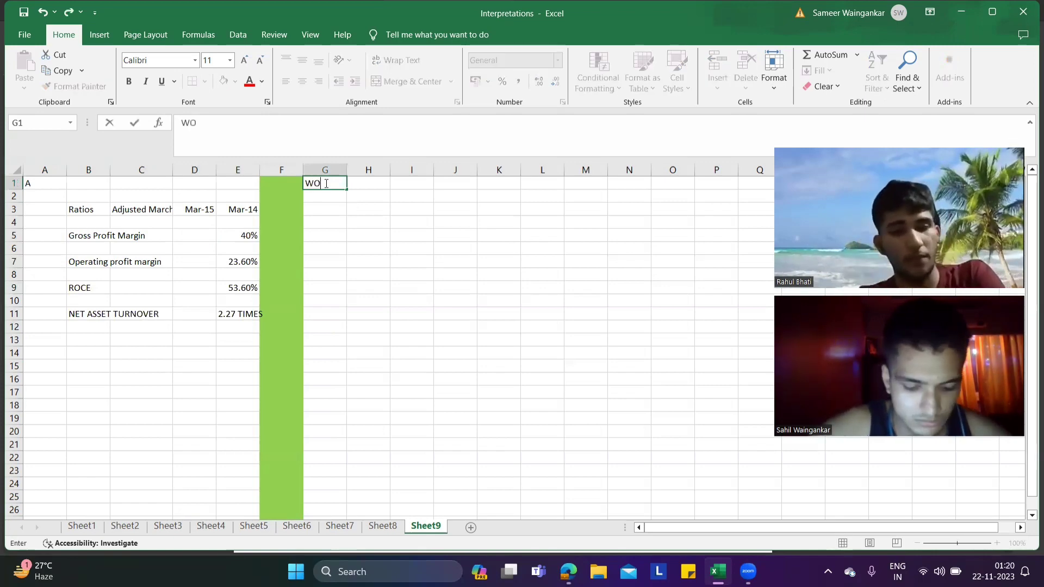
text(ORKING NO)
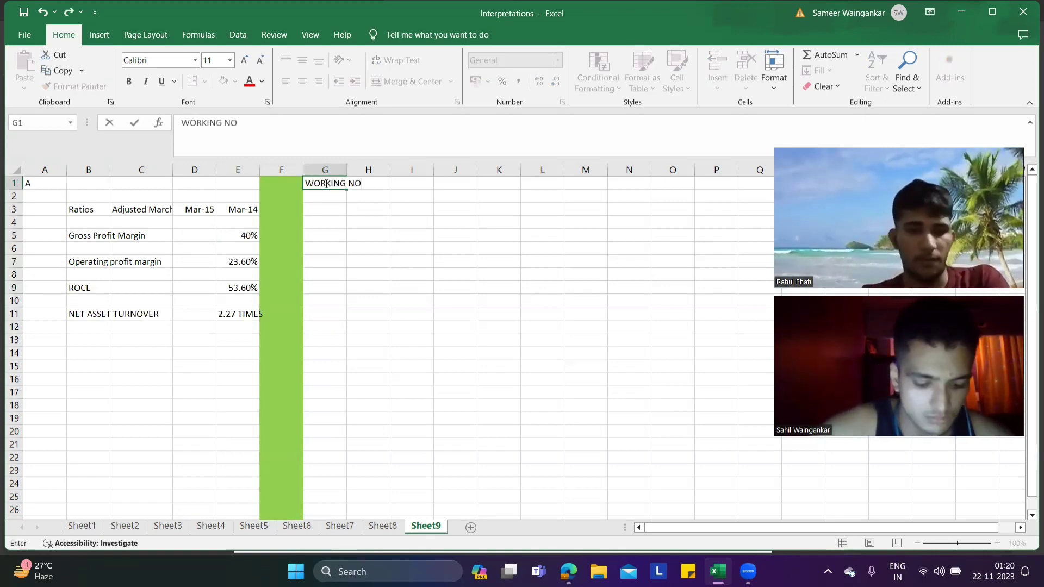
text(TES)
key(Return)
text(1)
key(ctrl+Return)
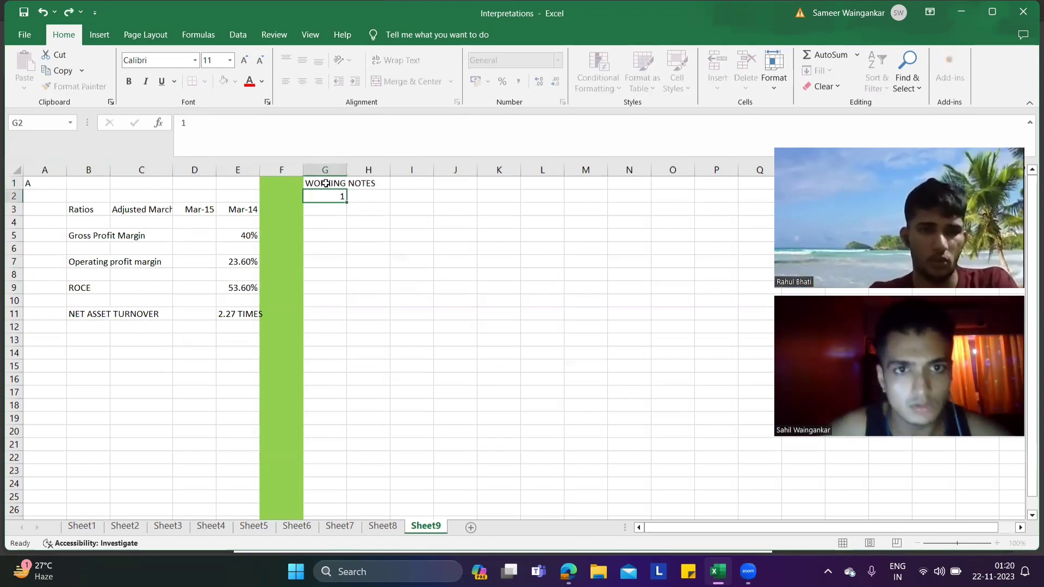
- Copy the ratio labels from B3:B11 into the working notes starting at cell H3
key(Down)
key(Right)
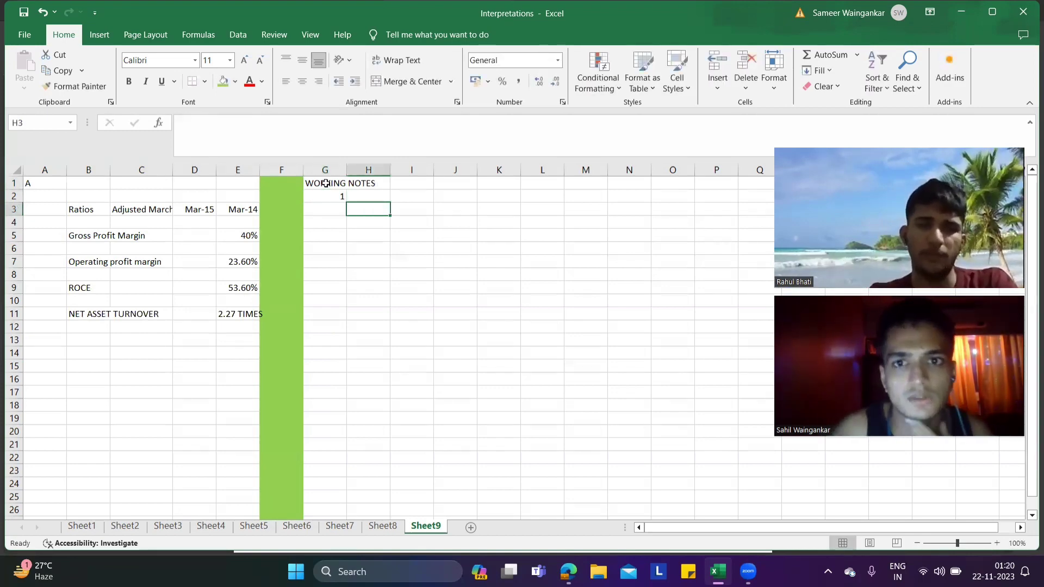
key(Up)
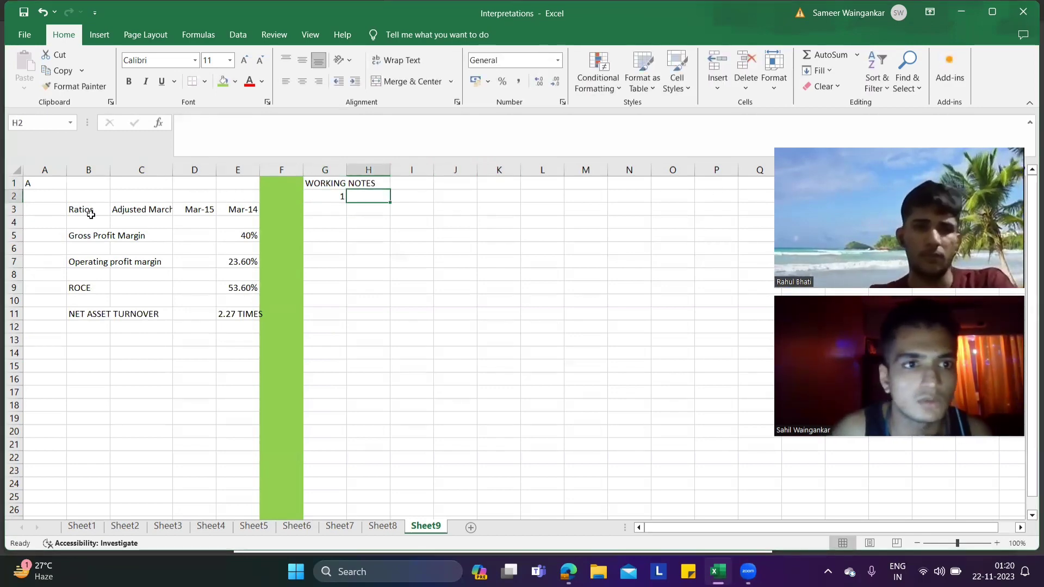
drag(91, 214, 96, 313)
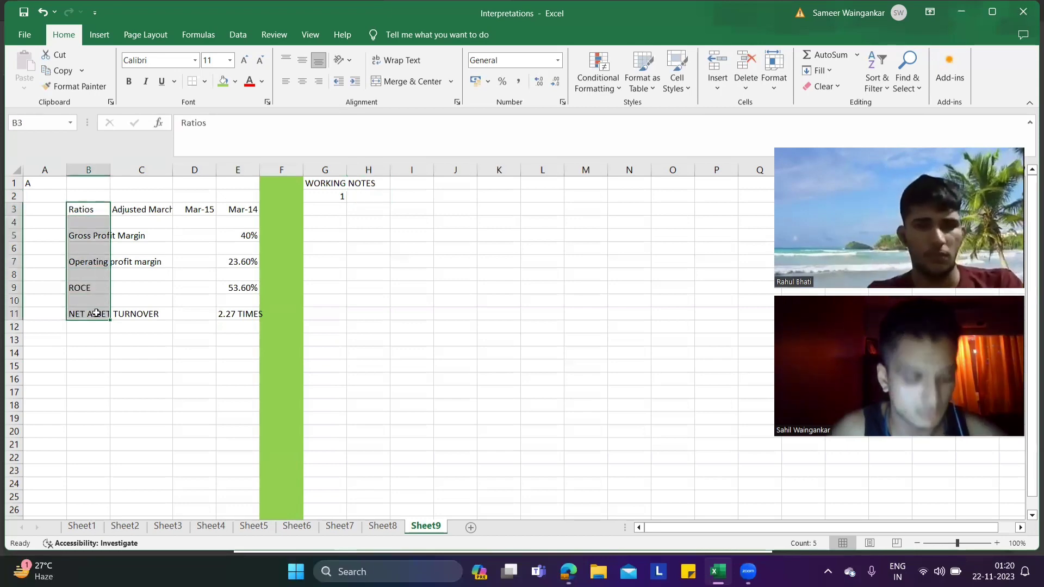
key(ctrl+c)
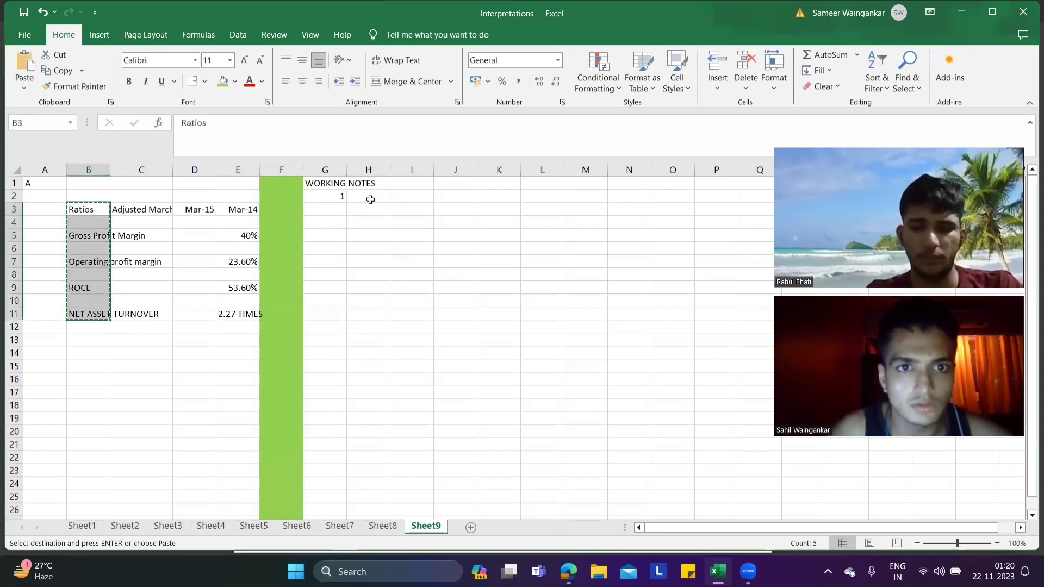
click(372, 210)
key(ctrl+v)
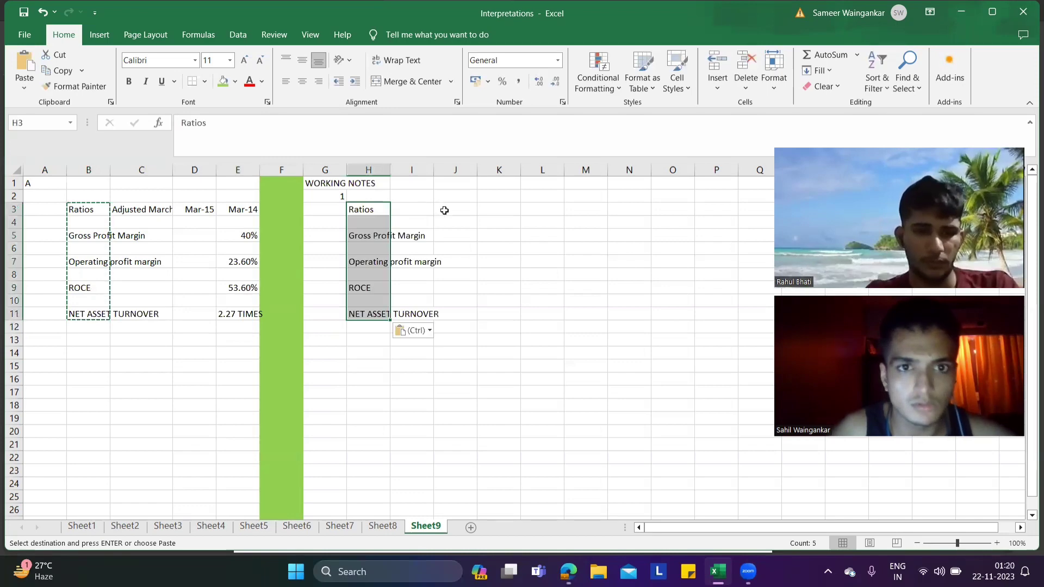
- Add a FORMULA heading in cell J3 of the working notes
click(444, 210)
text(FORMU)
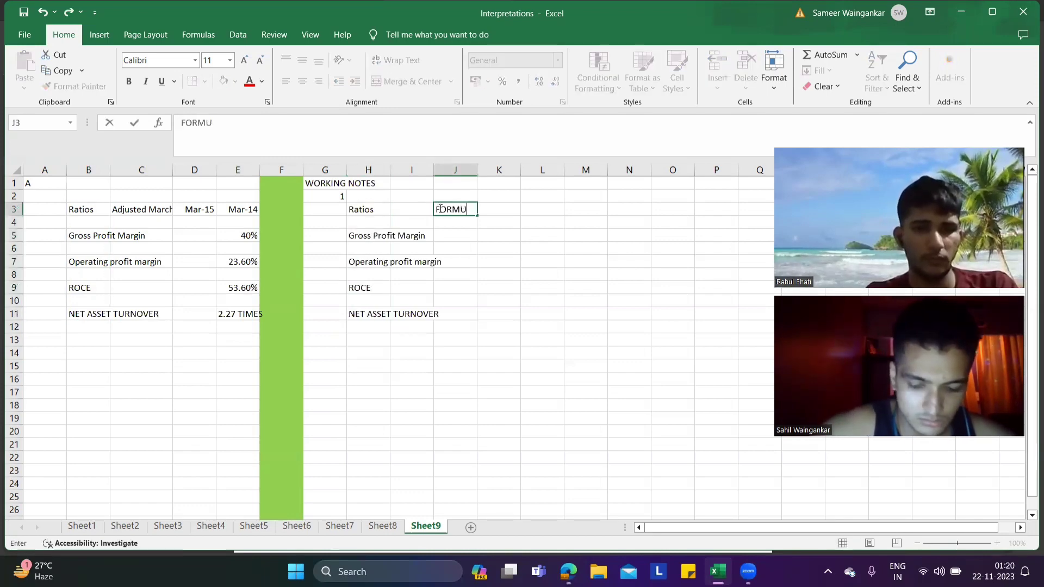
key(Tab)
key(Tab)
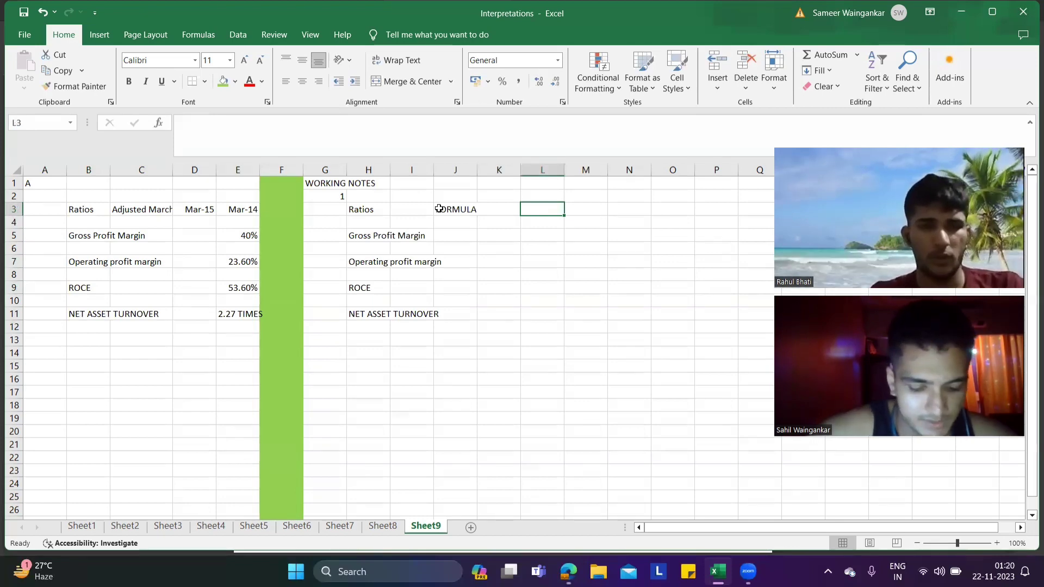
text(CAL)
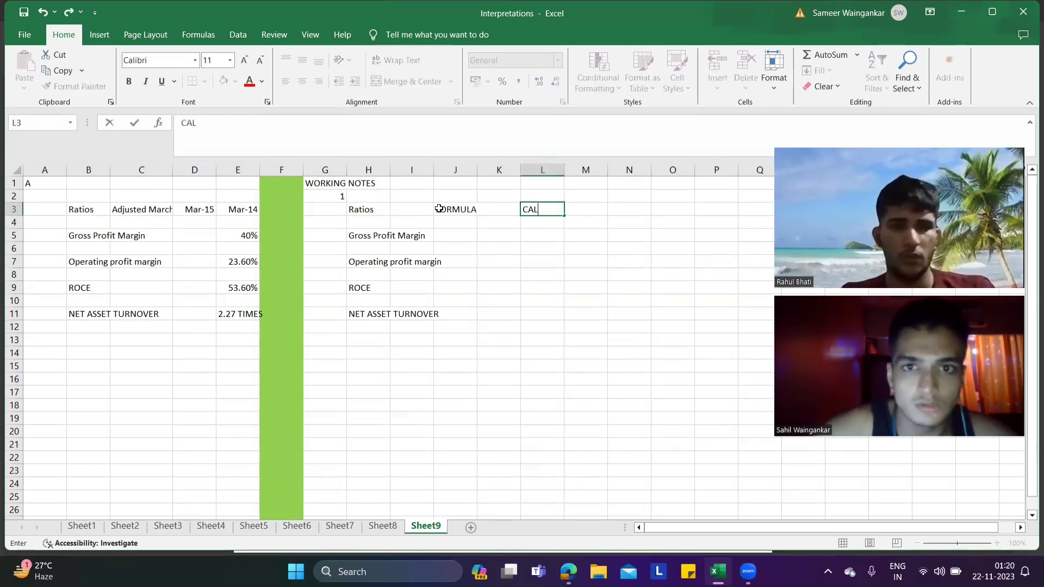
key(BackSpace)
key(BackSpace)
key(BackSpace)
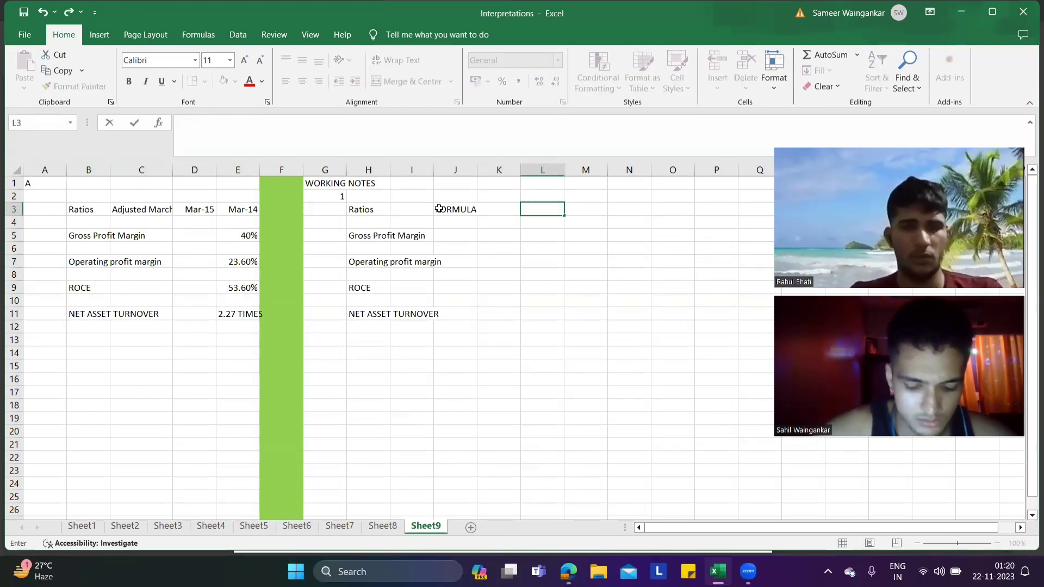
text(C)
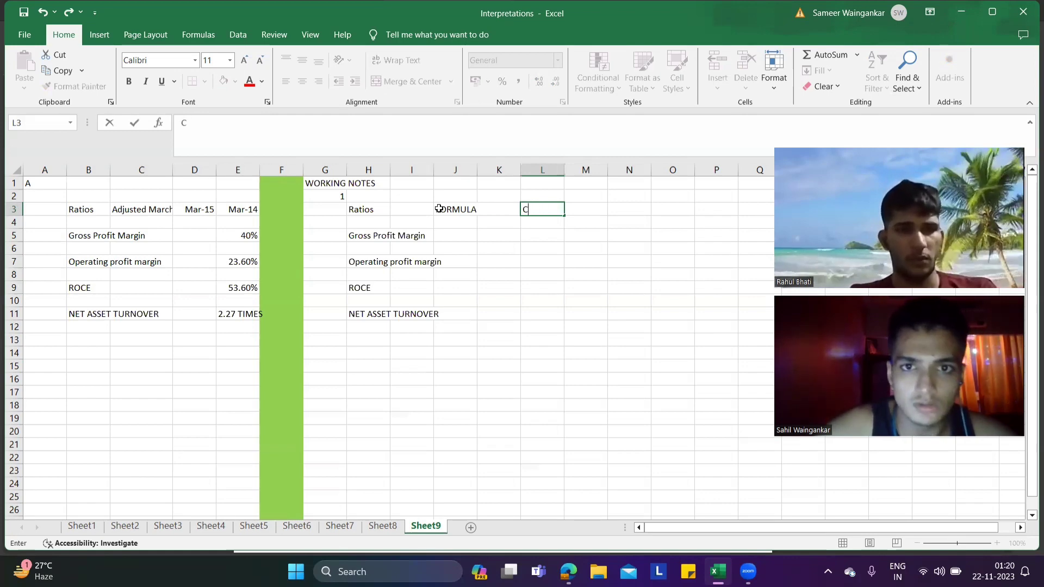
text(ALVALUE)
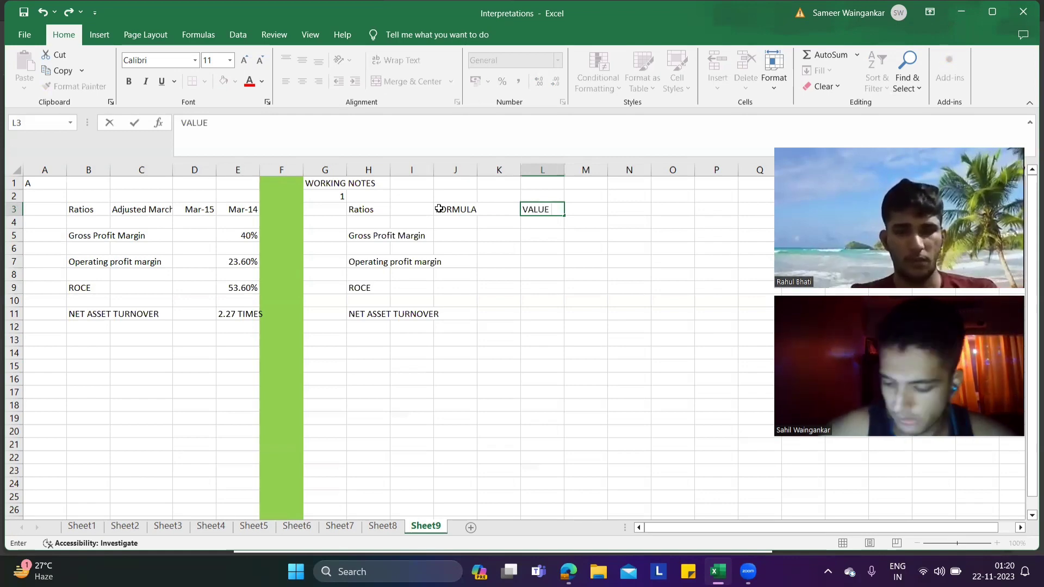
text(S)
key(Return)
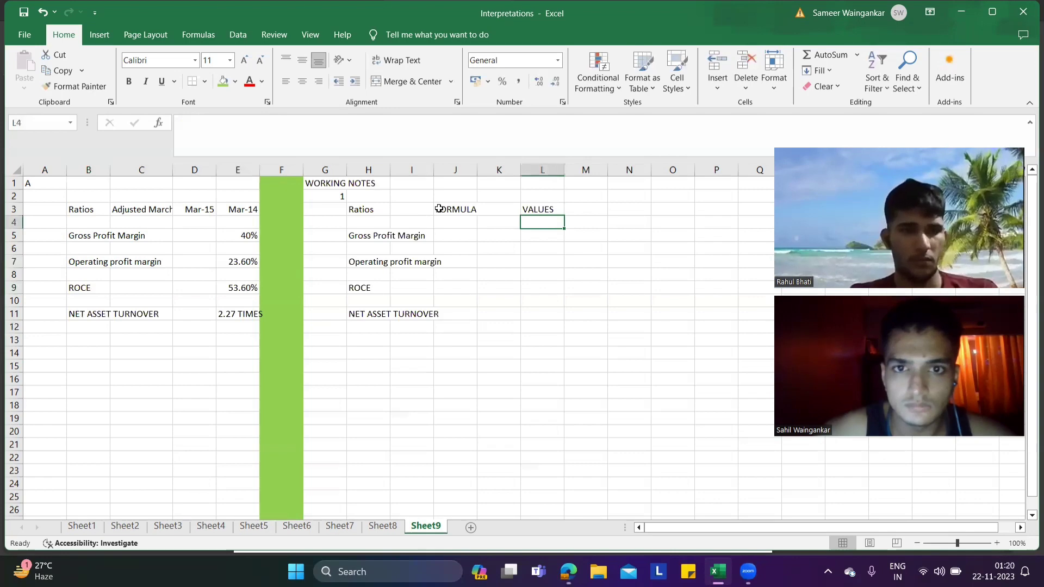
key(Up)
key(BackSpace)
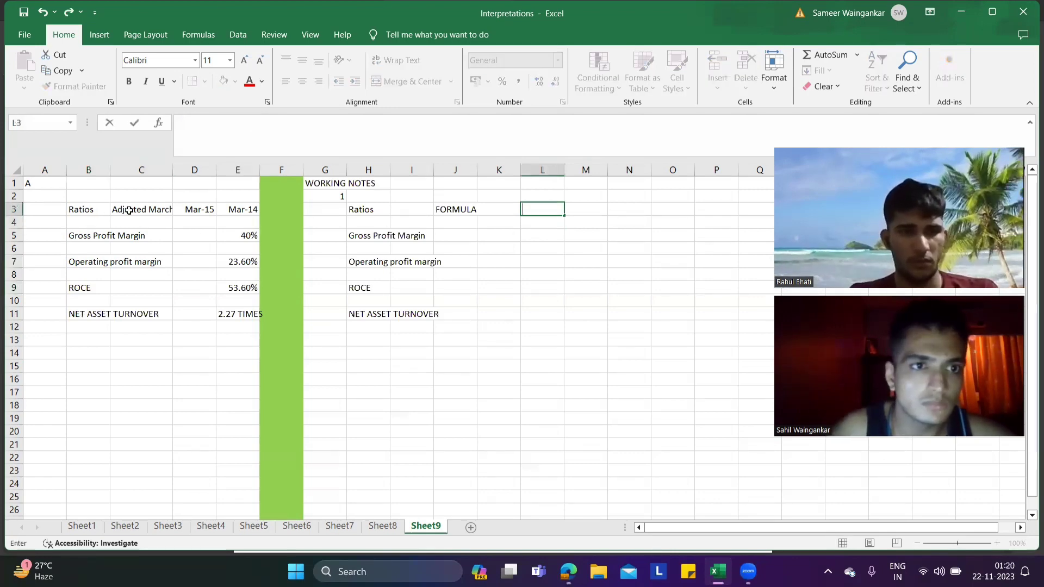
- Copy the Adjusted March 14 and Mar-15 headings from C3:D3 into L3:M3 of the working notes
drag(129, 210, 199, 210)
key(ctrl+c)
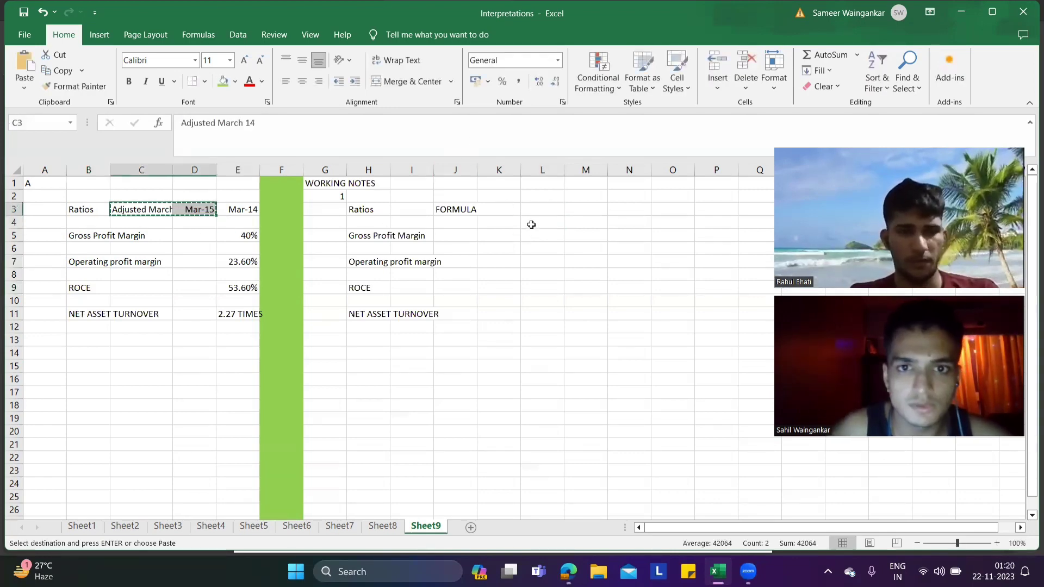
click(532, 223)
click(541, 209)
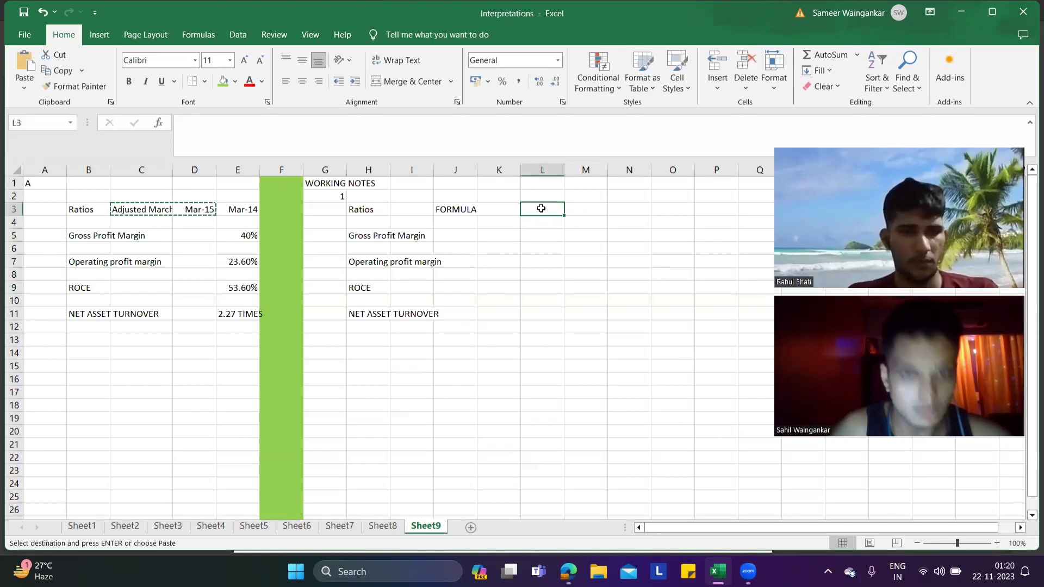
key(ctrl+v)
click(552, 235)
click(567, 183)
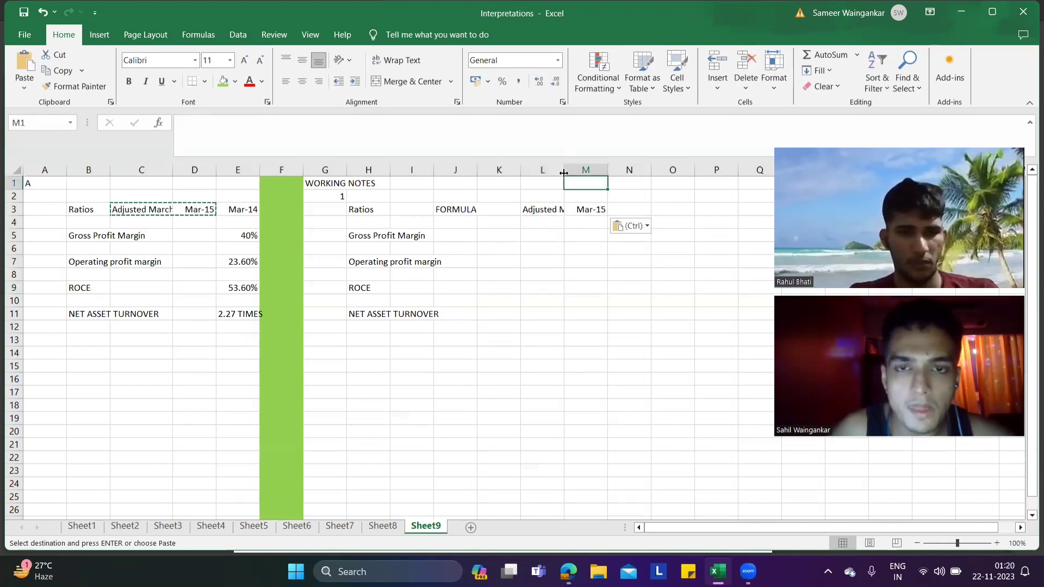
- Resize columns L and M so both are slightly wider than the standard columns
double_click(562, 172)
click(578, 235)
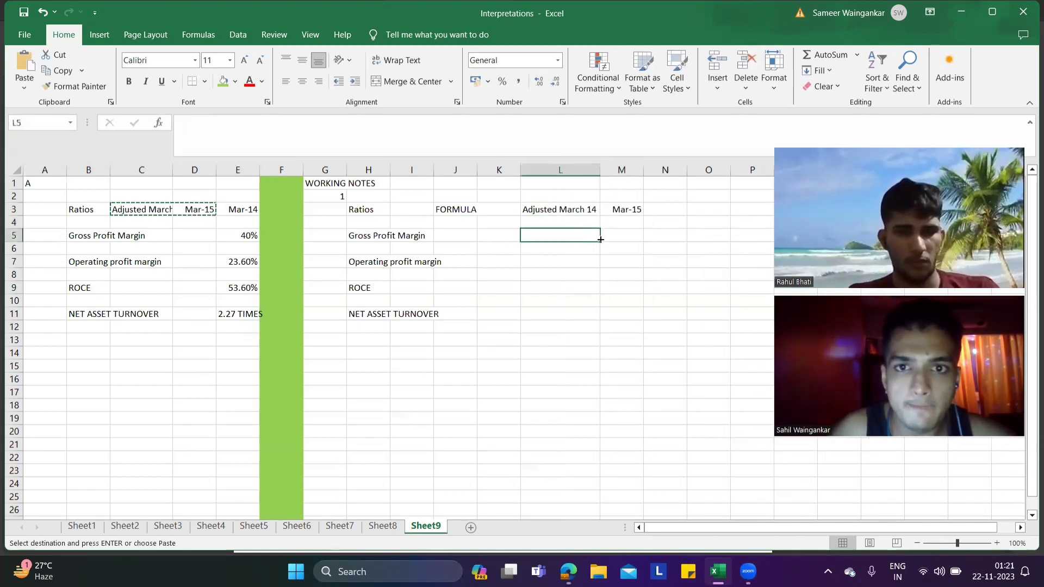
drag(643, 170, 577, 173)
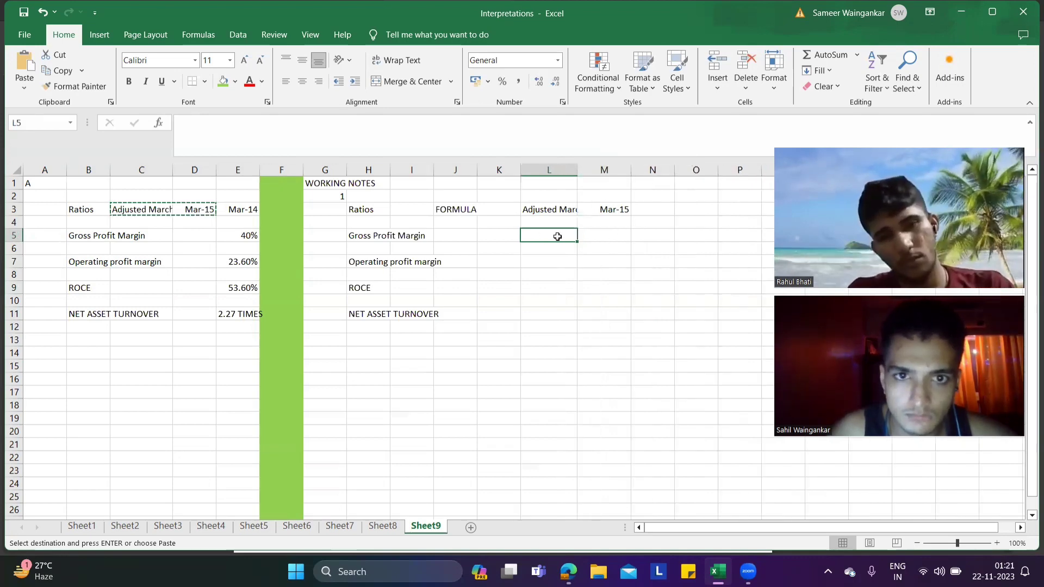
- Review the trading results of the sold division in note 1 of the exam kit PDF
text(=)
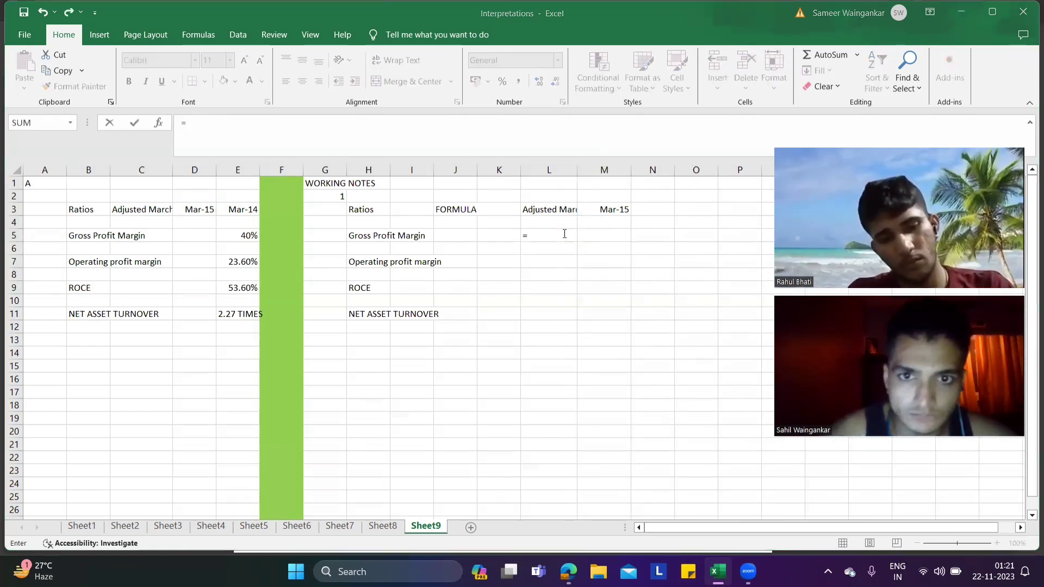
key(alt+Tab)
scroll(587, 281, up, 3)
scroll(588, 280, up, 2)
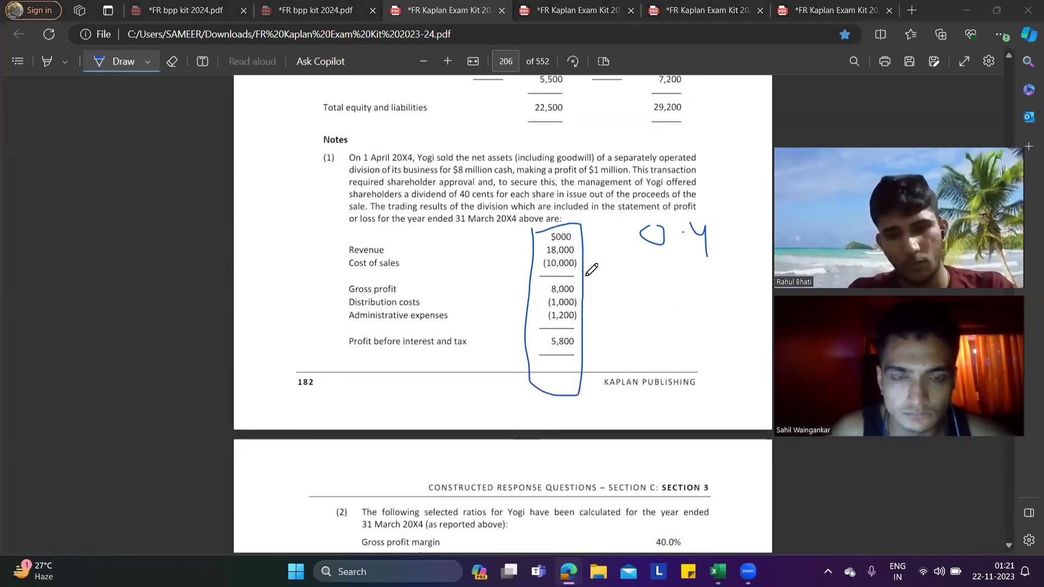
key(alt+Tab)
- Start working note 2 in cell G14 and list the labels Revenue, cos and cp in H15 to H17
click(332, 351)
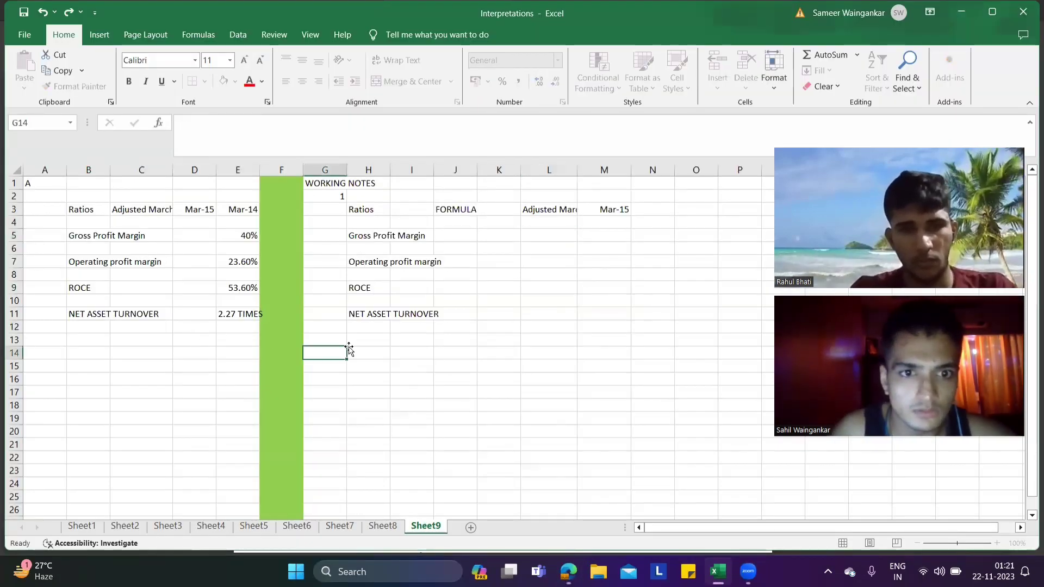
text(2)
key(Return)
key(Right)
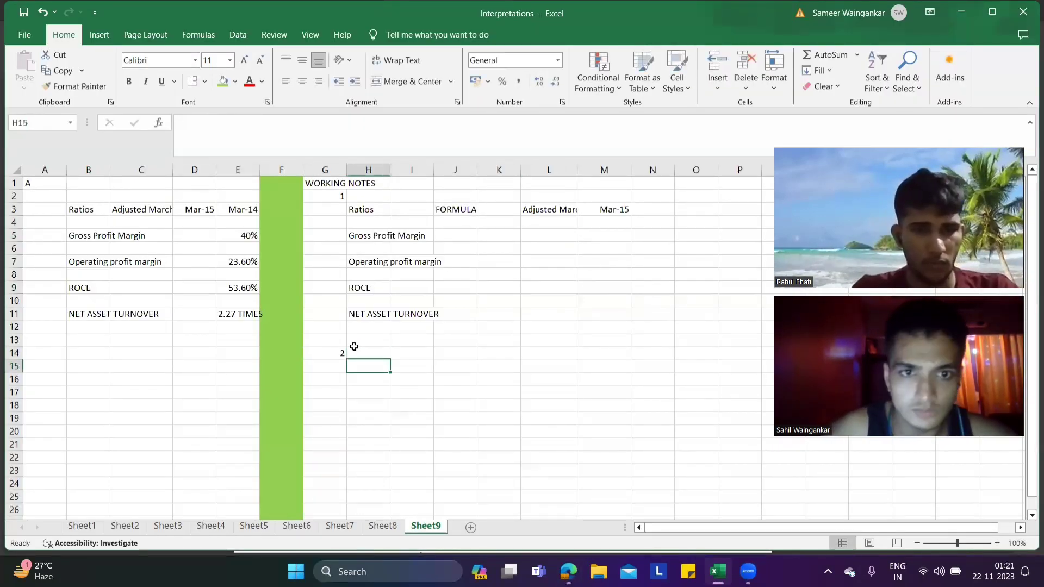
text(rEVENU)
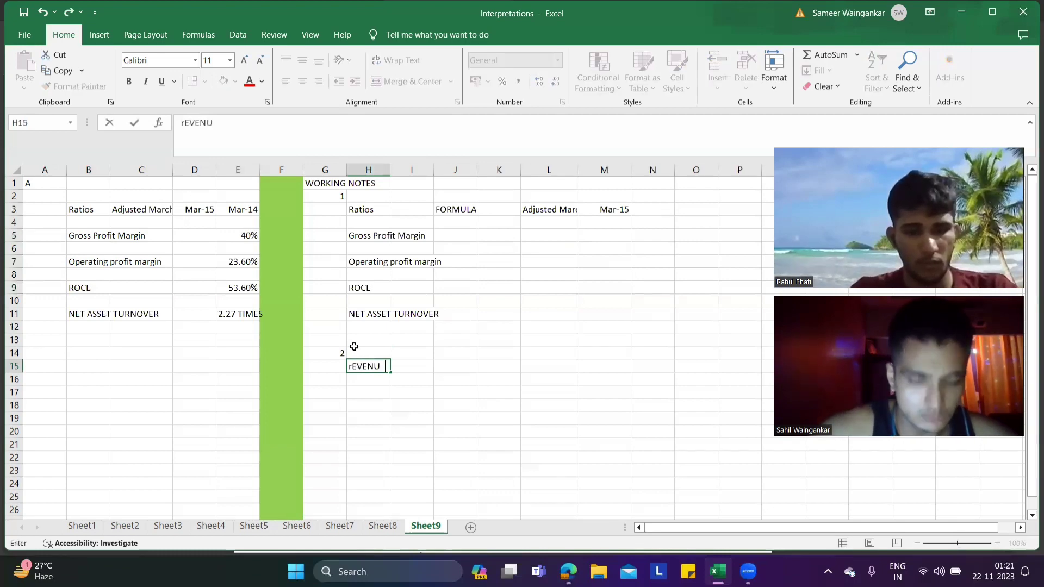
key(Return)
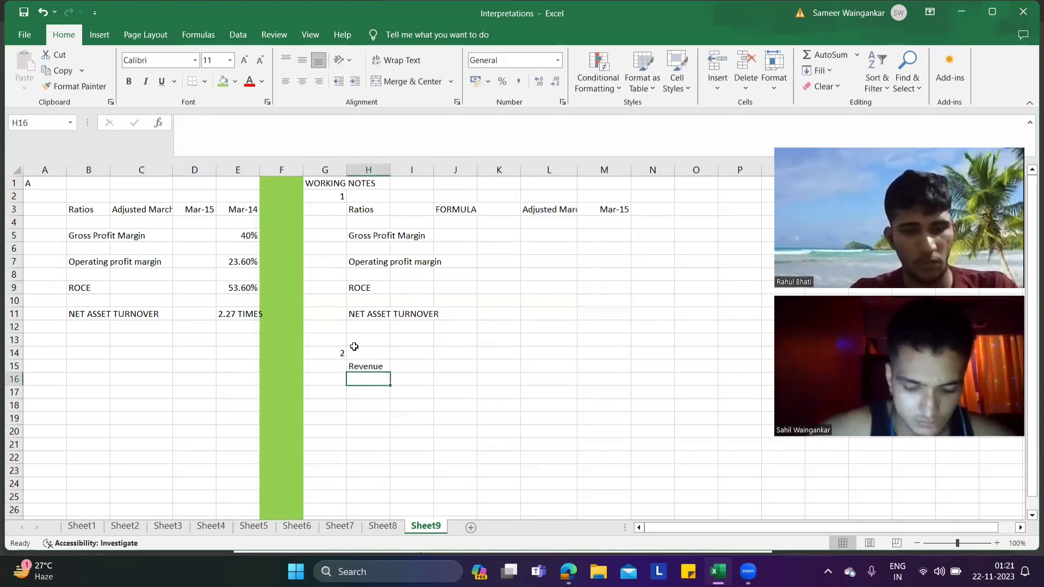
text(cos)
key(Return)
text(cp)
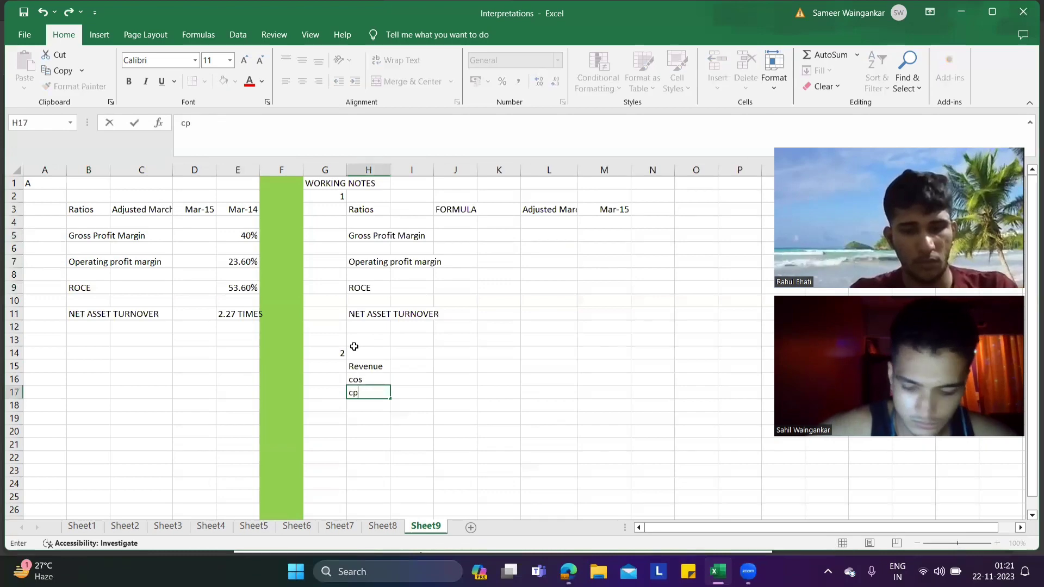
key(Return)
- Check the division's cost lines in the exam kit and add the labels D. COST in H18 and ADMIN in H19
key(alt+Tab)
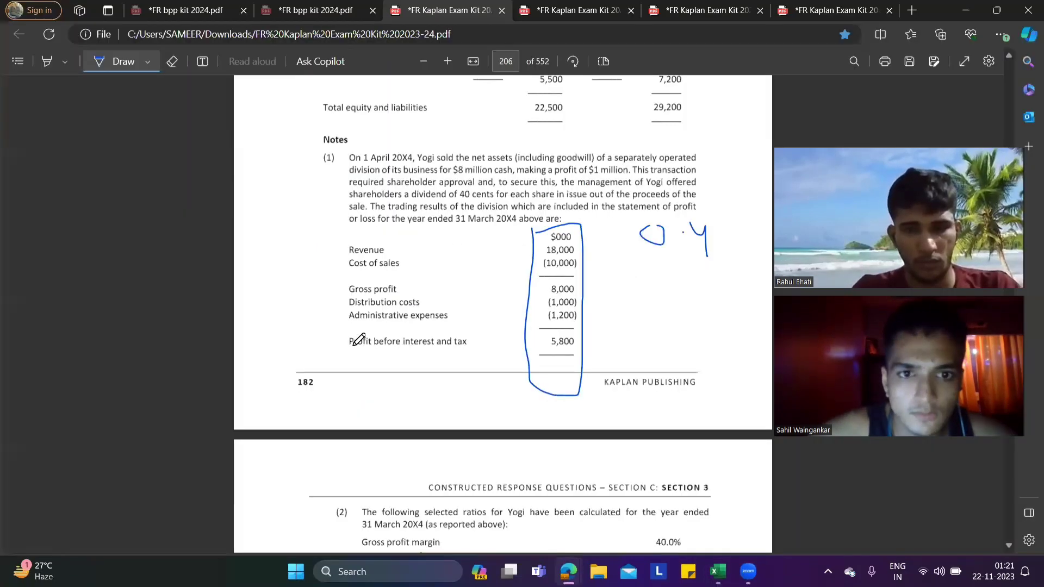
key(alt+Tab)
text(D)
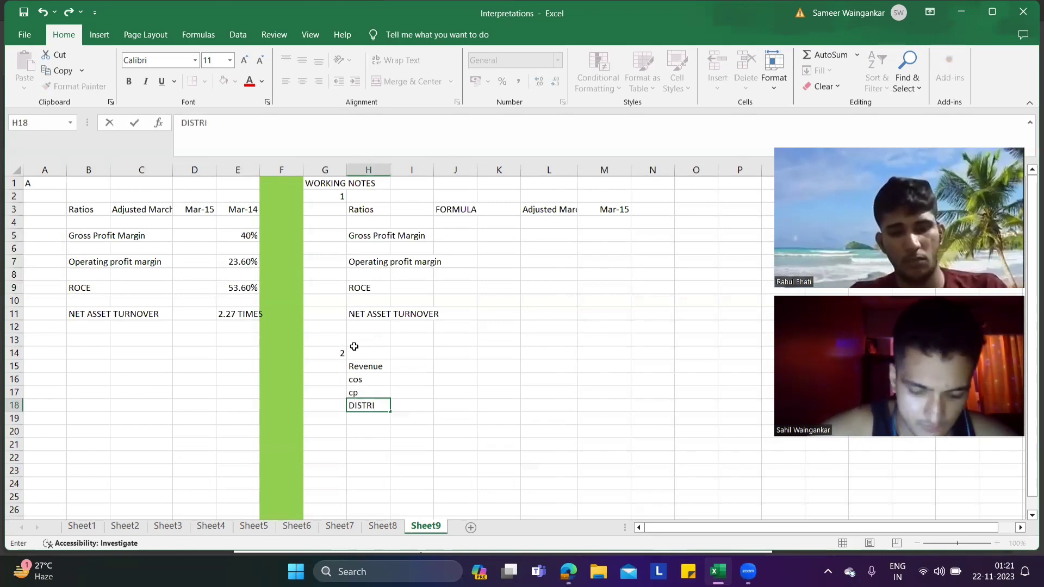
key(BackSpace)
key(BackSpace)
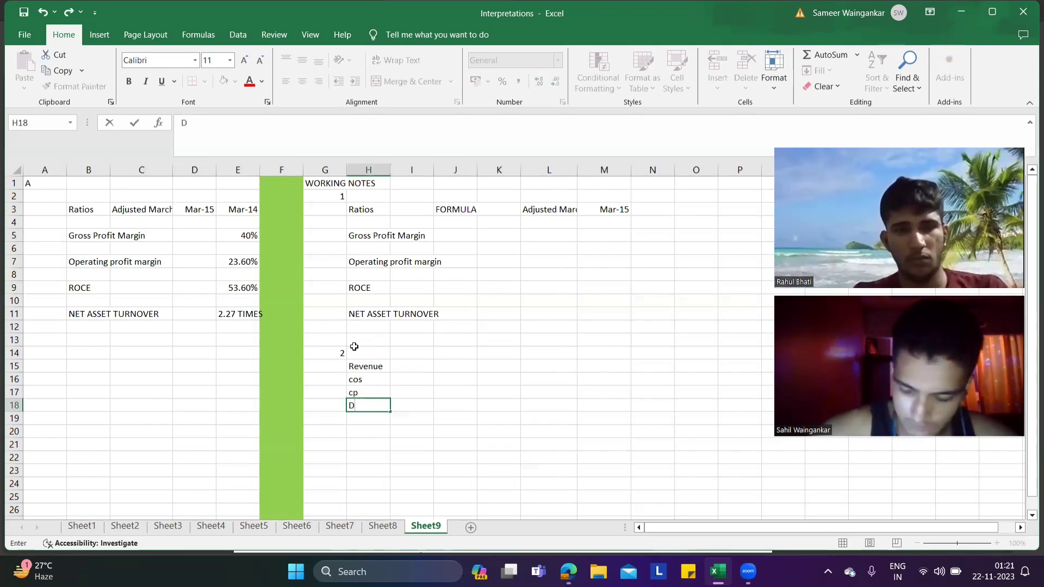
text(. COST)
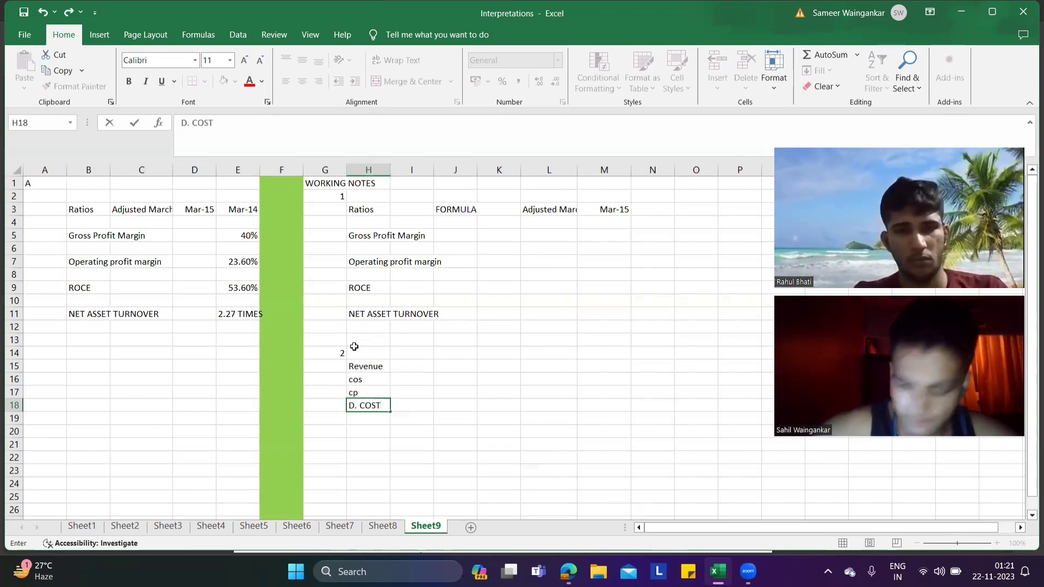
key(Return)
text(ADM)
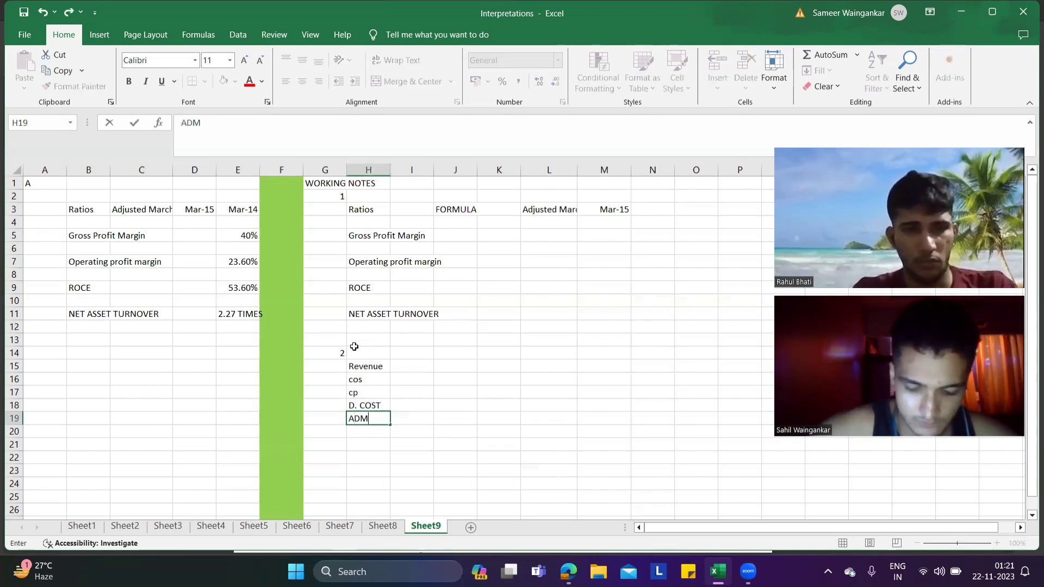
text(IN)
key(Return)
text(COM)
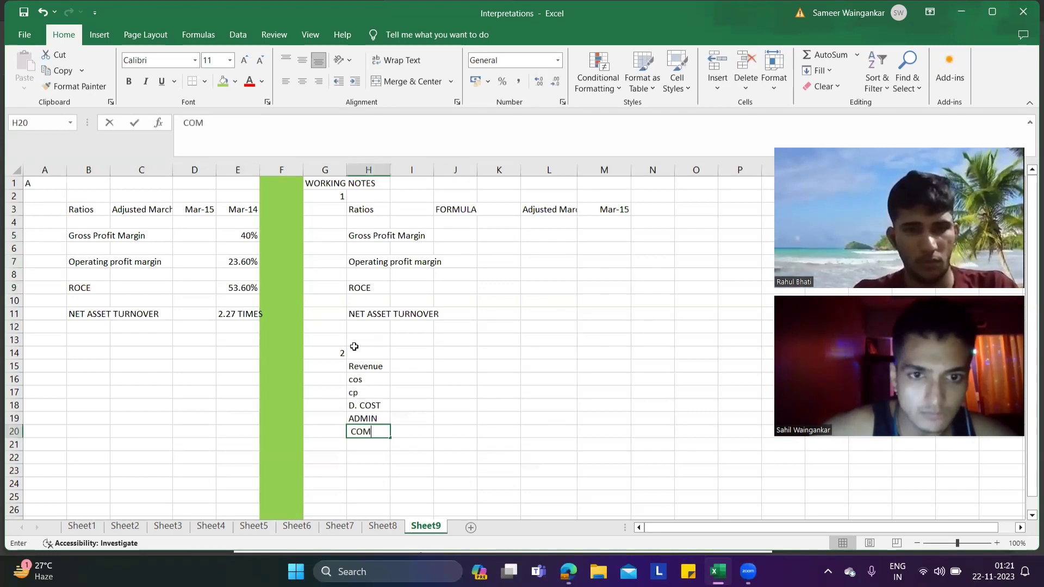
text(S)
key(BackSpace)
key(BackSpace)
key(BackSpace)
key(BackSpace)
key(BackSpace)
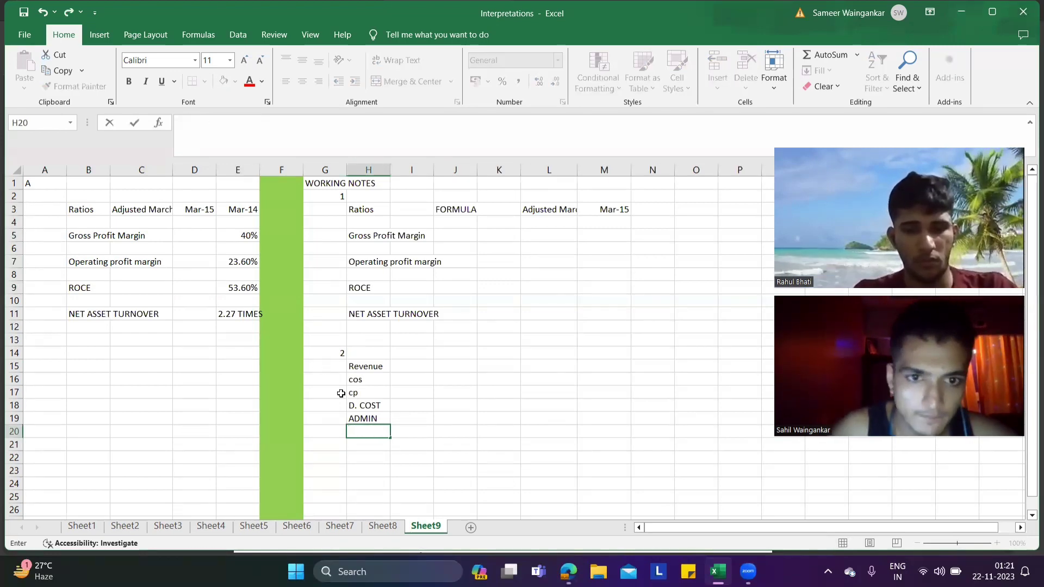
- Extend the label in cell H19 to ADMIN COST
click(362, 417)
click(285, 128)
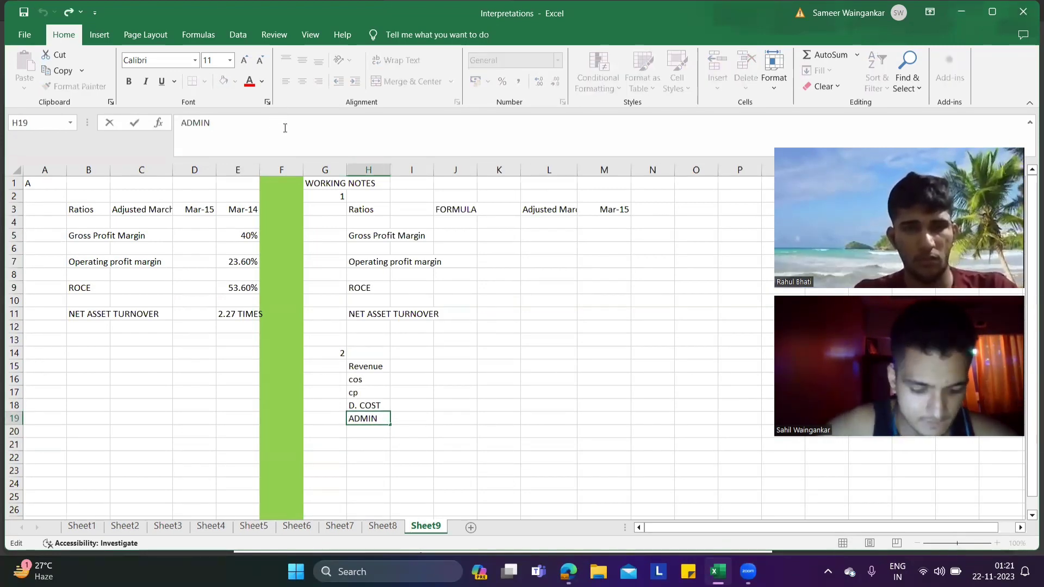
text(COST)
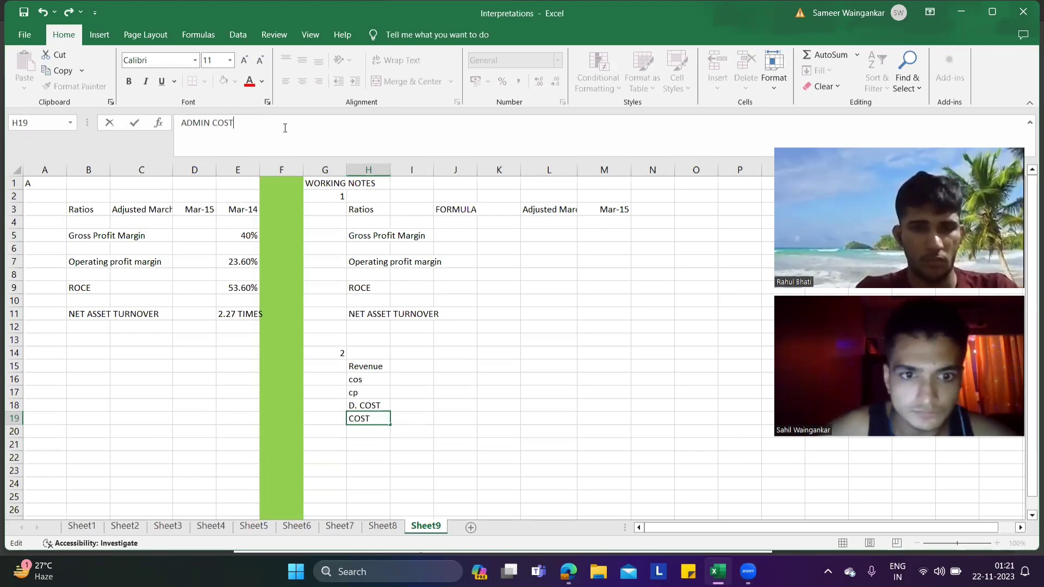
key(Return)
key(alt+Tab)
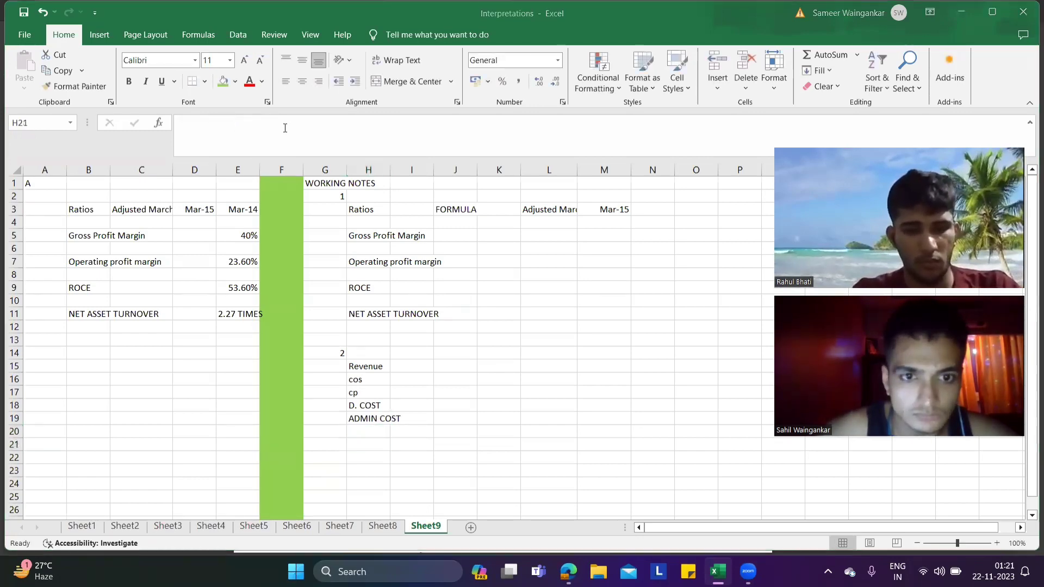
- Add the label PBIT in H20 below ADMIN COST, checking it against the division's results in the exam kit
key(alt+Tab)
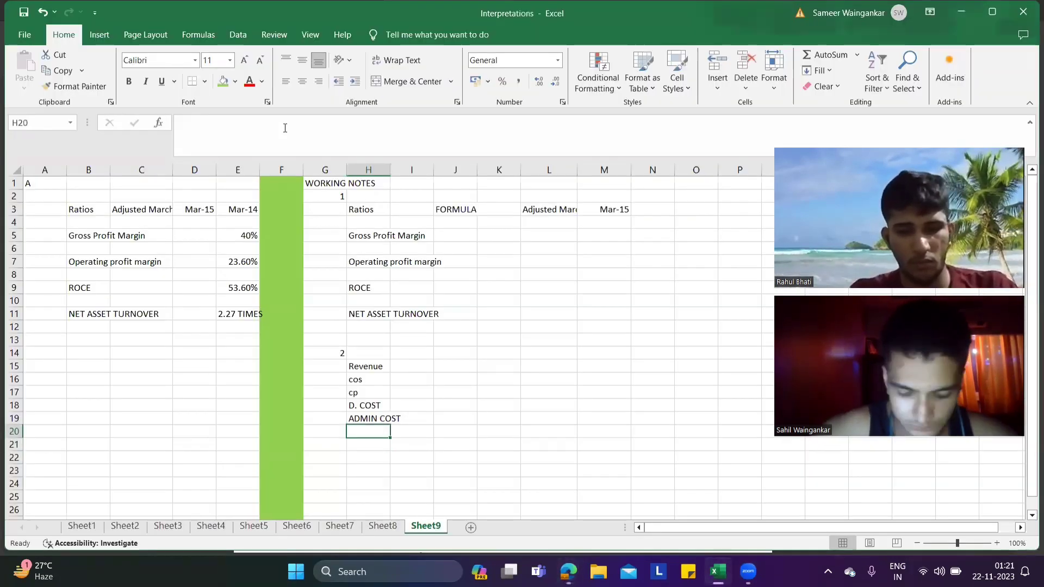
text(PBIT)
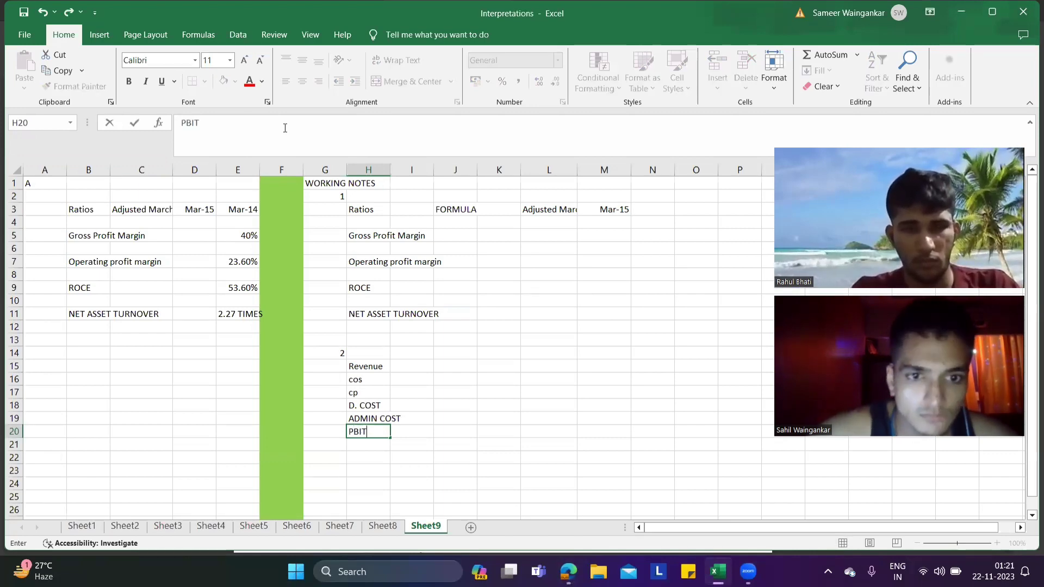
key(alt+Tab)
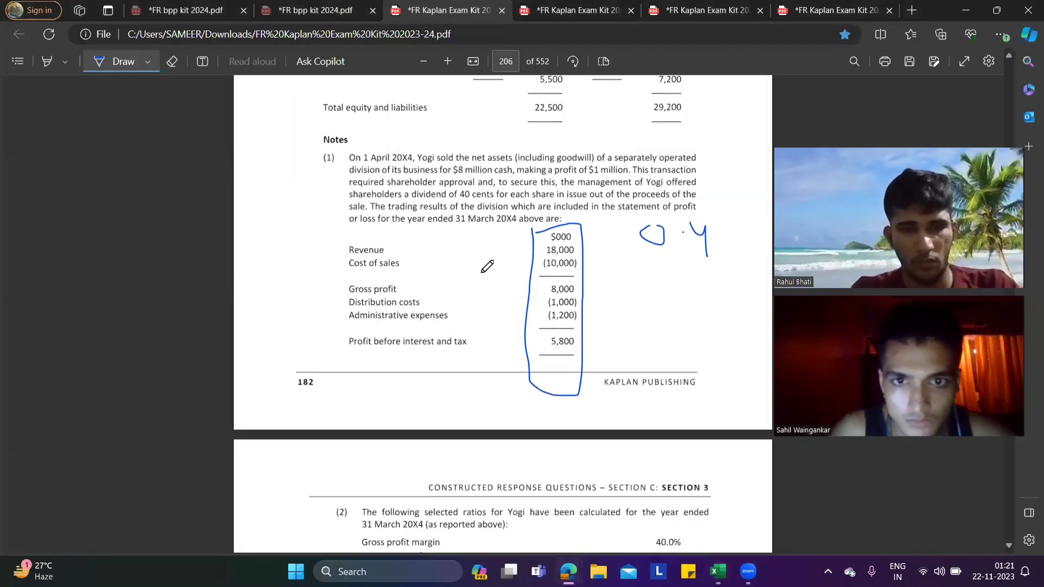
key(alt+Tab)
- Look up the 20X4 profit or loss figures in the exam kit and enter revenue 50000 in I15 and cost of sales 30000 in I16
click(428, 366)
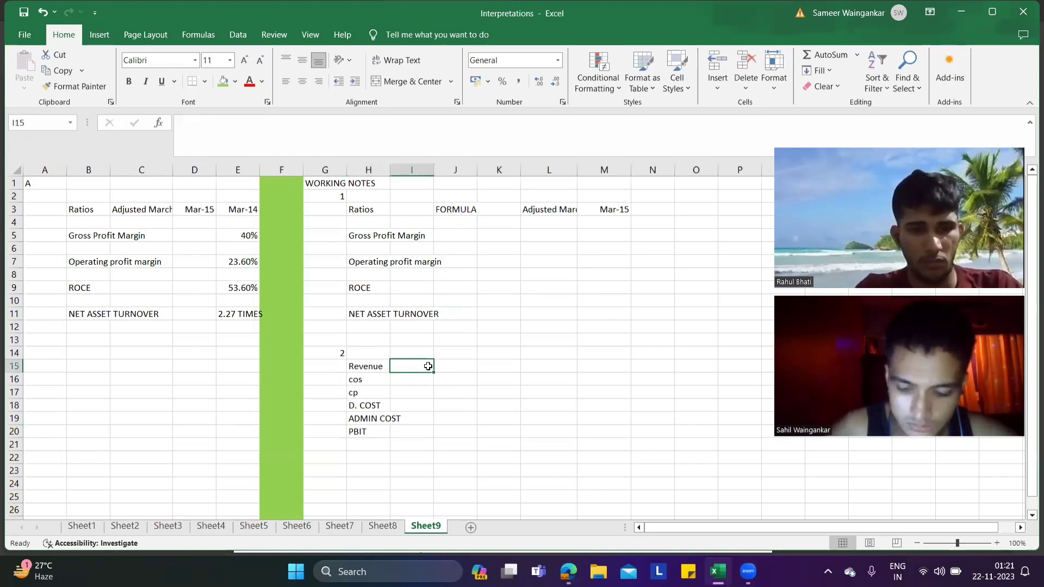
key(alt+Tab)
scroll(641, 320, up, 6)
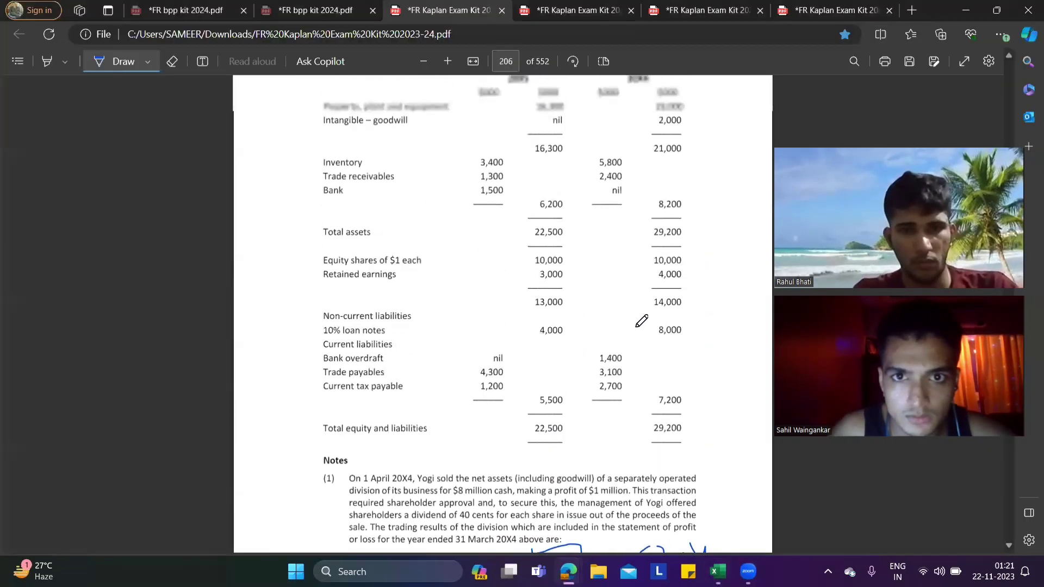
scroll(642, 320, up, 5)
scroll(642, 321, up, 4)
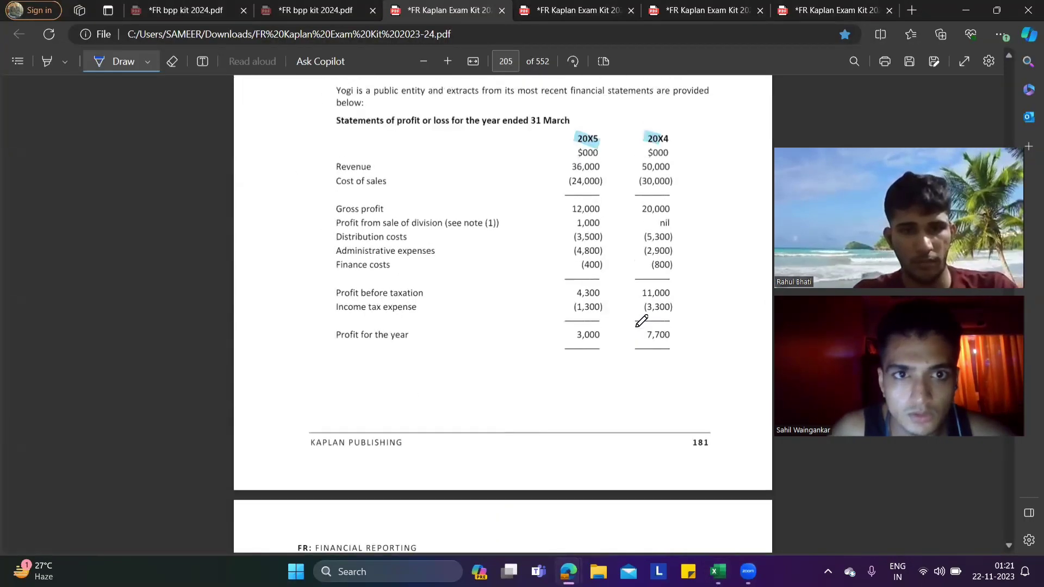
key(alt+Tab)
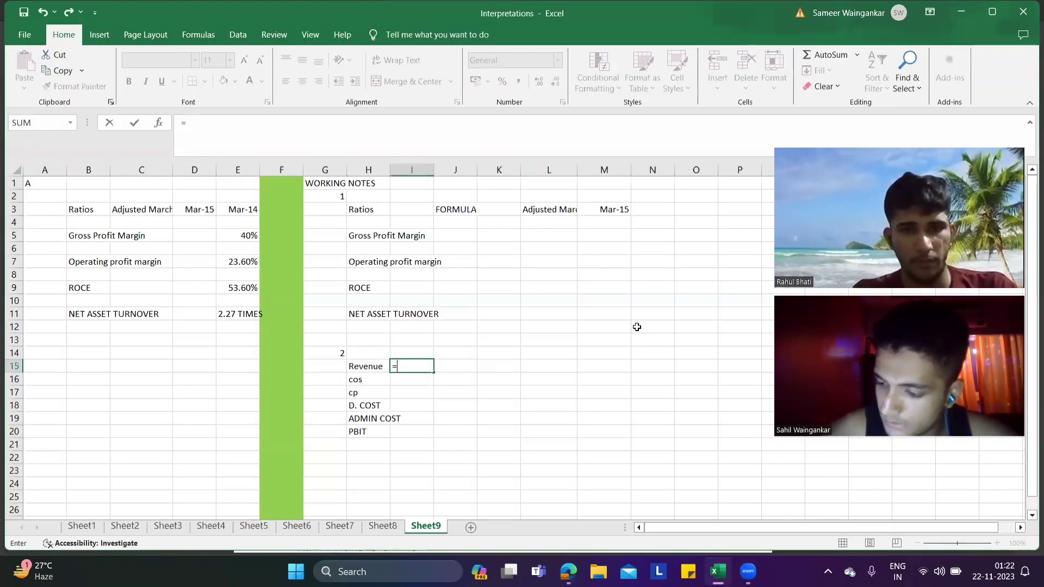
text(50000)
key(alt+Tab)
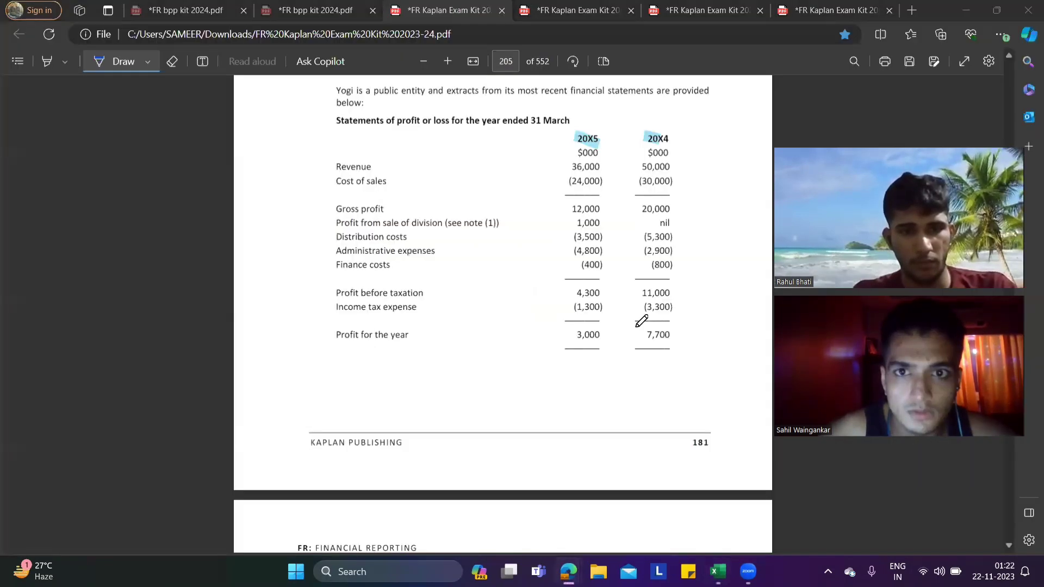
key(alt+Tab)
key(Return)
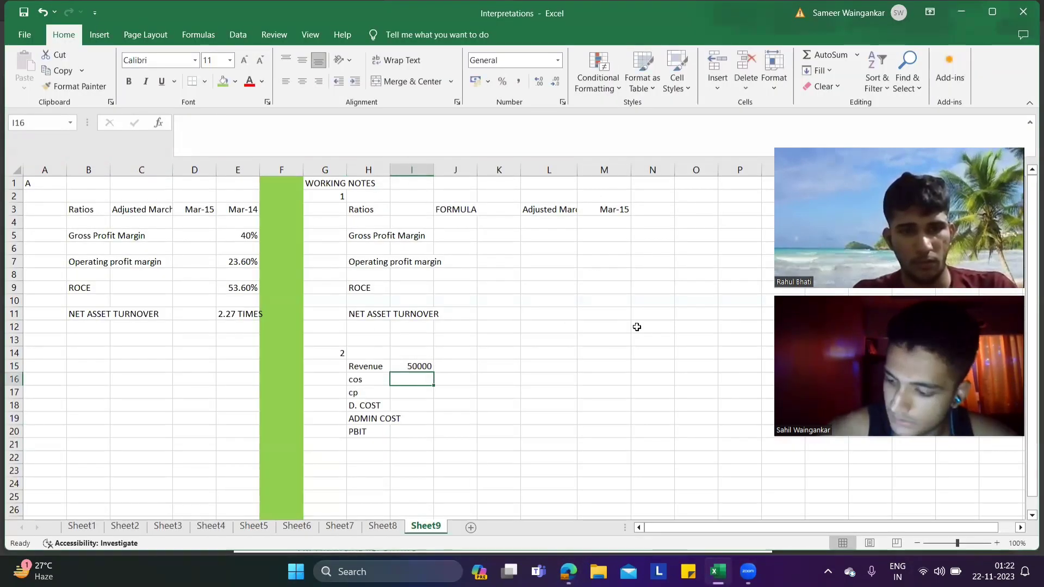
text(30000)
key(Return)
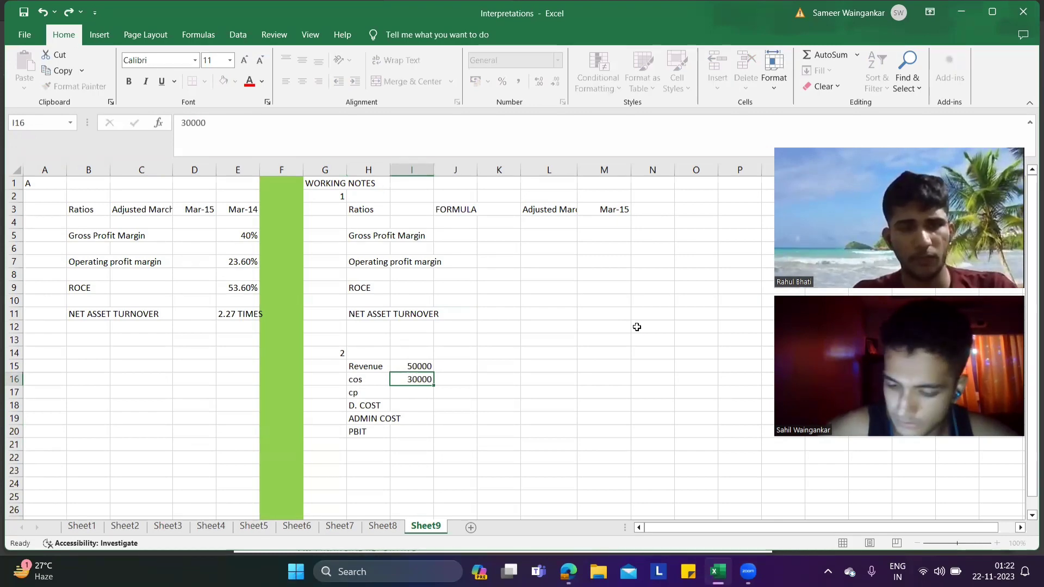
- Calculate the gross profit in I17 as revenue minus cost of sales with the formula =I15-I16
text(=)
key(Up)
key(Up)
text(-)
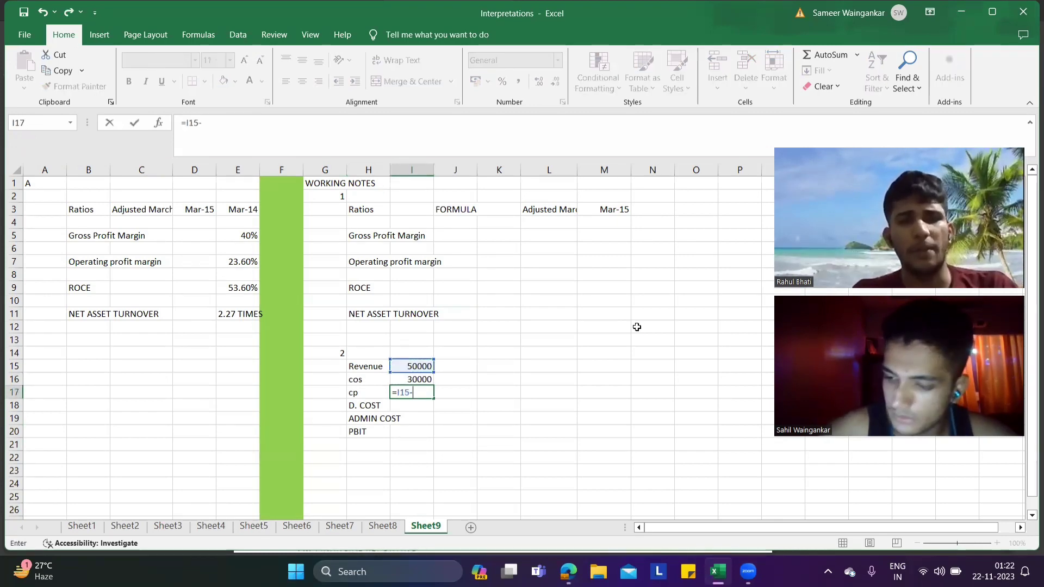
key(Up)
key(Return)
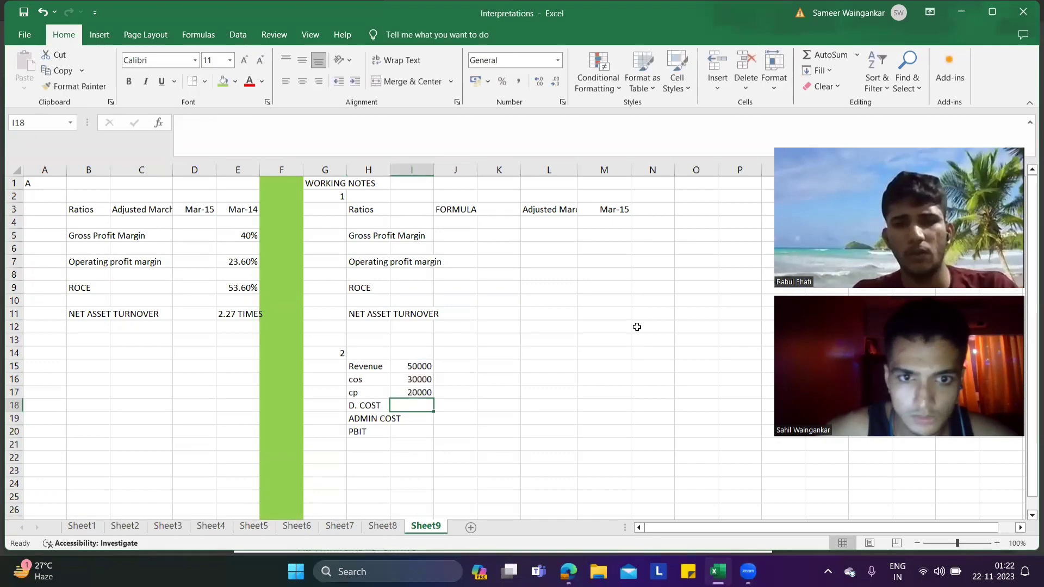
- Calculate PBIT in I20 as gross profit minus distribution and admin costs with the formula =I17-I18-I19
key(Down)
key(Down)
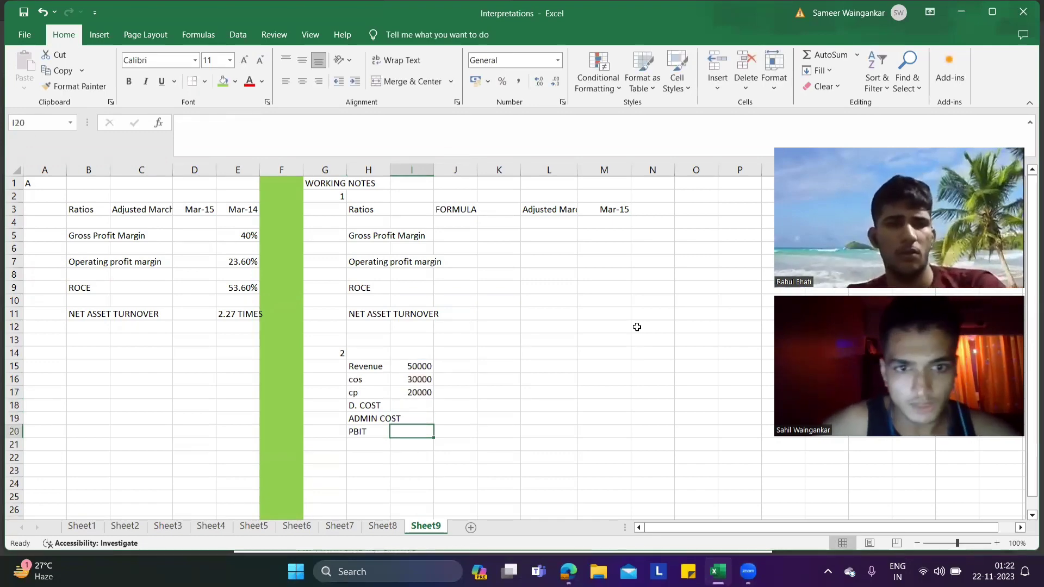
text(=)
key(Up)
key(Up)
key(Up)
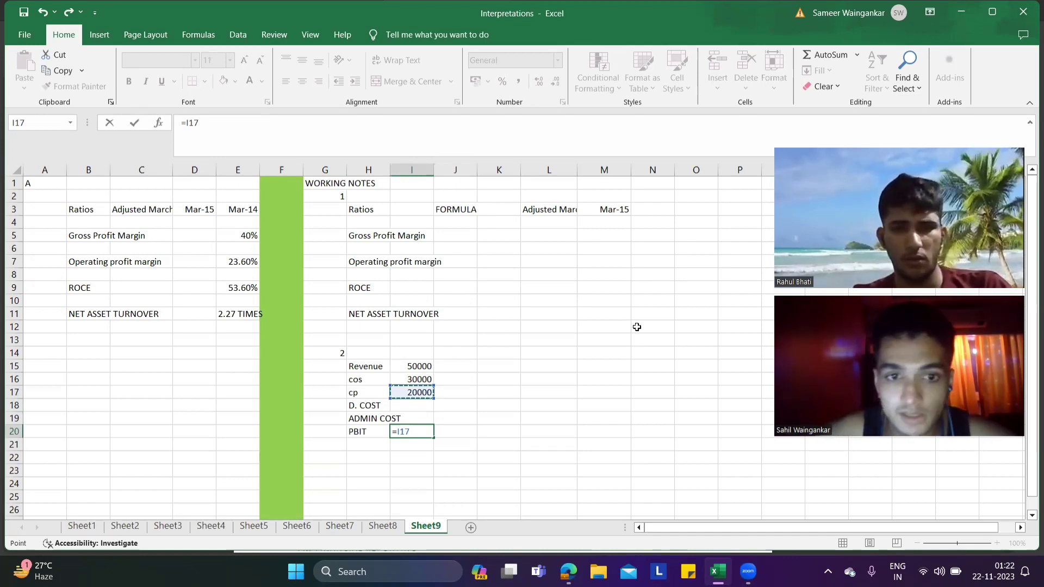
text(-)
key(Up)
key(Up)
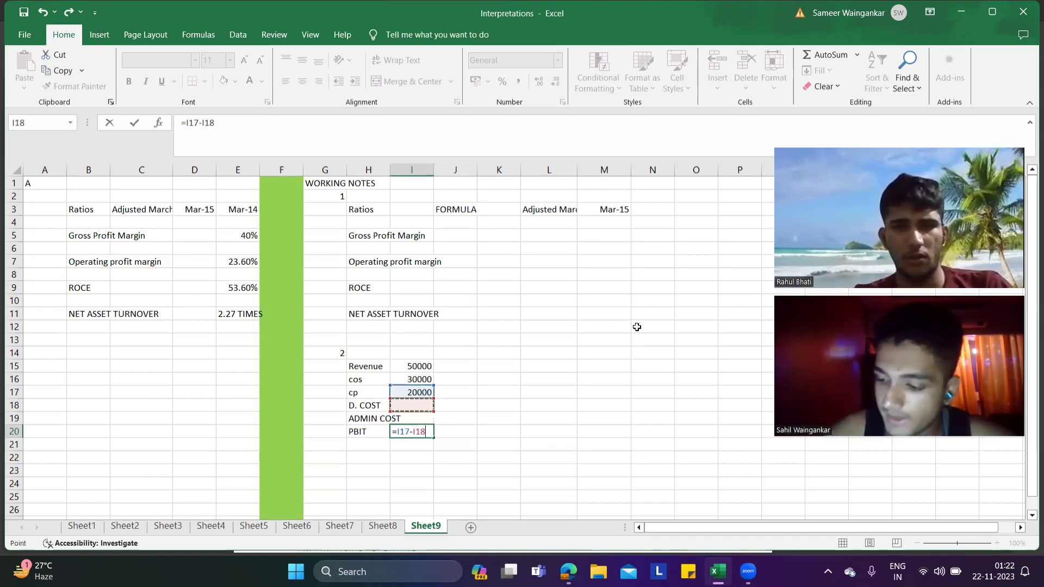
text(-)
key(Up)
key(Return)
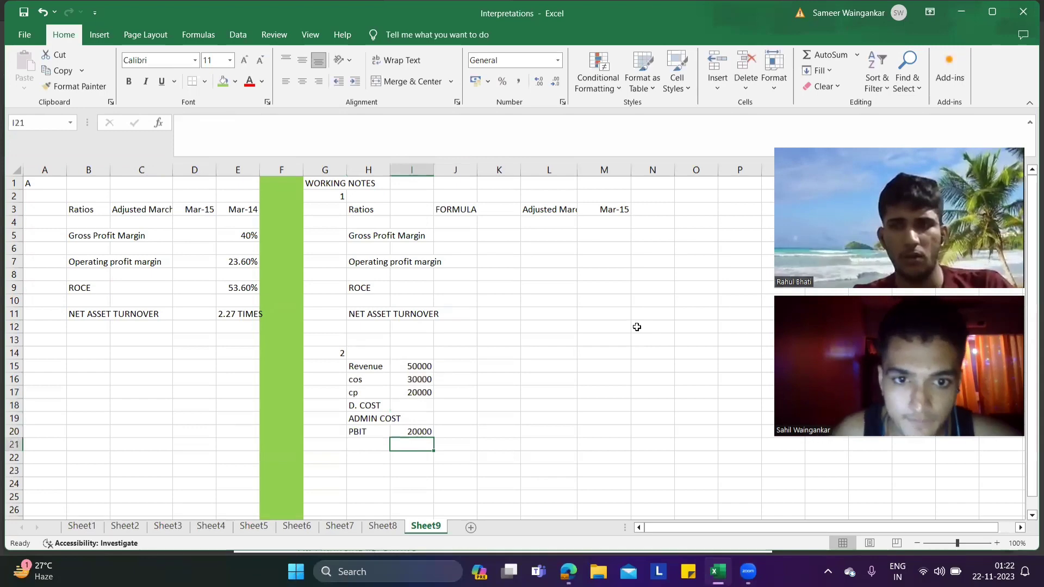
- Check the 20X4 distribution costs in the exam kit and enter 5300 beside D. COST in I18
key(Up)
key(Up)
key(Up)
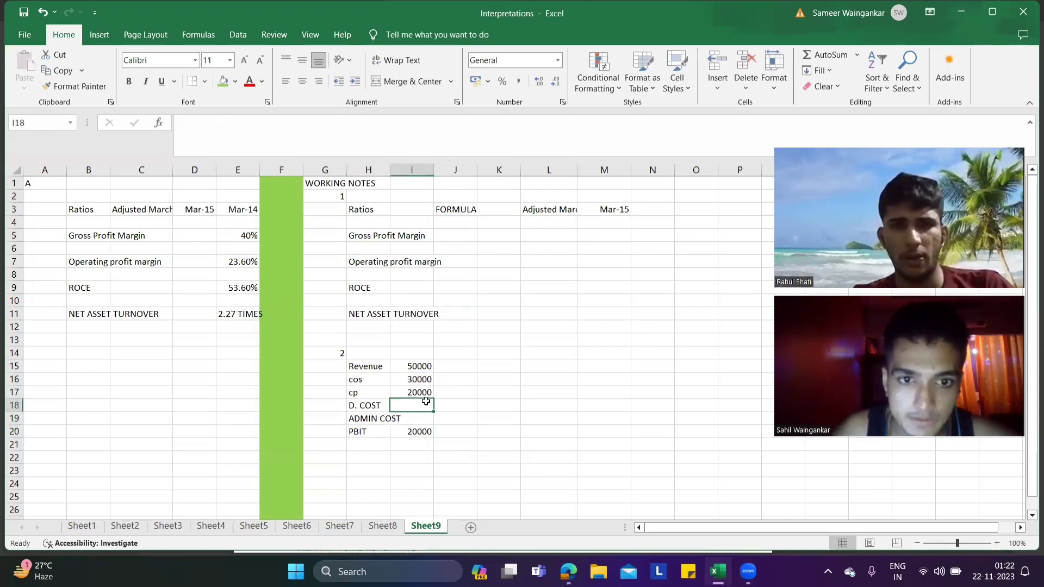
key(alt+Tab)
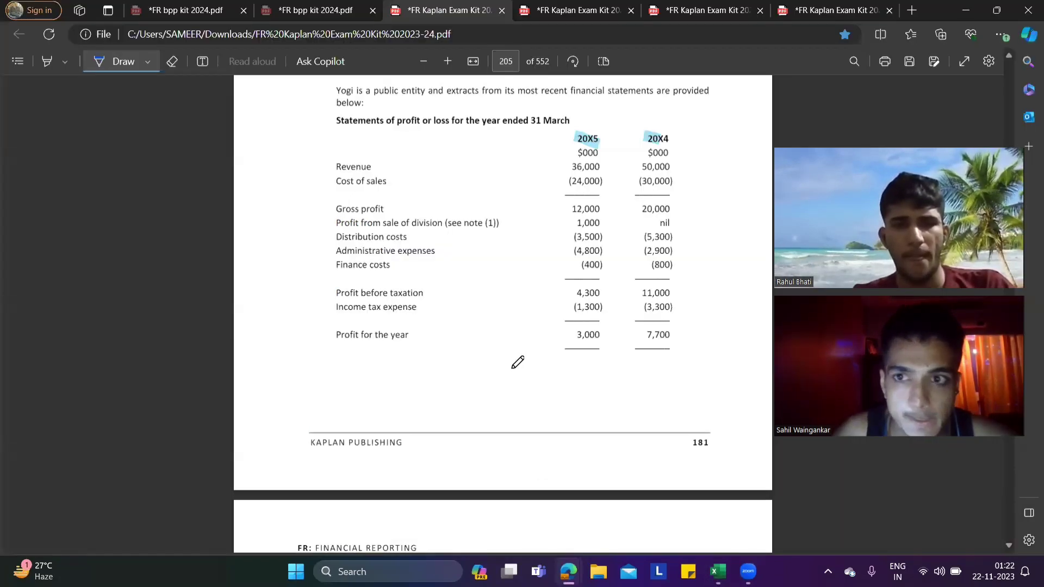
key(alt+Tab)
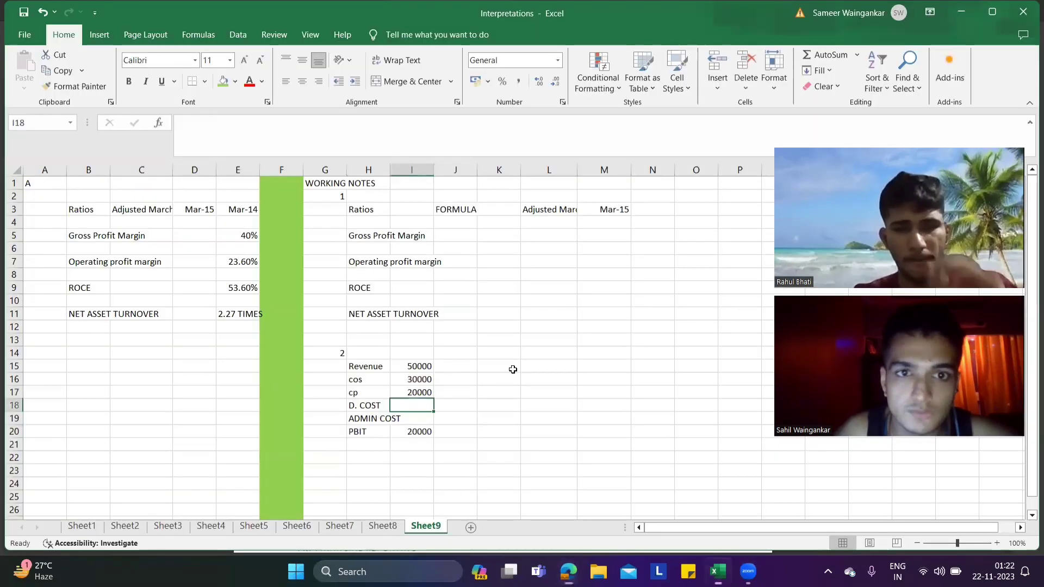
key(alt+Tab)
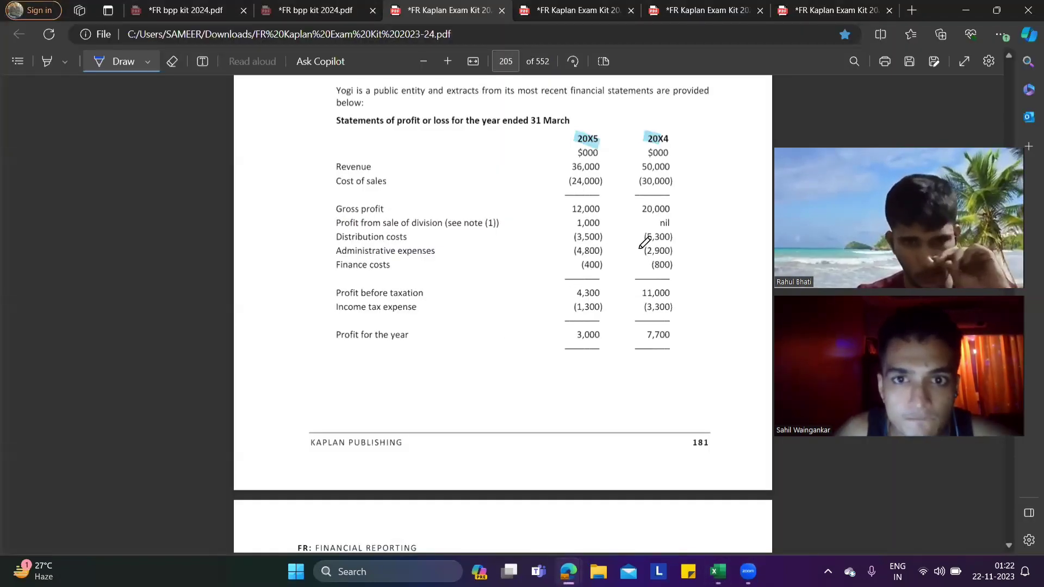
key(alt+Tab)
key(alt+Tab)
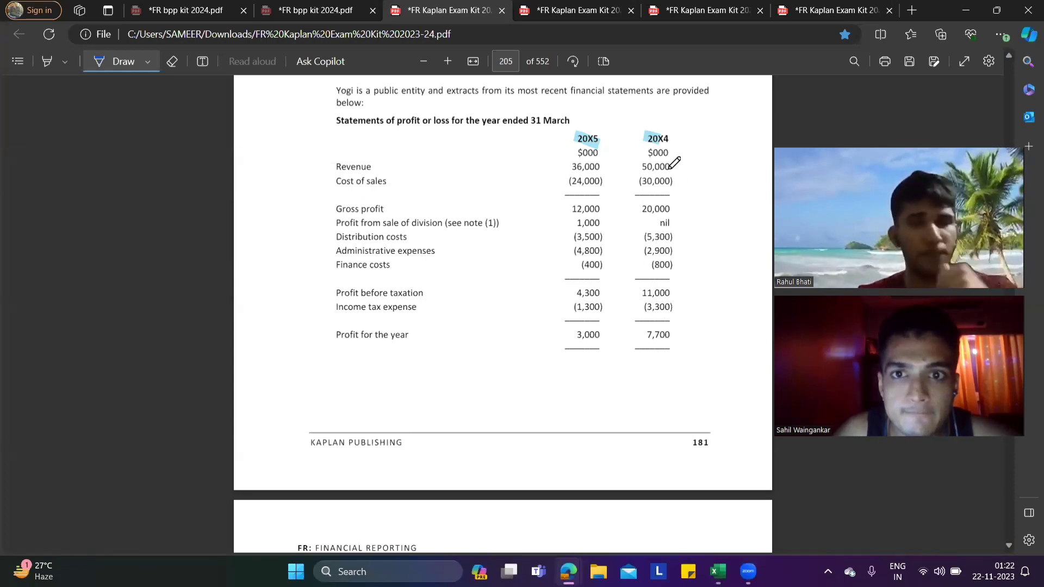
key(alt+Tab)
key(alt+Tab)
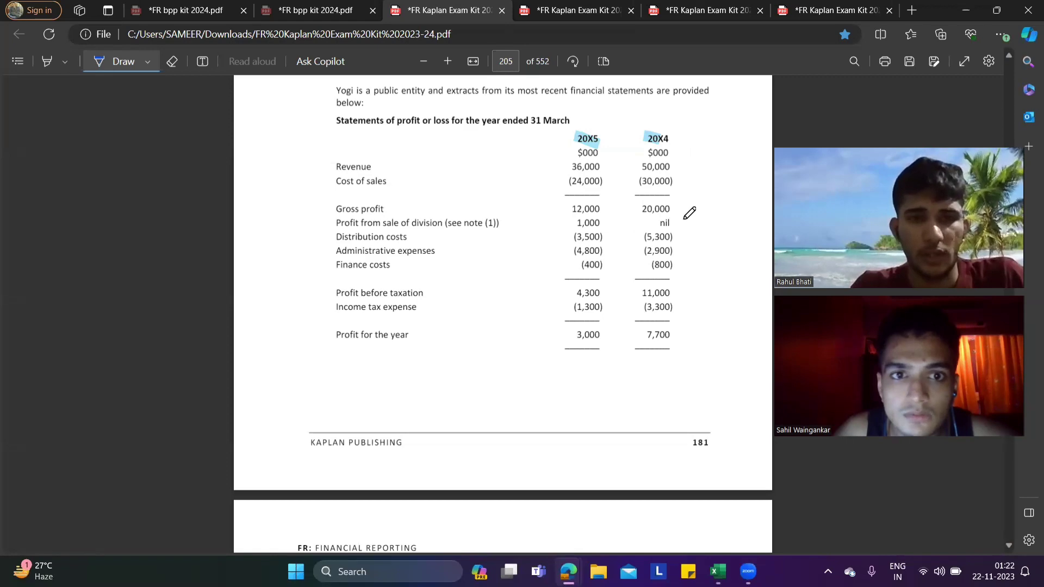
key(alt+Tab)
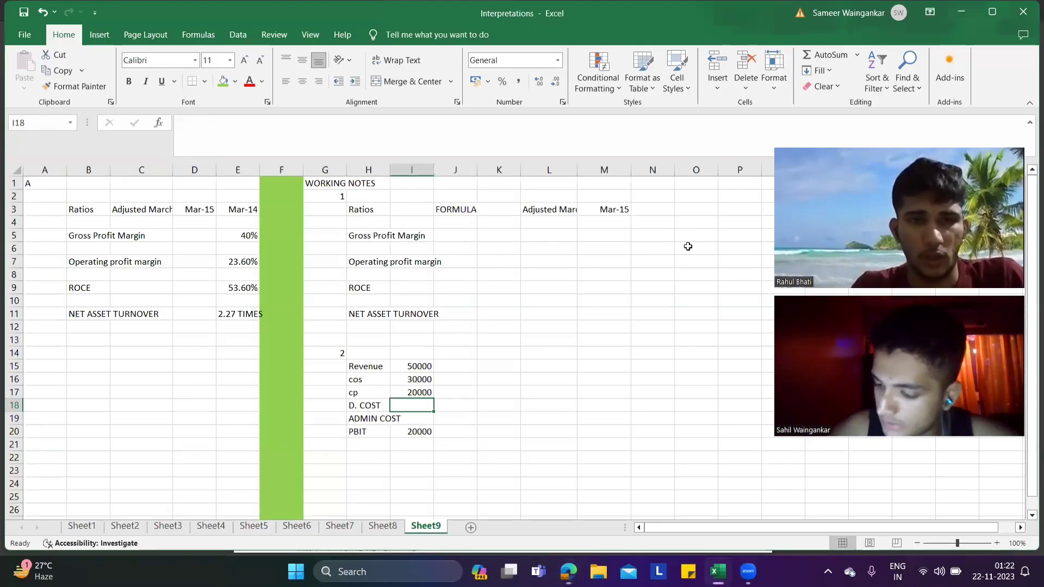
text(5300)
key(alt+Tab)
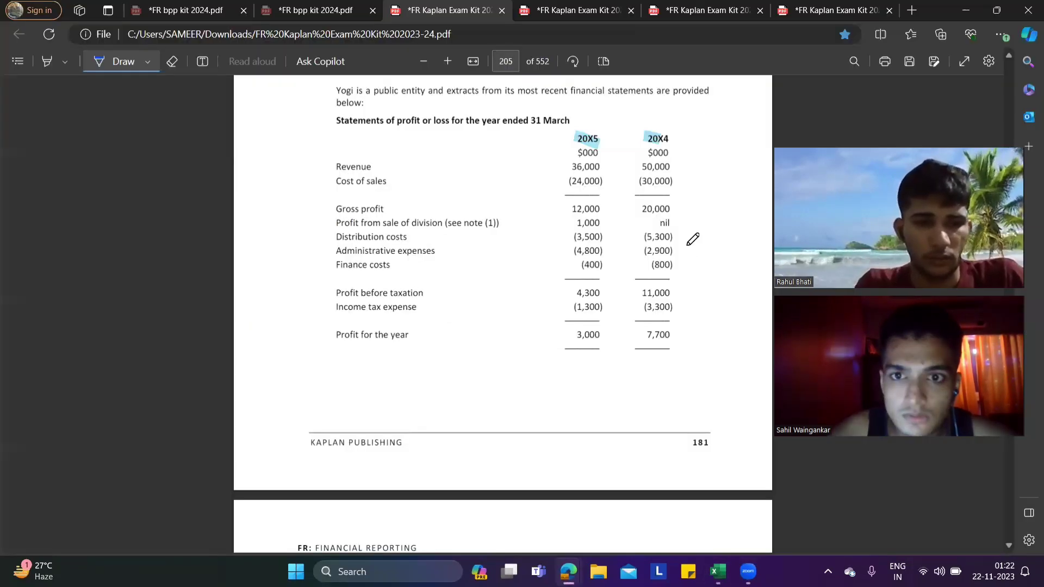
key(alt+Tab)
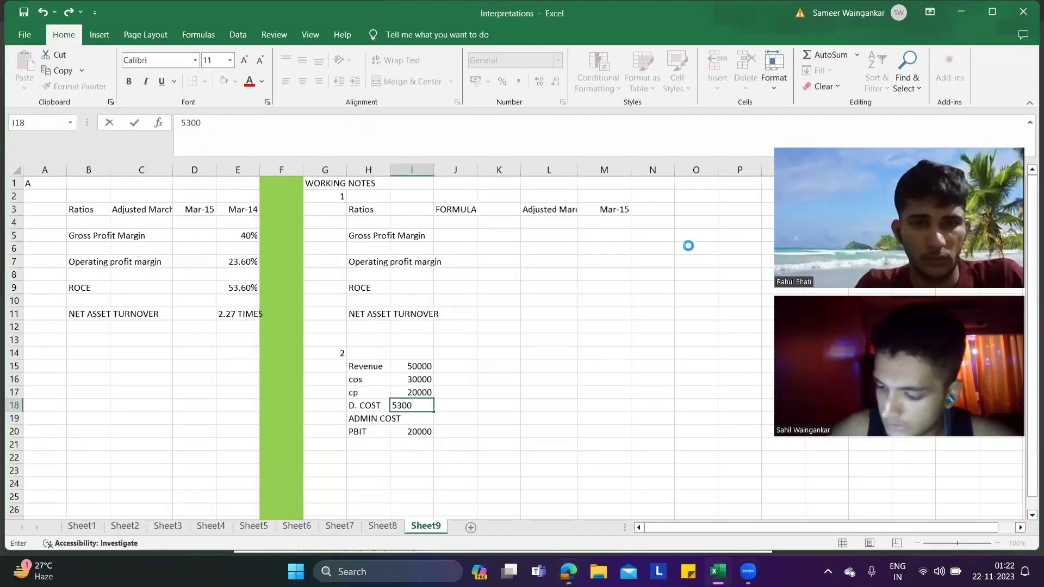
key(Return)
- Enter the 20X4 administrative expenses of 2900 beside ADMIN COST in I19
text(2900)
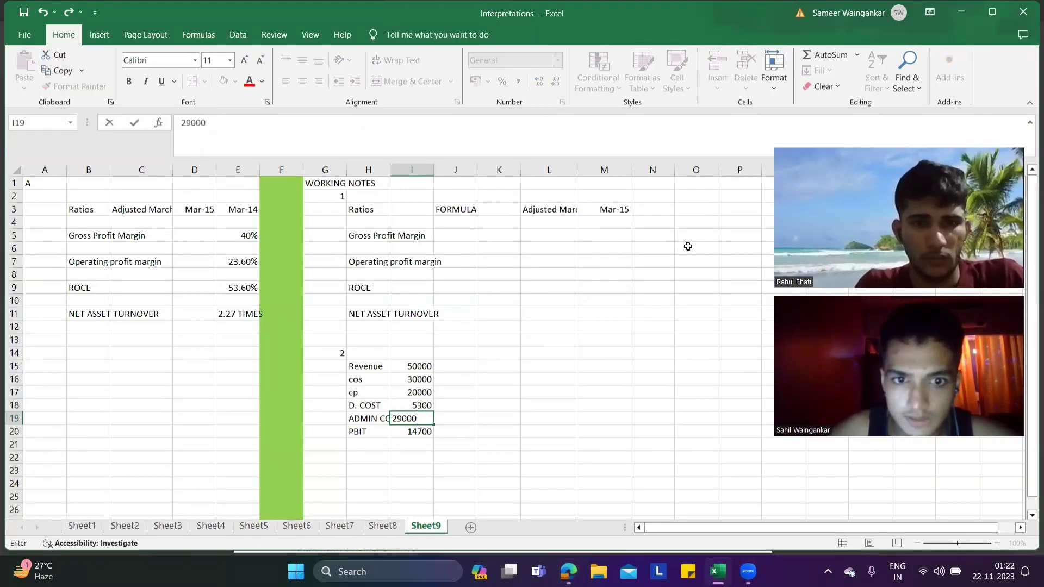
text(0)
key(BackSpace)
key(Return)
- Compare the exam kit's profit or loss statements with working note 2 and the empty gross profit margin cells in working note 1
key(alt+Tab)
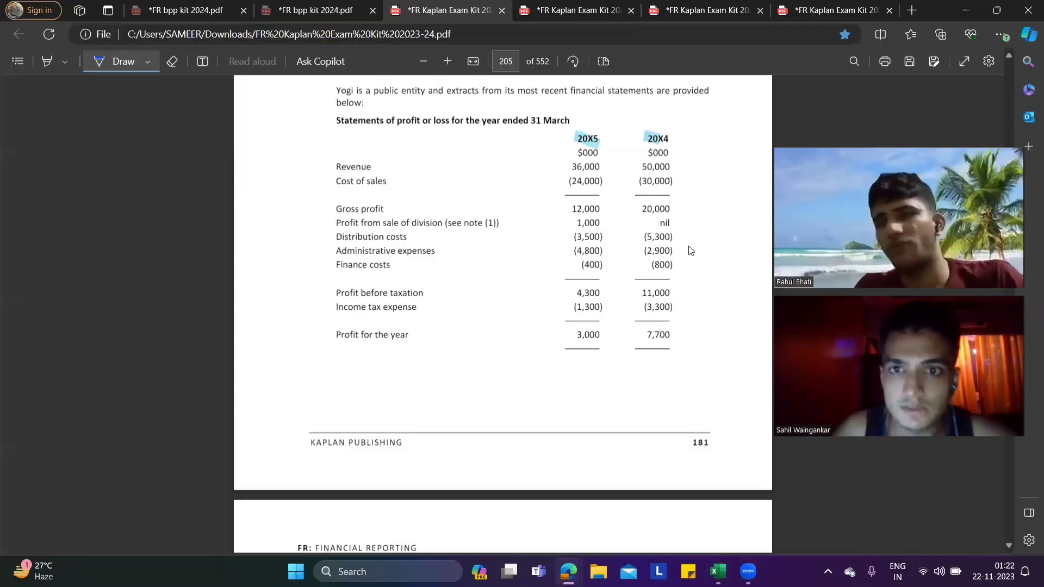
key(alt+Tab)
key(alt+Tab)
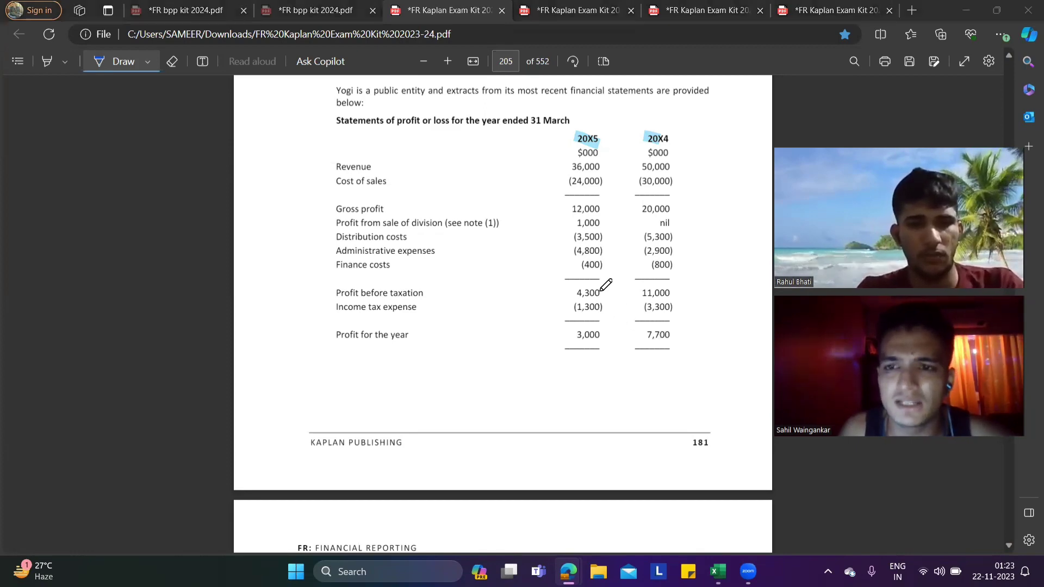
key(alt+Tab)
click(567, 318)
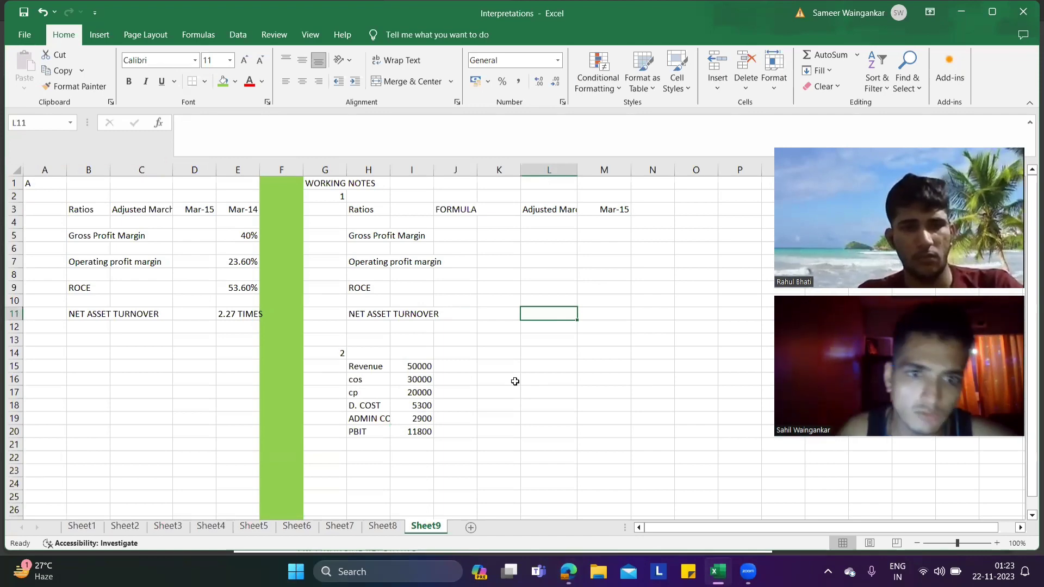
click(566, 232)
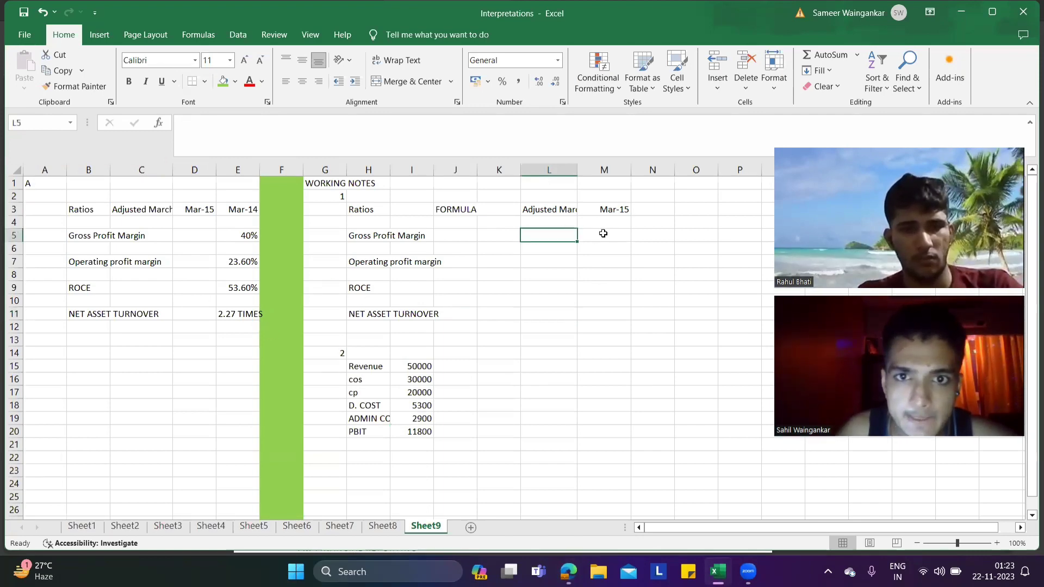
click(603, 233)
click(574, 240)
key(alt+Tab)
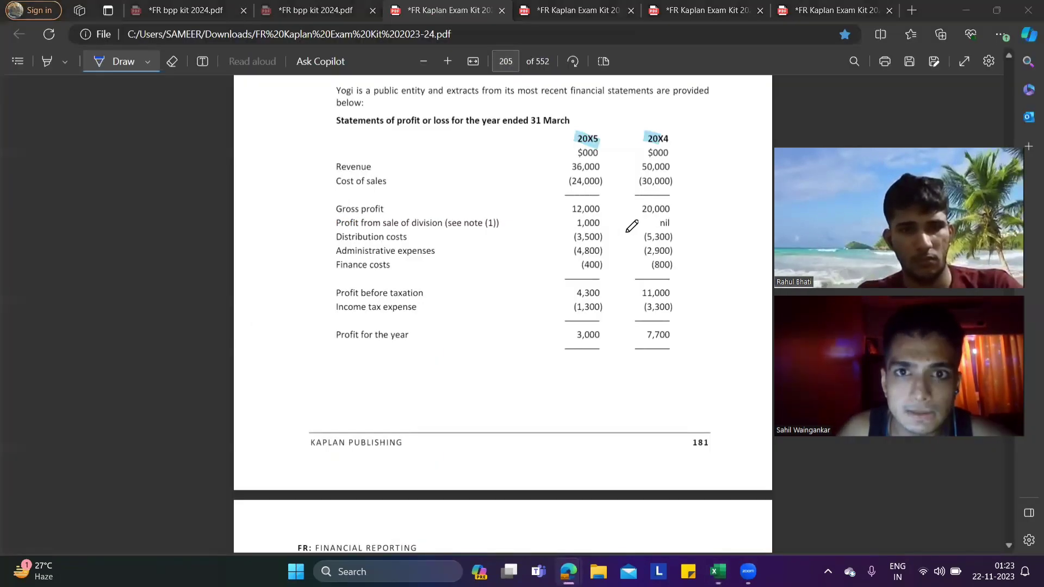
key(alt+Tab)
key(alt+Tab)
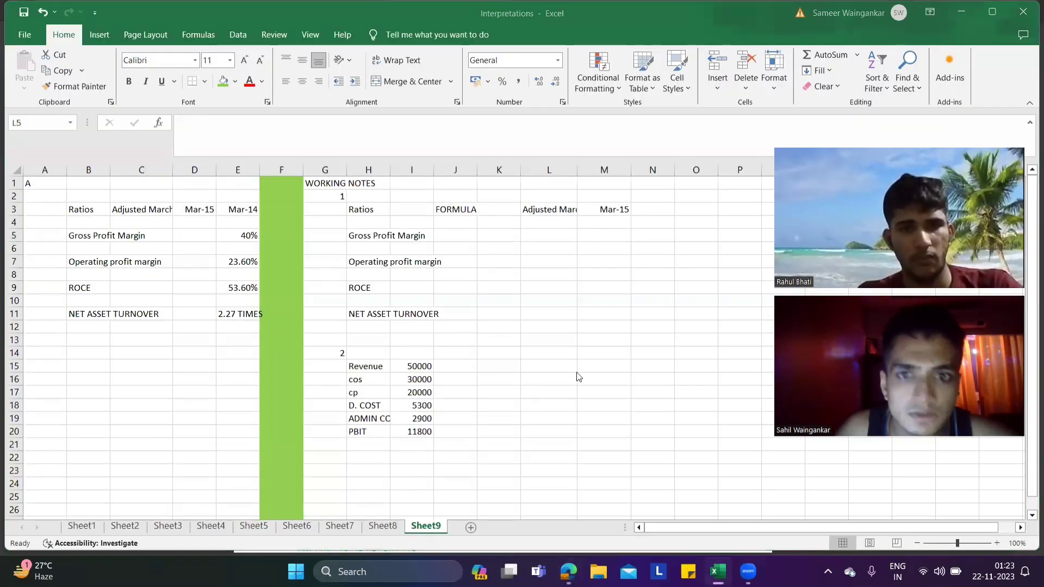
key(alt+Tab)
key(alt+Tab)
key(alt+Tab)
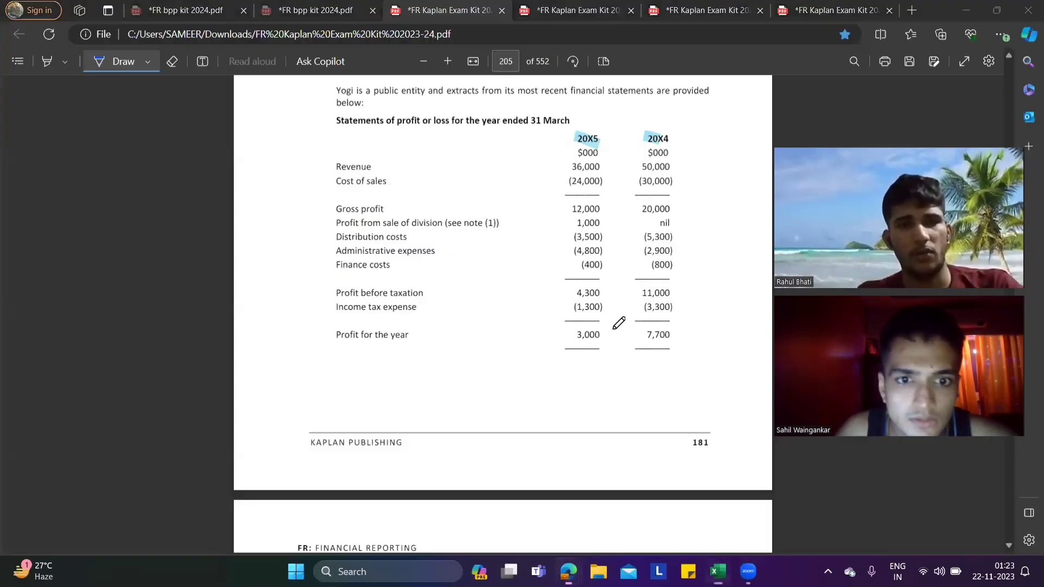
key(alt+Tab)
key(alt+Tab)
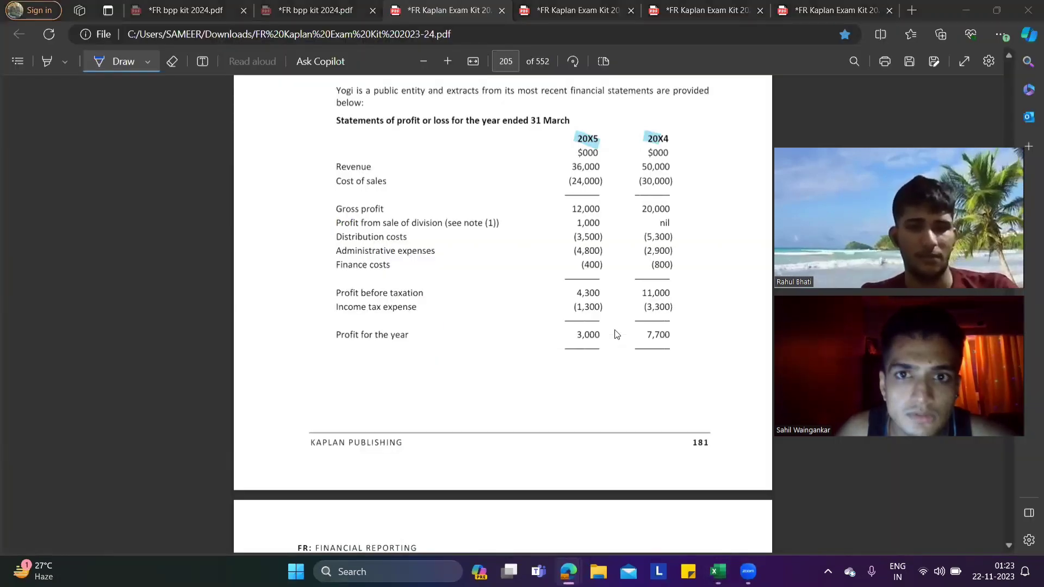
key(alt+Tab)
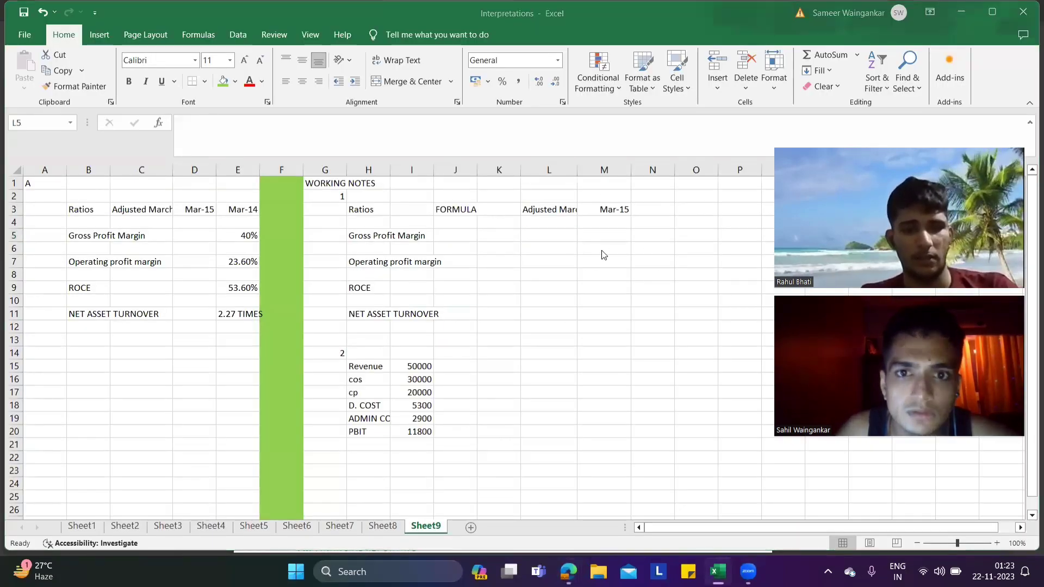
- Copy the Adjusted March 14 and Mar-15 headings from working note 1 into I14:J14 above the working note 2 figures
key(alt+Tab)
key(alt+Tab)
click(430, 353)
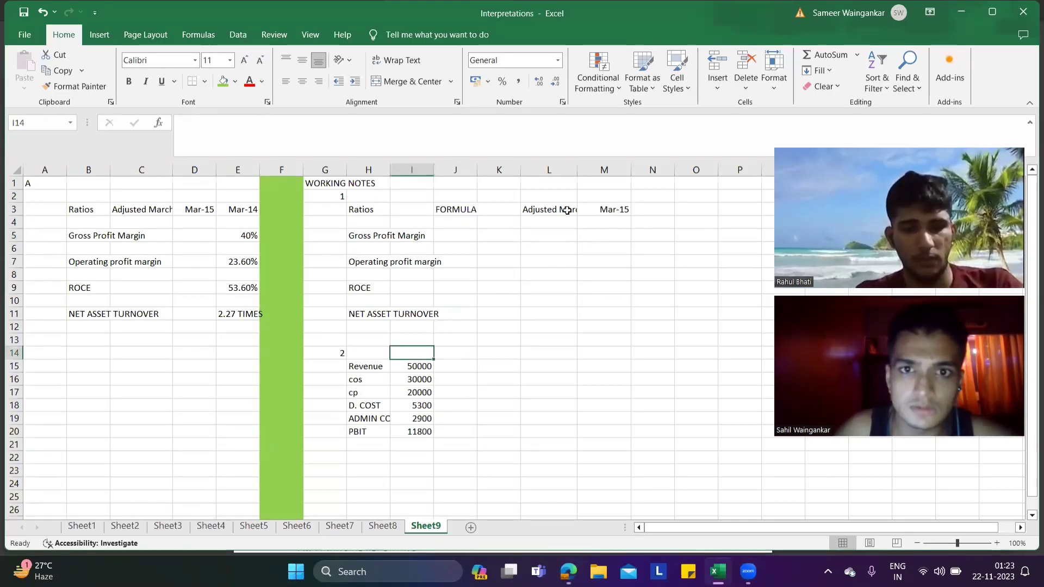
drag(565, 210, 603, 210)
key(ctrl+c)
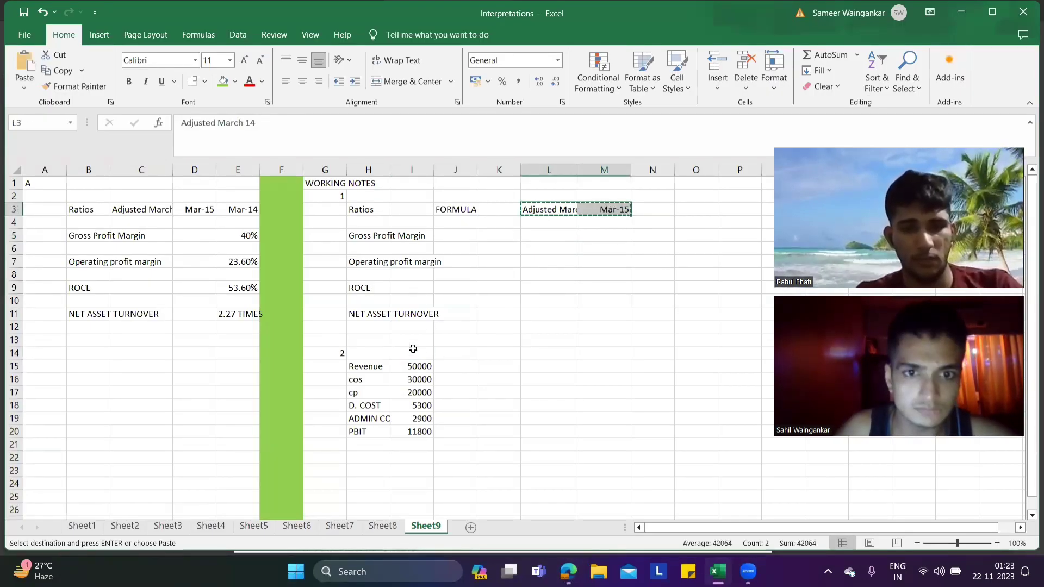
click(412, 351)
key(ctrl+v)
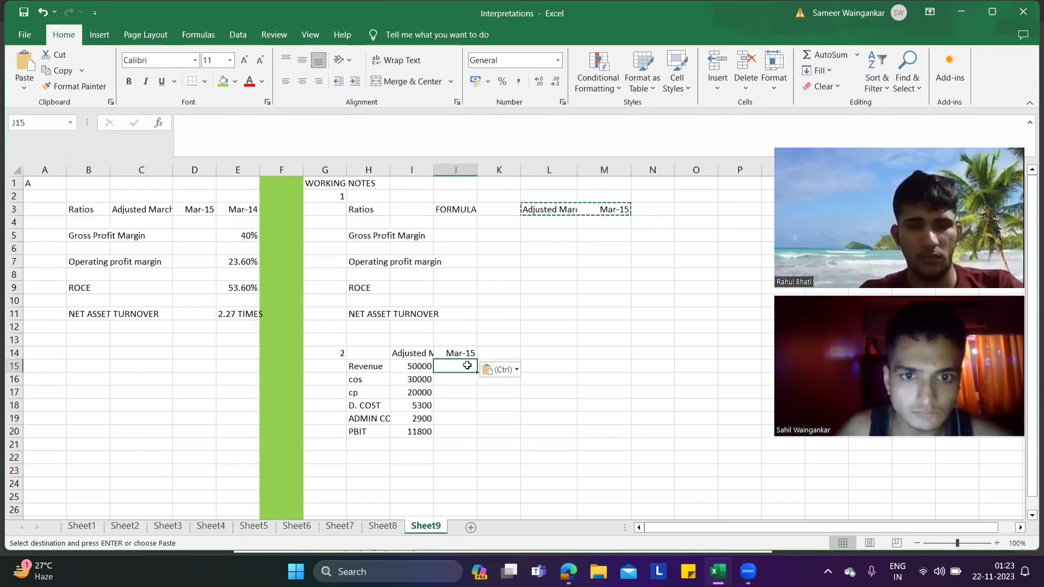
key(alt+Tab)
key(alt+Tab)
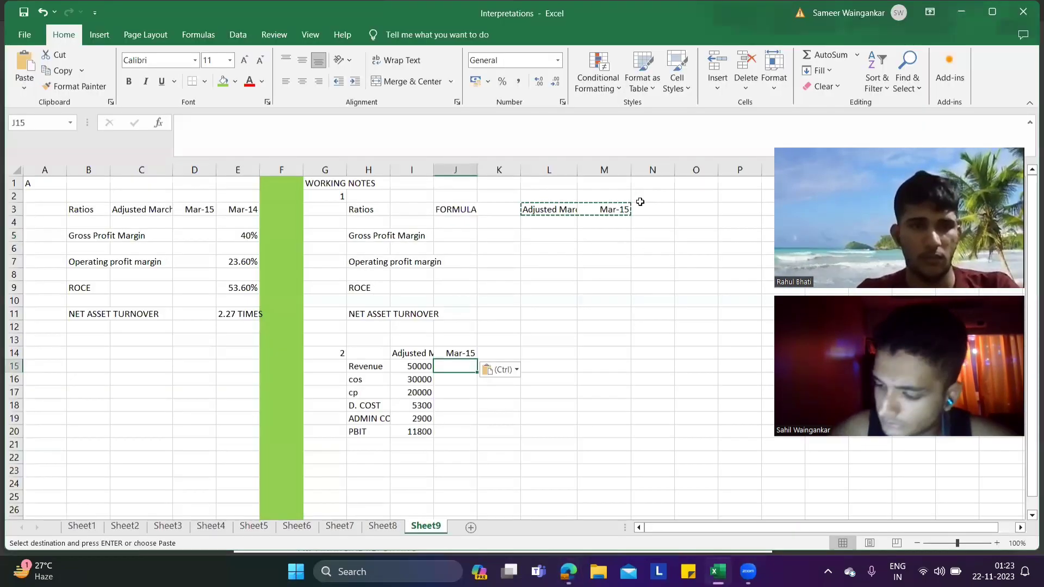
text(36000)
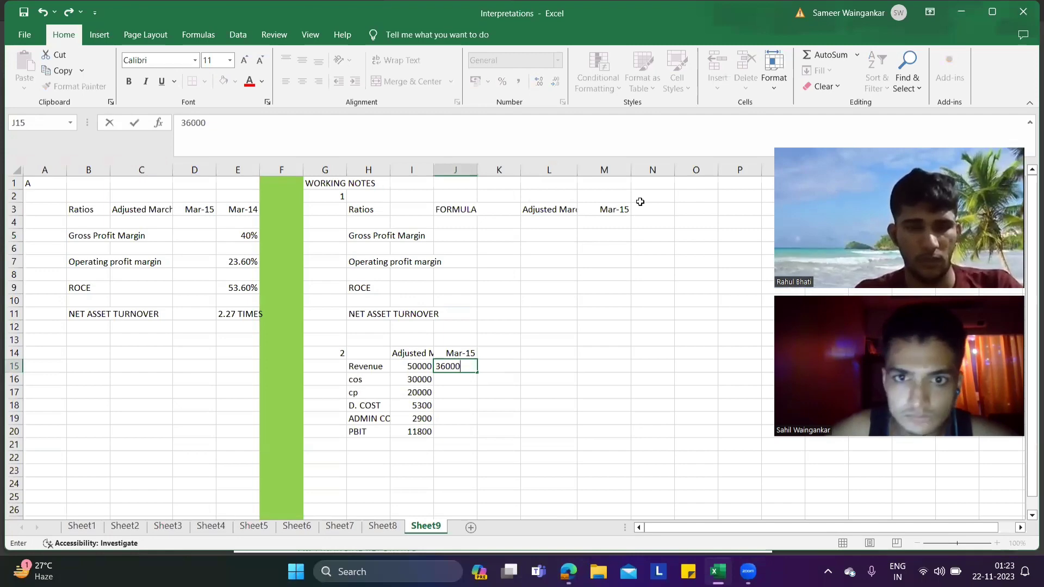
key(BackSpace)
key(BackSpace)
key(BackSpace)
key(BackSpace)
key(BackSpace)
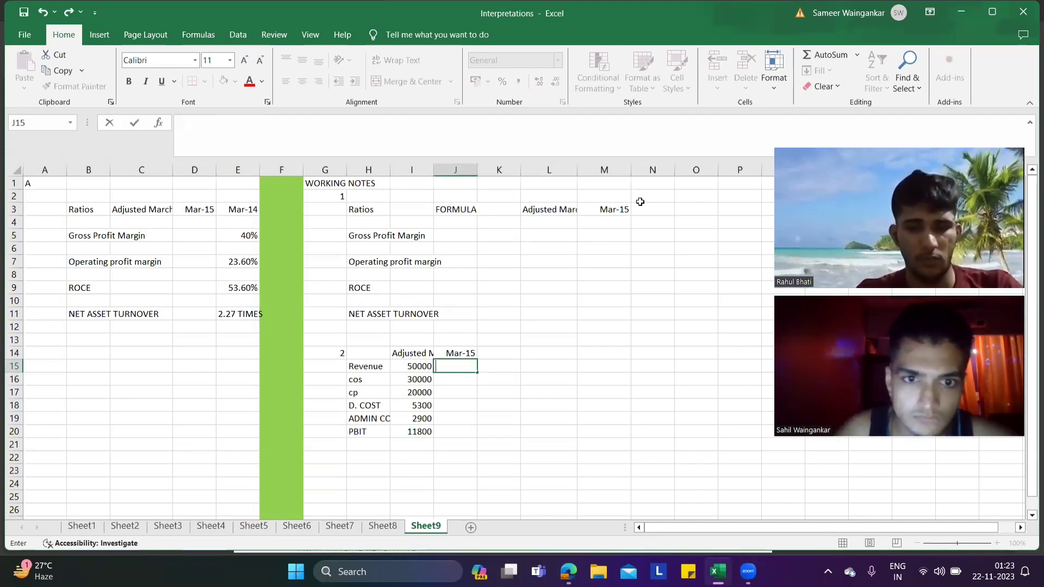
- Correct the cp label in H17 of working note 2 to GP
click(371, 392)
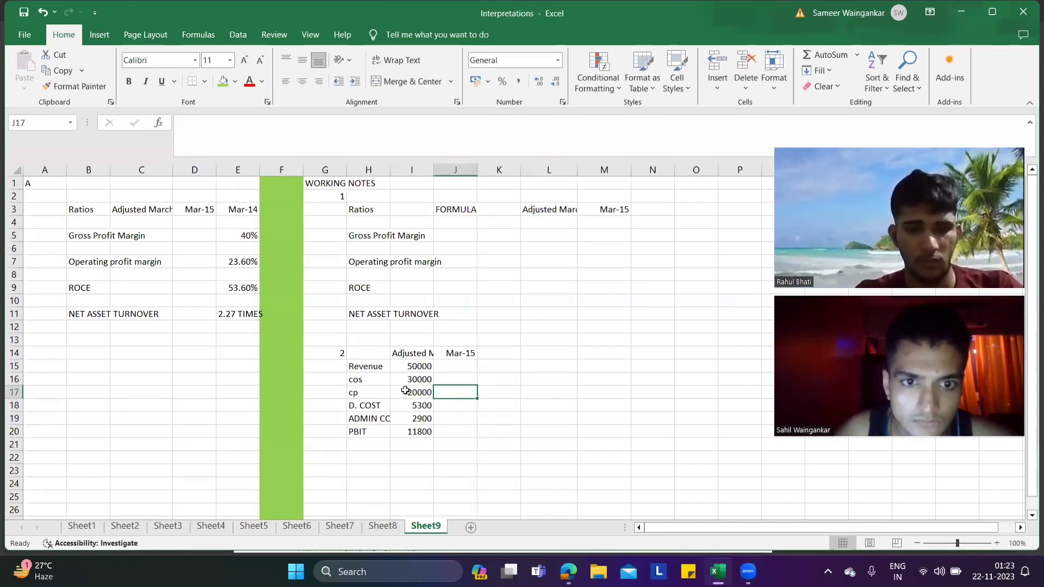
click(194, 124)
key(BackSpace)
key(BackSpace)
text(g)
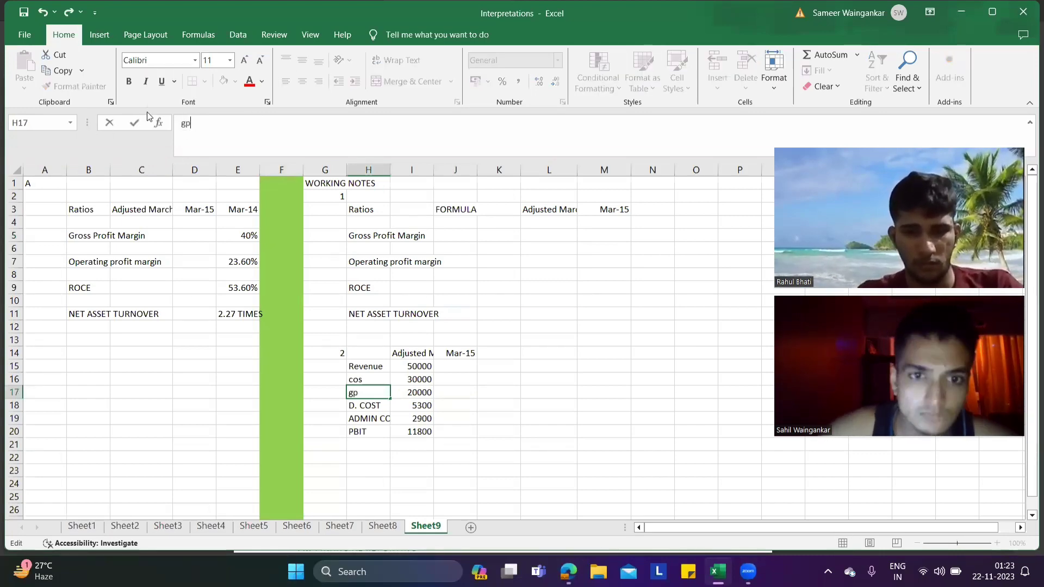
text(p)
key(BackSpace)
key(BackSpace)
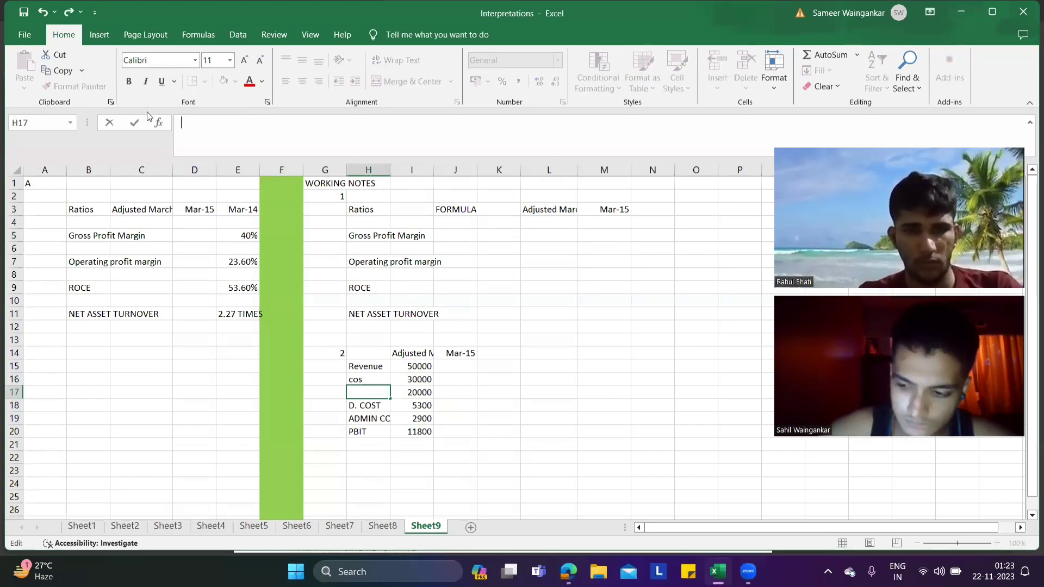
text(GP)
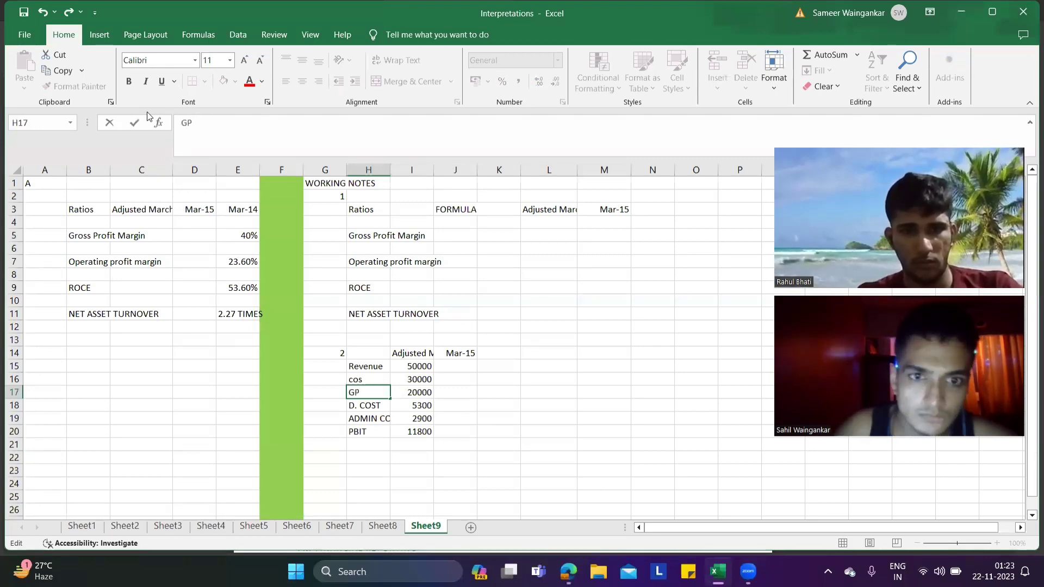
- Calculate the Mar-15 gross profit margin in M5 as gross profit divided by revenue with the formula =J17/J15
click(611, 236)
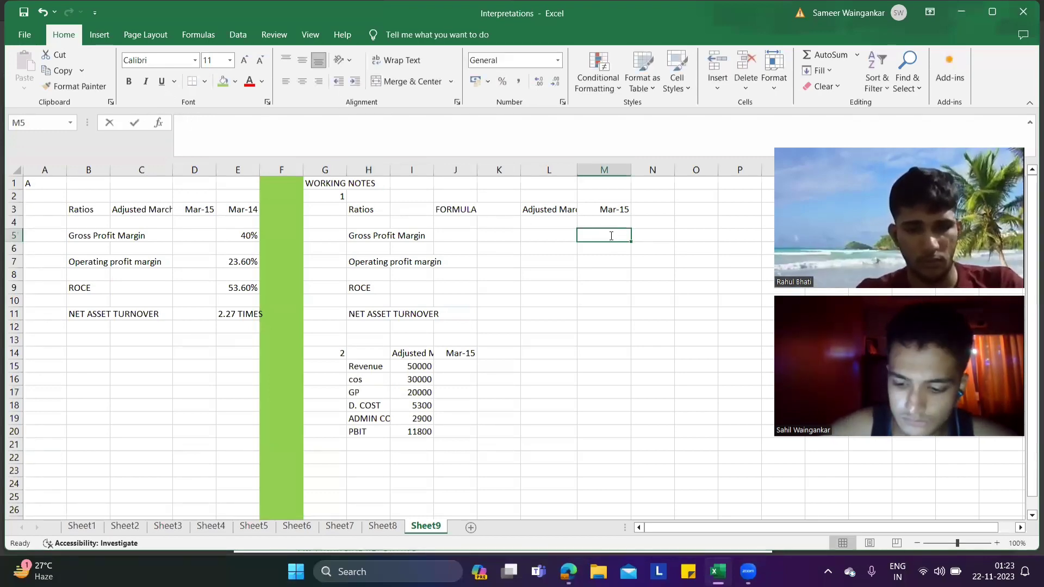
text(=)
click(463, 390)
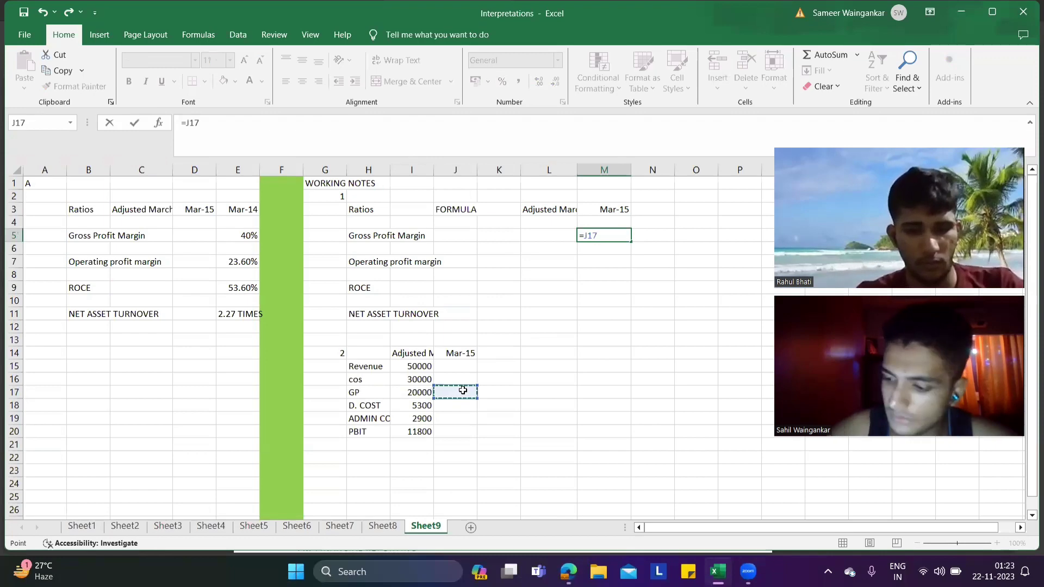
text(-)
key(BackSpace)
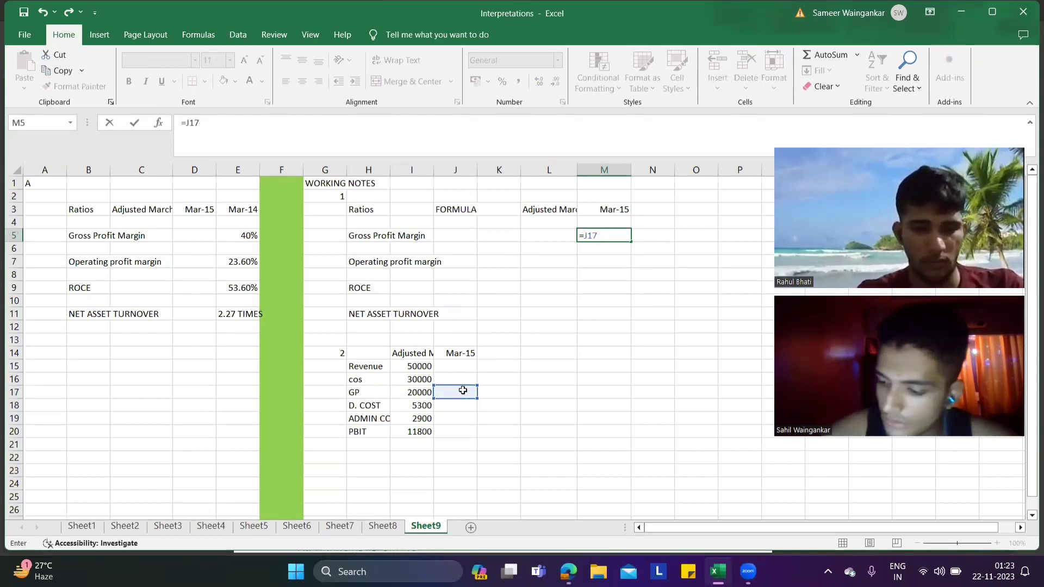
text(*)
key(Up)
key(Up)
key(Down)
key(Down)
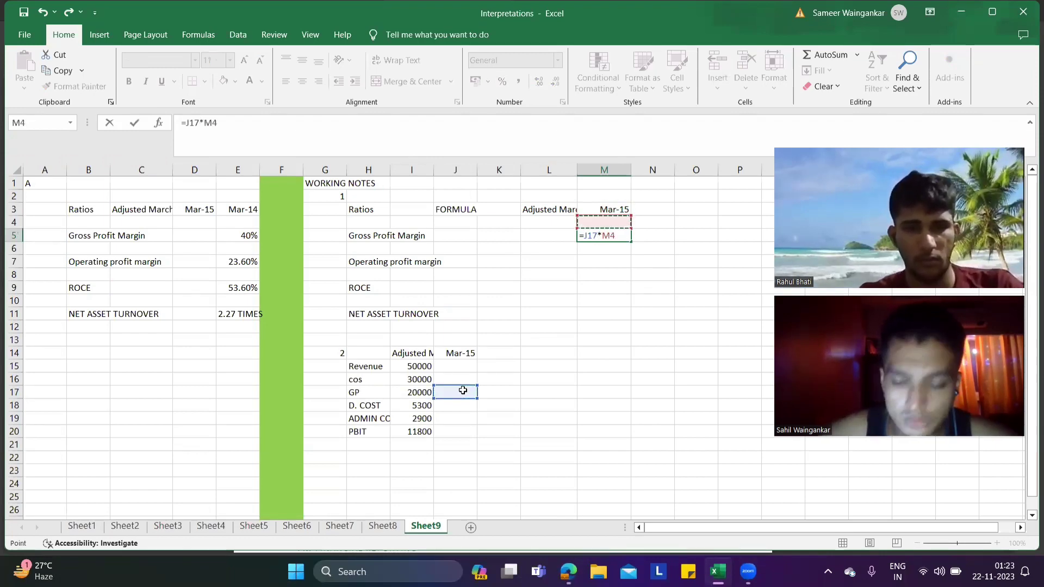
key(BackSpace)
key(BackSpace)
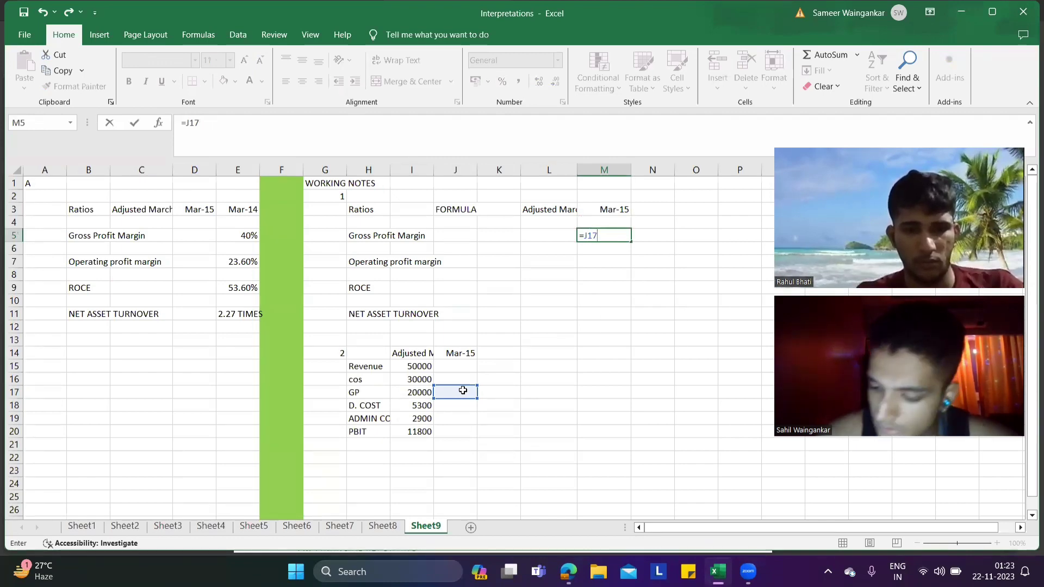
text(/)
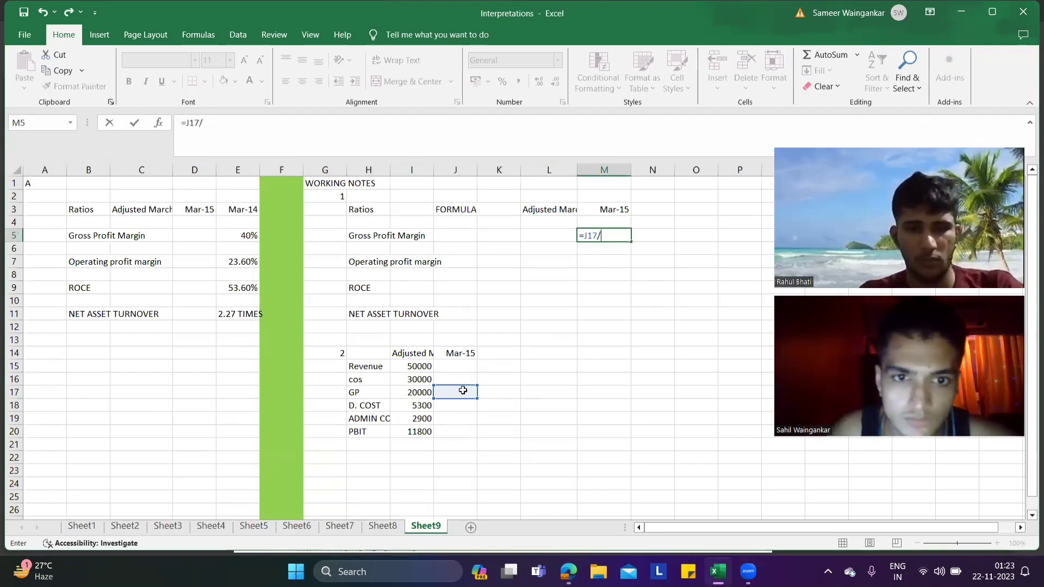
click(464, 368)
key(Return)
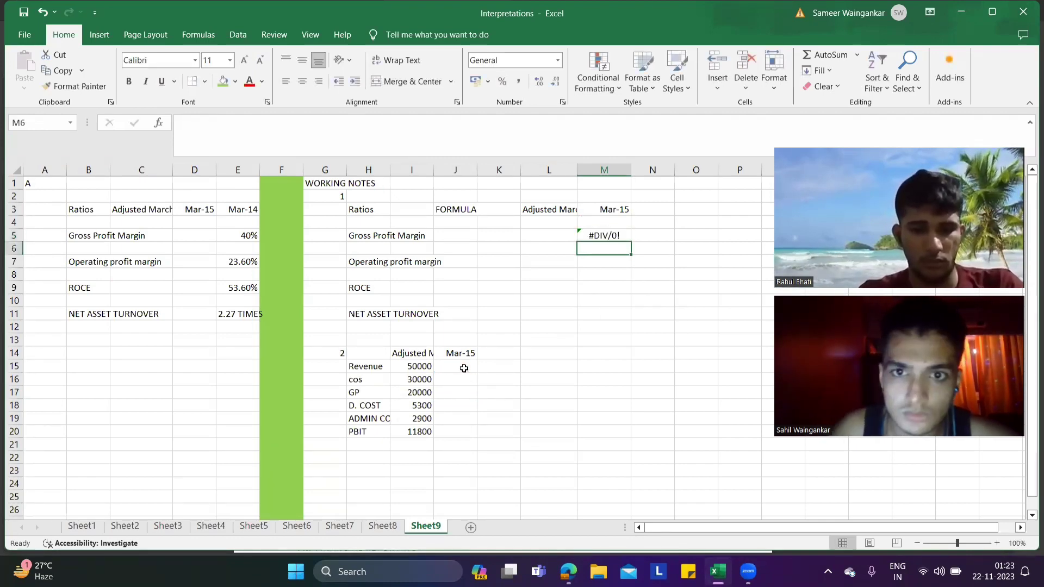
- Extend the Mar-15 gross profit margin formula in M5 to =J17/J15*100
click(597, 234)
click(479, 140)
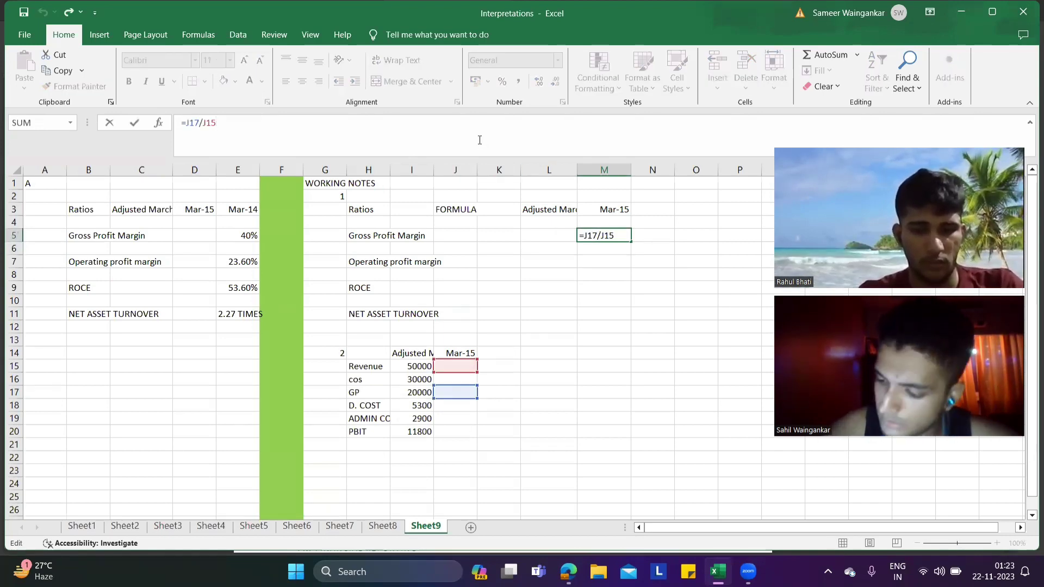
text(*100)
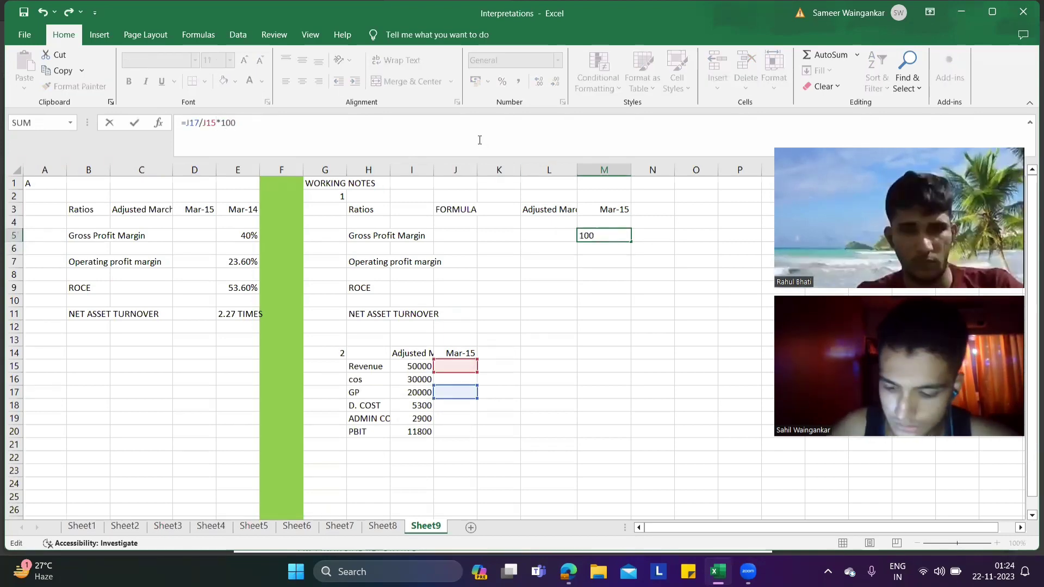
key(Return)
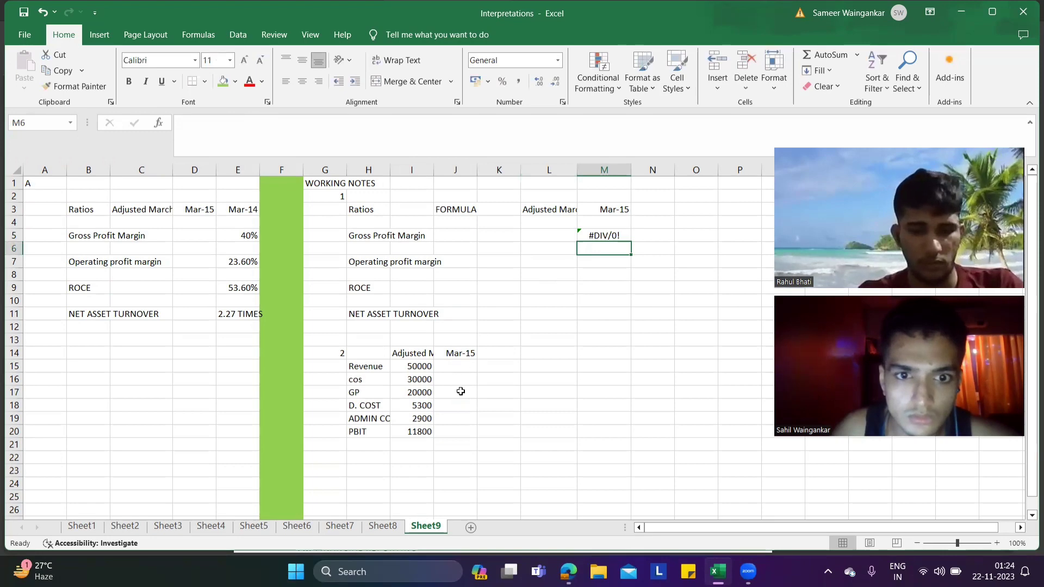
- Calculate the Mar-15 operating profit margin in M7 as PBIT divided by revenue with the formula =J20/J15
click(608, 262)
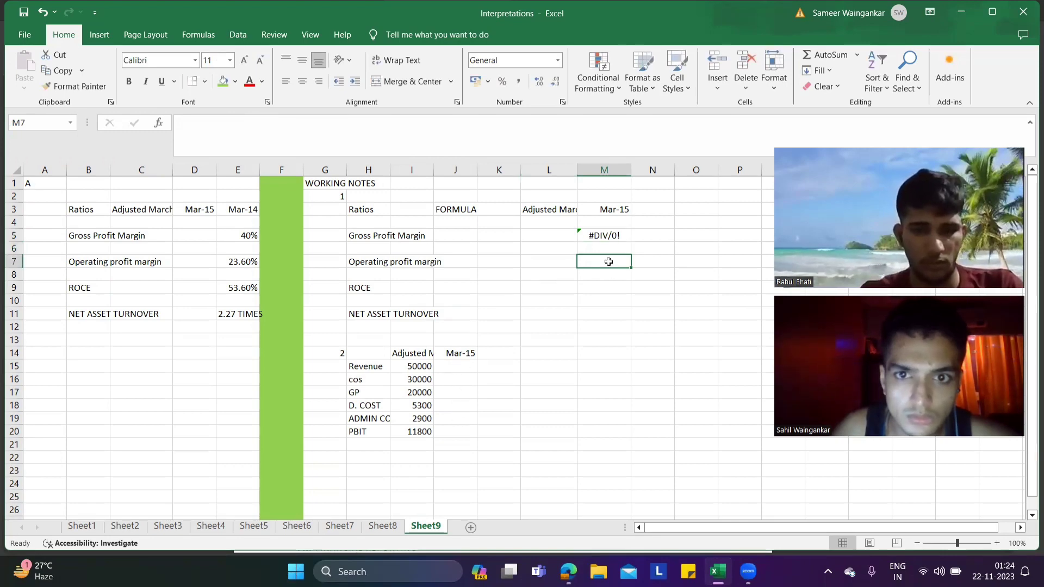
text(=)
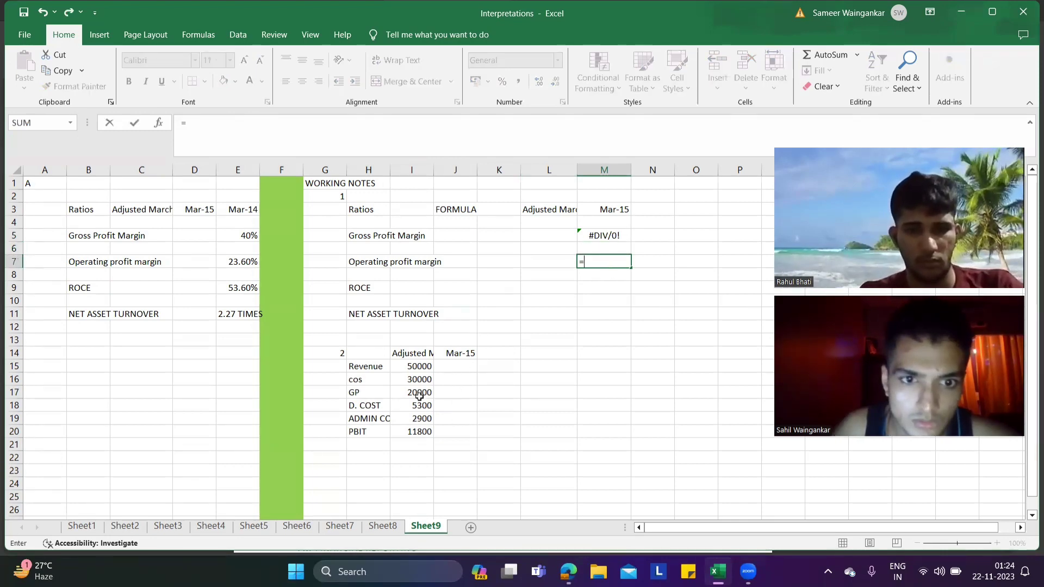
click(470, 430)
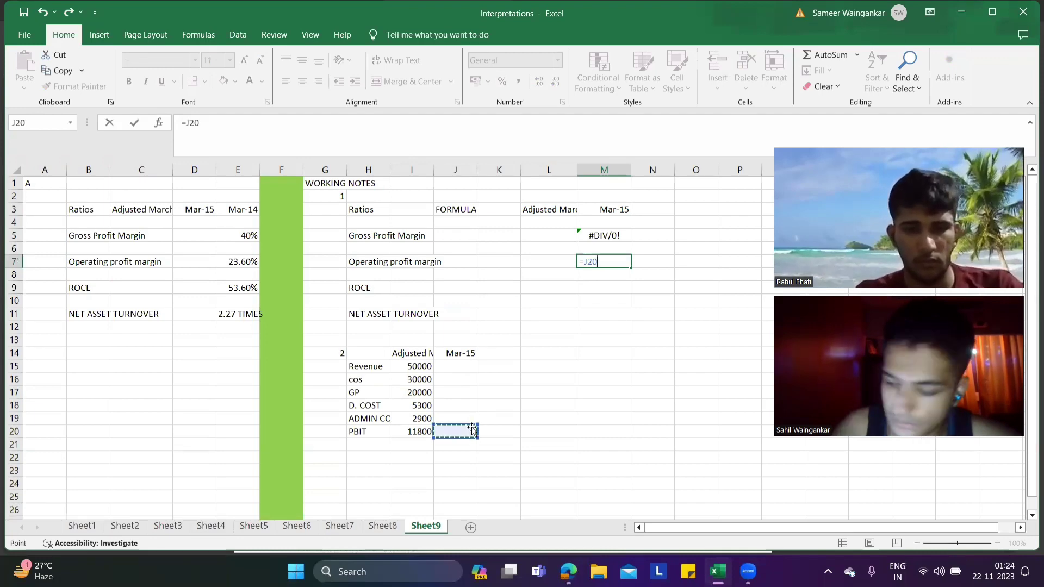
text(/)
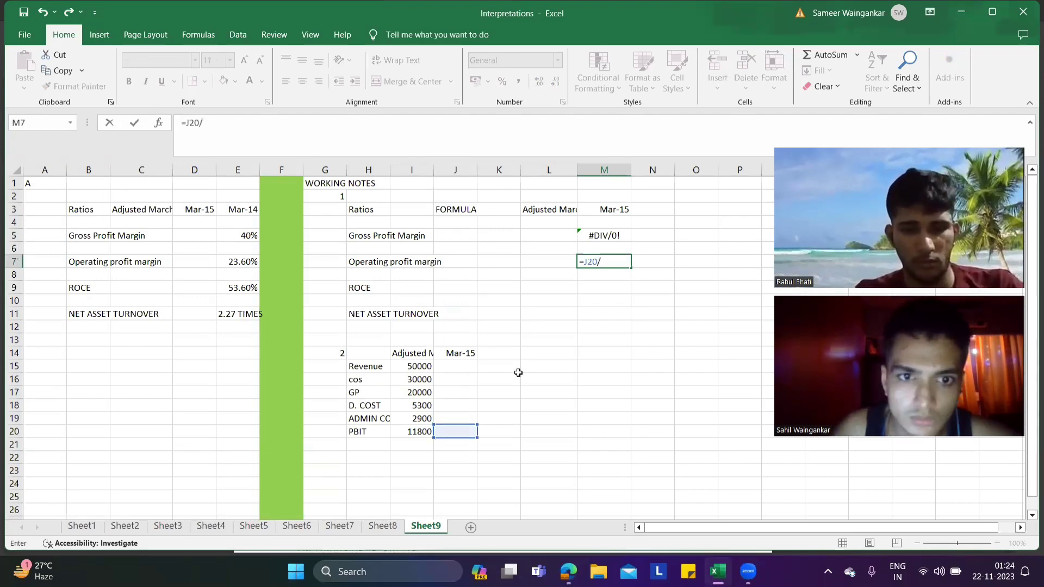
click(460, 366)
key(Return)
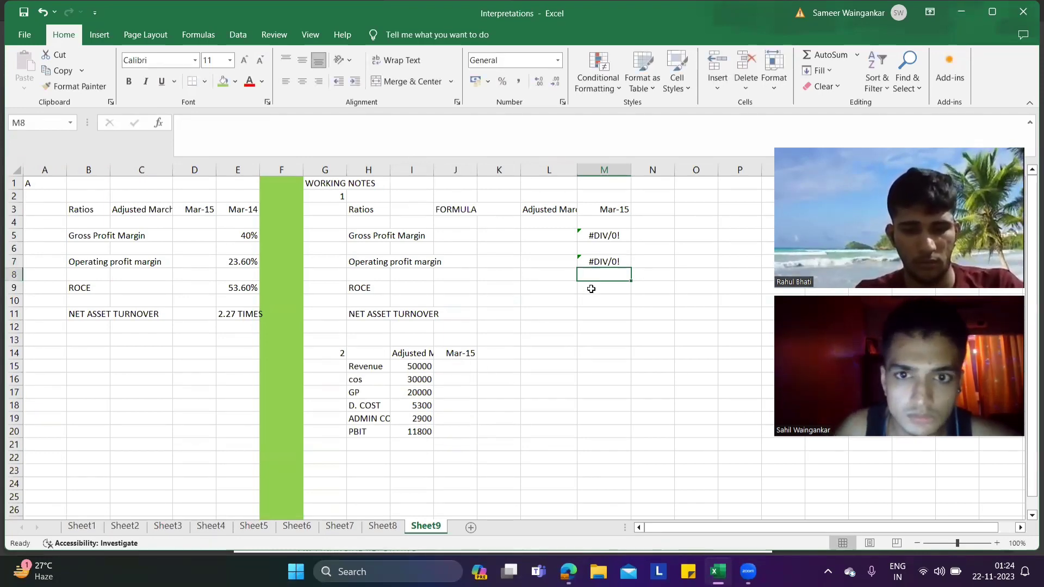
click(590, 288)
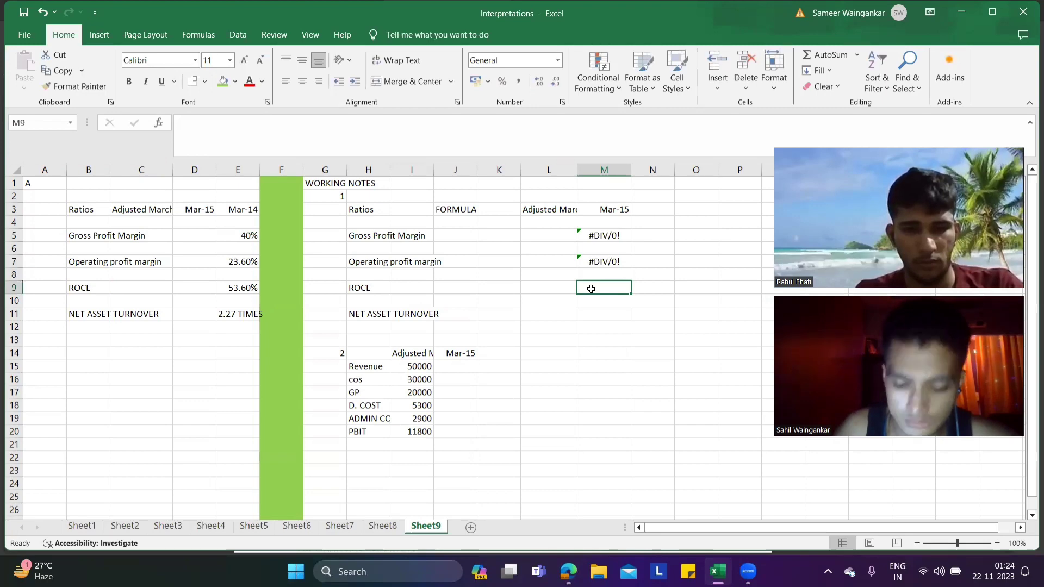
click(190, 236)
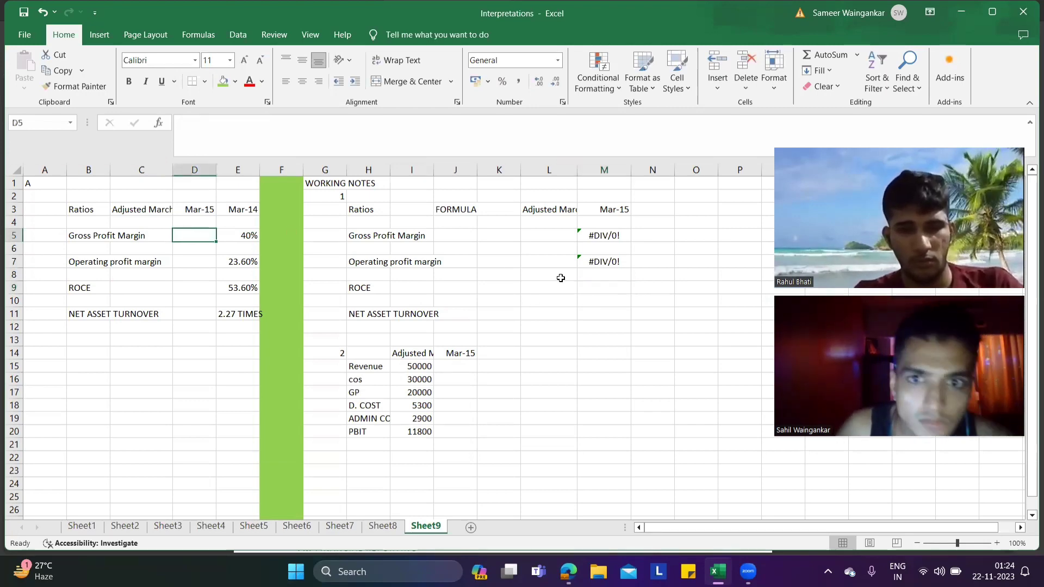
- Check the 20X5 revenue in the exam kit and enter 36000 in J15 under Mar-15
click(451, 365)
key(alt+Tab)
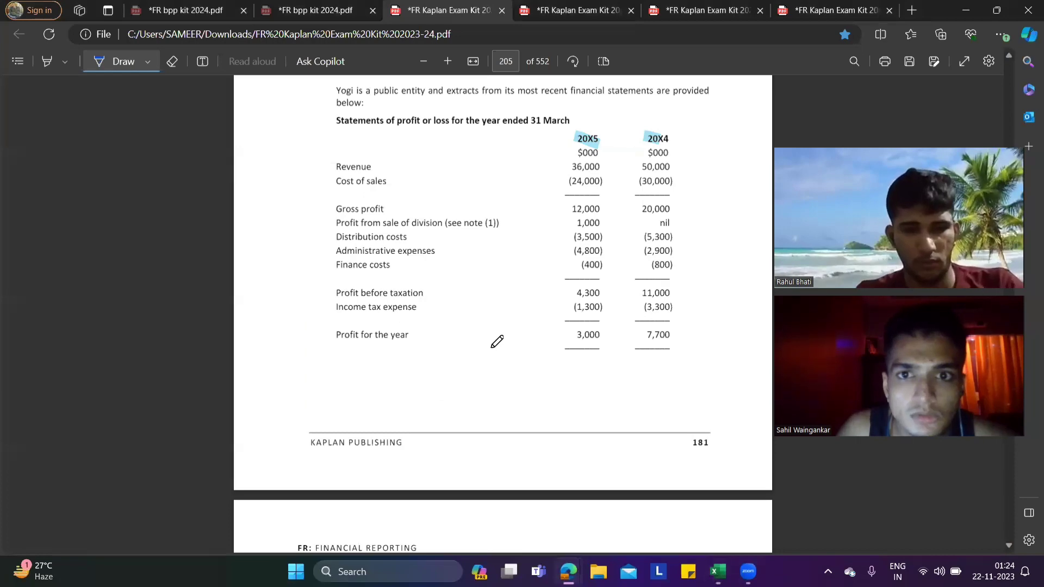
key(alt+Tab)
text(36000)
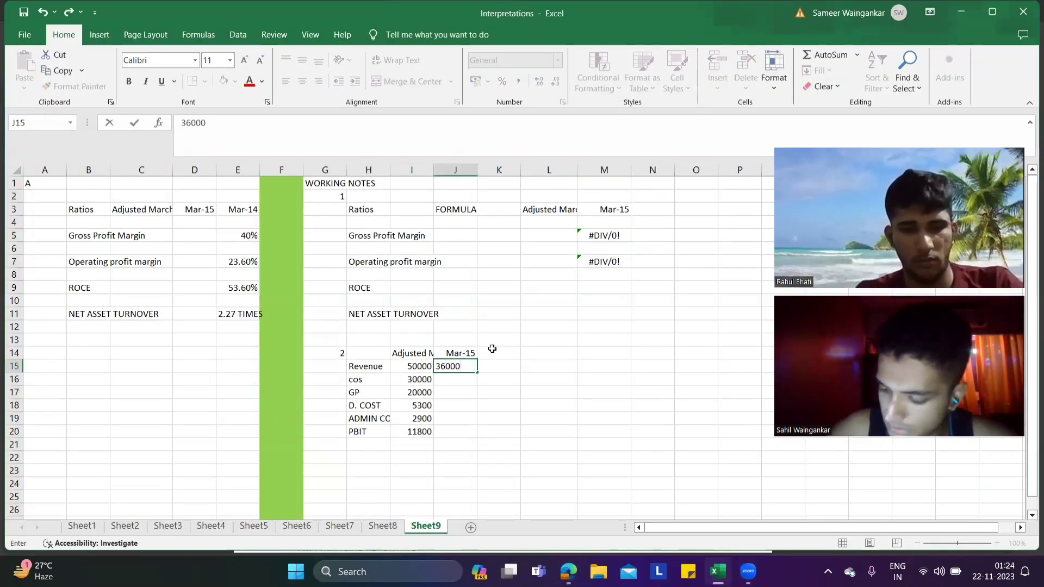
key(Return)
- Enter the 20X5 cost of sales as 24000 in J16, checking the figure against the exam kit
text(240000)
key(alt+Tab)
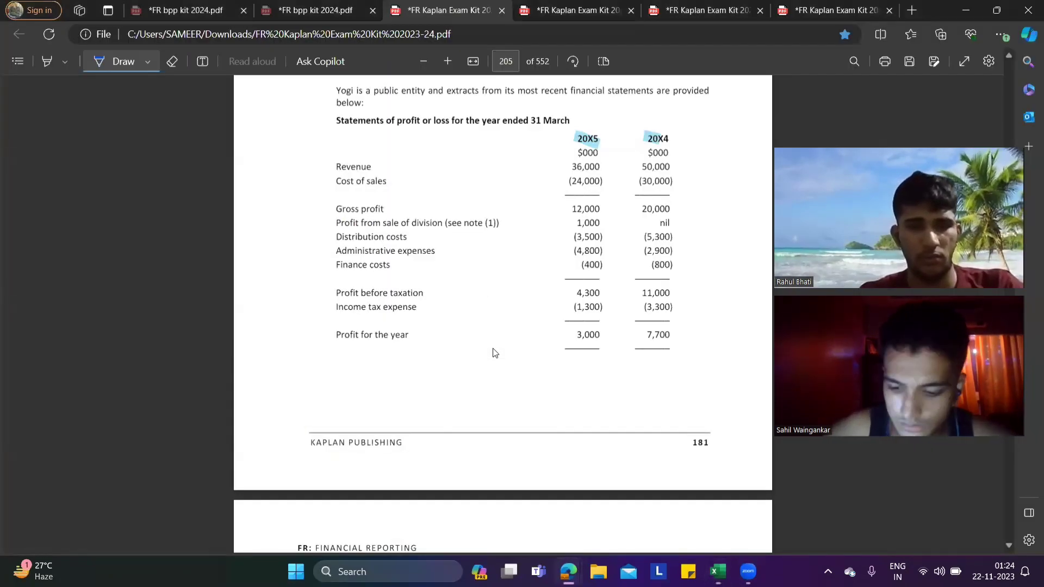
key(alt+Tab)
key(BackSpace)
key(Return)
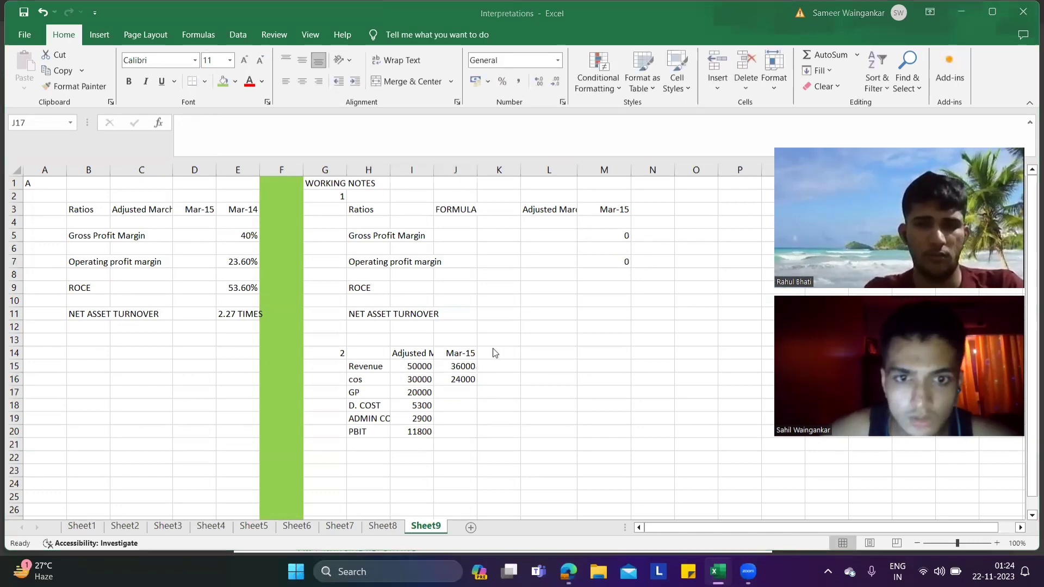
- Check the 20X5 gross profit in the exam kit and enter 12000 in J17 of the GP row
key(alt+Tab)
key(alt+Tab)
key(alt+Tab)
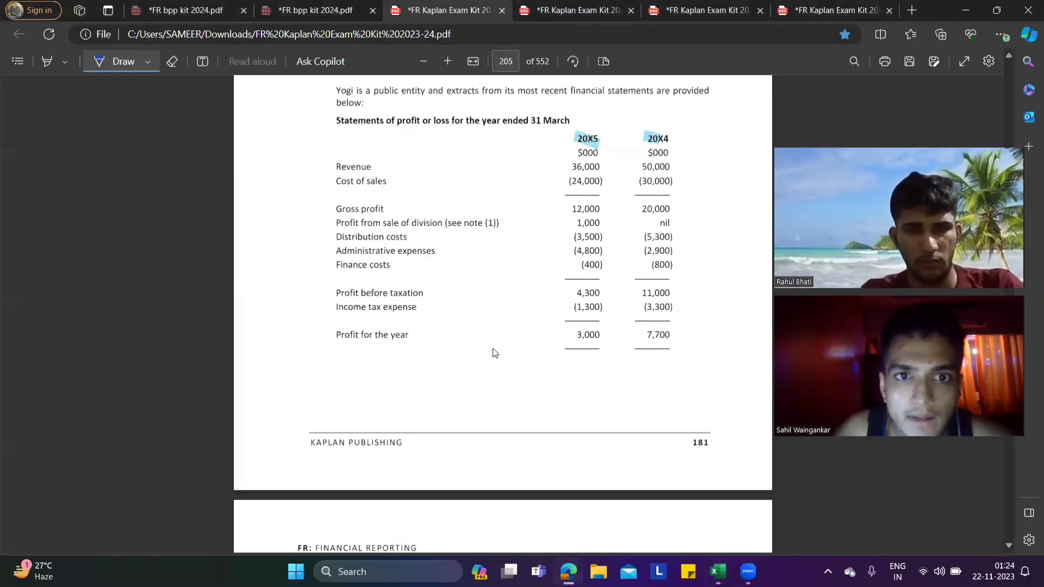
key(alt+Tab)
text(12000)
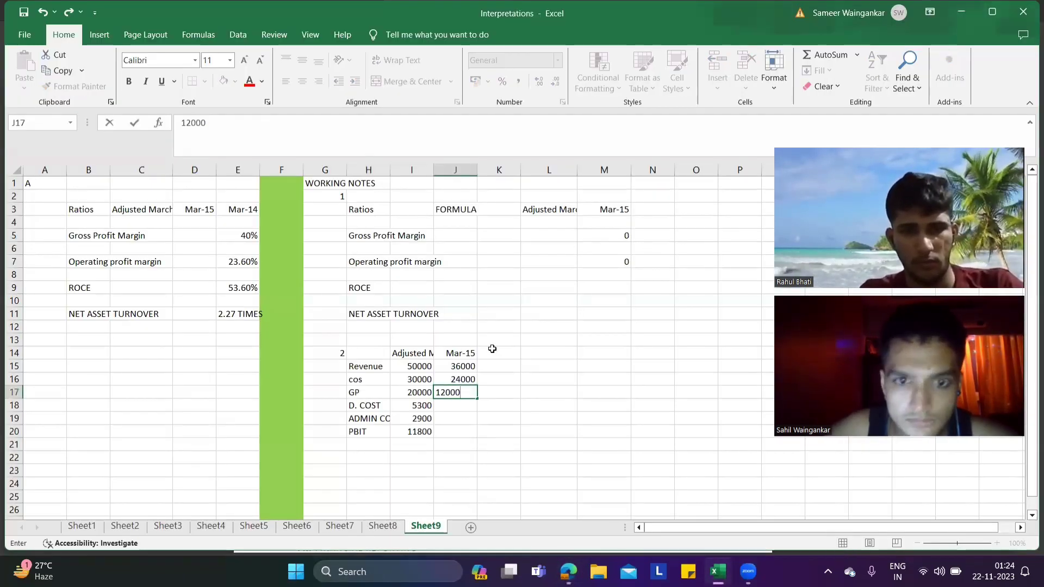
- Look up the 20X5 distribution costs in the exam kit and enter 35000 in J18 of the D. COST row
key(alt+Tab)
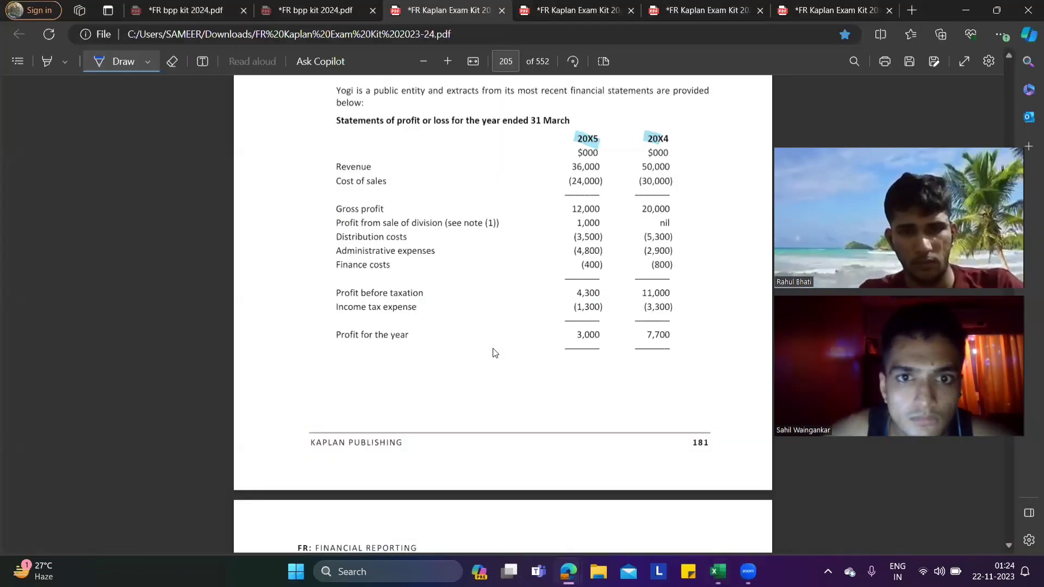
key(alt+Tab)
key(Return)
text(35000)
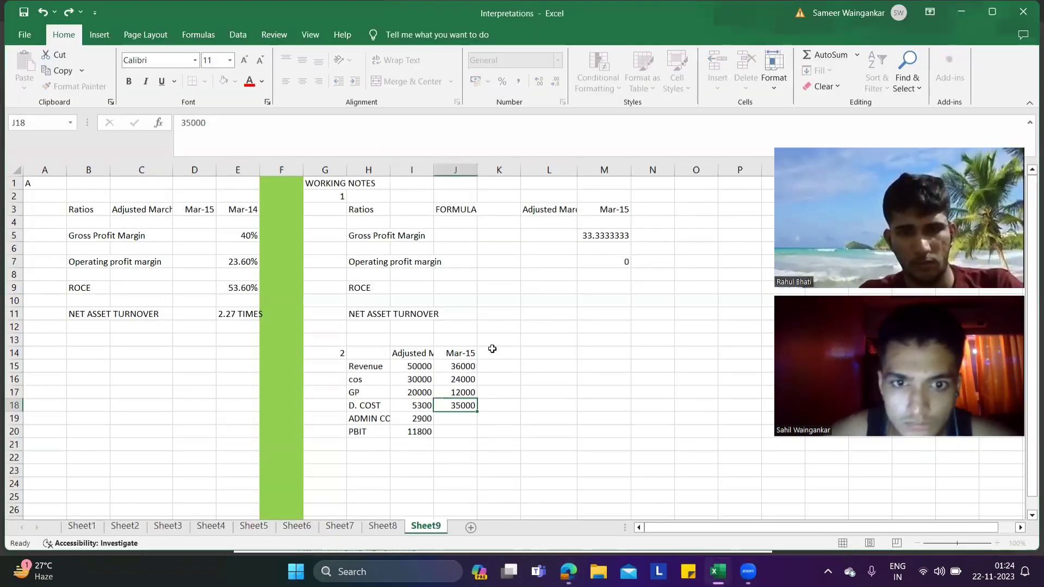
- Correct the Mar-15 distribution cost in J18 to 3500
key(Tab)
key(alt)
key(Escape)
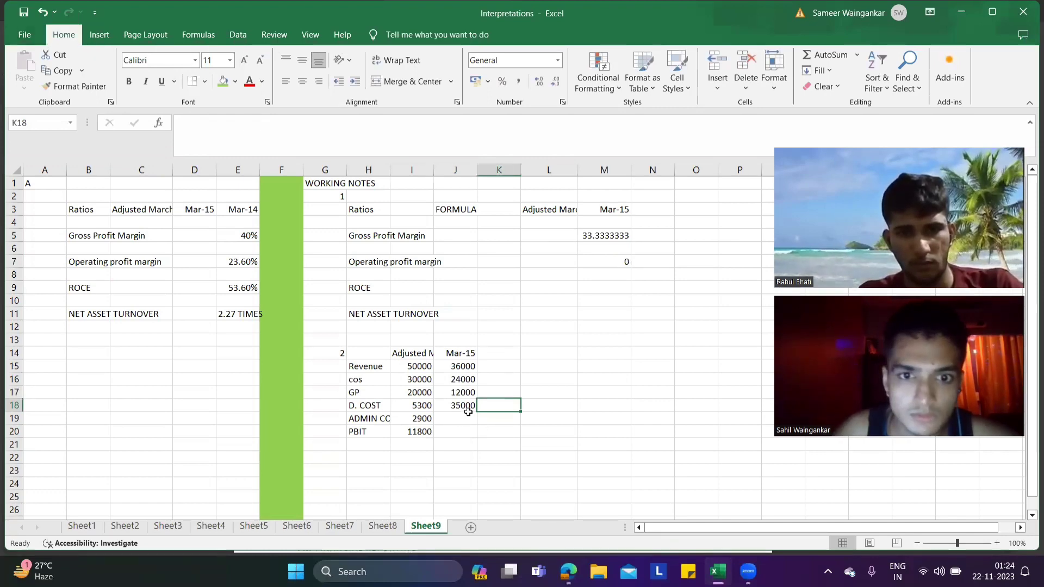
click(465, 392)
click(465, 405)
click(317, 135)
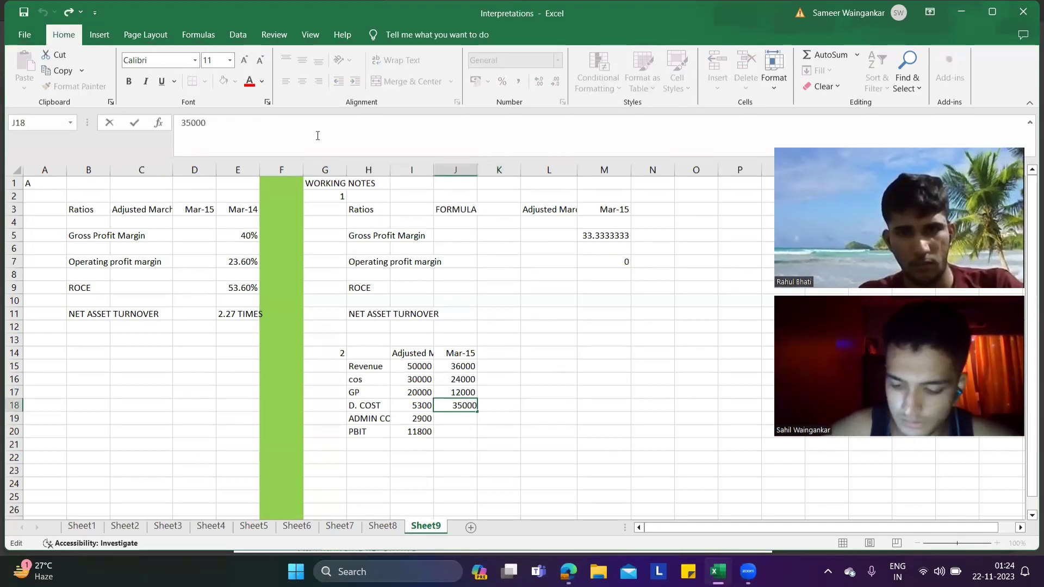
key(BackSpace)
key(Return)
- Check the 20X5 administrative expenses in the exam kit and enter 4800 in J19 of the ADMIN COST row
key(Tab)
key(alt)
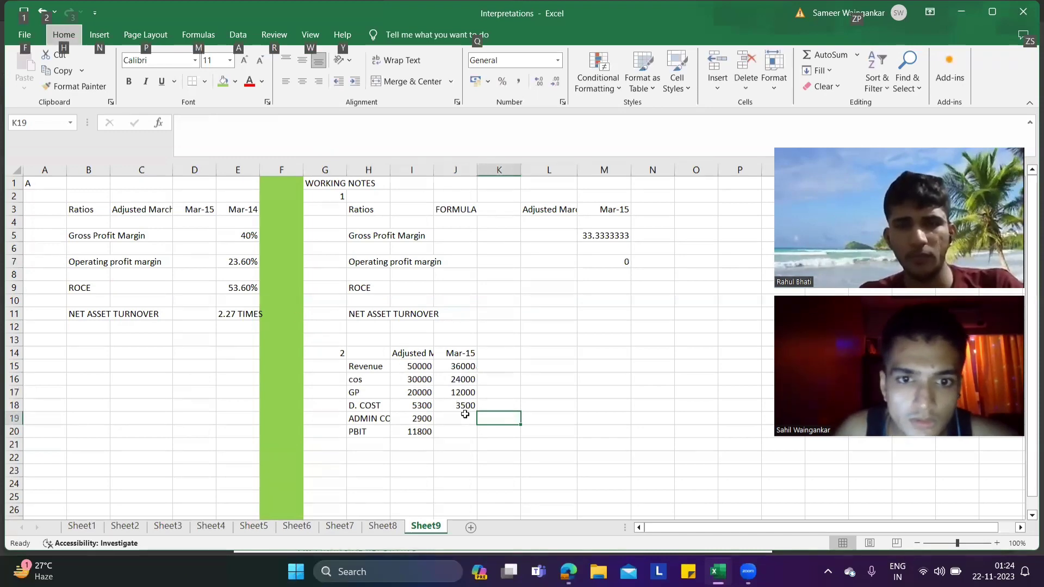
key(alt+Tab)
key(alt+Tab)
key(Left)
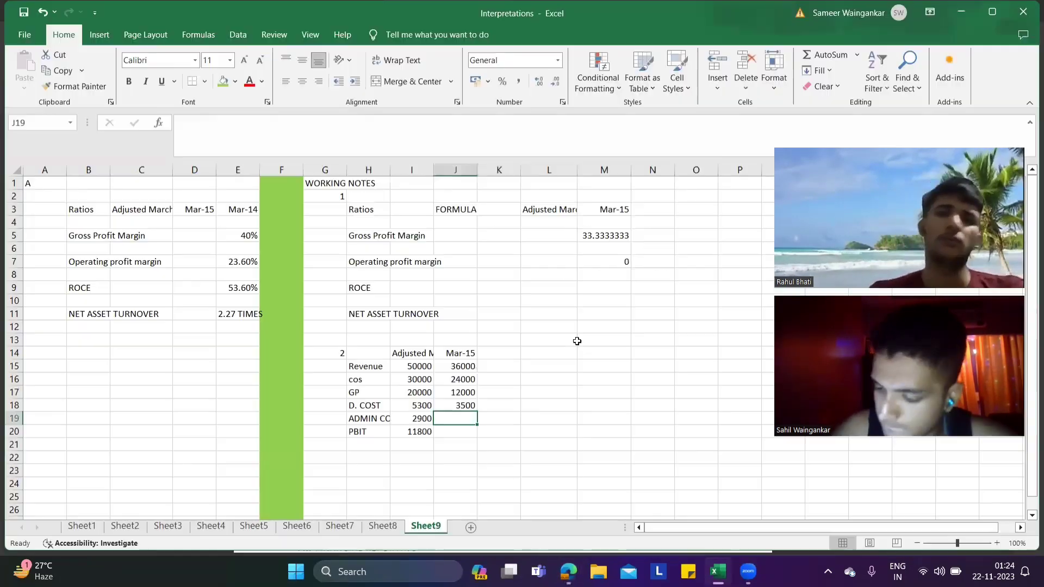
text(4800)
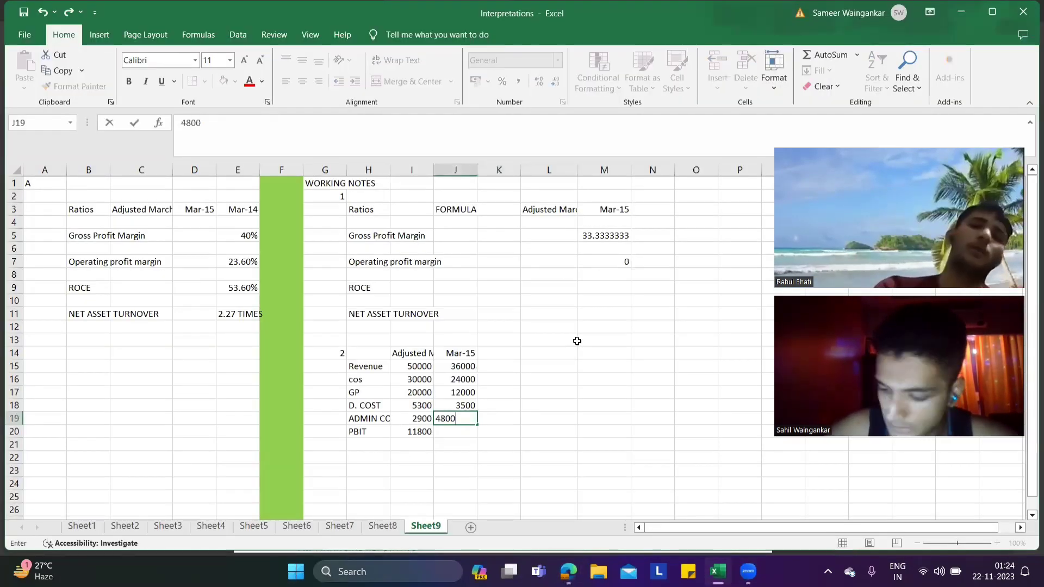
key(Return)
- Calculate the Mar-15 PBIT in J20 with the formula =J17-J18-J19
text(=)
key(Up)
key(Up)
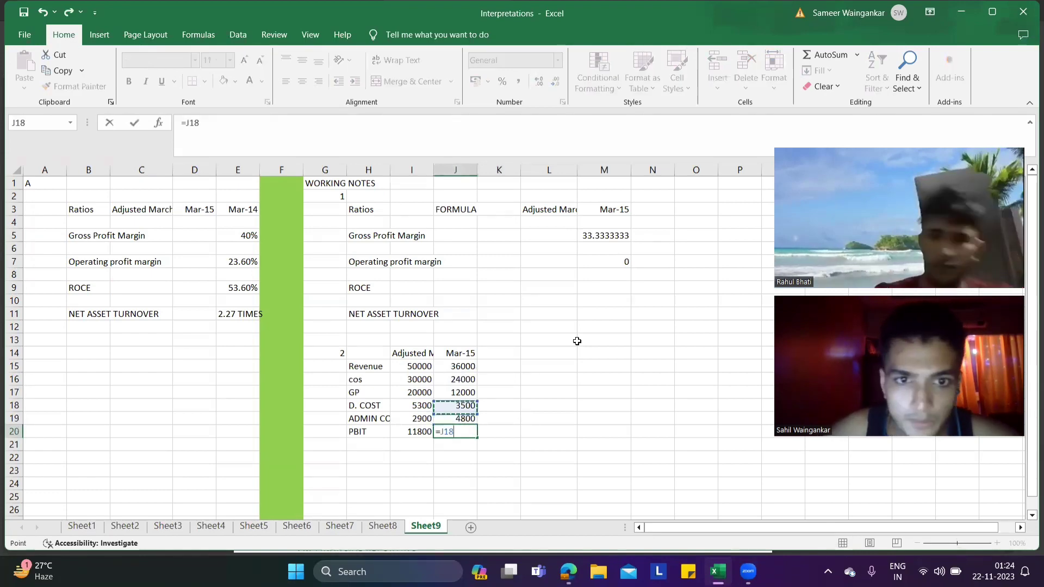
key(Up)
text(-)
key(Up)
key(Up)
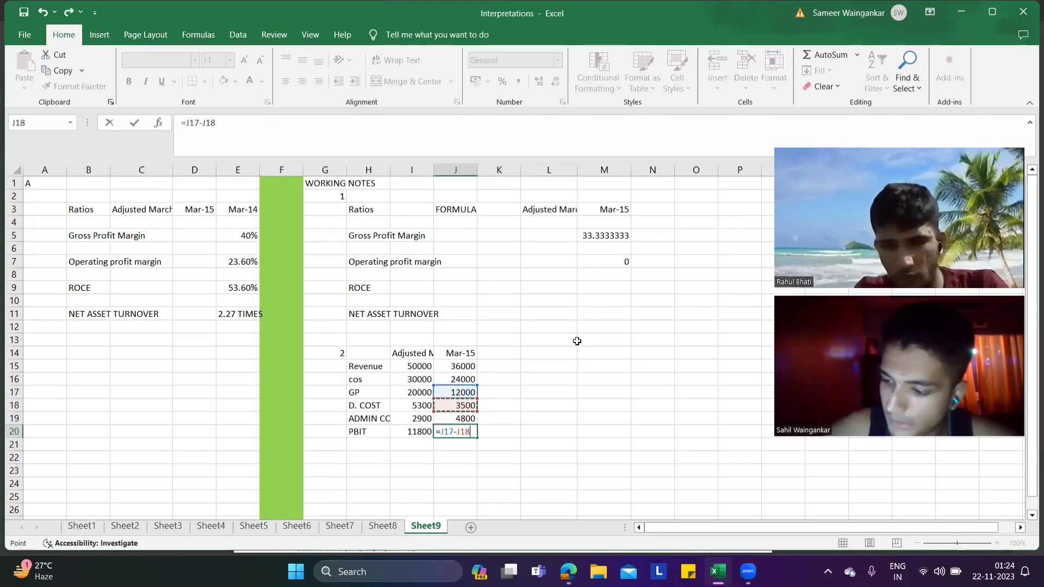
text(-)
key(Up)
key(Return)
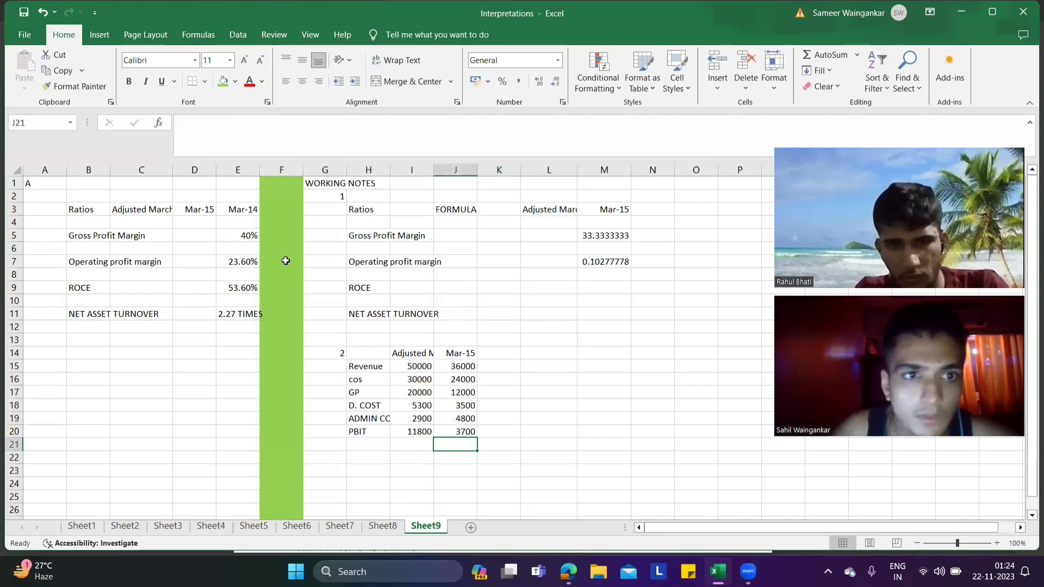
- Extend the Mar-15 operating profit margin formula in M7 to =J20/J15*100
click(196, 236)
click(579, 264)
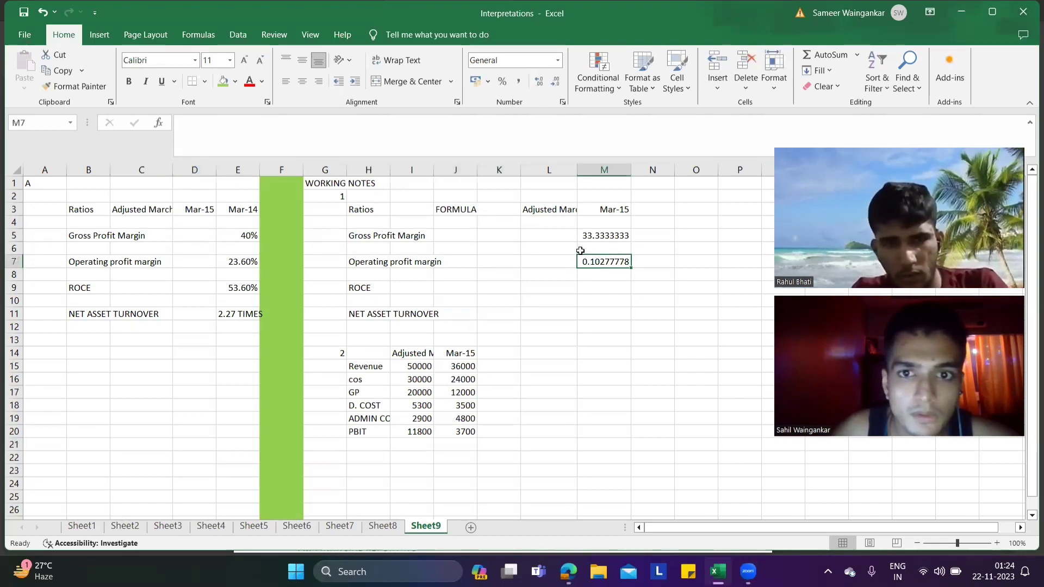
click(446, 132)
text(*)
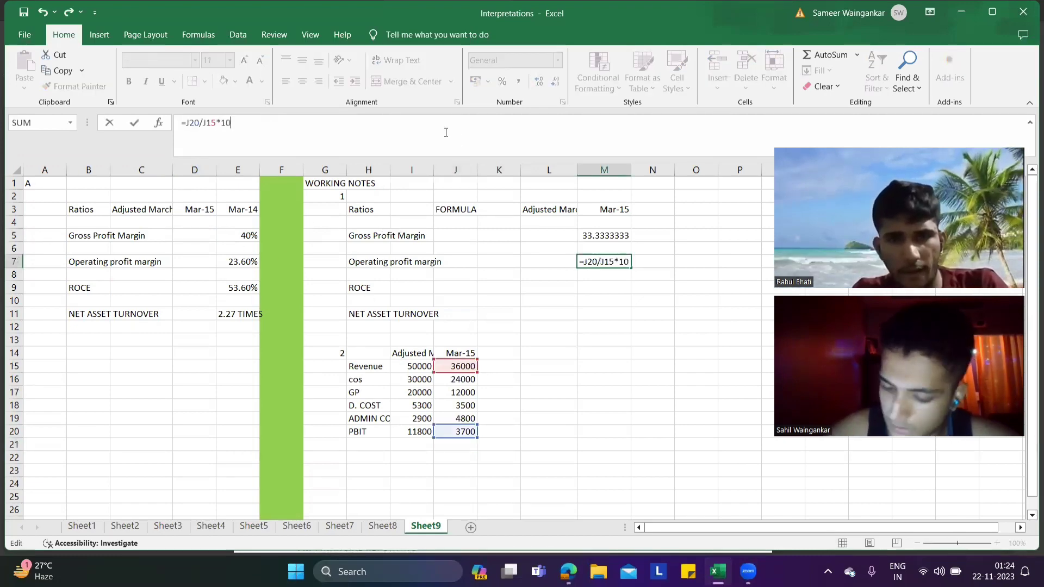
key(ctrl+Return)
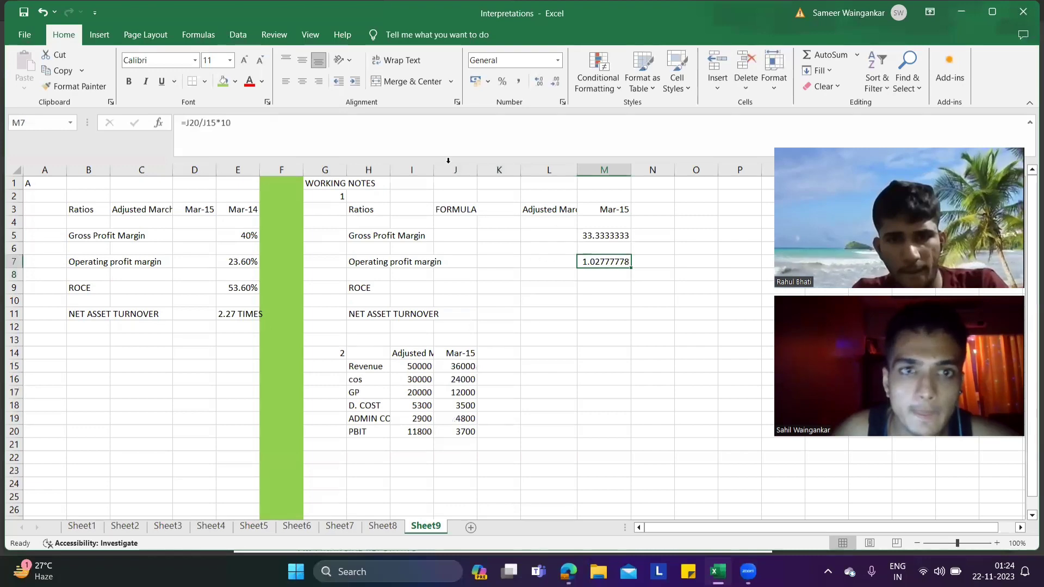
click(415, 125)
text(0)
key(Return)
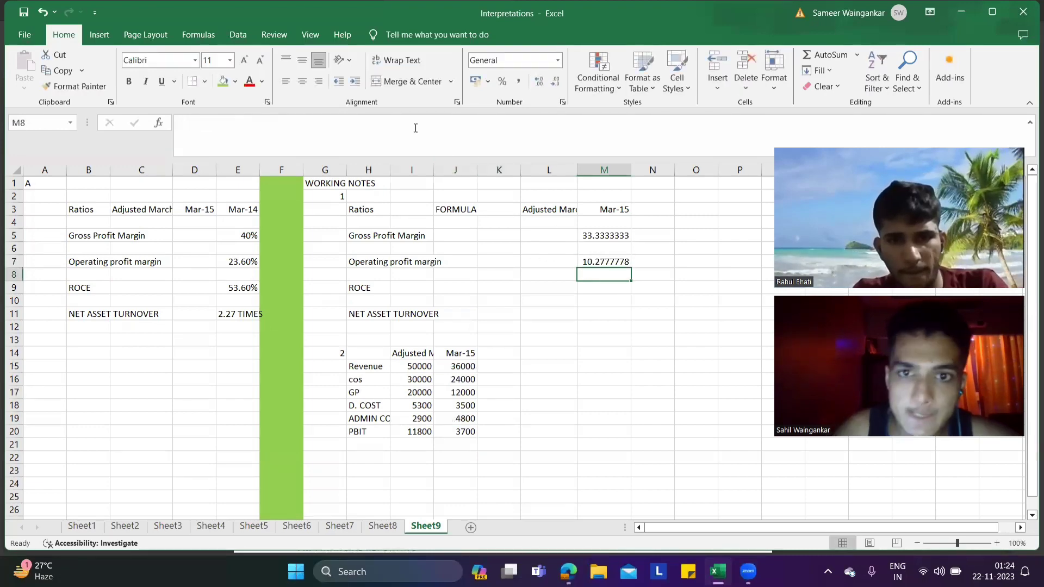
- Enter the Mar-15 margins in the main ratio table: 33.33% for gross profit in D5 and 10.27% for operating profit in D7
click(204, 232)
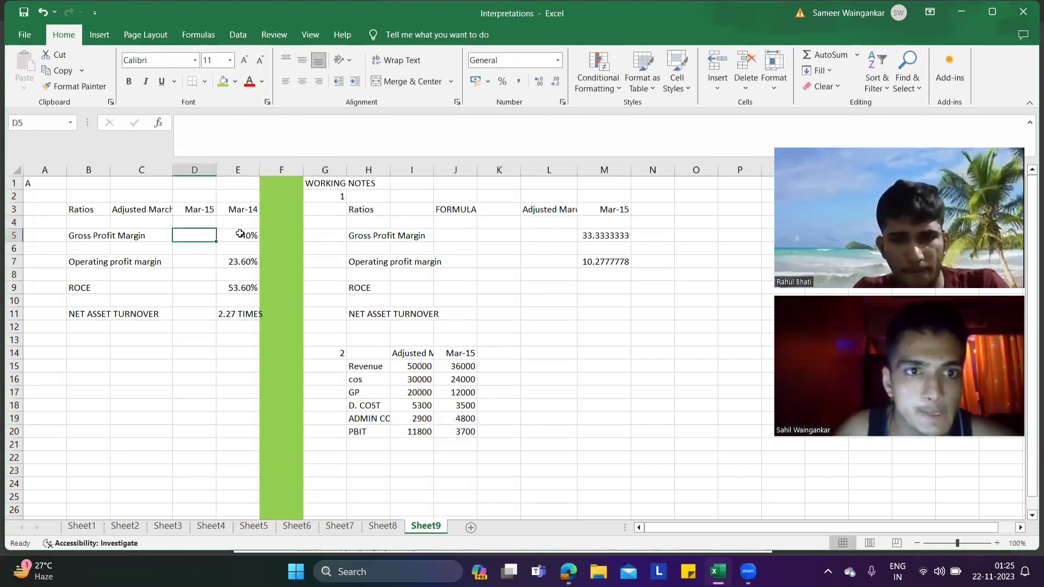
text(33.33)
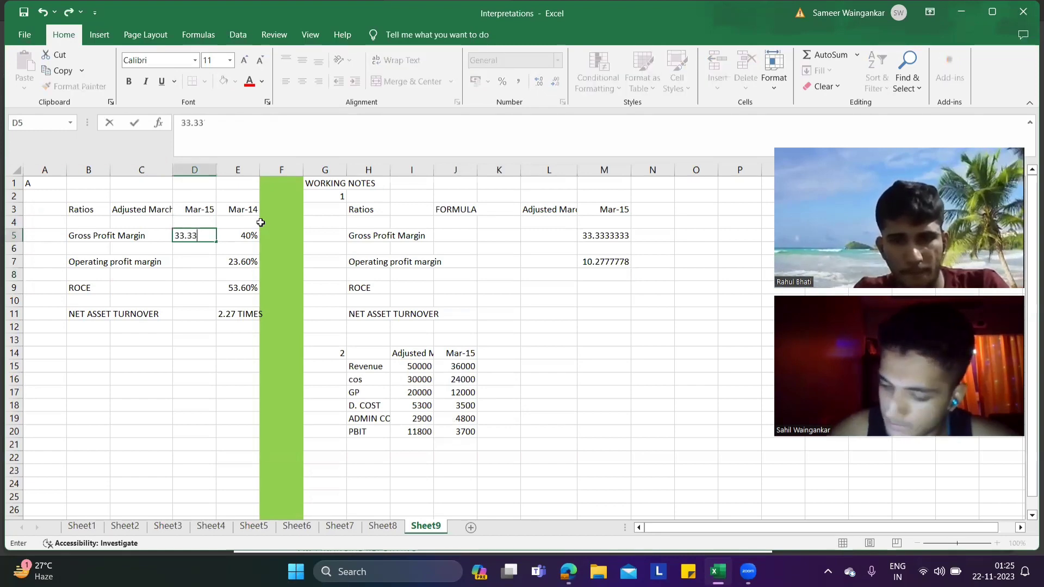
text(%)
key(Return)
key(Return)
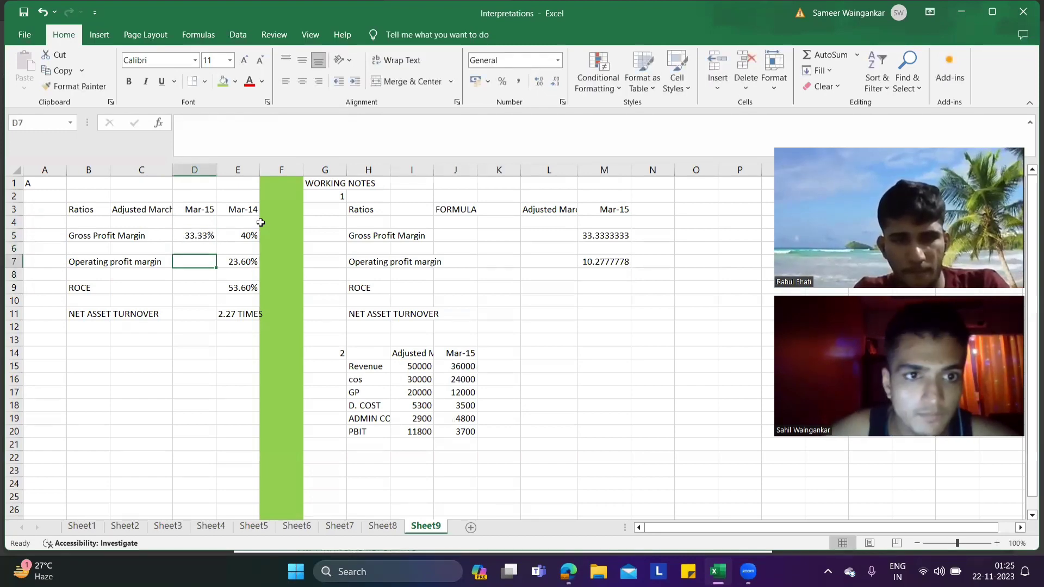
text(10.27)
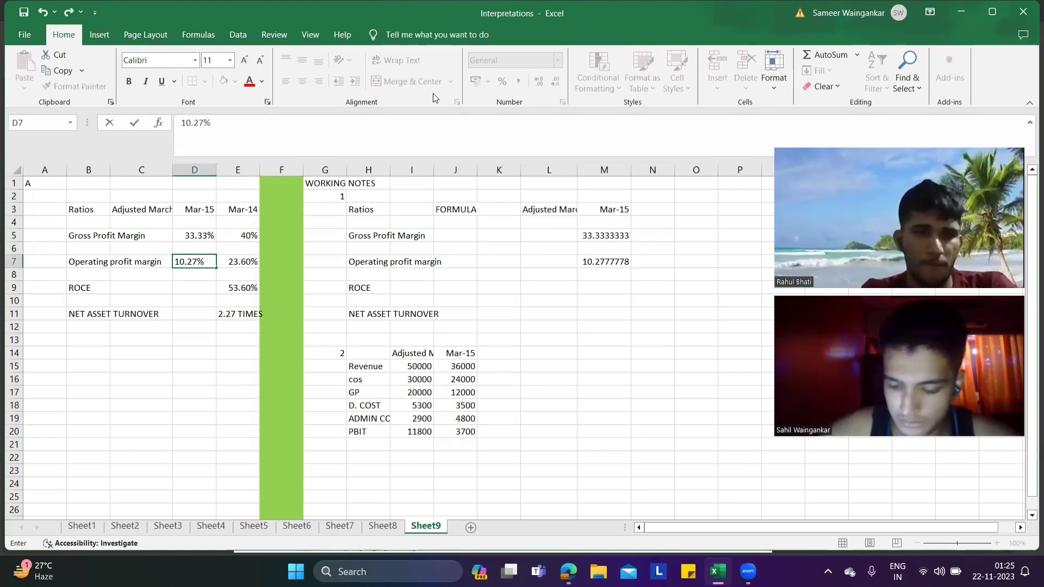
key(Return)
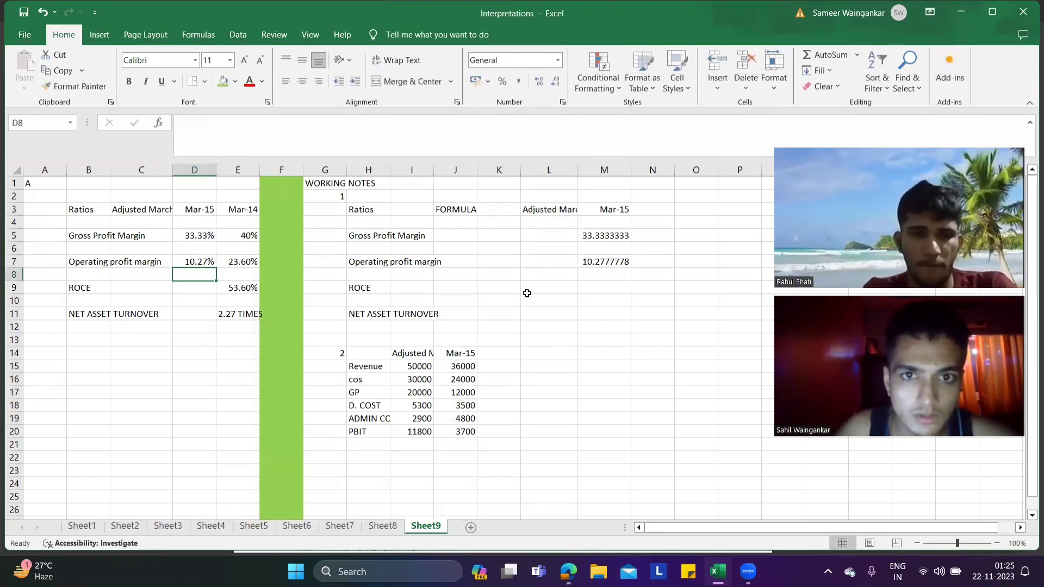
- Calculate the adjusted March gross profit margin in L5 with the formula =I17/I15*100
click(535, 230)
text(=)
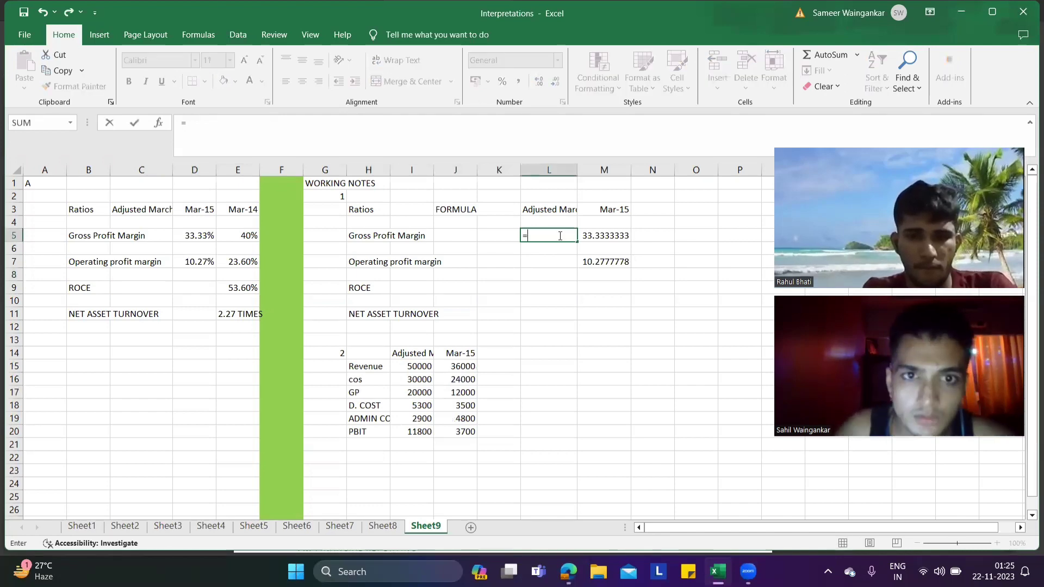
click(422, 390)
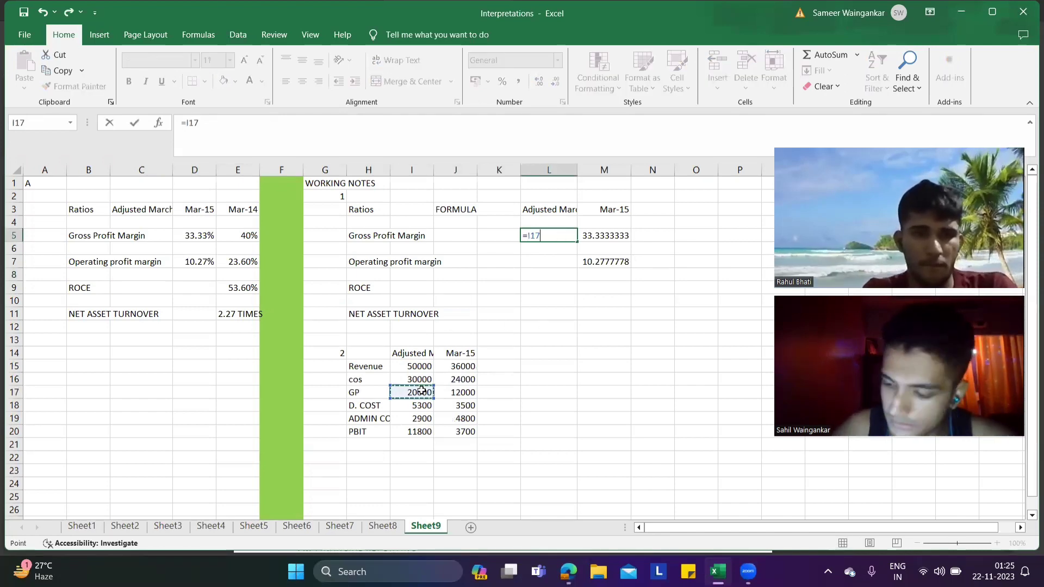
text(/)
click(424, 365)
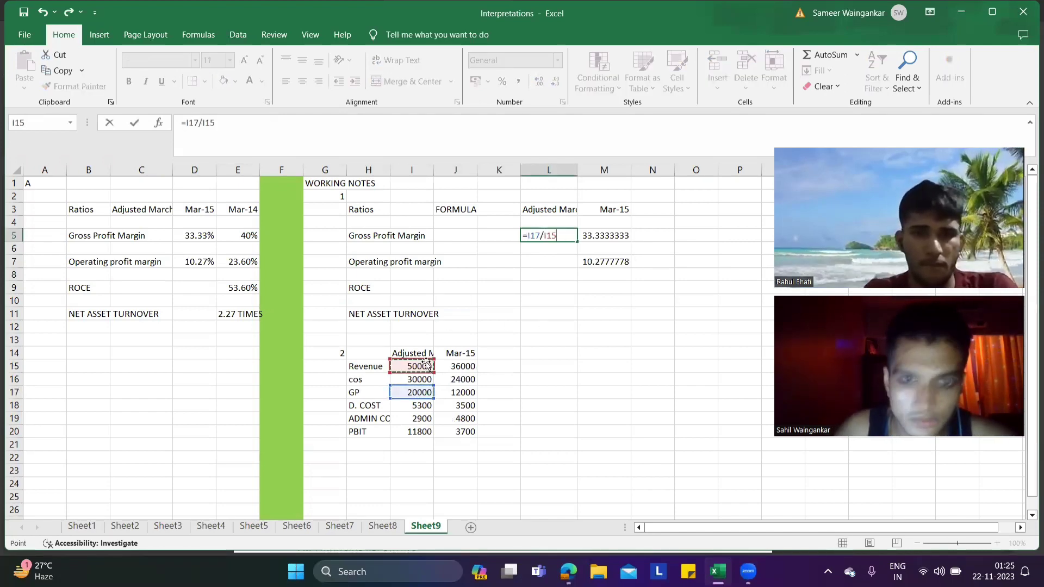
key(Return)
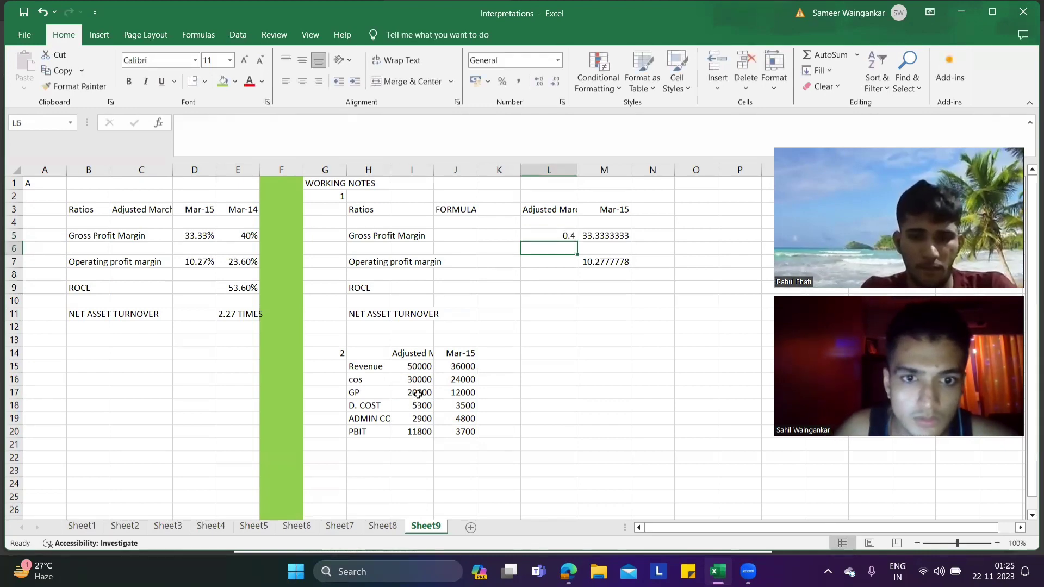
click(560, 231)
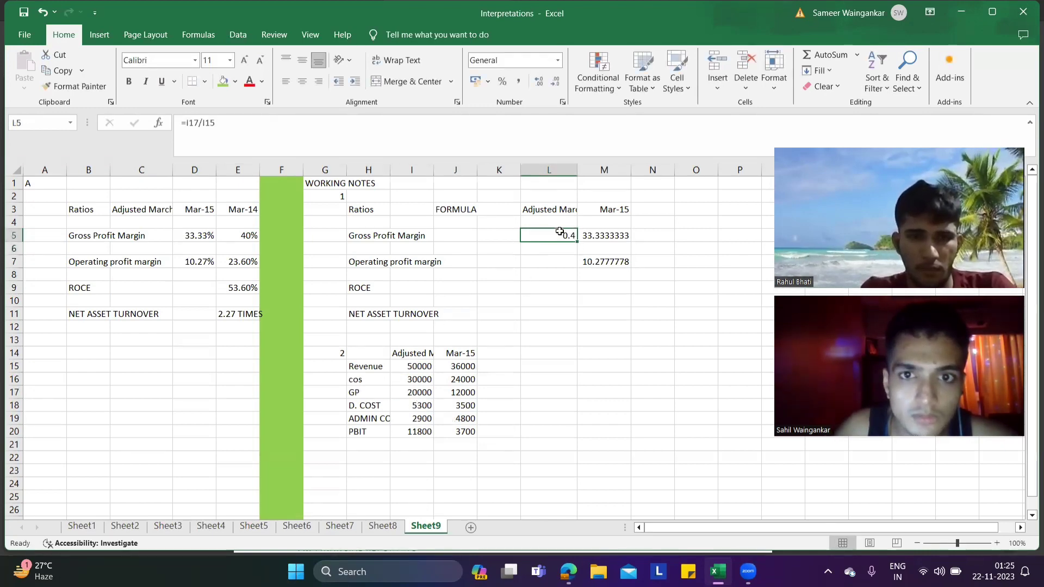
click(484, 146)
text(*100)
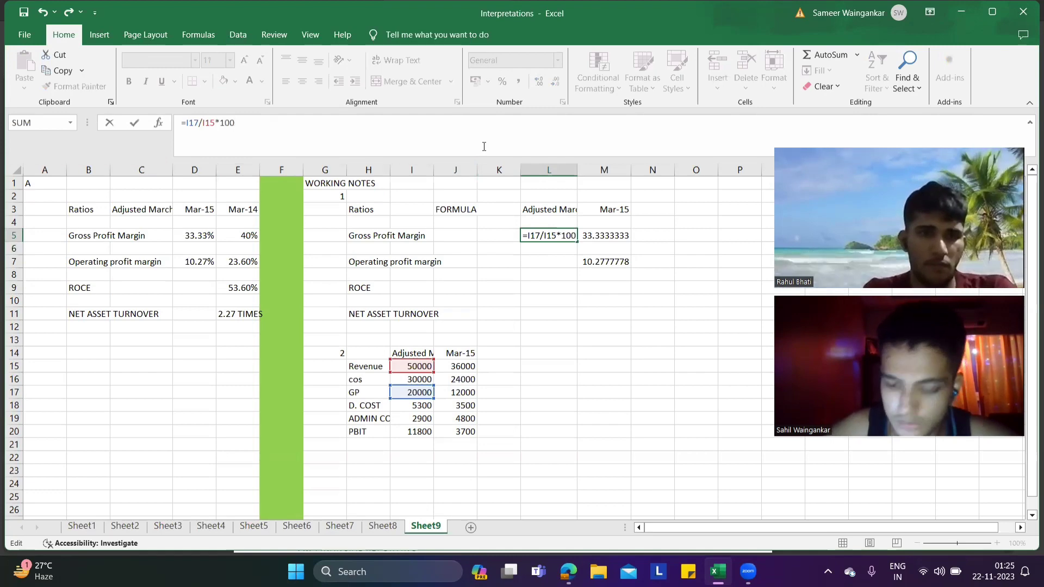
key(Return)
- Calculate the adjusted March operating profit margin in L7 with the formula =I20/I15*100
click(569, 261)
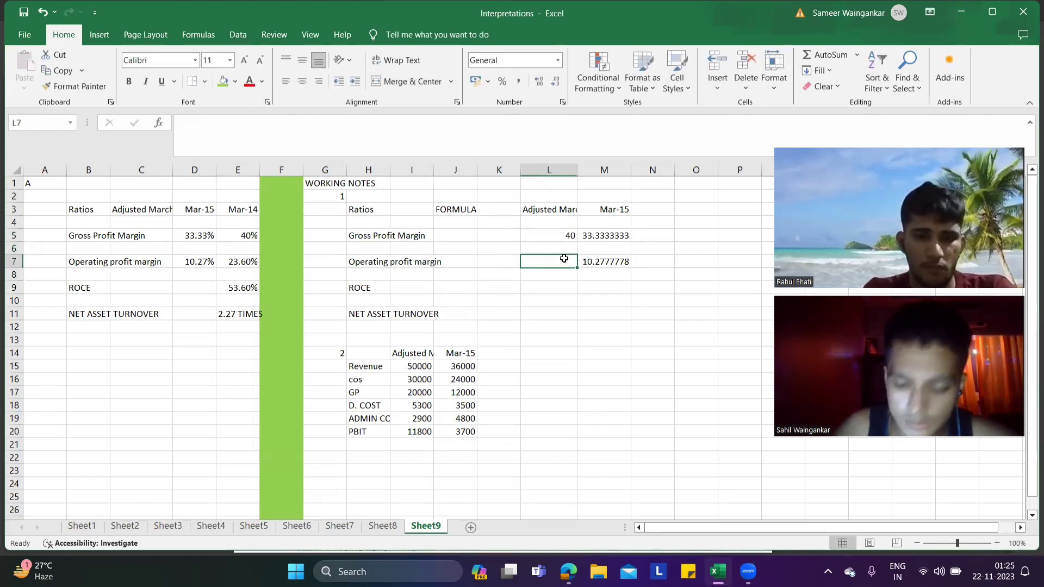
text(=)
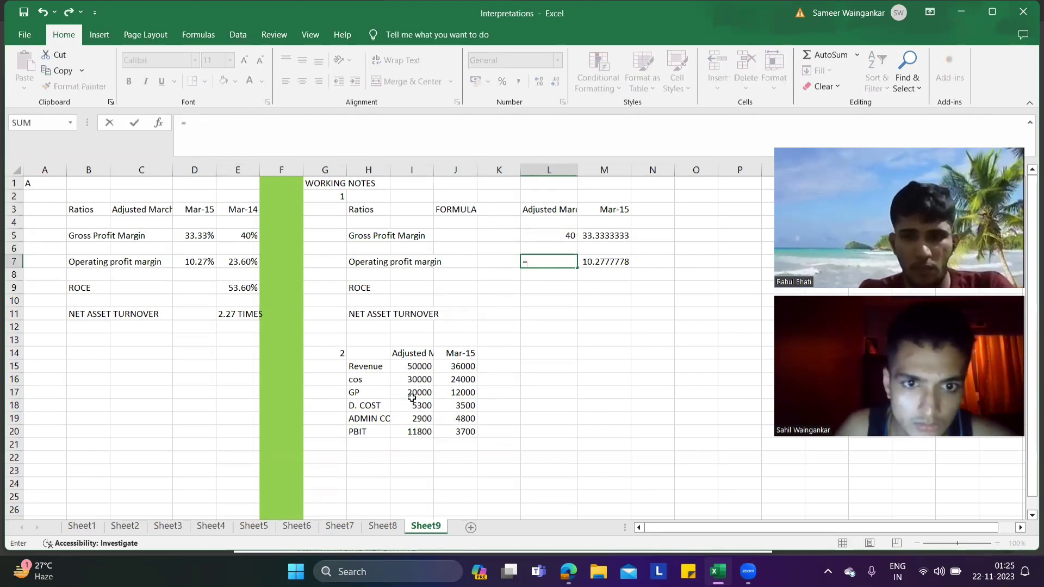
click(420, 433)
text(/)
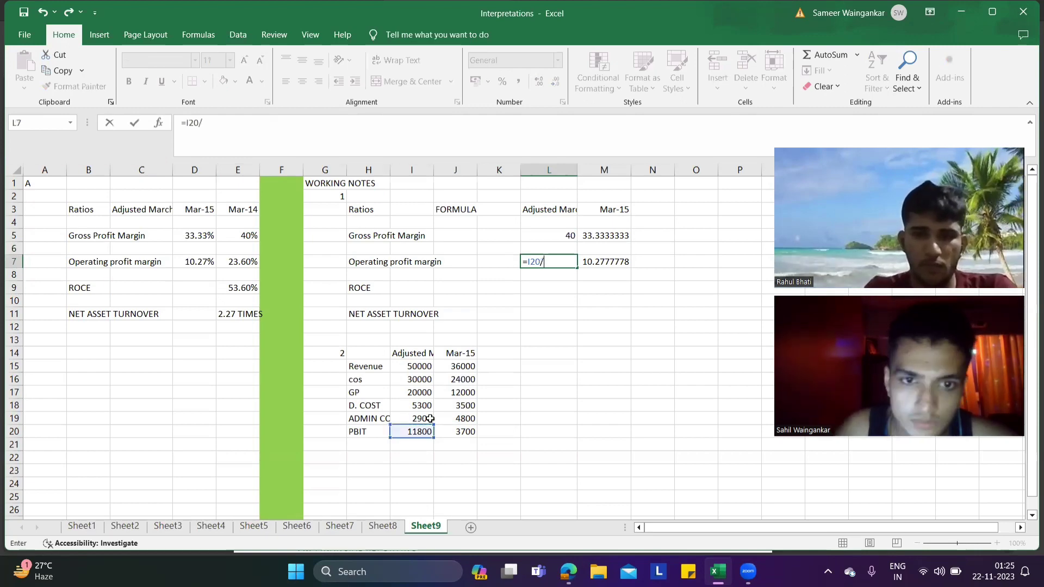
click(419, 368)
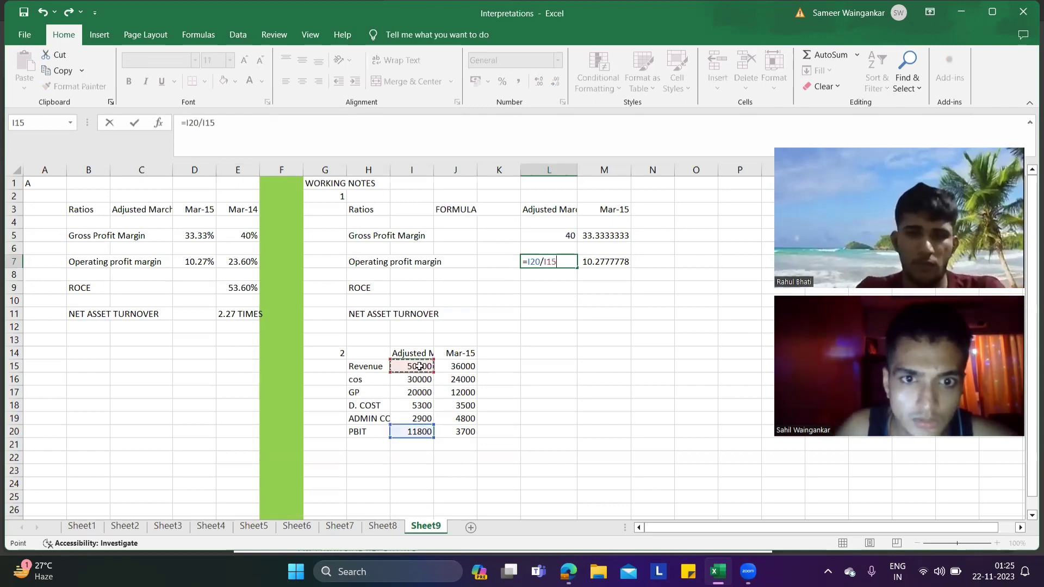
text(*100)
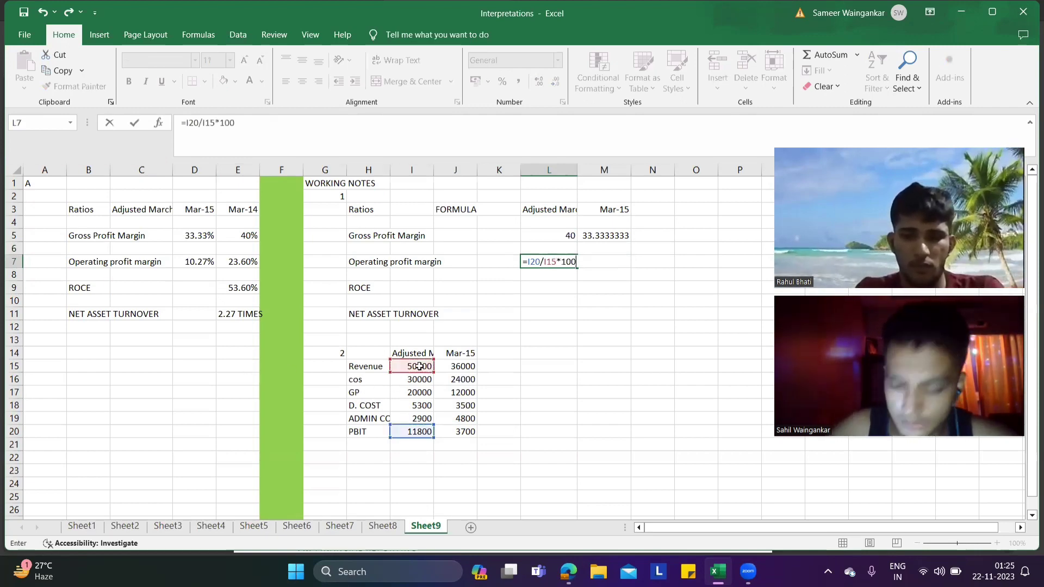
key(ctrl+Return)
key(Return)
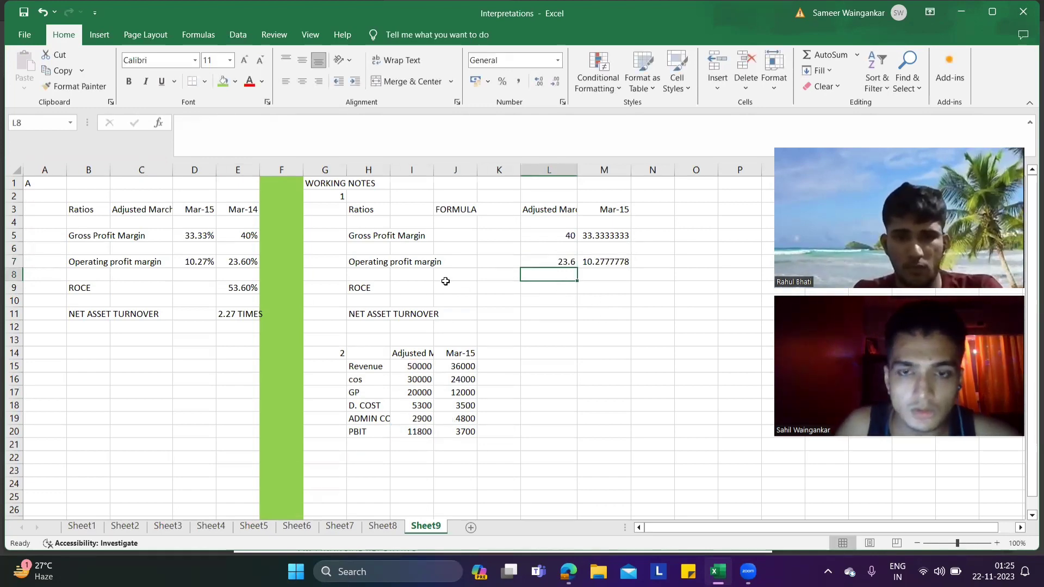
key(alt+Tab)
scroll(457, 348, down, 7)
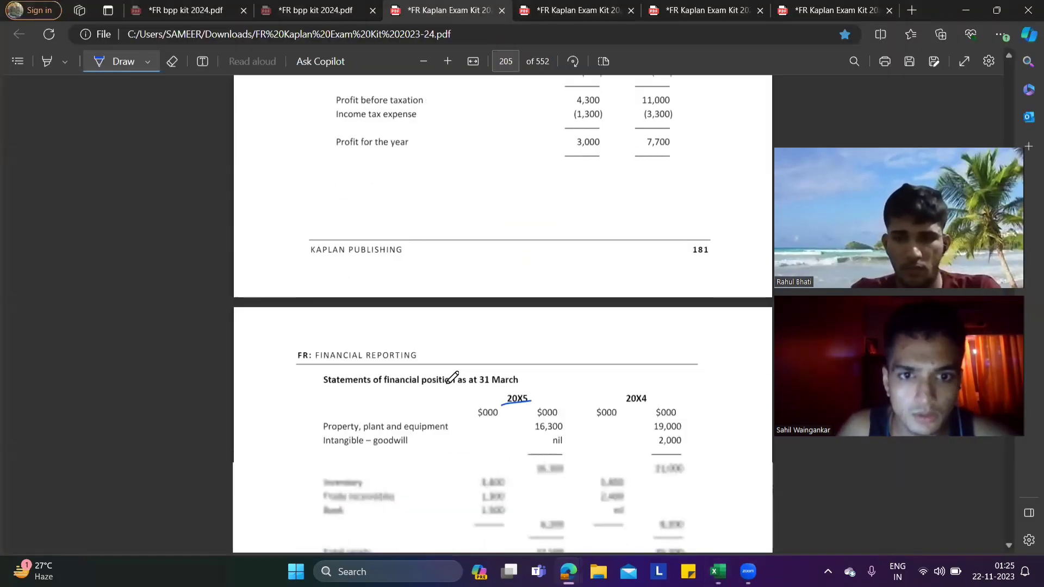
scroll(459, 336, down, 7)
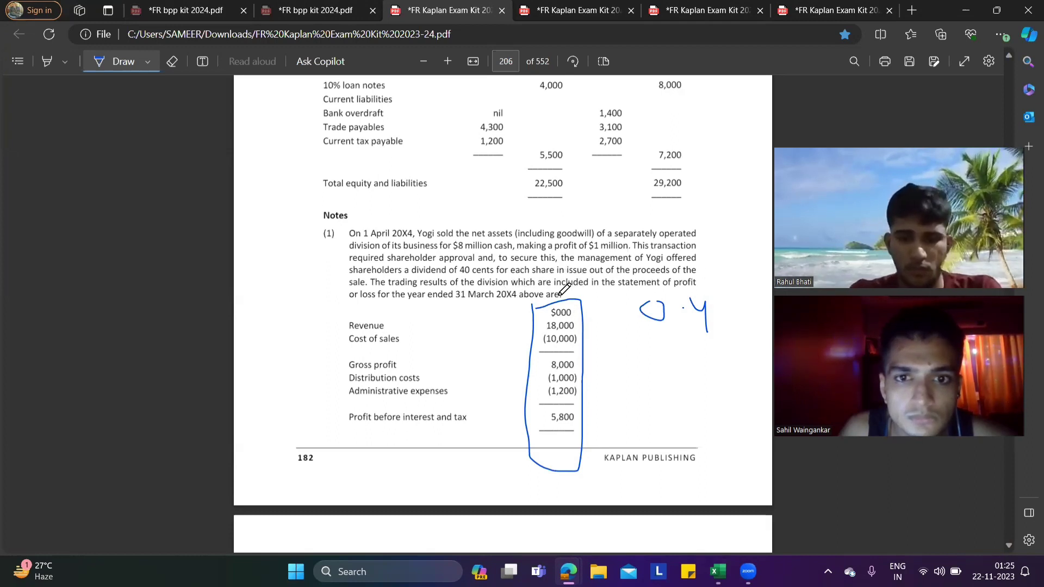
key(alt+Tab)
click(400, 144)
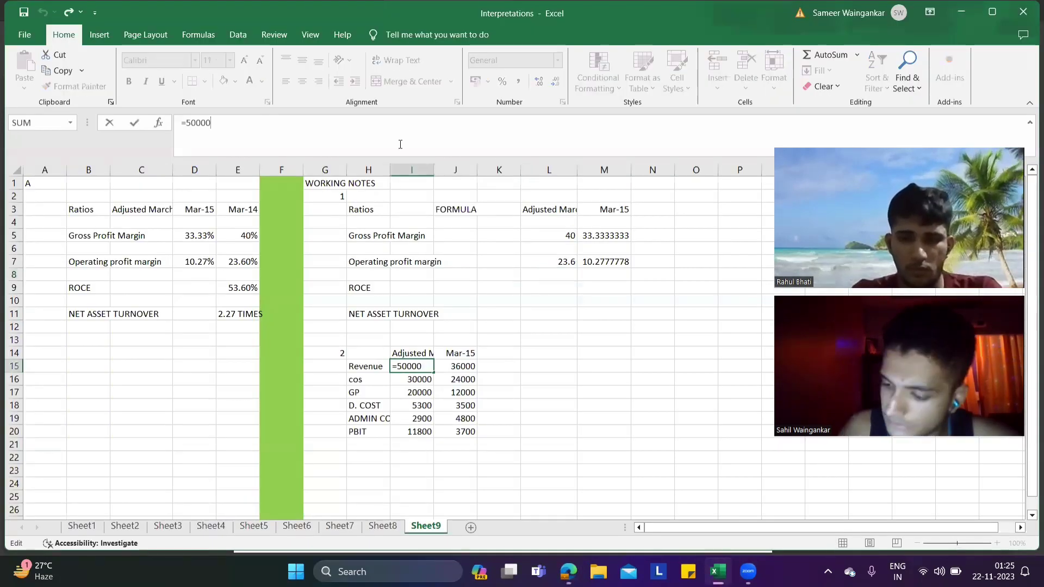
text(-18000)
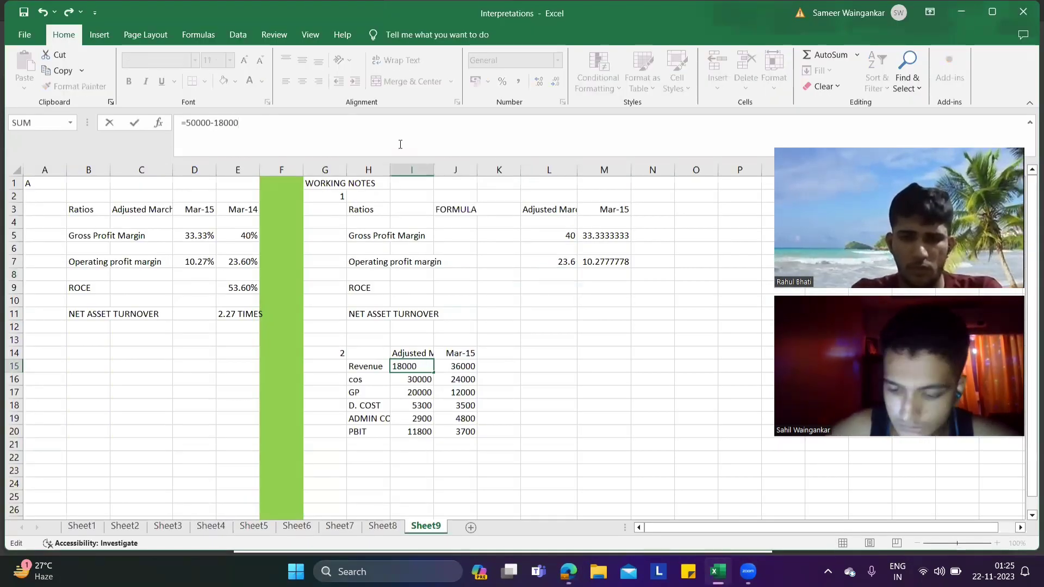
key(Return)
key(alt+Tab)
key(alt+Tab)
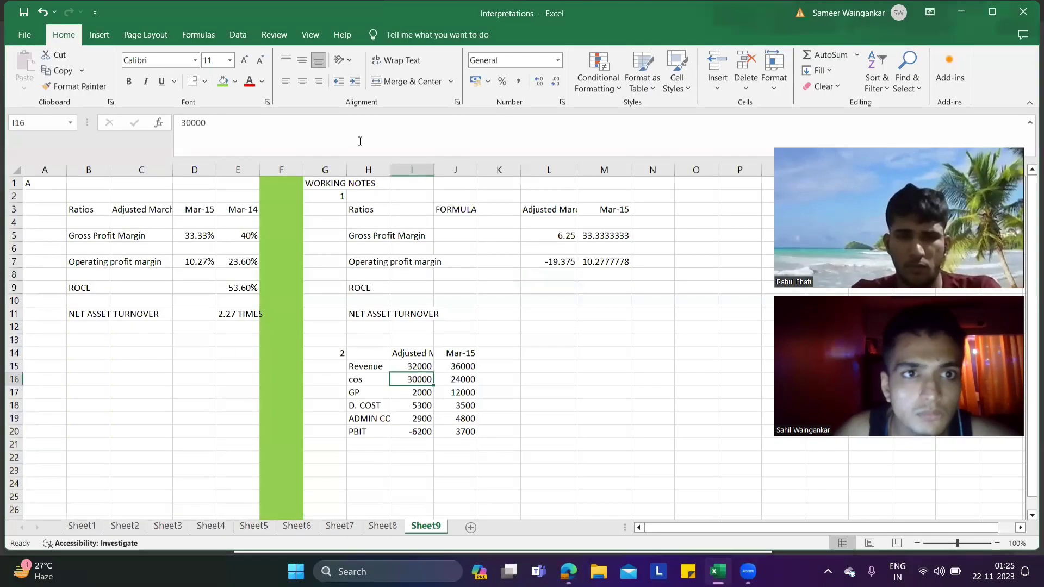
click(185, 122)
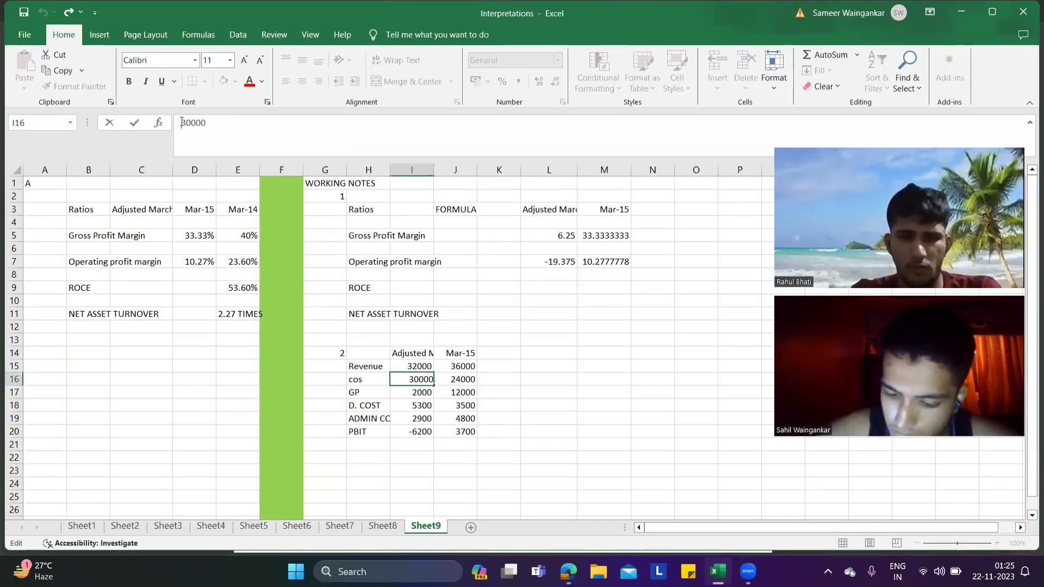
text(=)
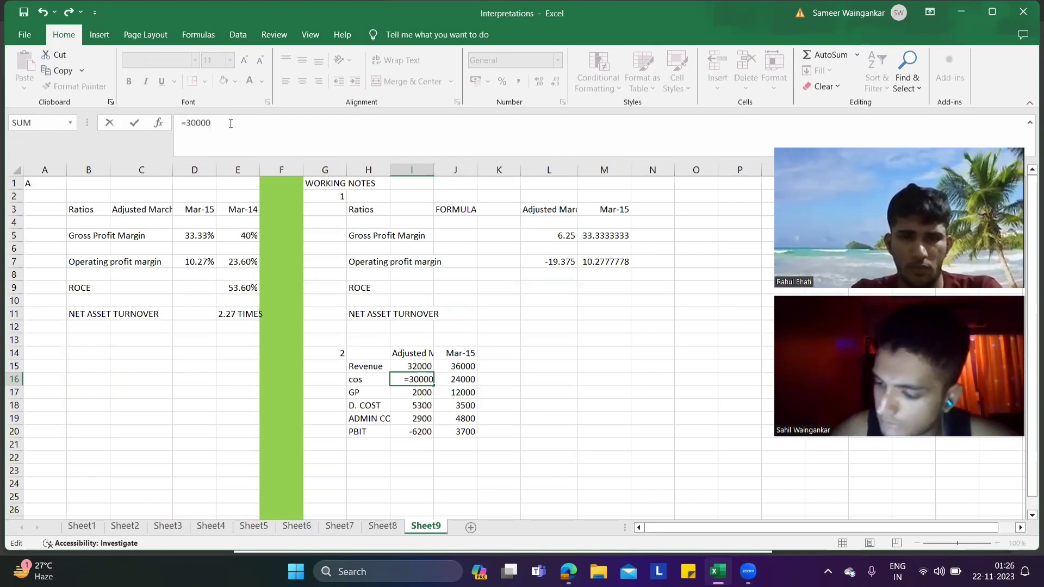
text(-100)
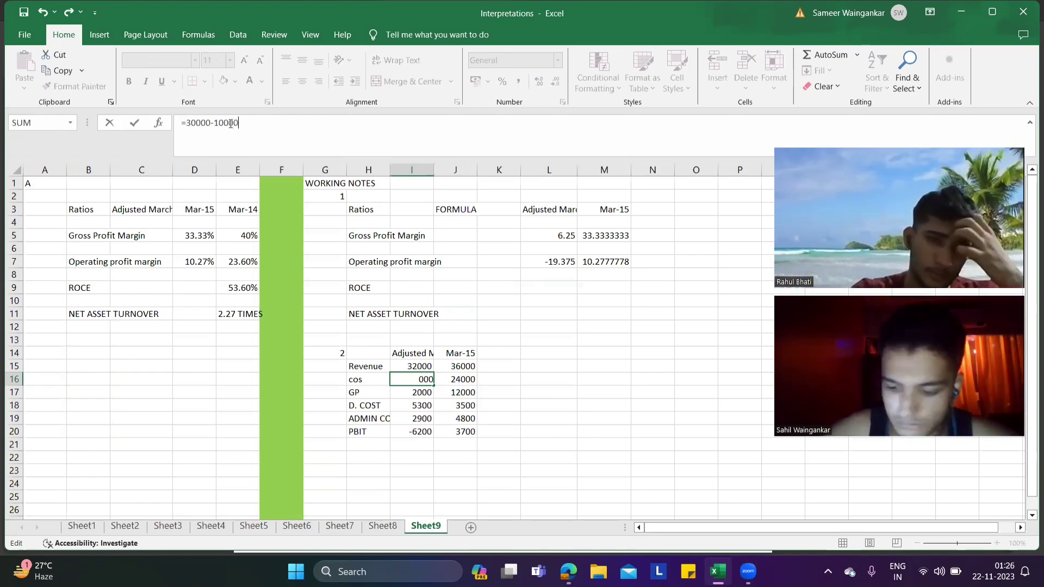
text(00)
key(Return)
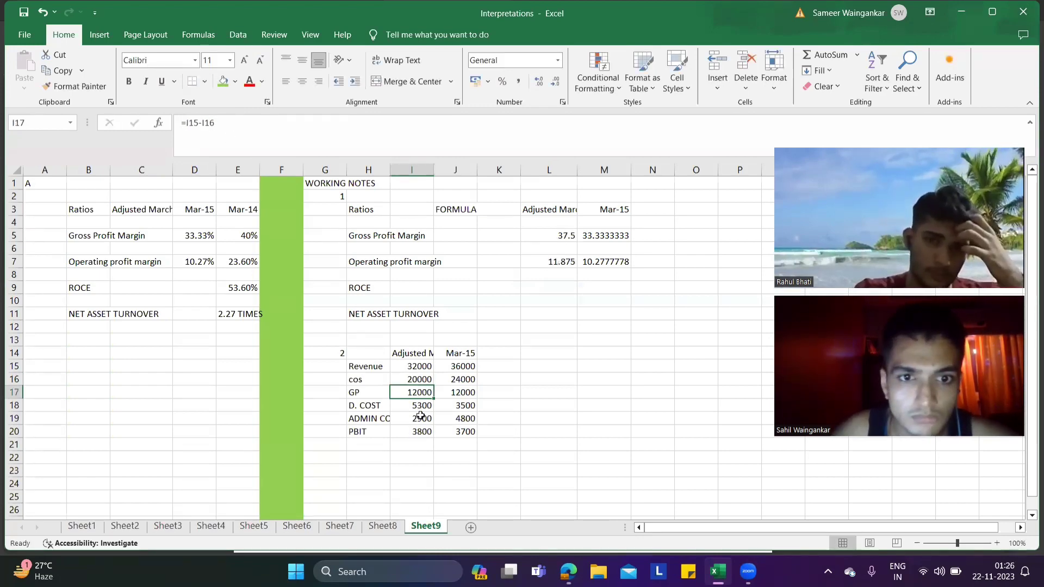
- Look up the sold division's distribution costs in note 1 of the exam kit and enter 5300-1000 in I18
key(alt+Tab)
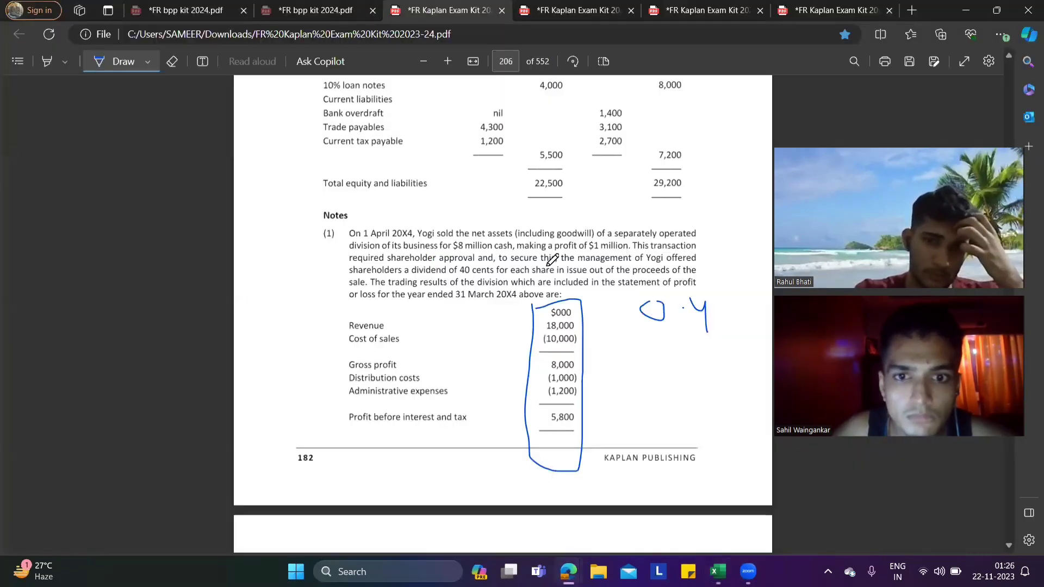
key(alt+Tab)
text(5300-1)
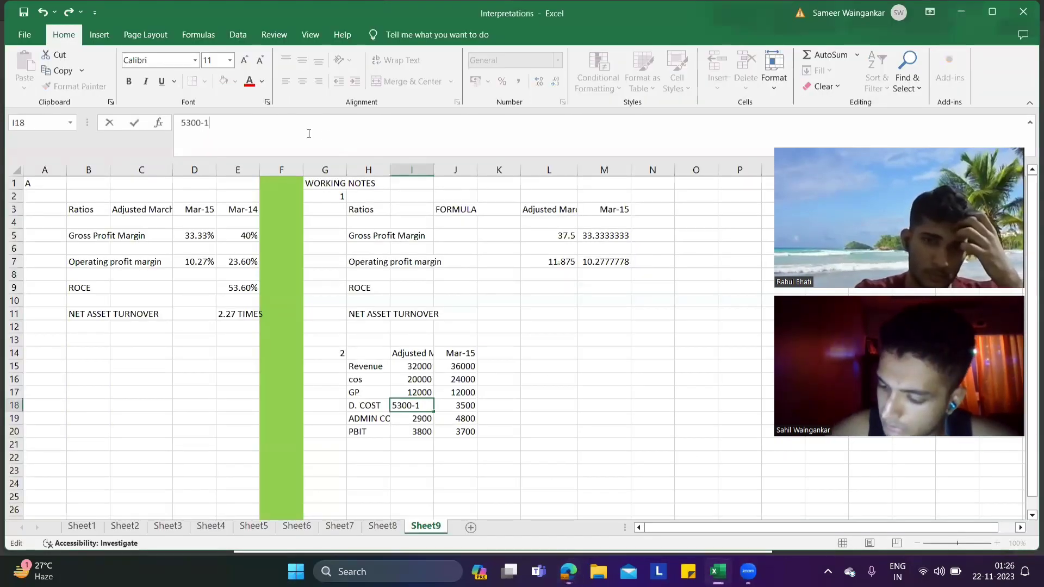
text(000)
key(Return)
- Change the adjusted administrative cost in I19 to the formula =2900-1200
click(315, 131)
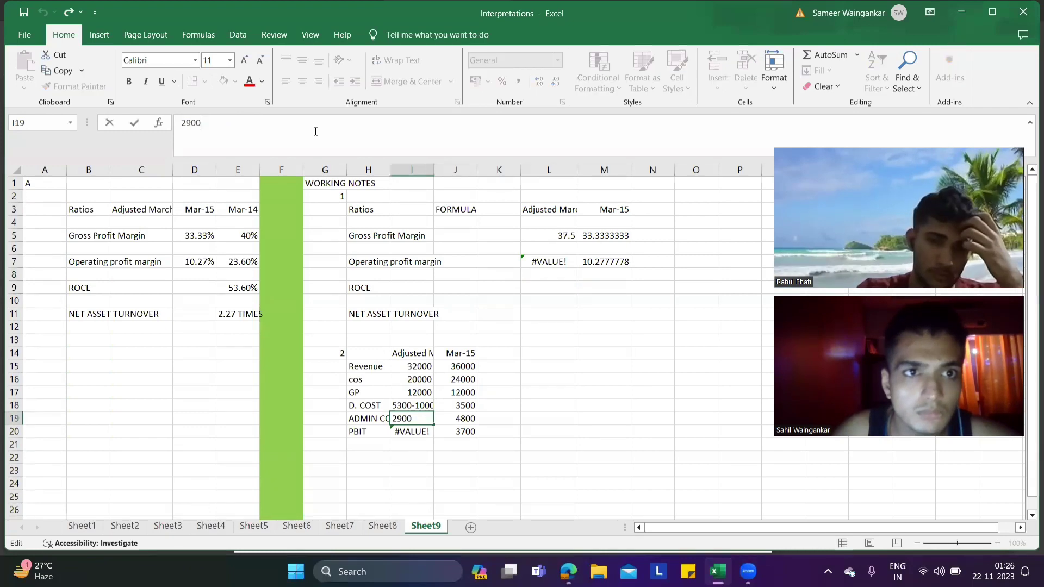
text(-1200)
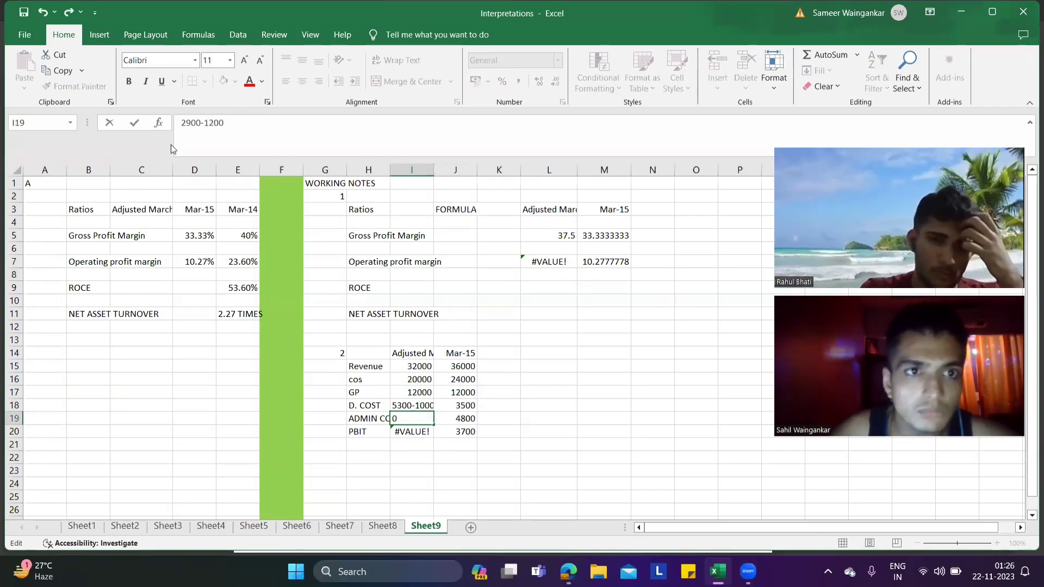
click(182, 124)
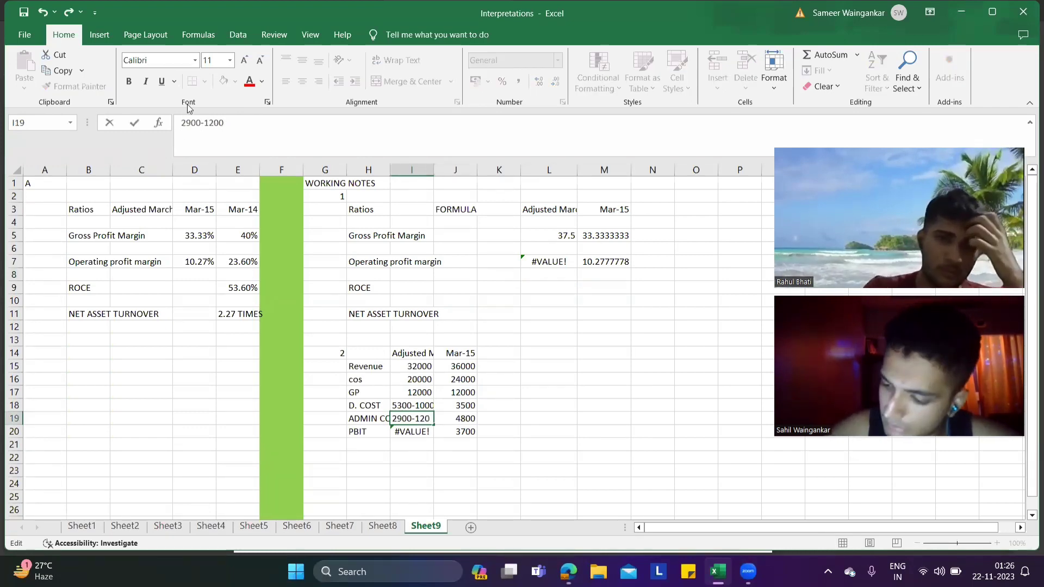
text(=)
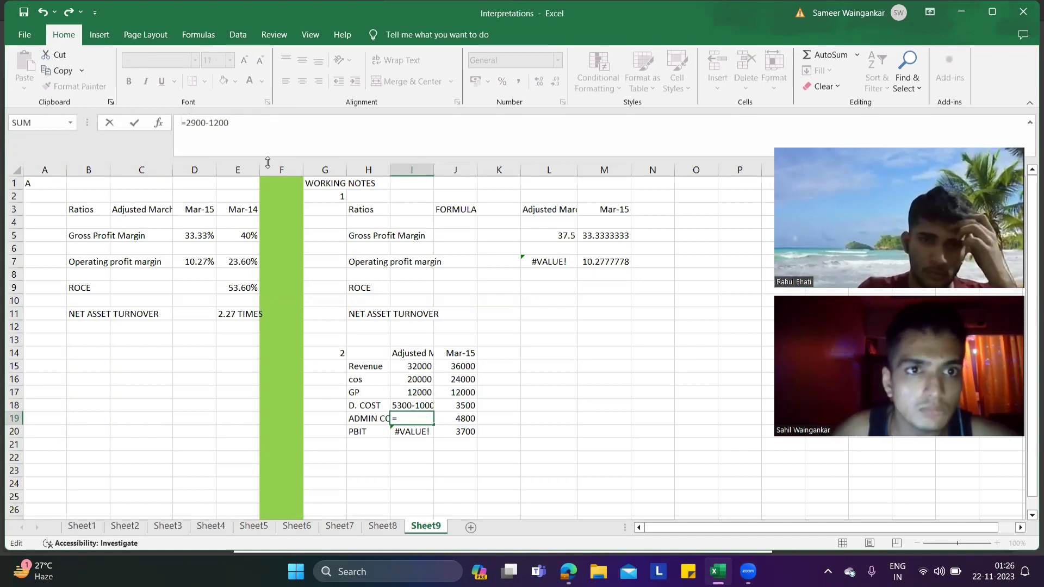
click(414, 406)
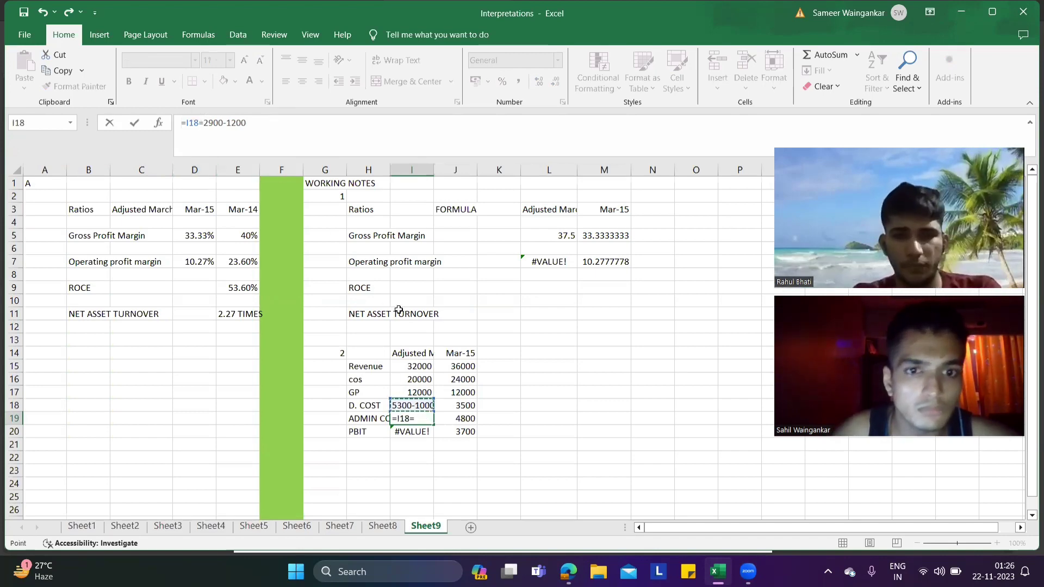
key(BackSpace)
key(BackSpace)
key(BackSpace)
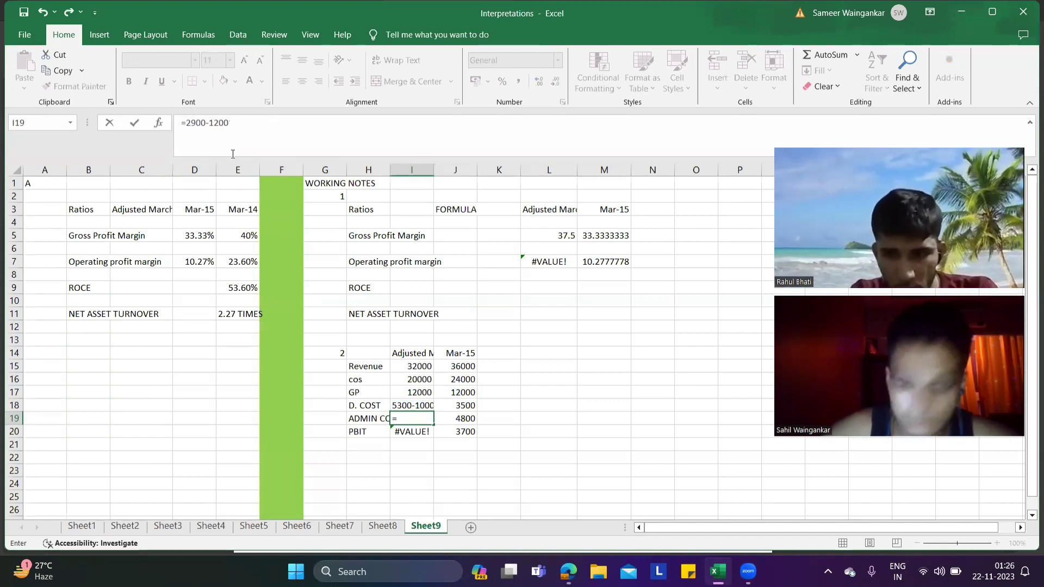
key(Return)
- Turn the adjusted distribution cost entry in I18 into the formula =5300-1000
click(395, 405)
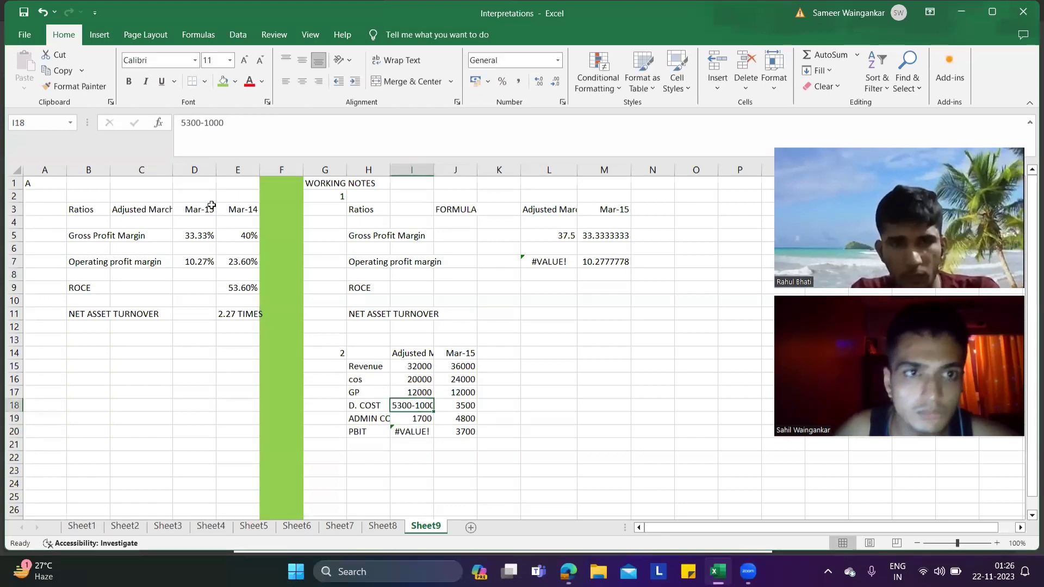
click(175, 122)
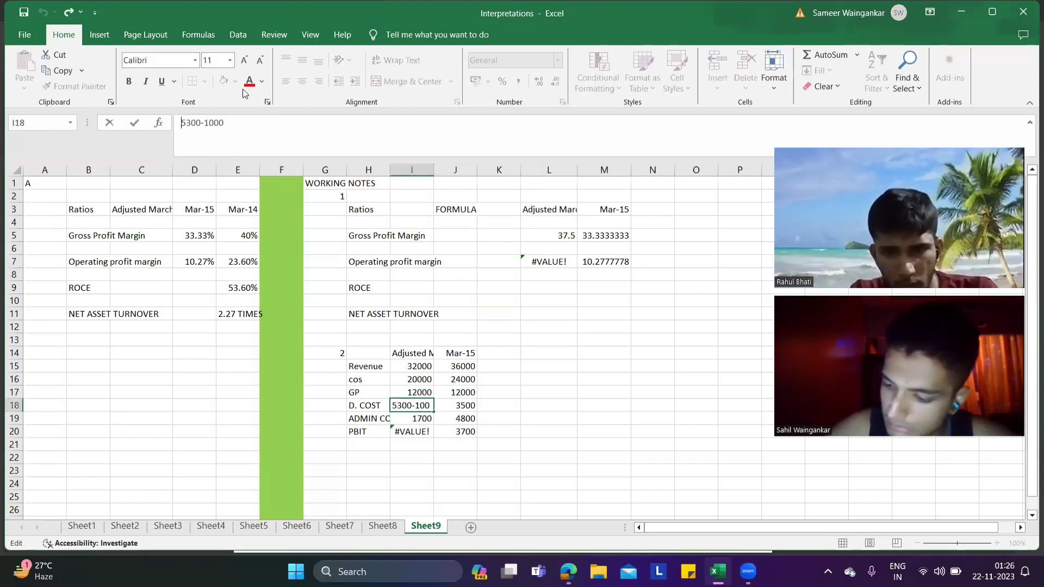
text(=)
key(Return)
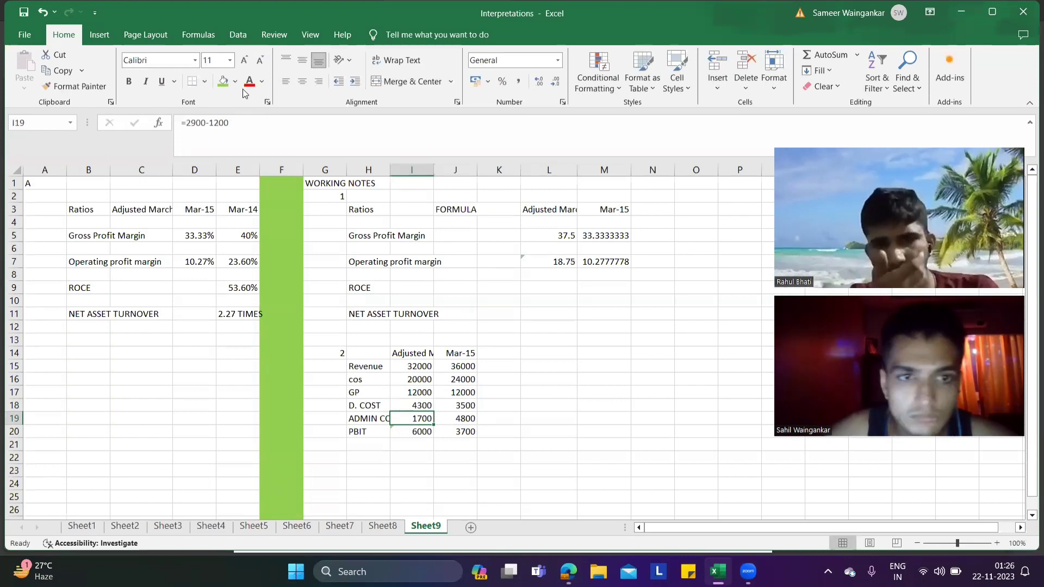
- Enter the adjusted March gross profit margin of 37.5% in C5 of the main ratio table
click(160, 238)
text(37.)
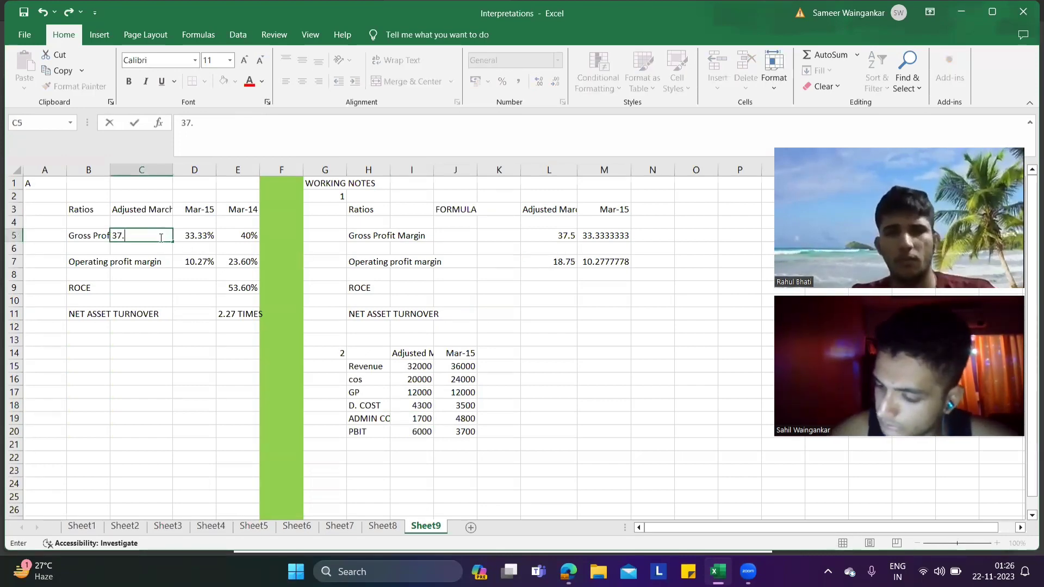
text(5)
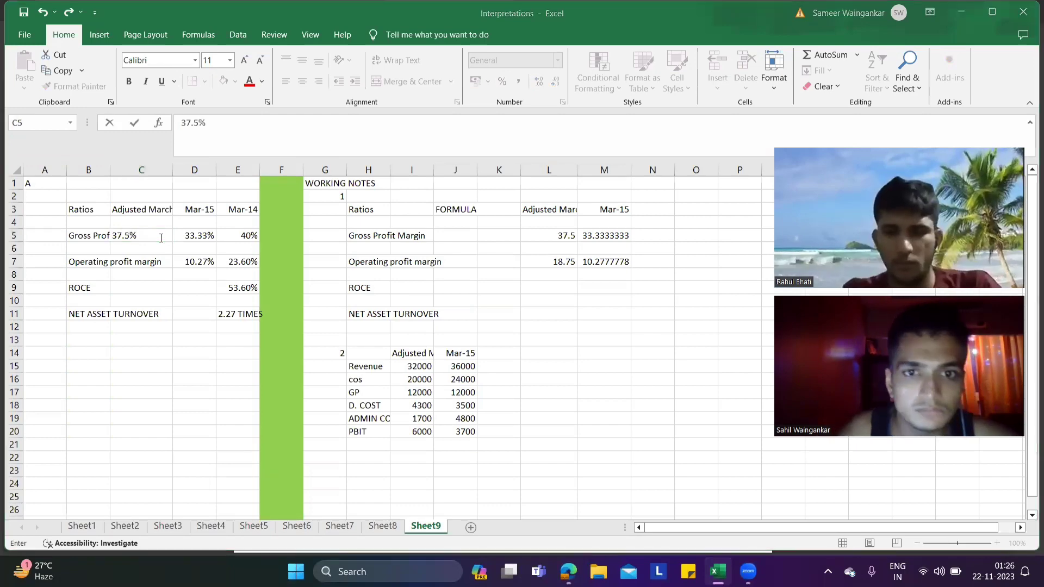
key(alt+Tab)
key(alt+Tab)
text(%)
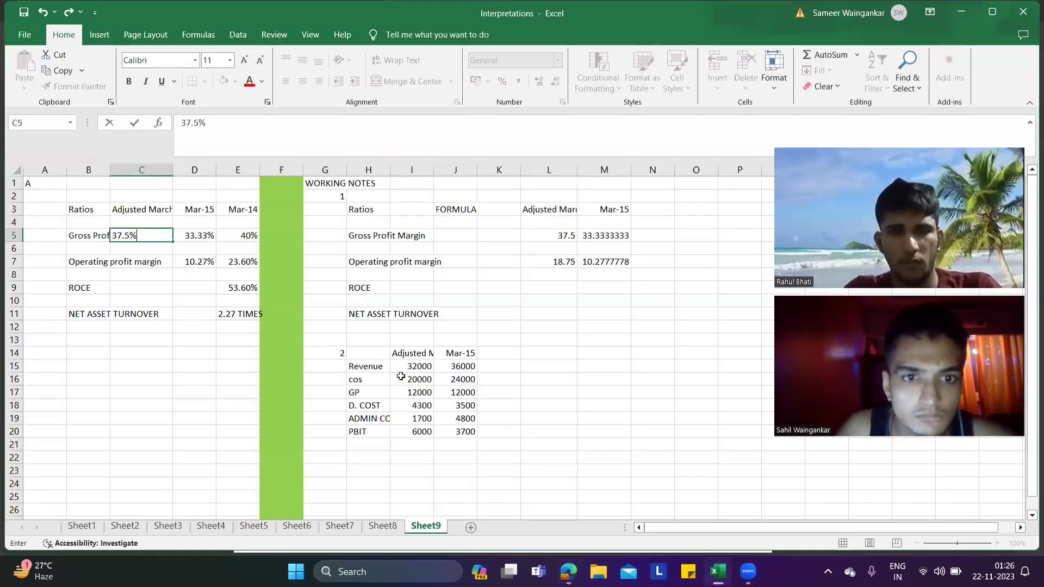
click(420, 404)
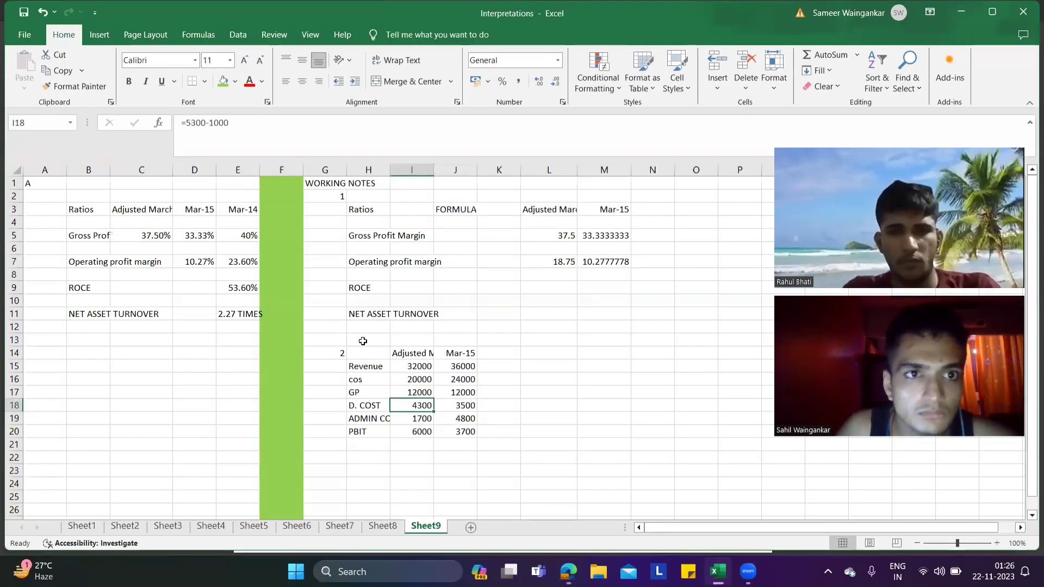
- Enter the adjusted March operating profit margin of 18.75% in C7 of the main ratio table
key(alt+Tab)
key(alt+Tab)
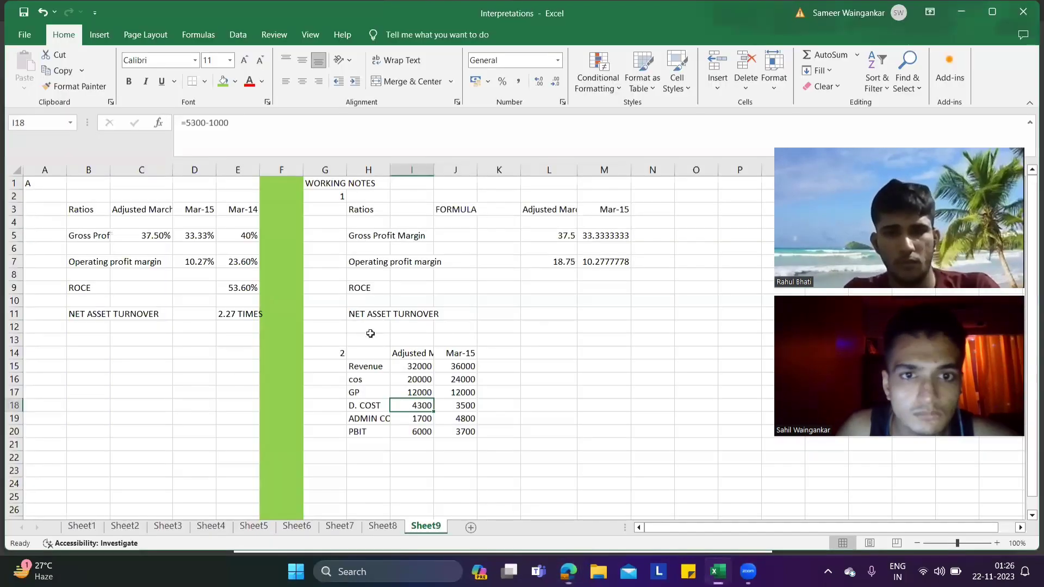
click(422, 417)
click(170, 286)
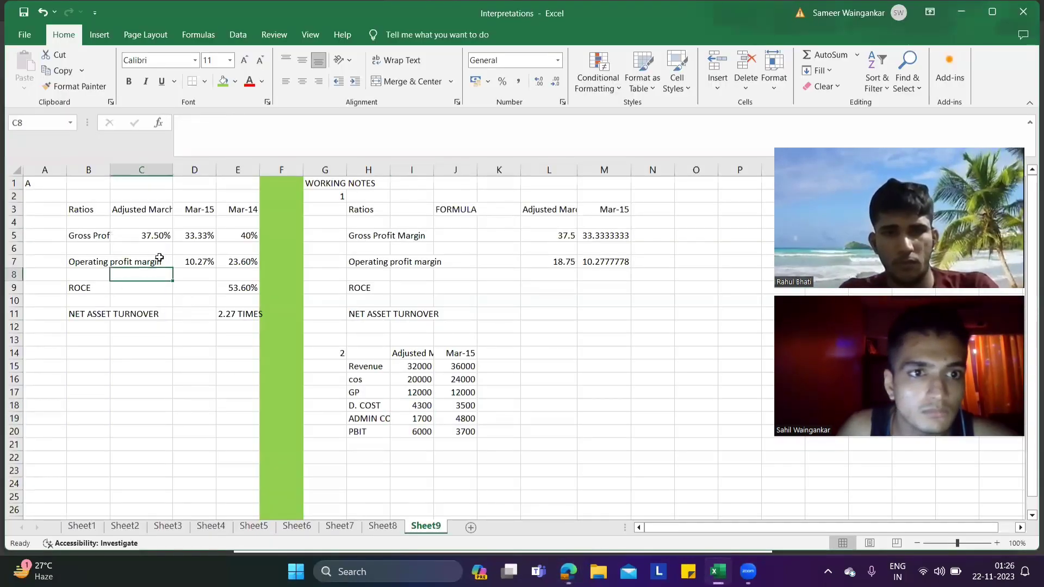
click(168, 263)
key(alt+Tab)
key(alt+Tab)
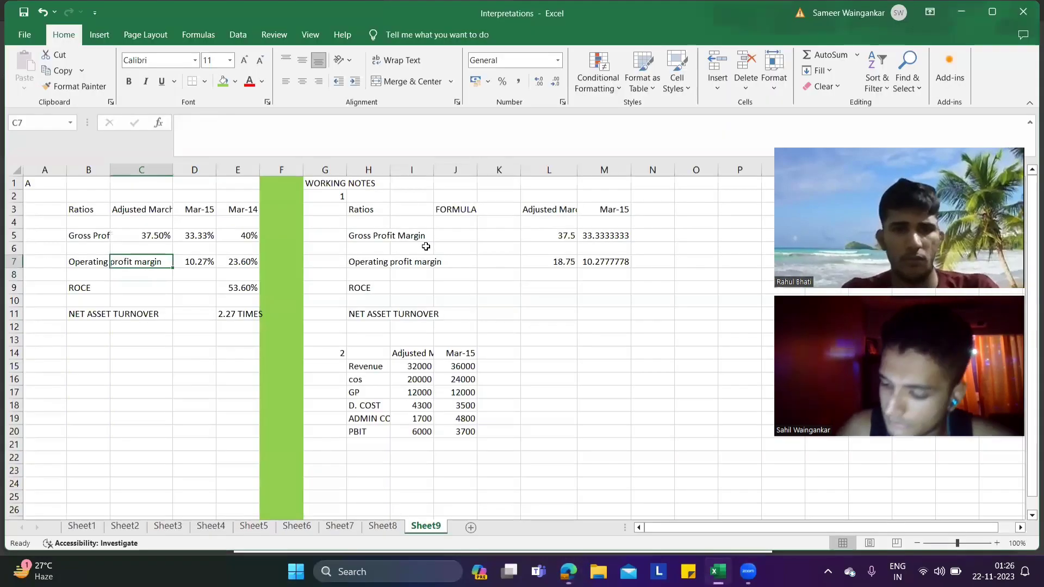
text(18.75)
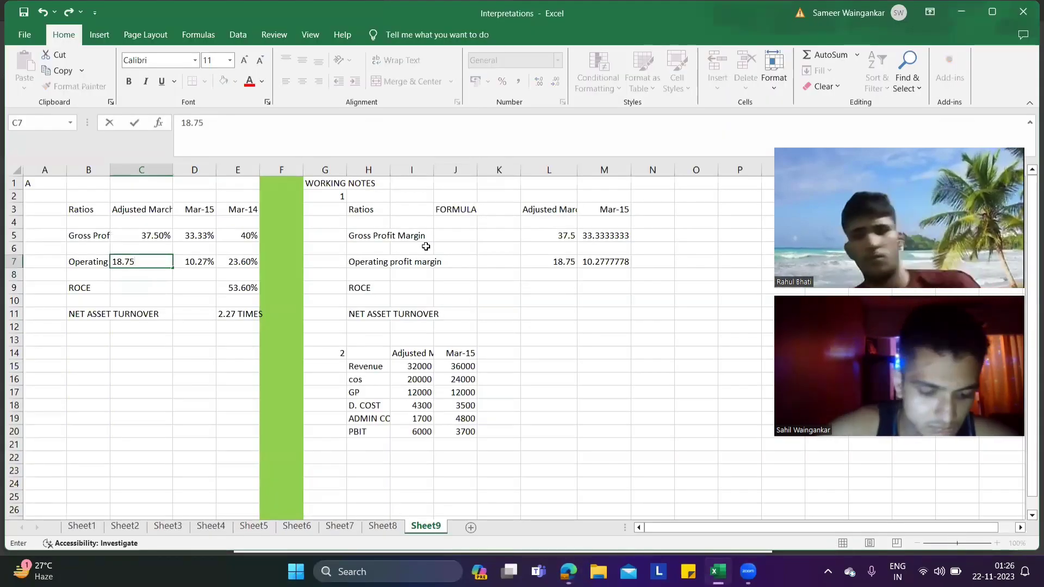
key(Return)
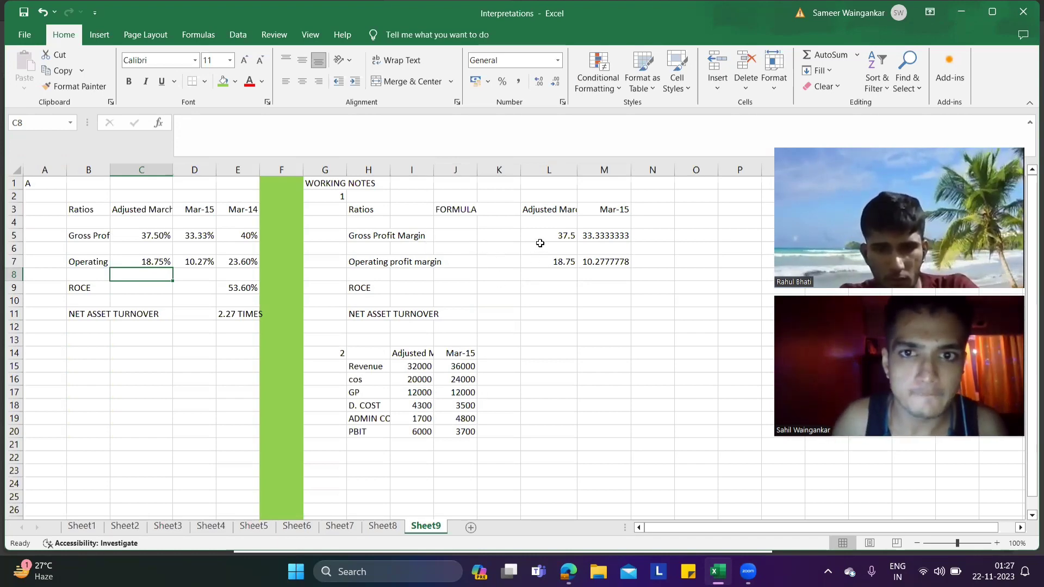
click(559, 287)
key(alt+Tab)
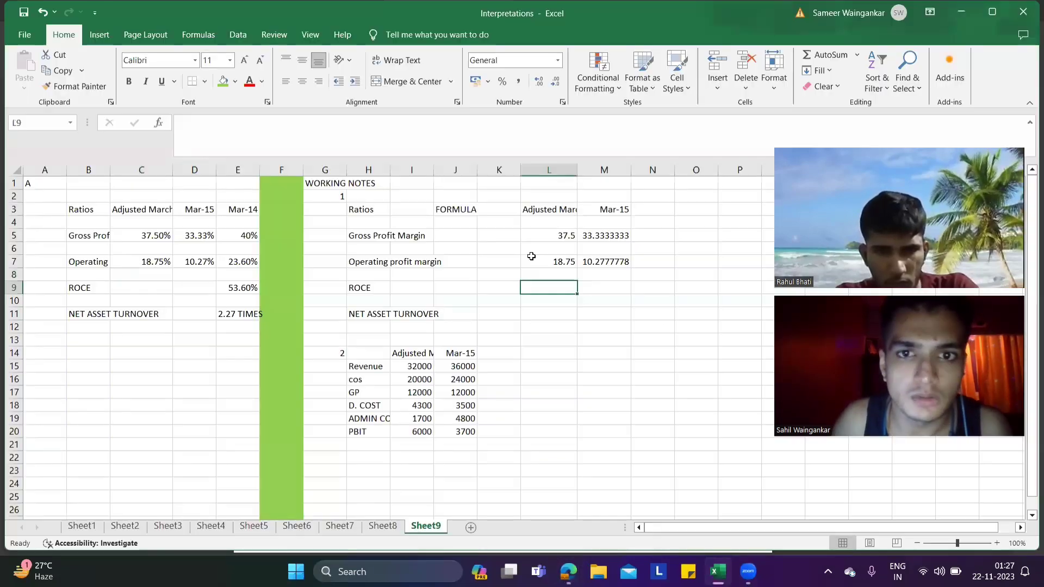
key(alt+Tab)
click(596, 283)
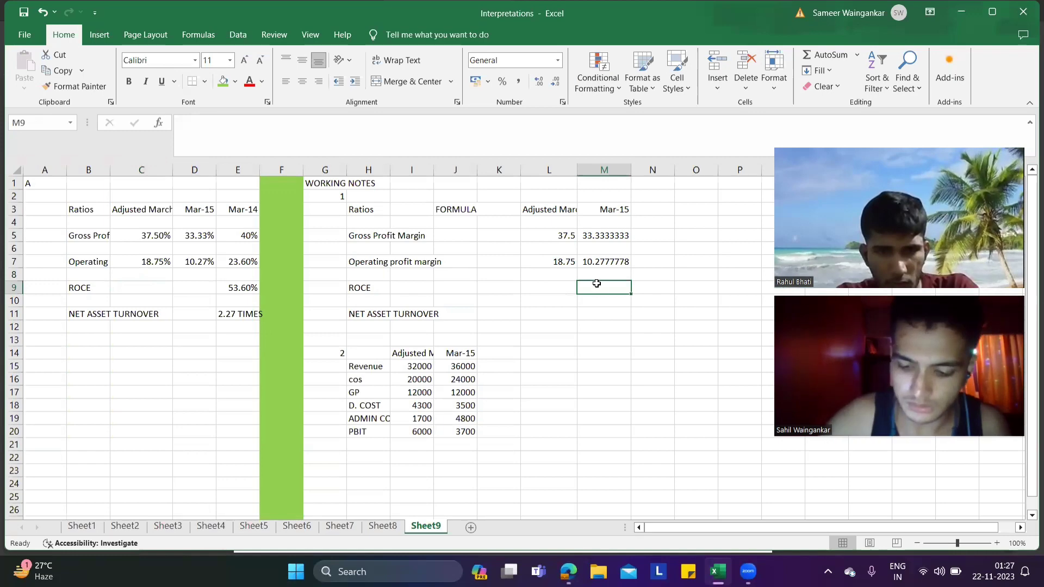
text(=)
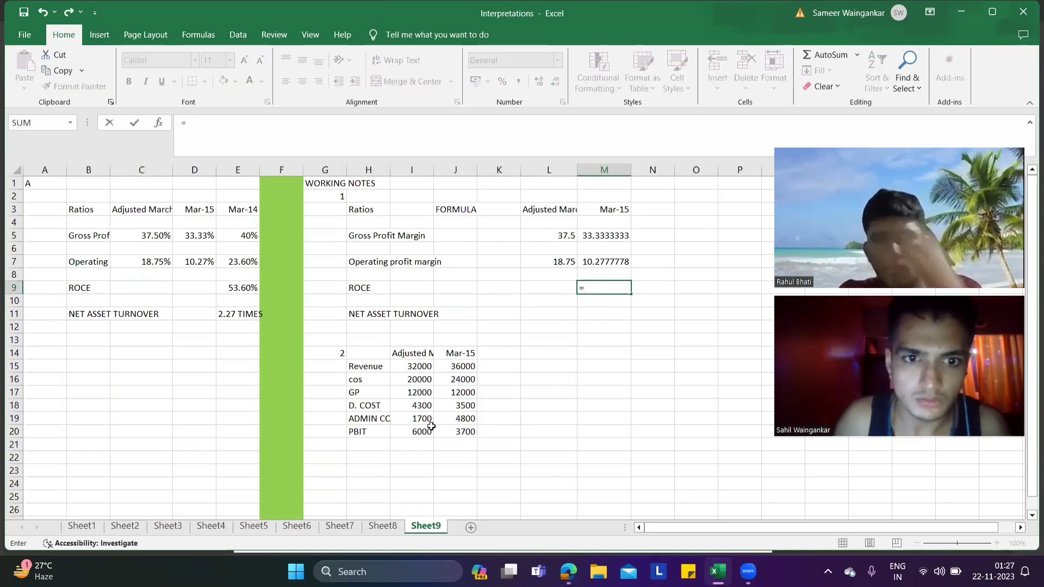
click(460, 431)
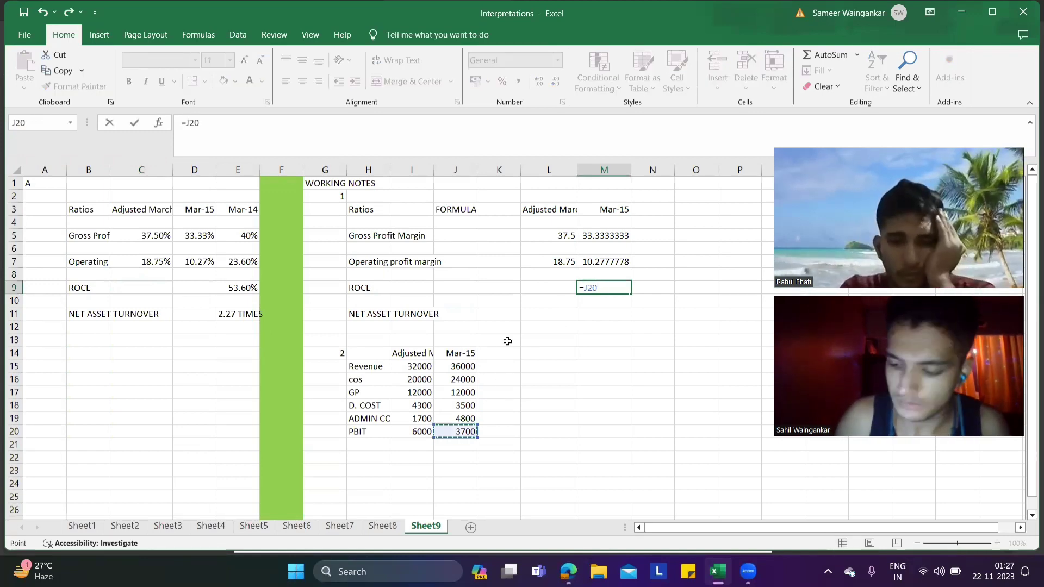
text(/)
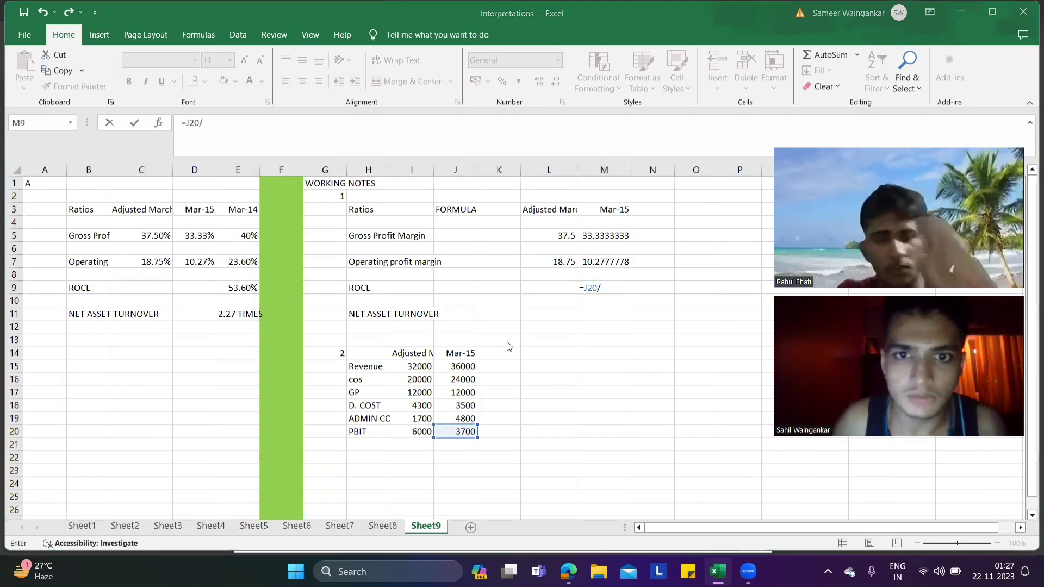
- Review the statement of financial position and the return on capital employed definition in note 2 of the exam kit
key(alt+Tab)
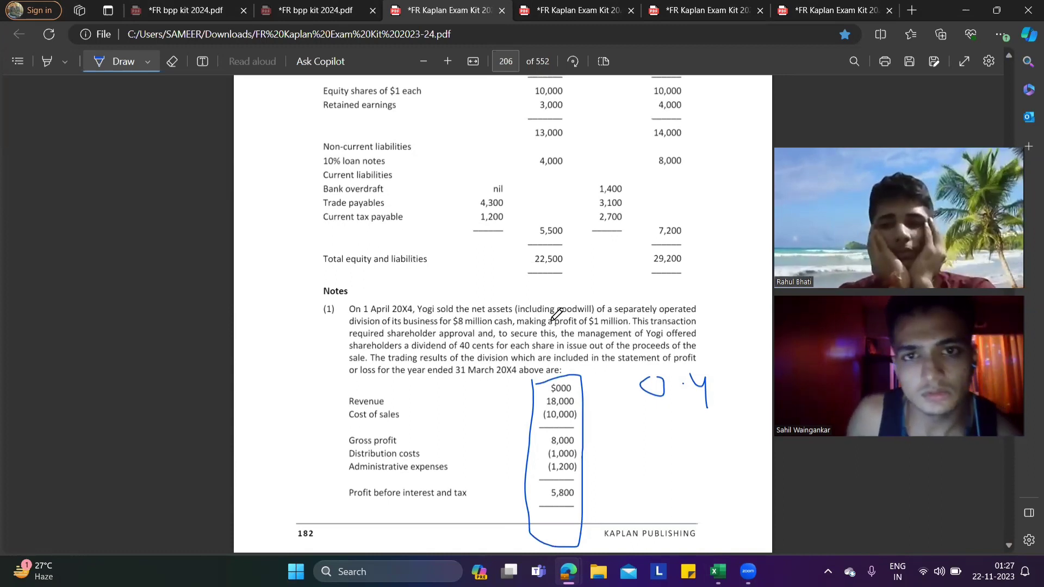
scroll(557, 315, up, 4)
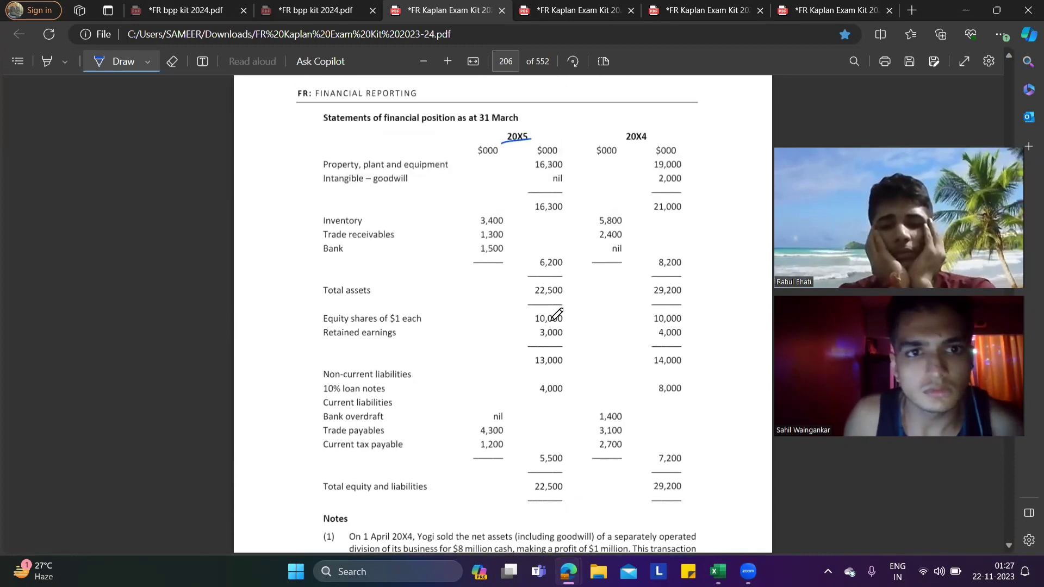
scroll(557, 315, down, 3)
scroll(557, 314, down, 7)
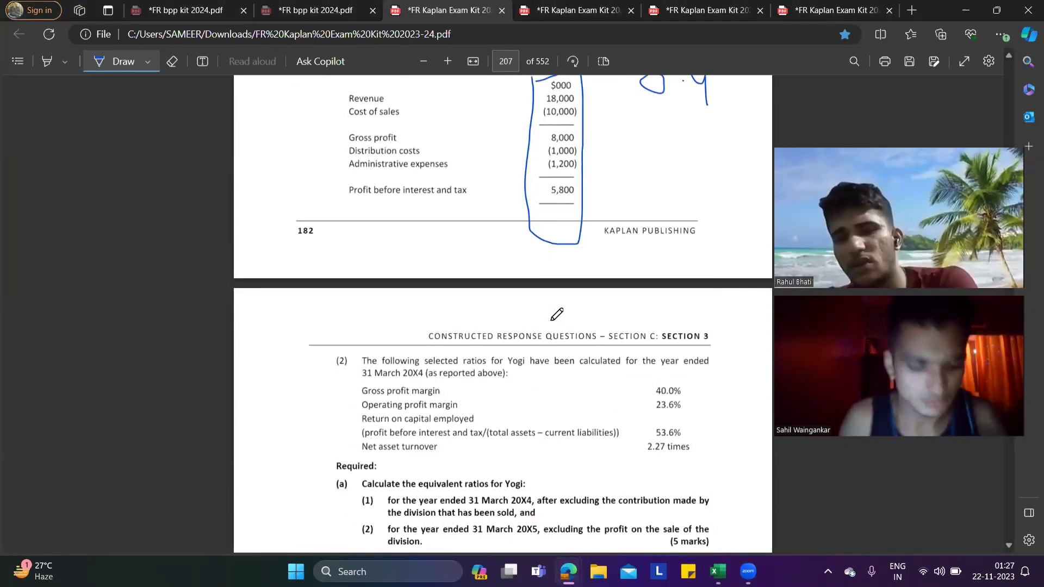
key(alt+Tab)
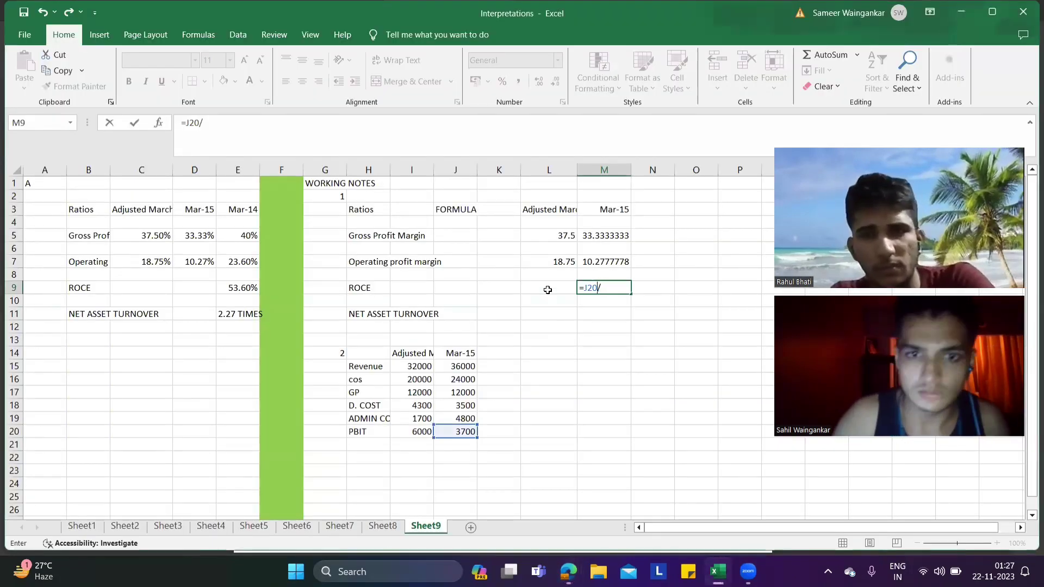
- Discard the unfinished Mar-15 ROCE formula in M9 and switch back to the exam kit question
key(BackSpace)
key(BackSpace)
key(BackSpace)
key(BackSpace)
key(BackSpace)
key(Return)
key(alt+Tab)
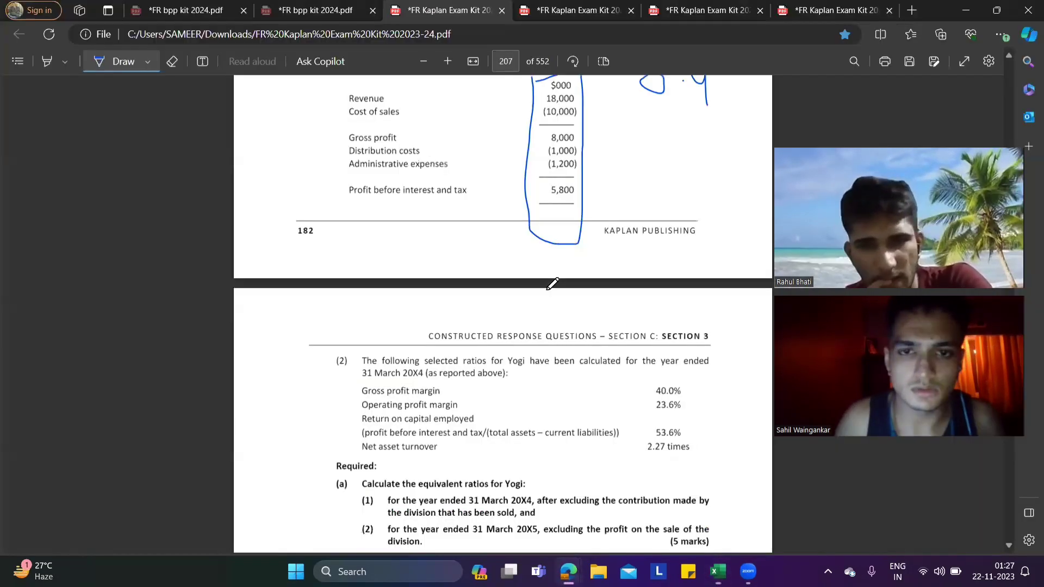
- Review the sold division's trading results in note 1 of the exam kit and check the adjusted revenue formula in I15 of the workbook
scroll(552, 284, up, 5)
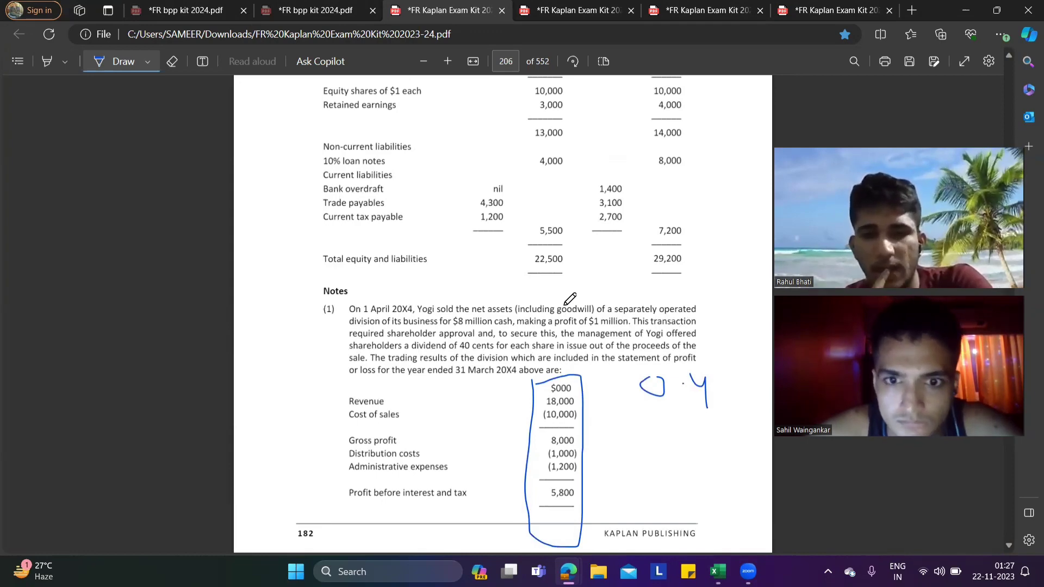
key(alt+Tab)
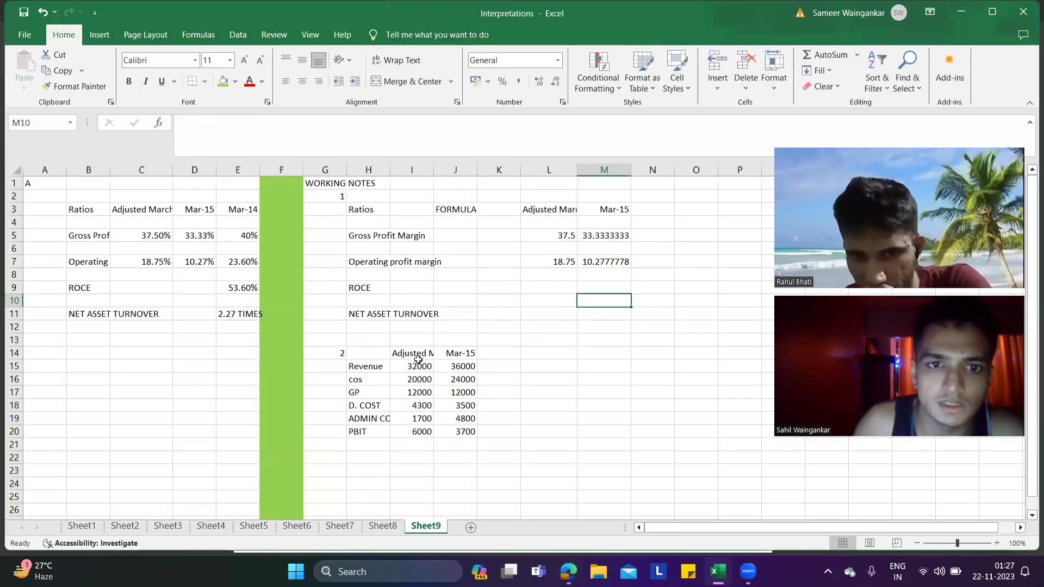
click(418, 365)
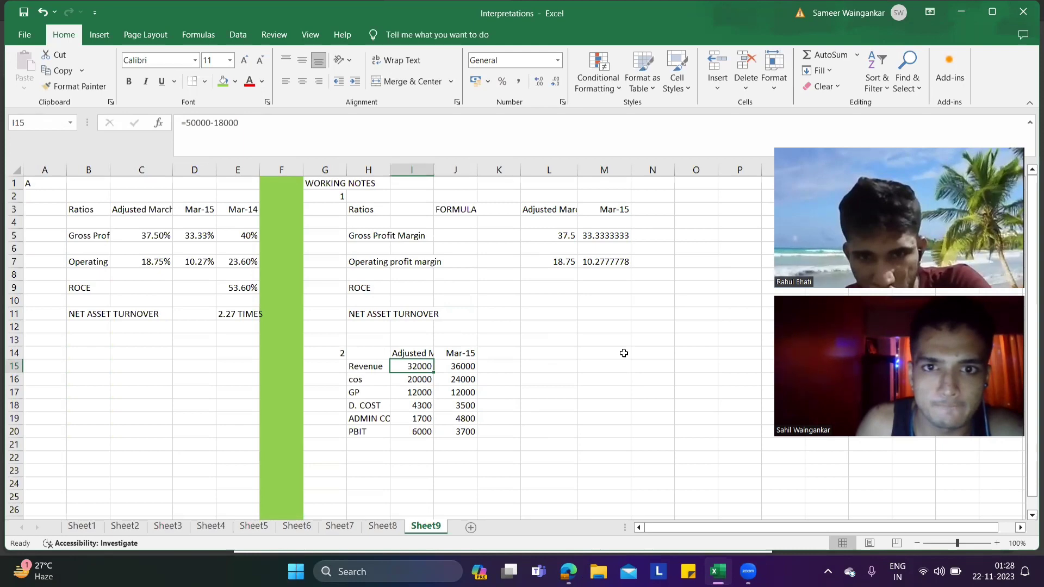
click(586, 313)
text(=)
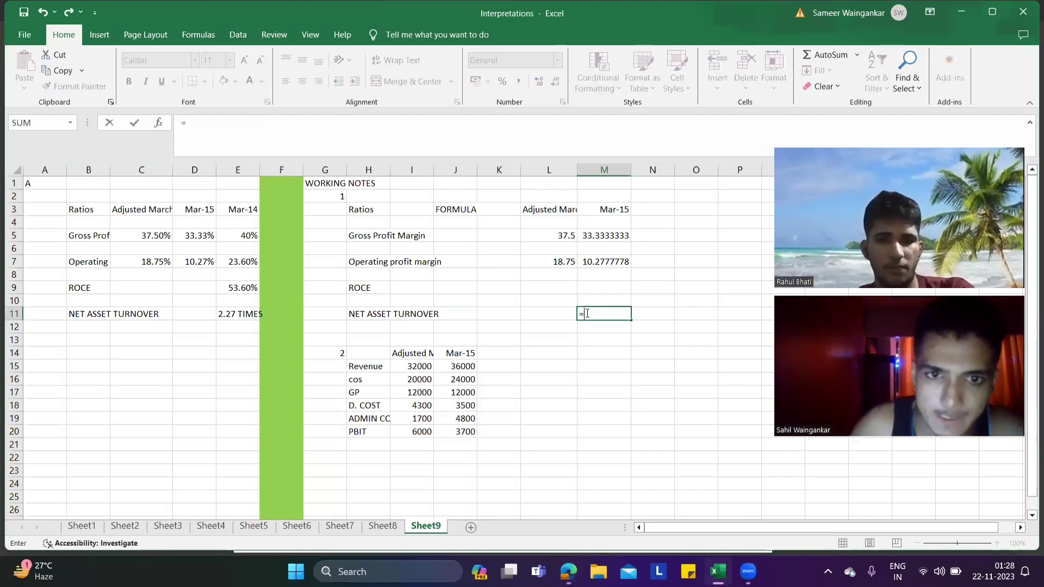
click(474, 367)
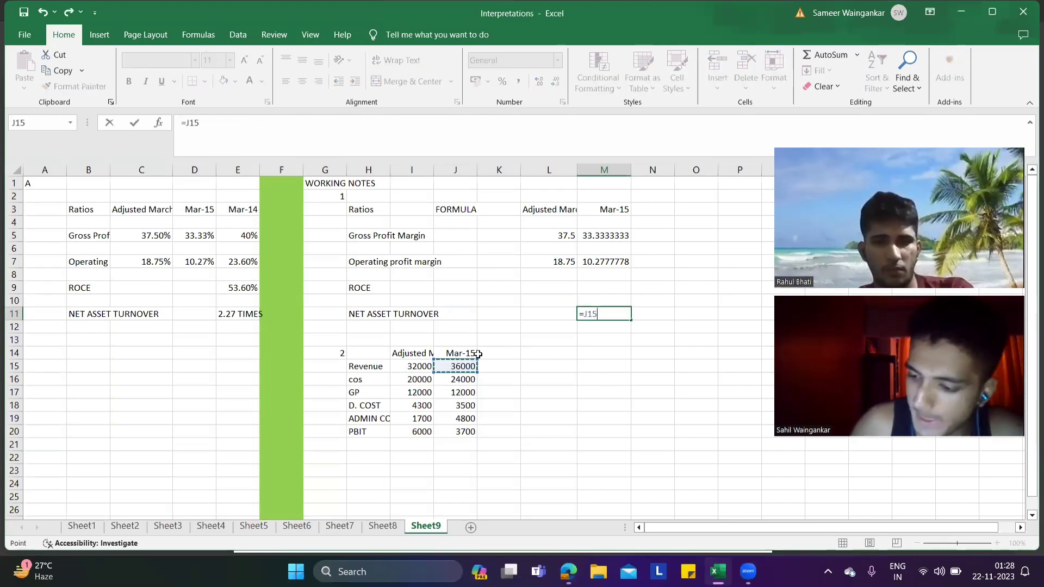
text(/)
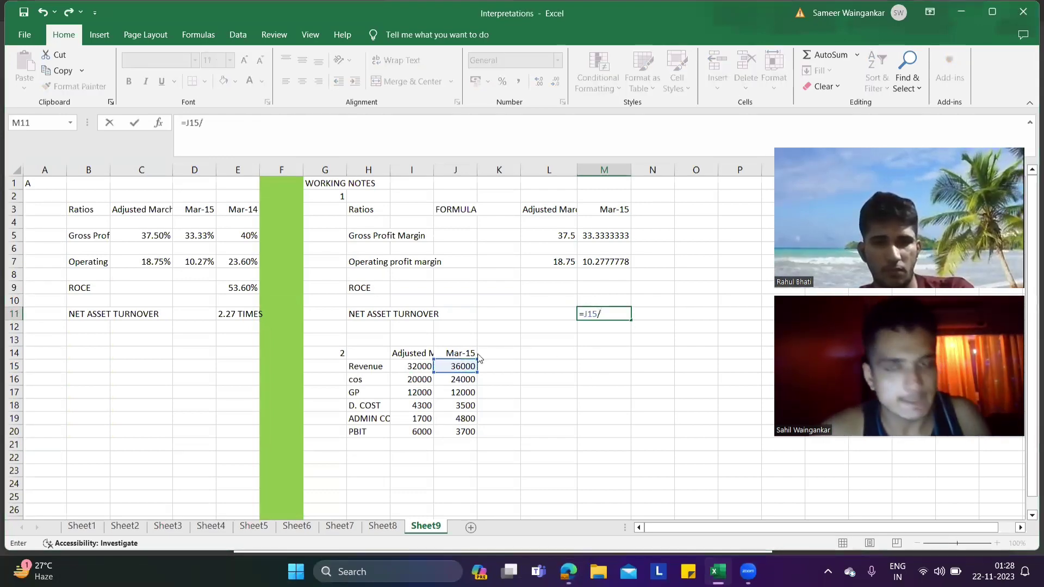
key(alt+Tab)
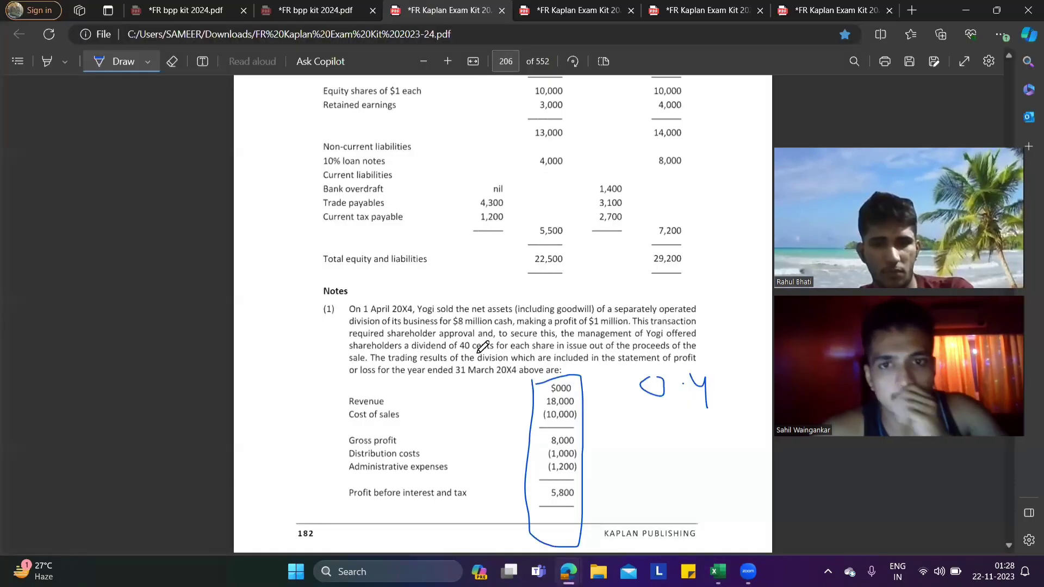
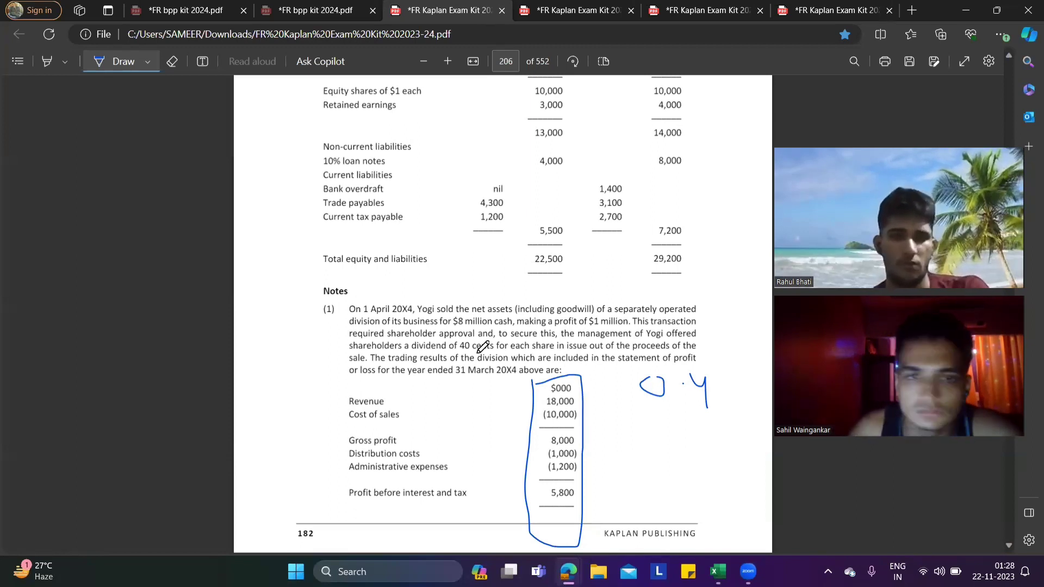
scroll(437, 418, up, 3)
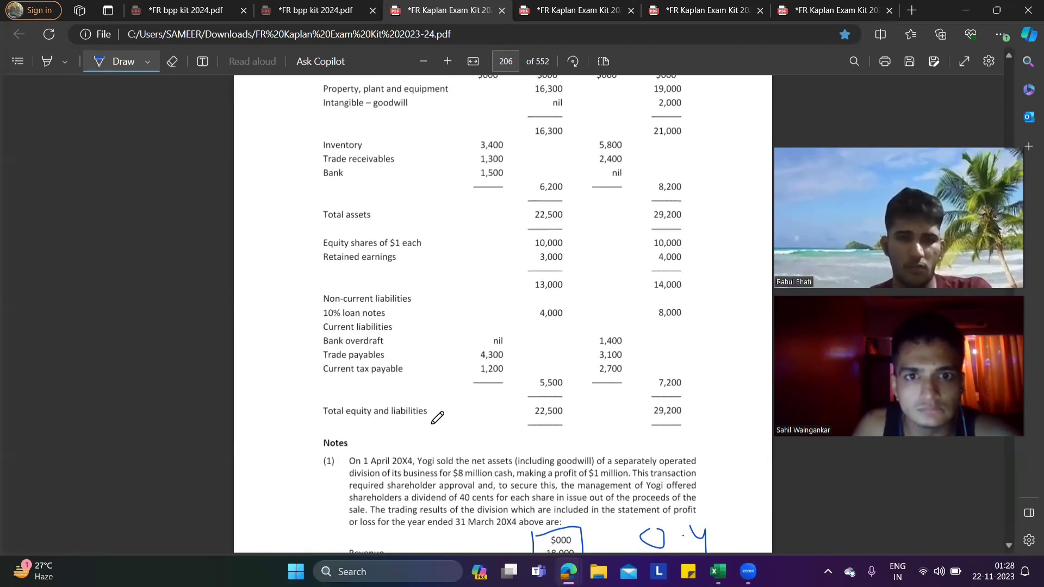
scroll(438, 417, up, 3)
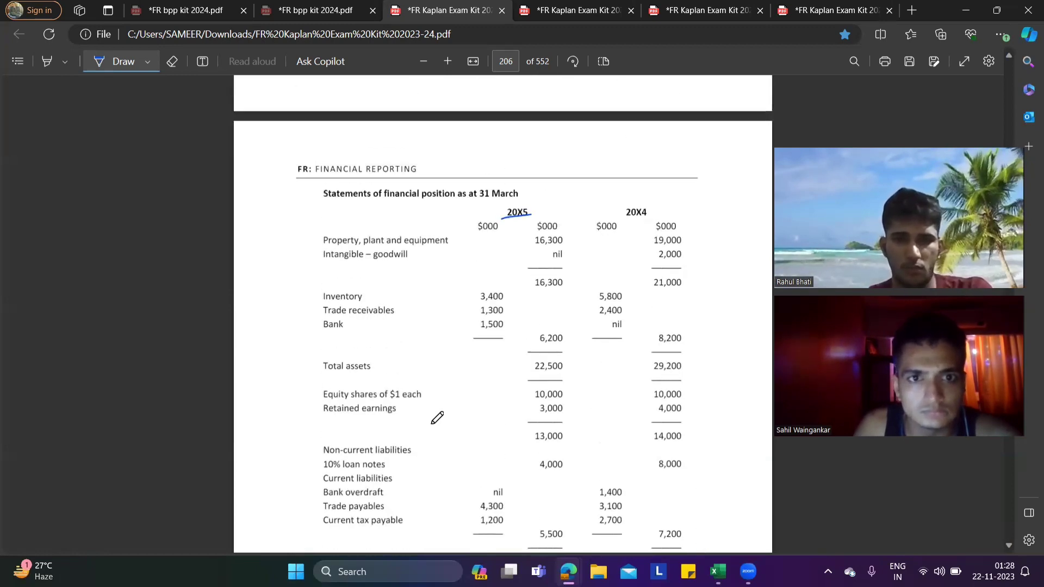
scroll(437, 418, up, 1)
scroll(437, 418, up, 3)
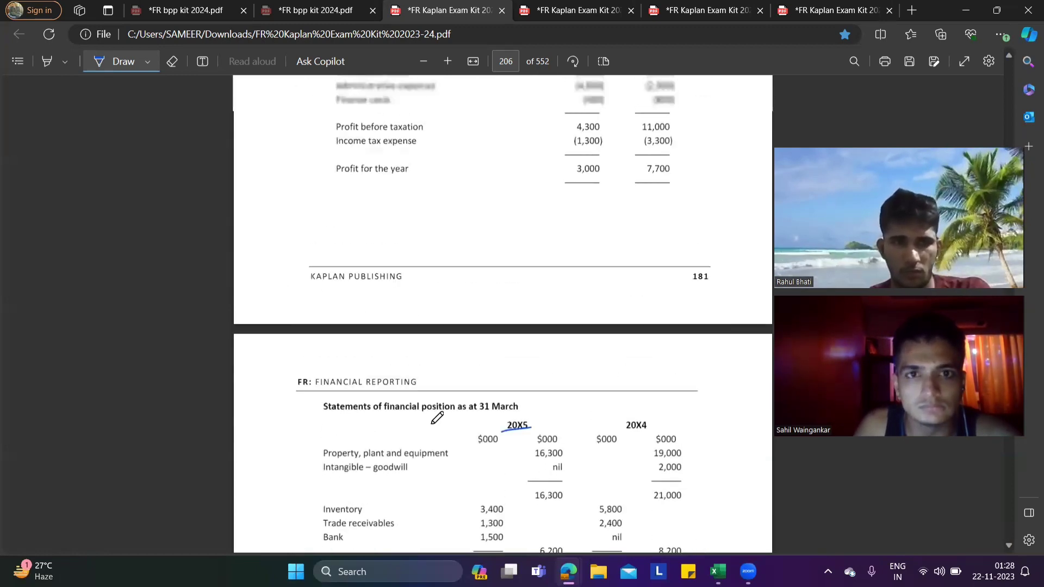
key(alt+Tab)
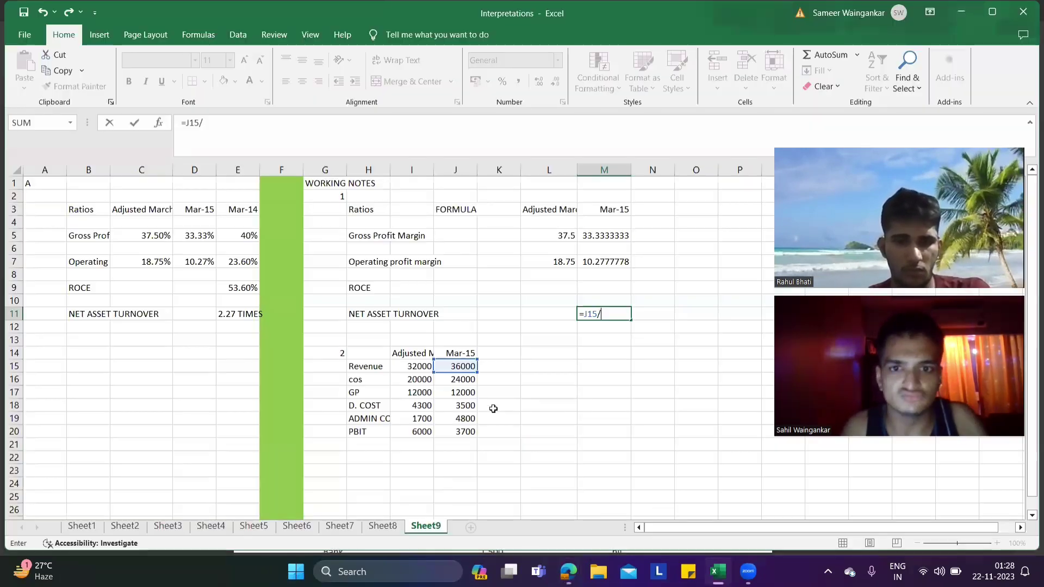
key(Escape)
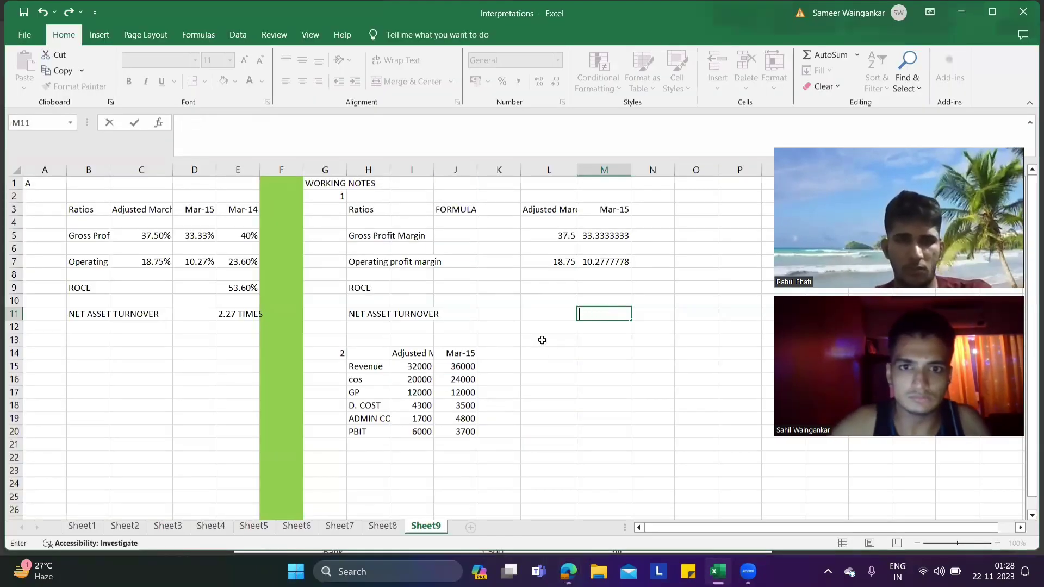
- Start the adjusted March net asset turnover formula in L11 with the adjusted revenue in I15, replacing the mistaken PBIT reference
key(Left)
text(=)
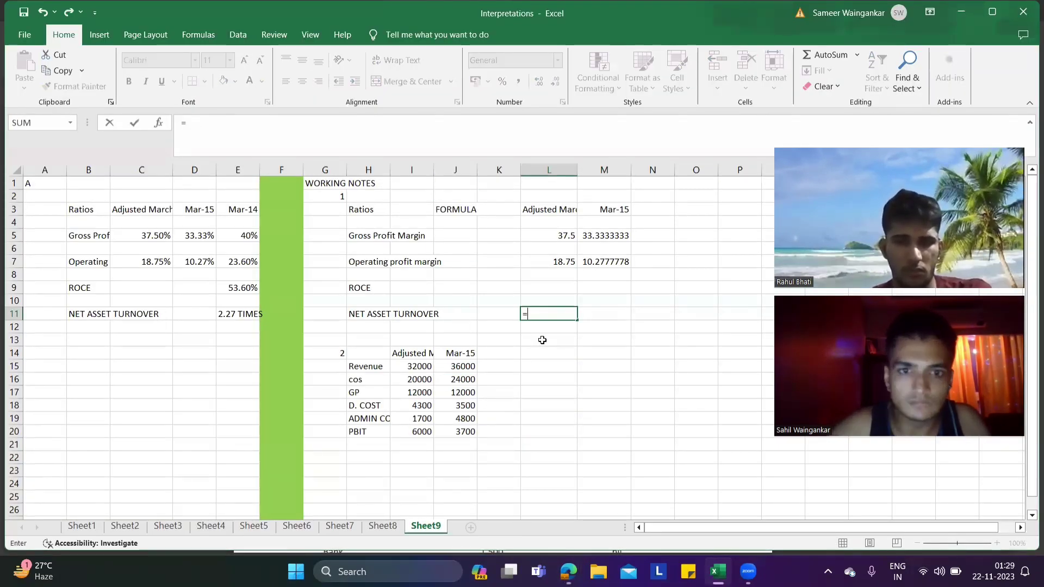
click(416, 431)
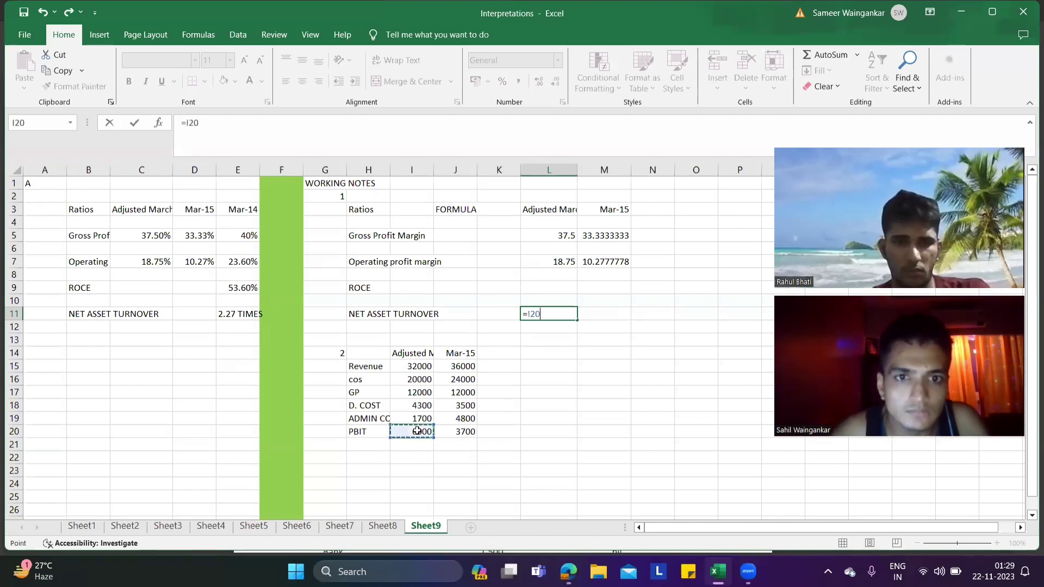
key(alt)
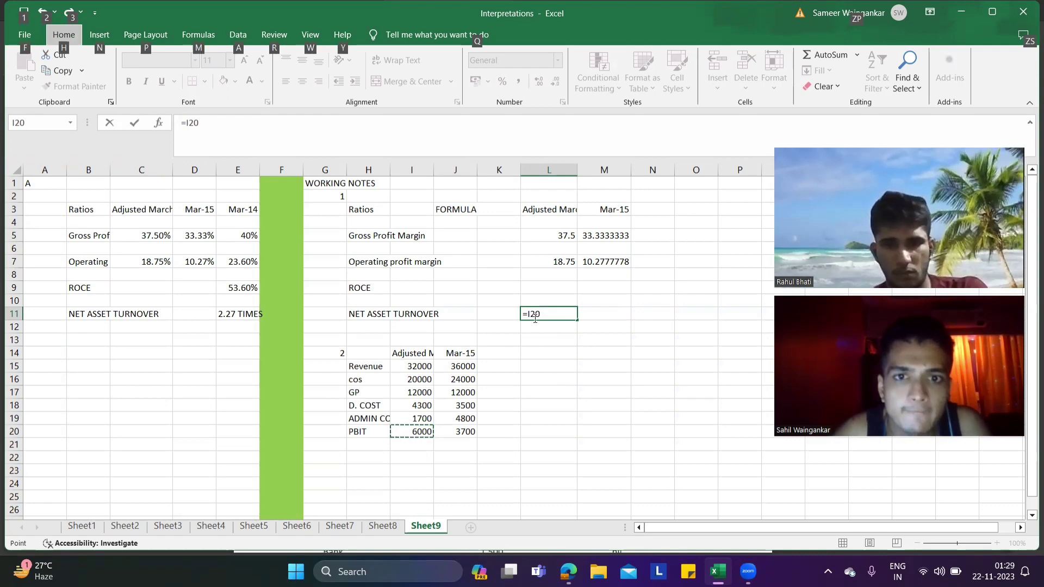
key(Escape)
key(BackSpace)
key(BackSpace)
key(BackSpace)
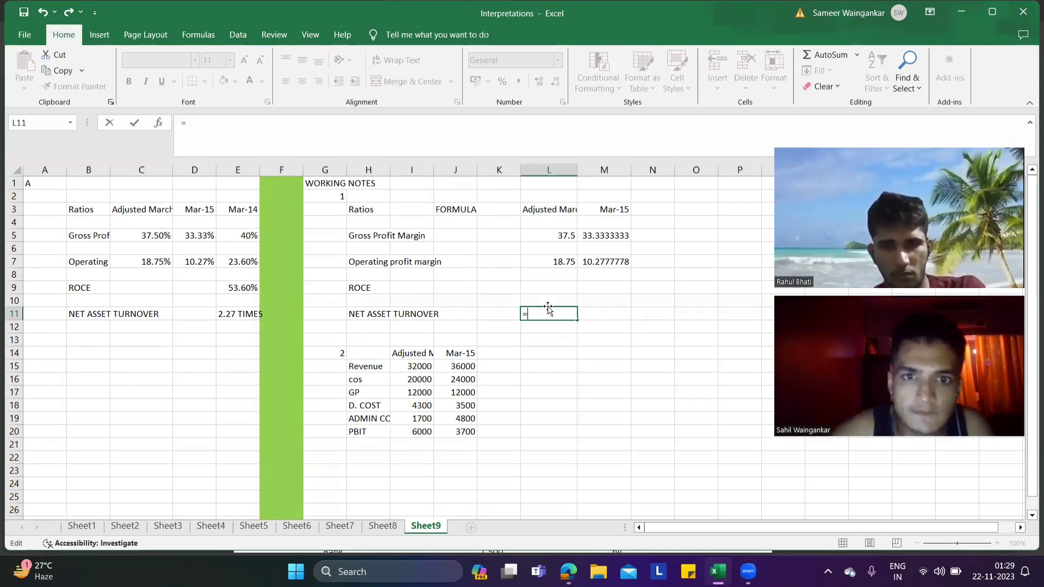
click(423, 368)
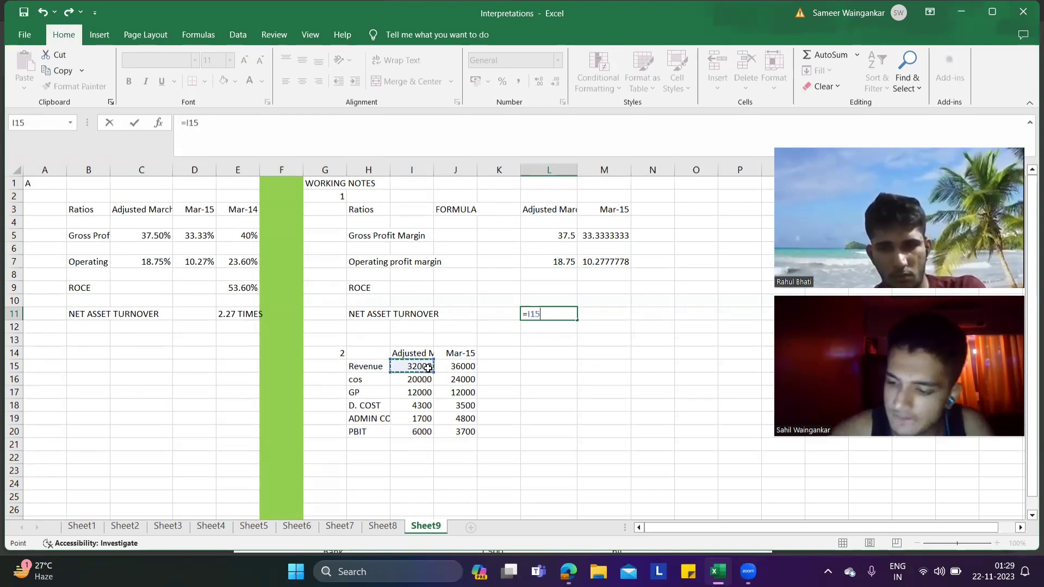
- Look up the 20X4 total assets in the exam kit and extend the L11 formula to =I15/29200-
key(alt+Tab)
scroll(459, 342, up, 3)
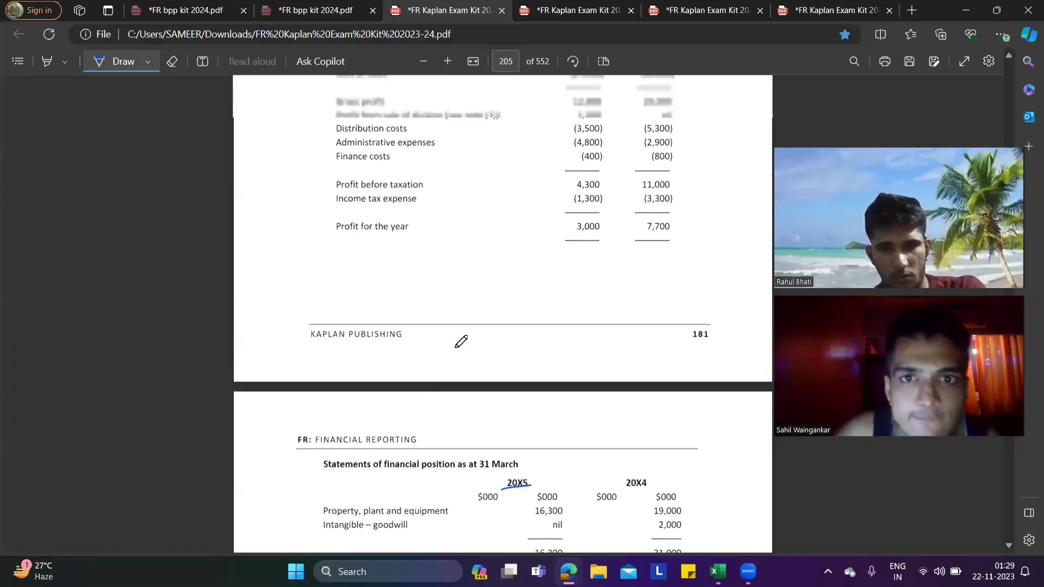
scroll(499, 341, up, 2)
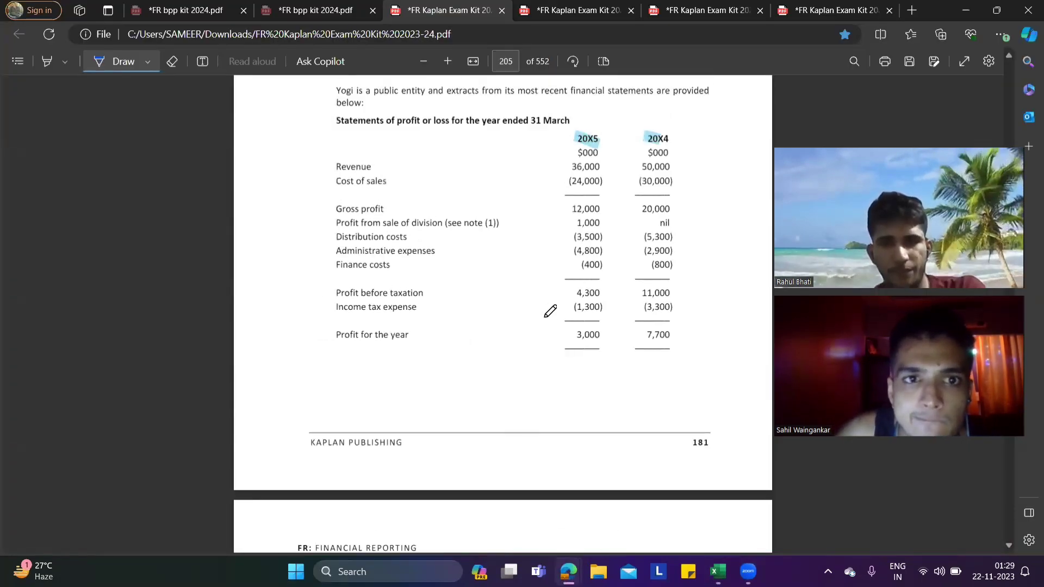
scroll(562, 312, down, 7)
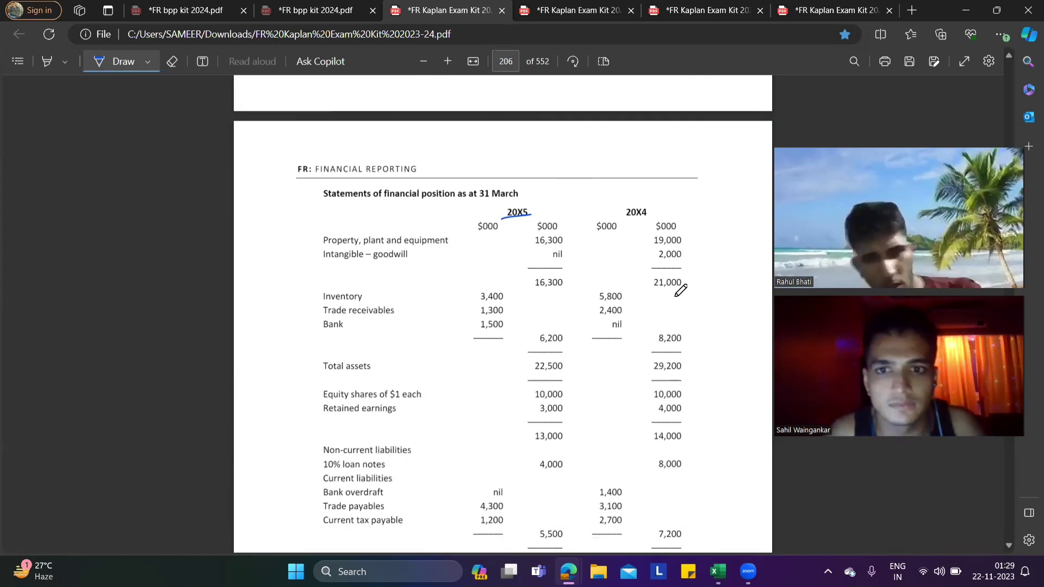
key(alt+Tab)
key(alt+Tab)
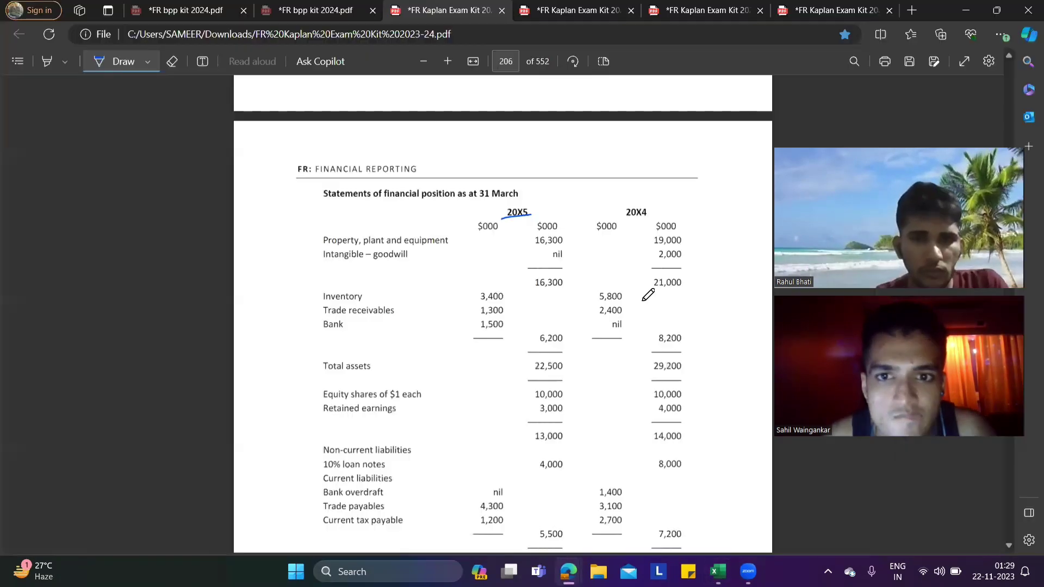
key(alt+Tab)
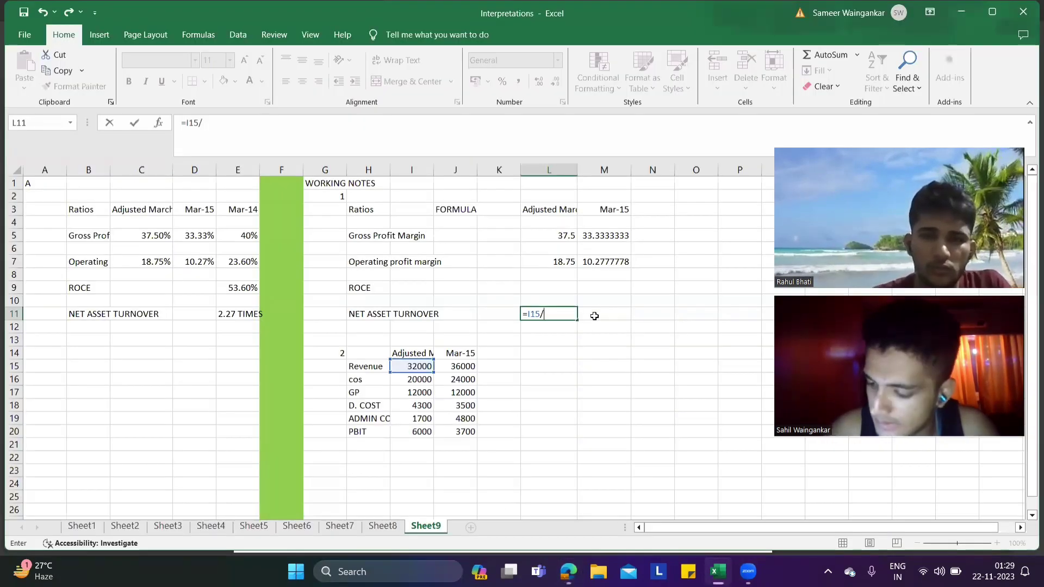
text(29200-)
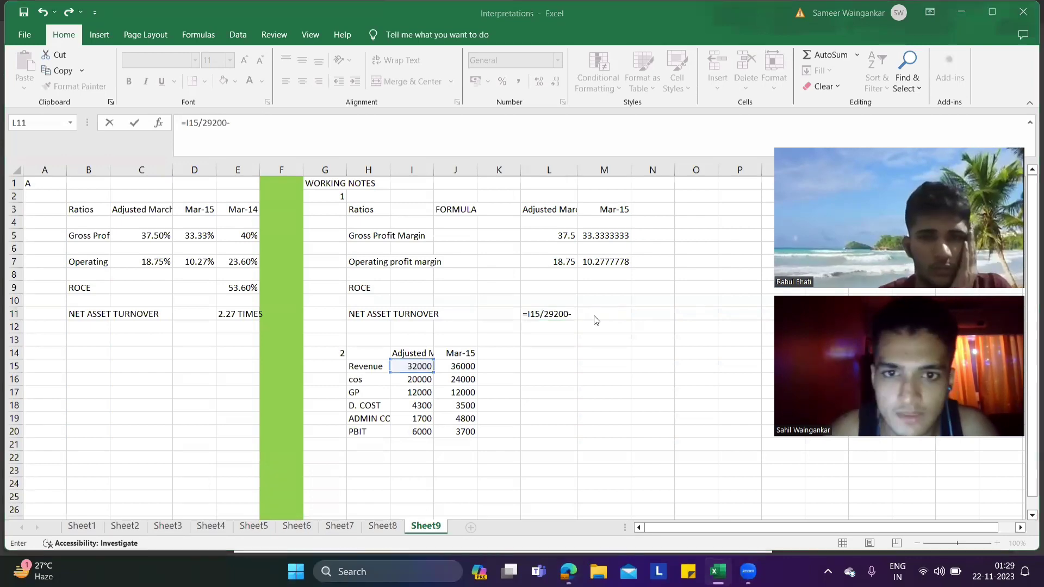
- Look up the 20X4 current liabilities in the exam kit and complete the L11 formula as =I15/29200-7200
key(alt+Tab)
scroll(568, 326, down, 3)
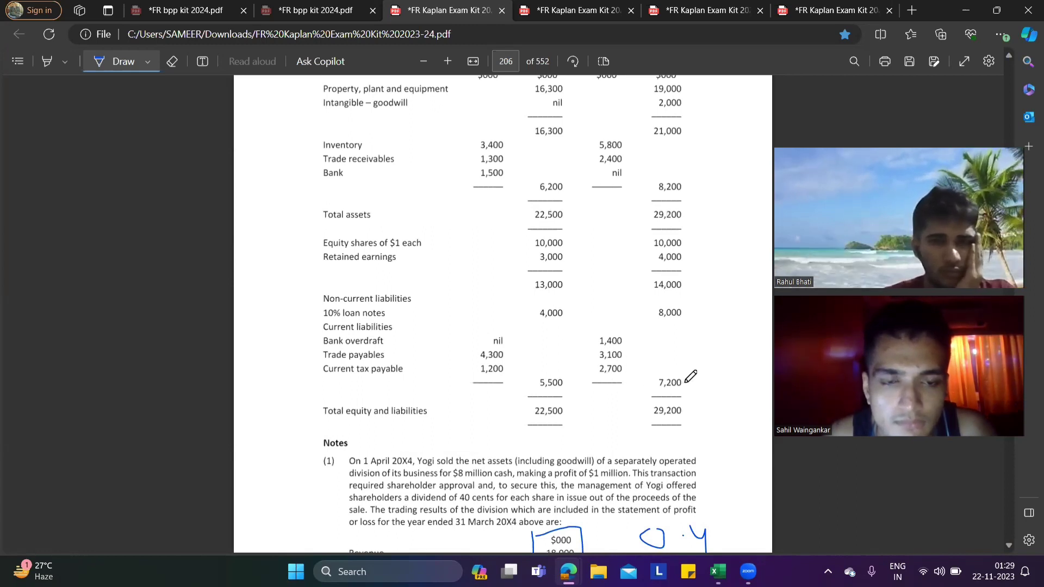
key(alt+Tab)
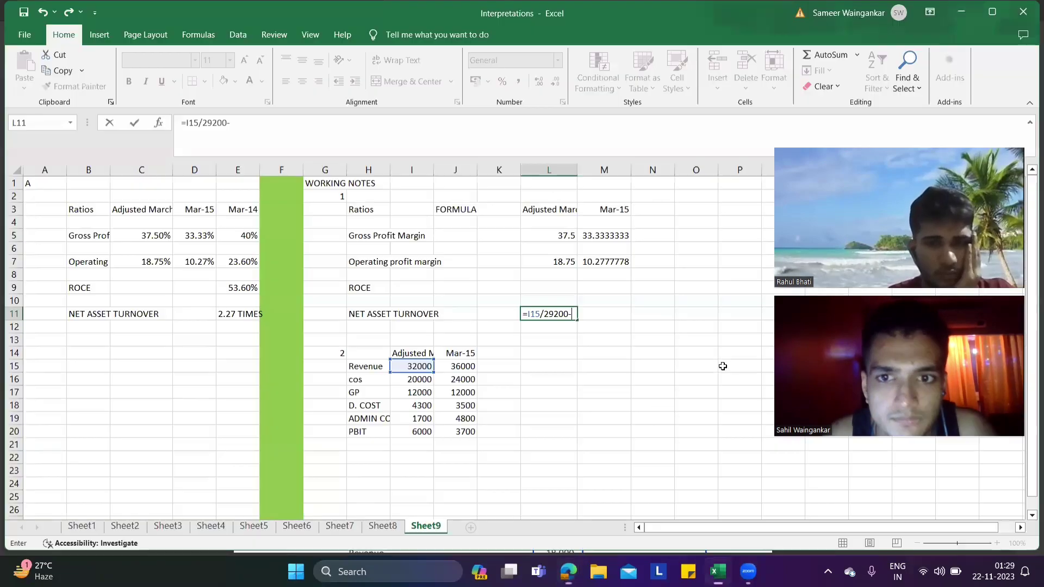
text(7200)
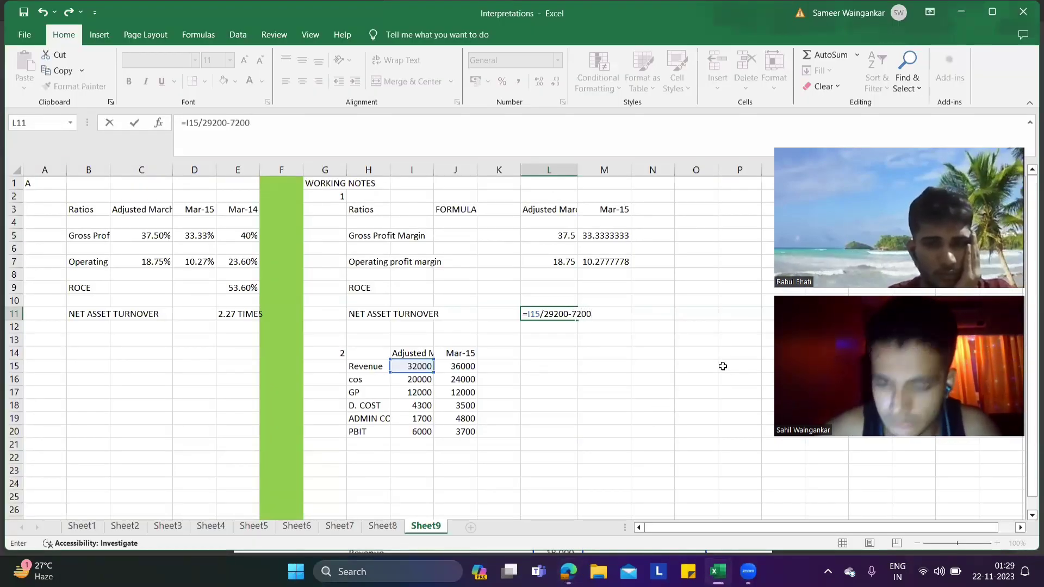
key(Return)
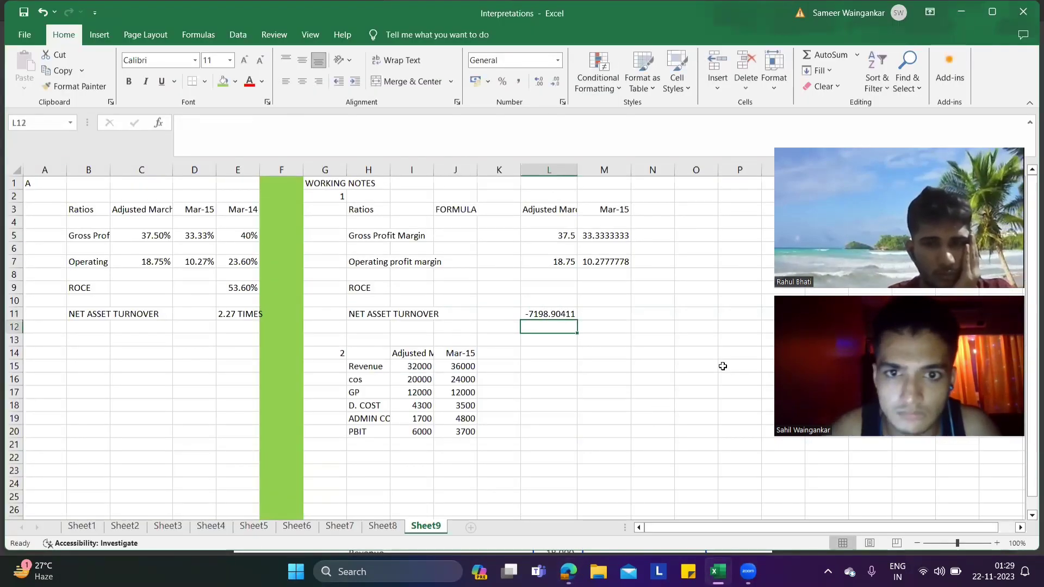
- Correct the adjusted net asset turnover formula in L11 to =I15/22000
click(545, 313)
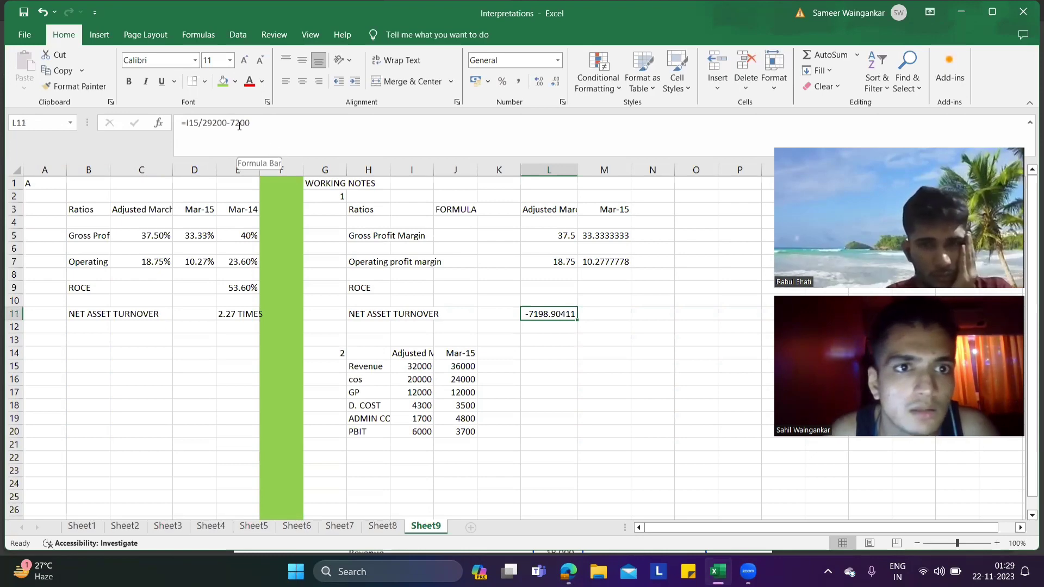
click(259, 123)
drag(259, 123, 208, 126)
key(BackSpace)
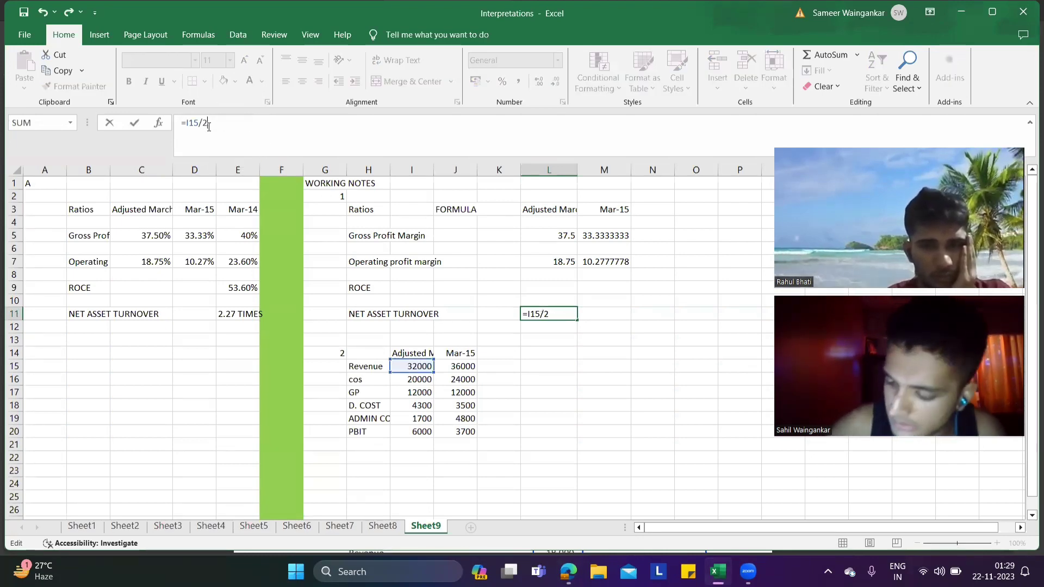
text(2000)
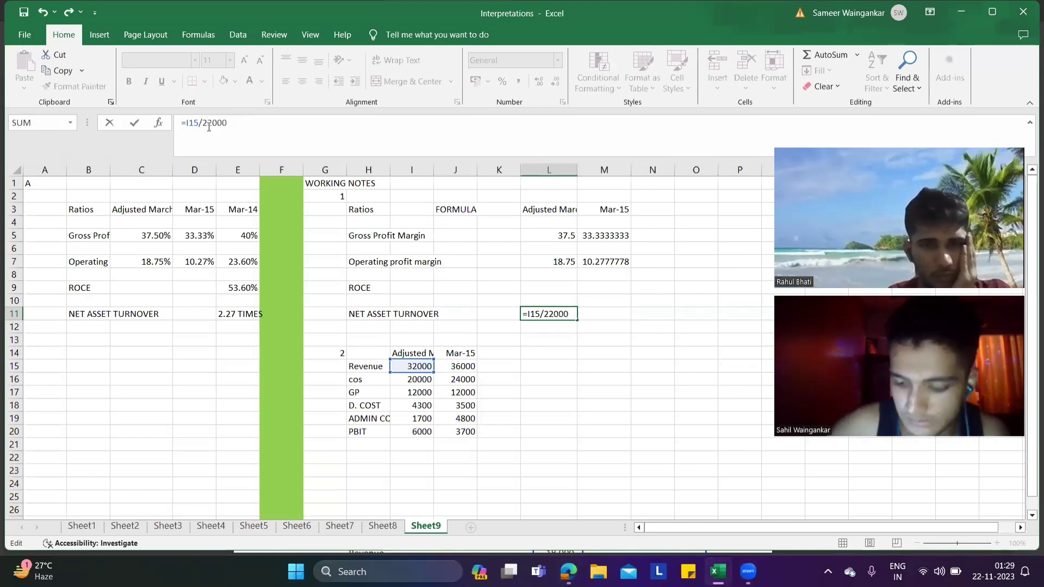
key(Return)
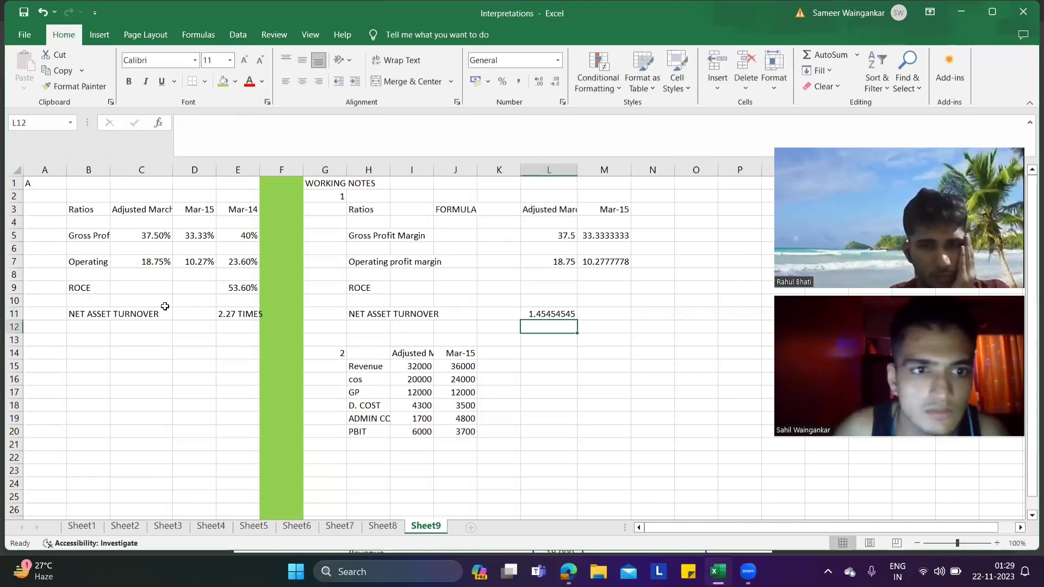
- Enter the adjusted March net asset turnover of 1.45 in C11 of the main ratio table
click(163, 310)
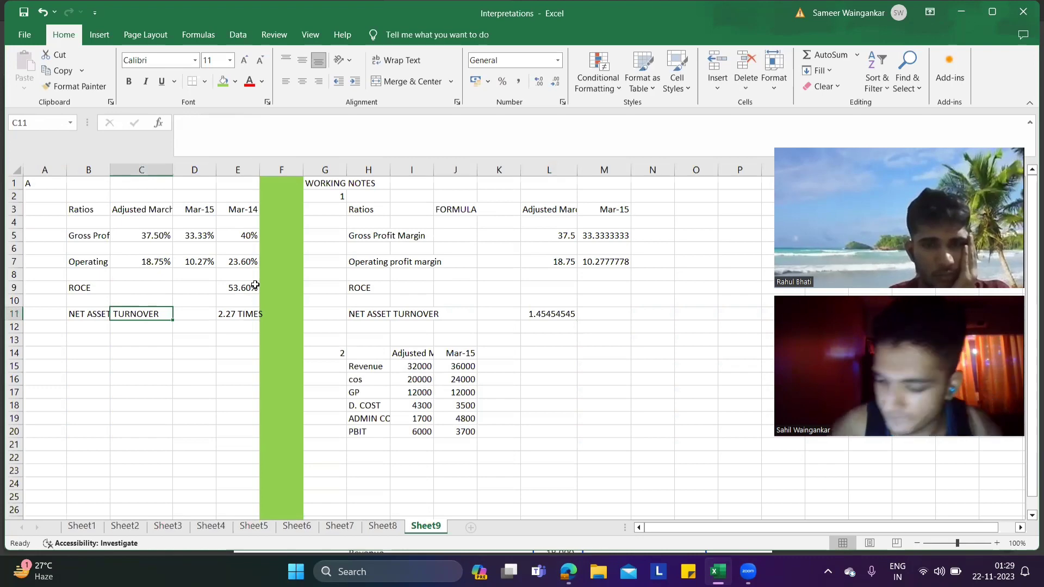
text(1.45)
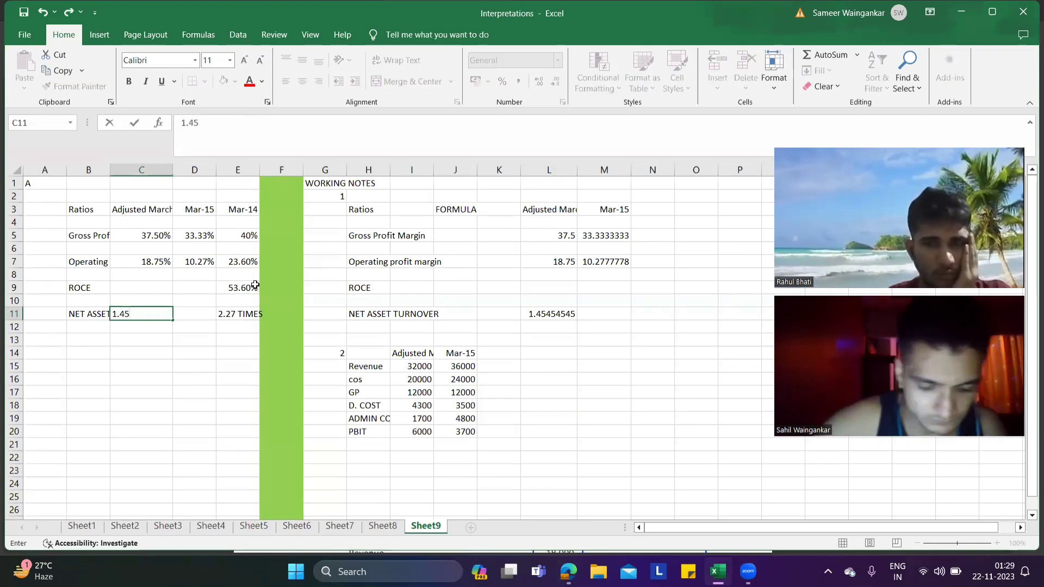
- Complete the adjusted March net asset turnover entry in C11 as 1.45 TIMES
text( TIMES)
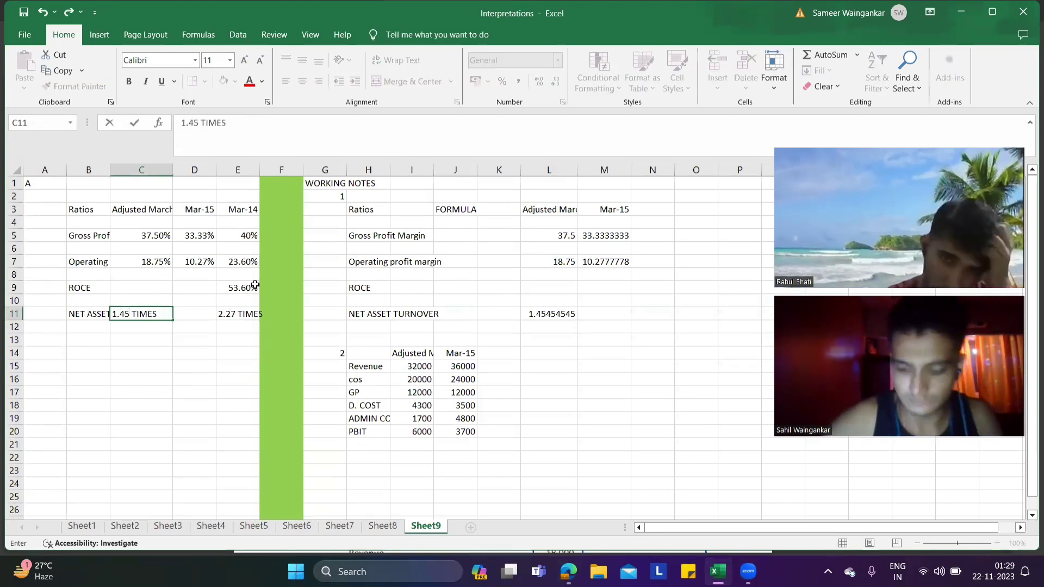
key(Return)
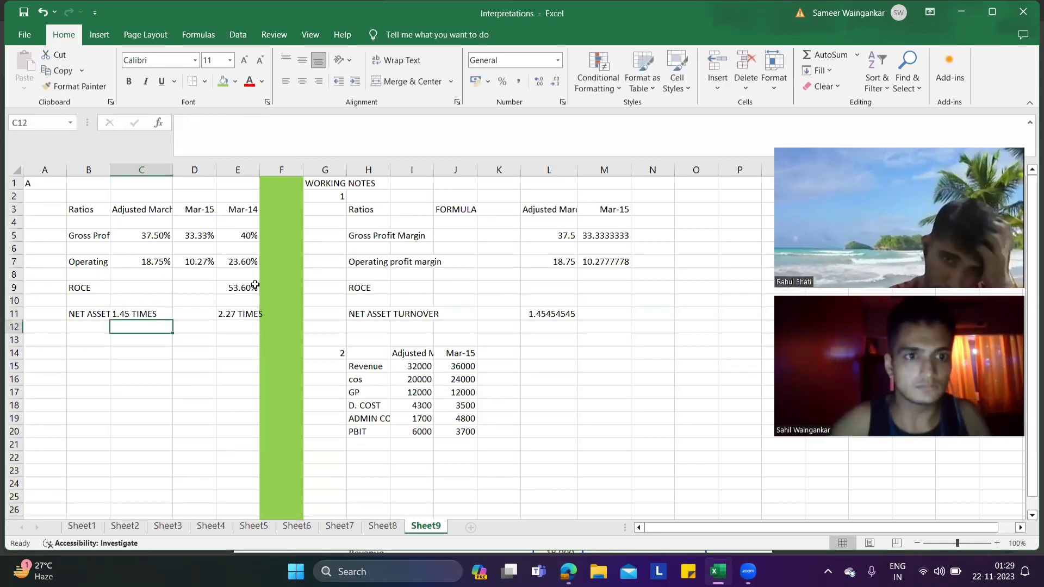
click(184, 313)
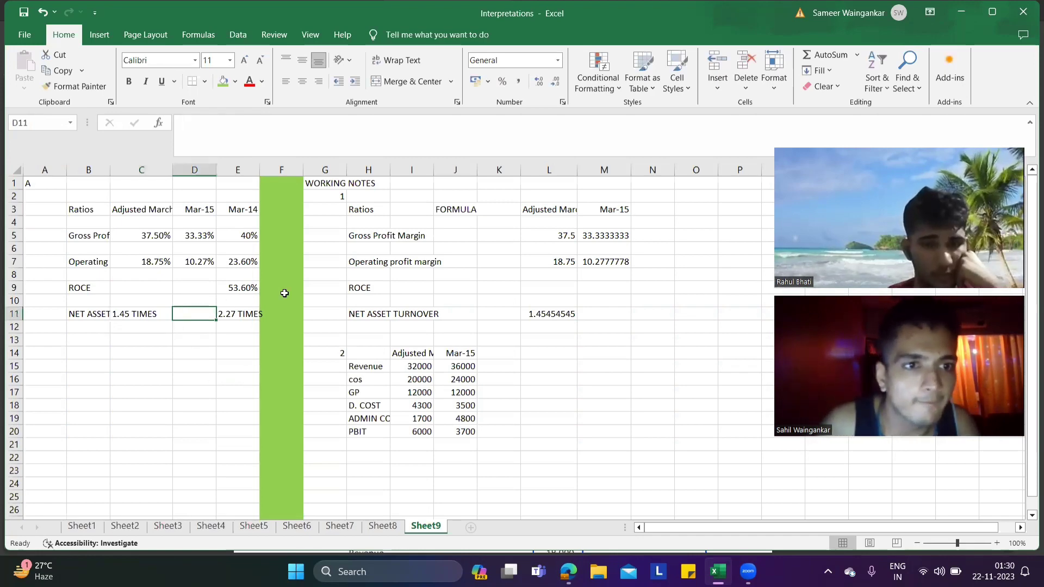
- Switch to the Kaplan Exam Kit PDF in Edge to review Yogi's statement of financial position, notes and given ratios, and return to Excel
click(560, 289)
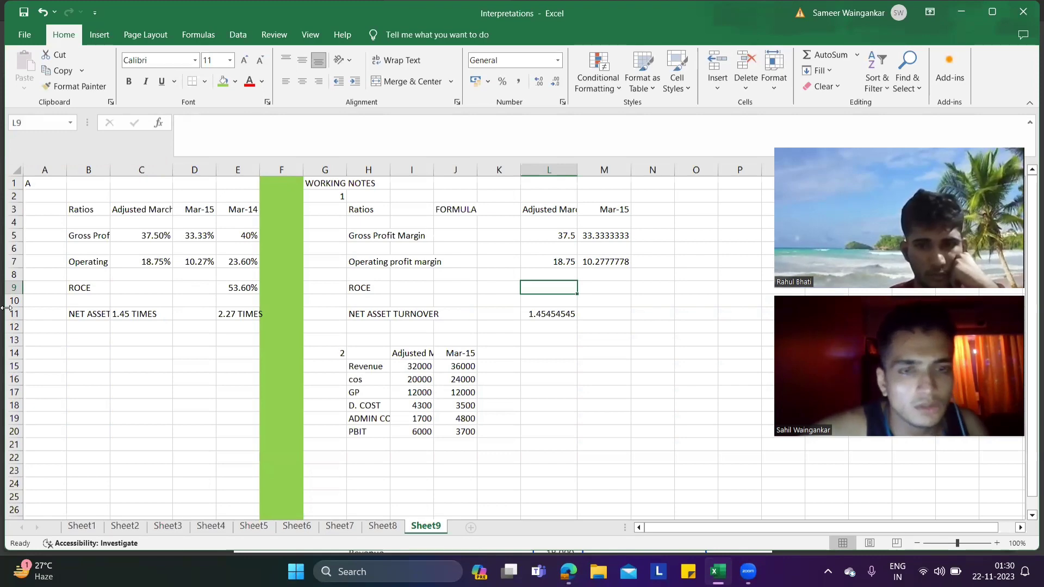
key(alt)
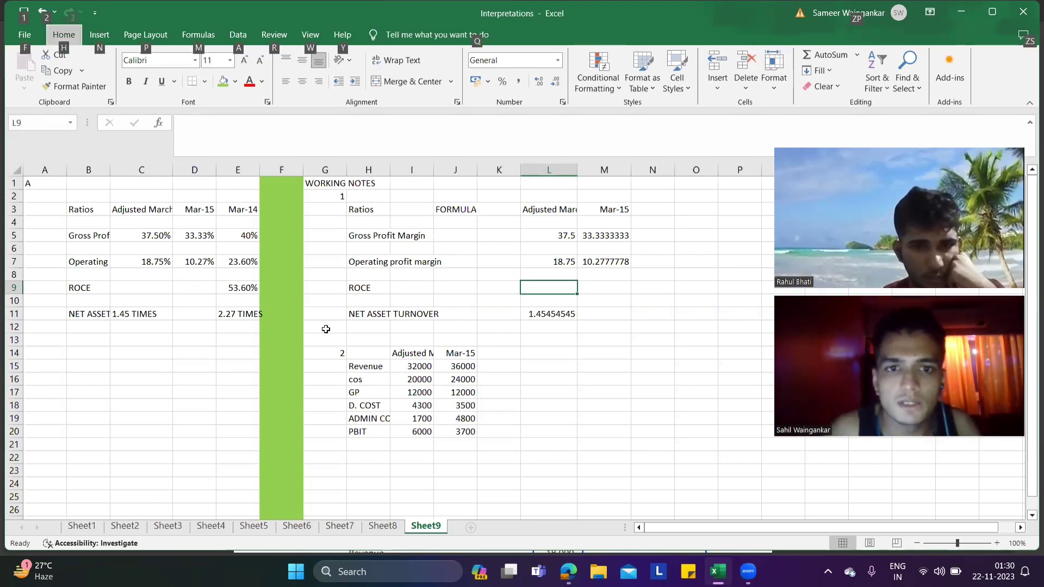
key(alt+Tab)
scroll(512, 291, up, 1)
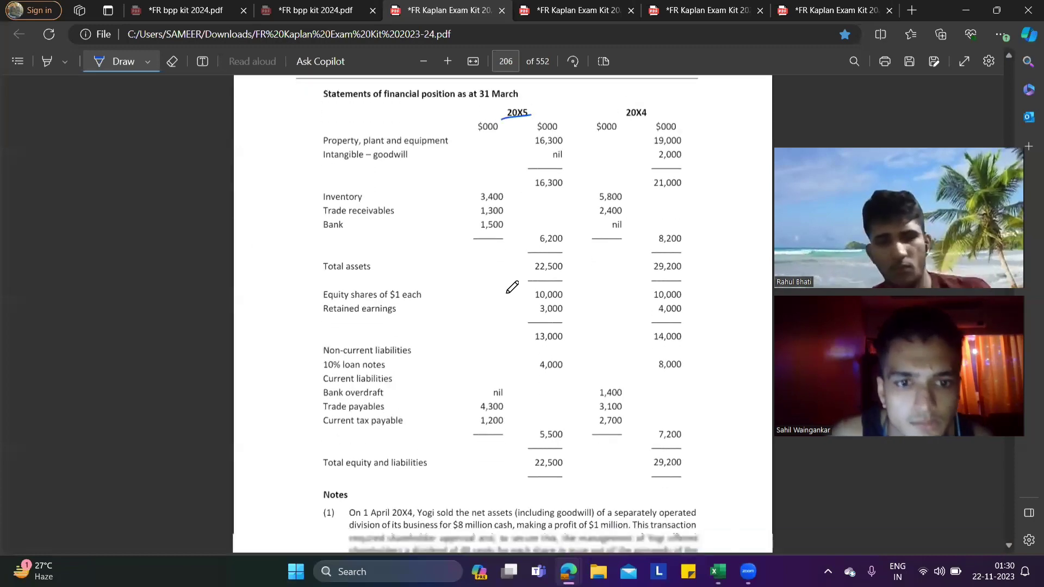
scroll(512, 288, down, 4)
scroll(512, 287, down, 8)
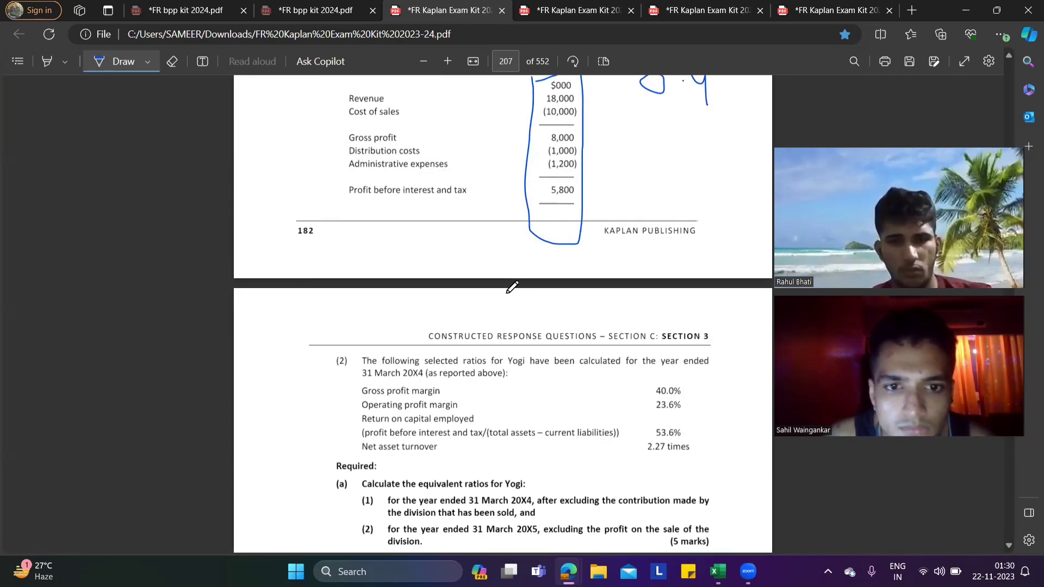
scroll(513, 291, up, 4)
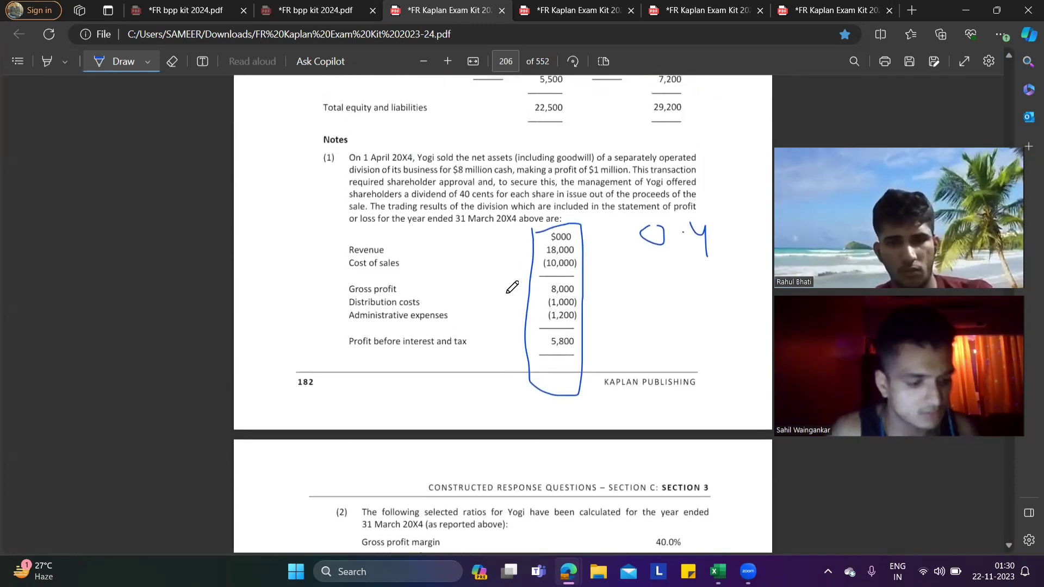
key(alt+Tab)
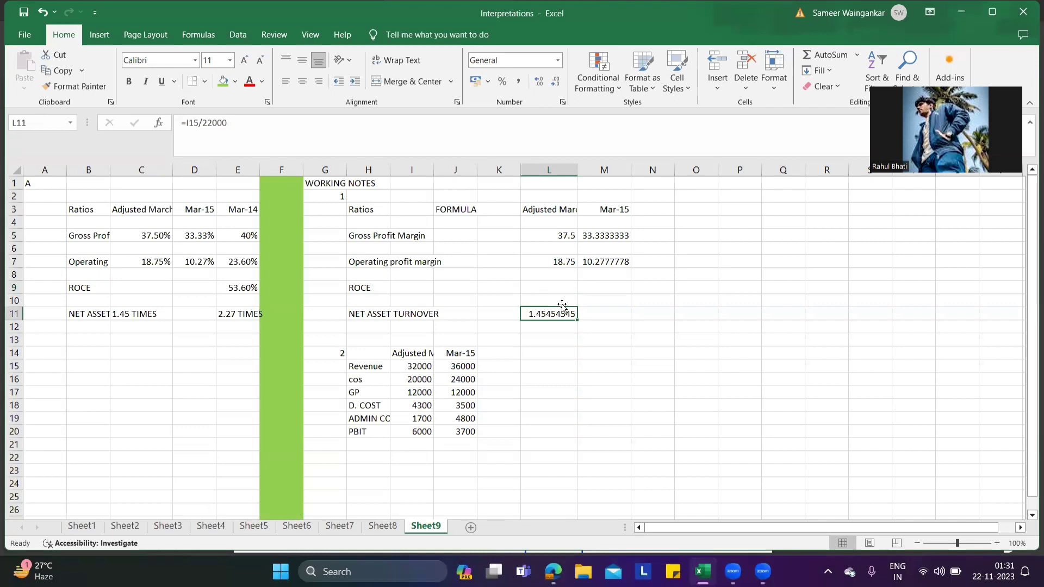
- Calculate the adjusted March ROCE in L9 of the working notes with the formula =I20/22000*100
click(556, 287)
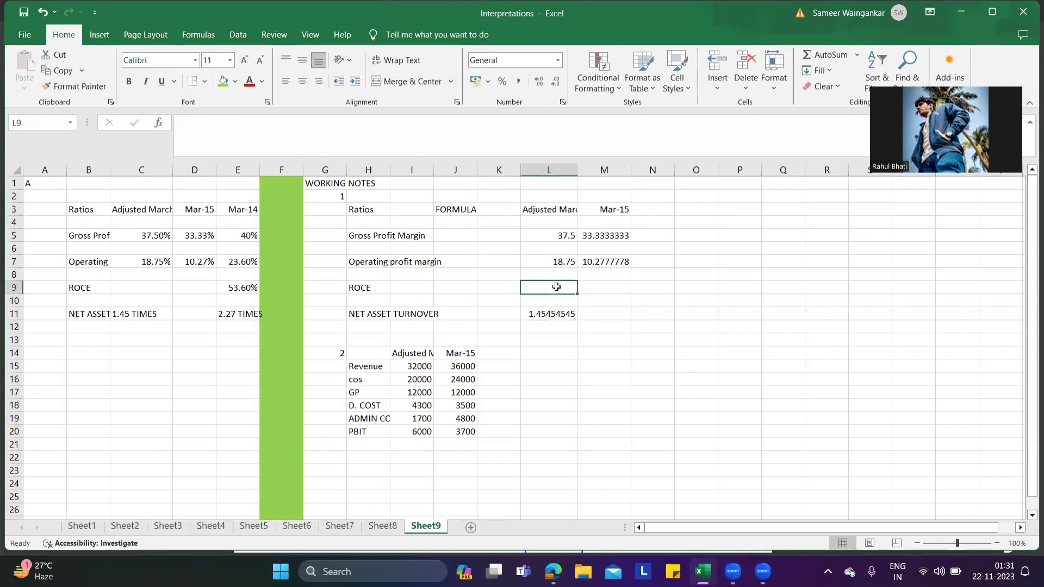
text(=)
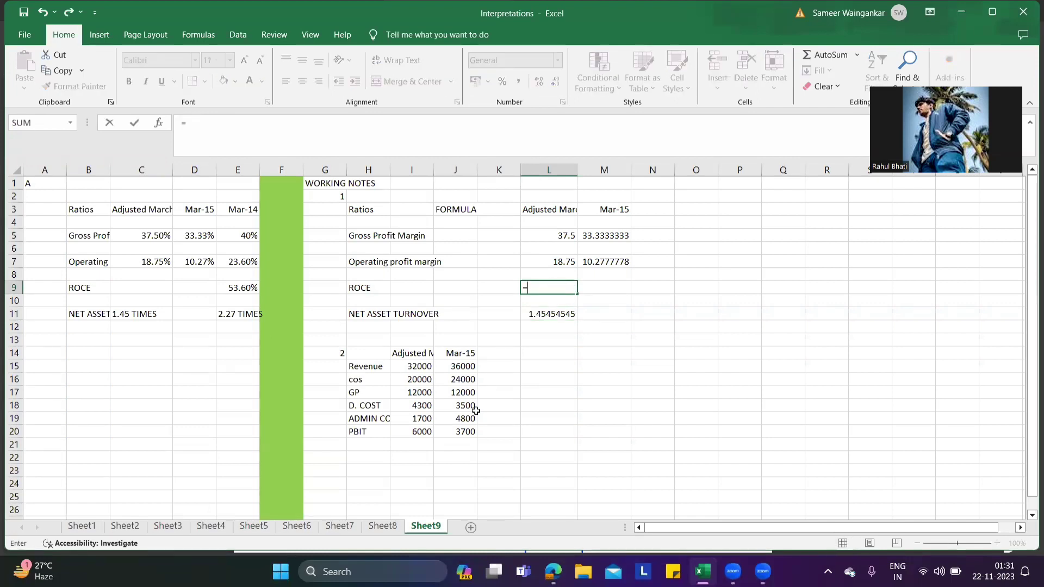
click(426, 431)
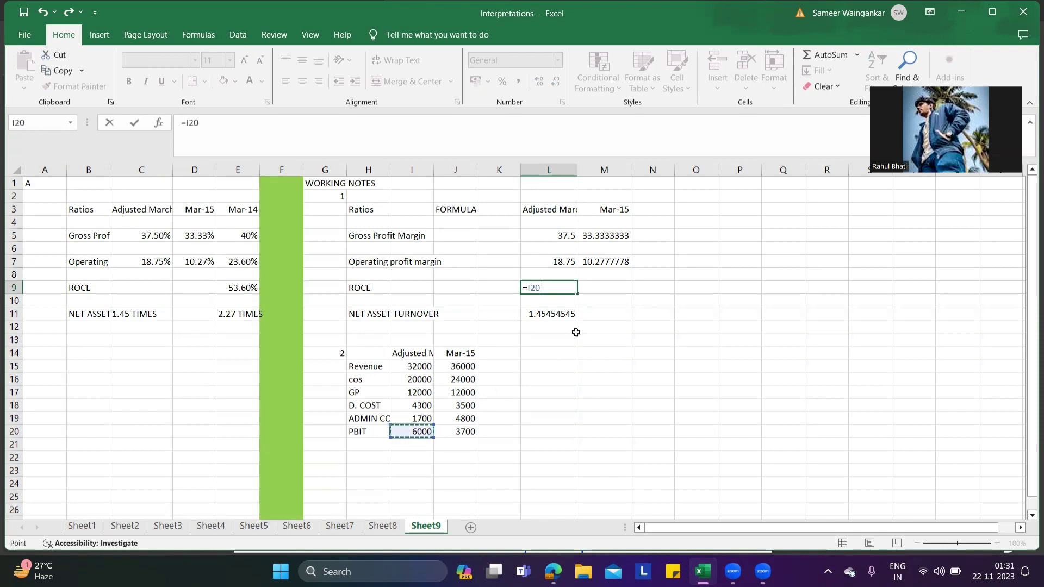
text(/220000)
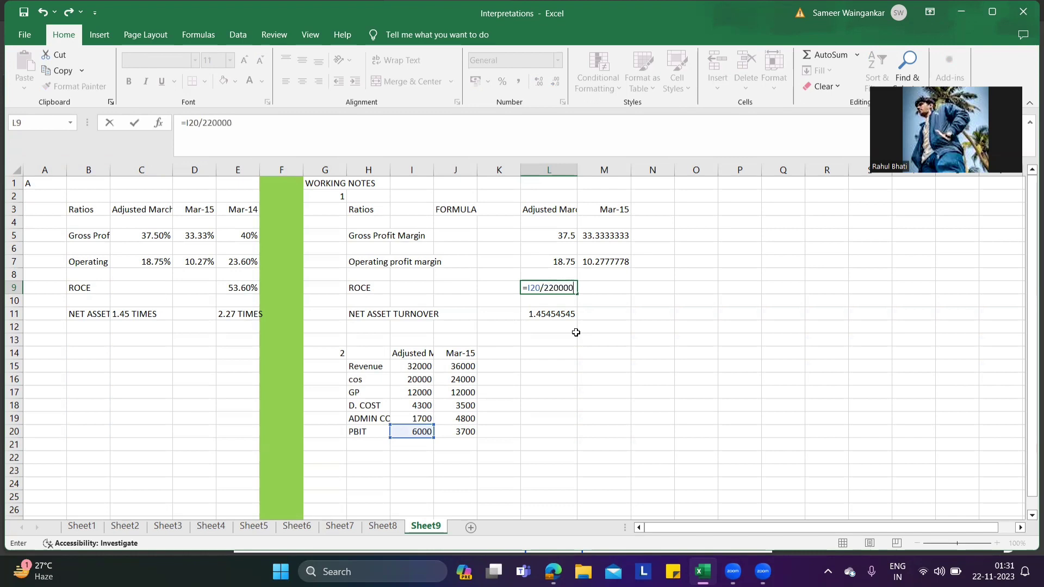
key(Return)
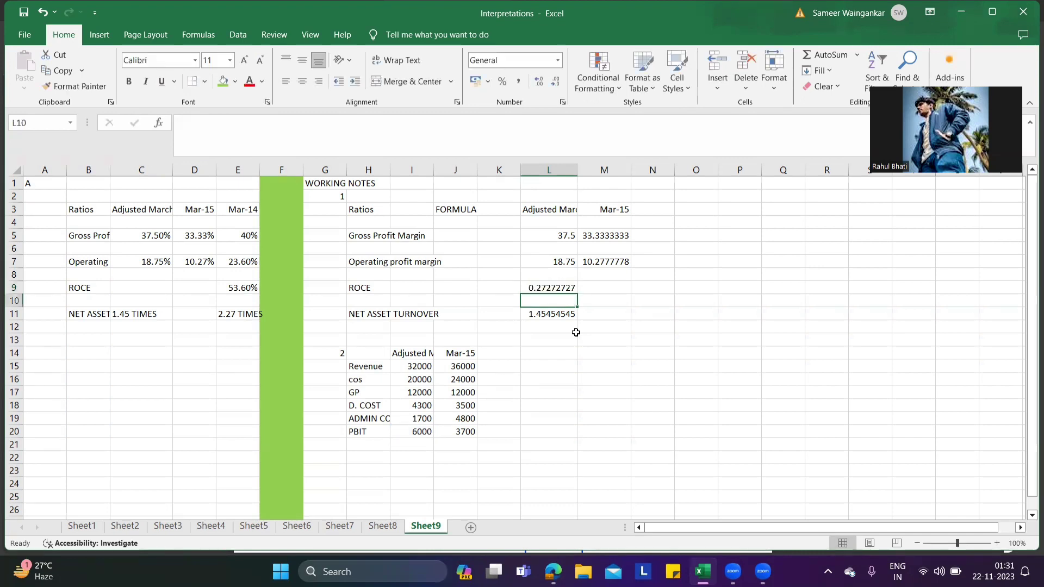
click(553, 284)
click(422, 144)
text(*100)
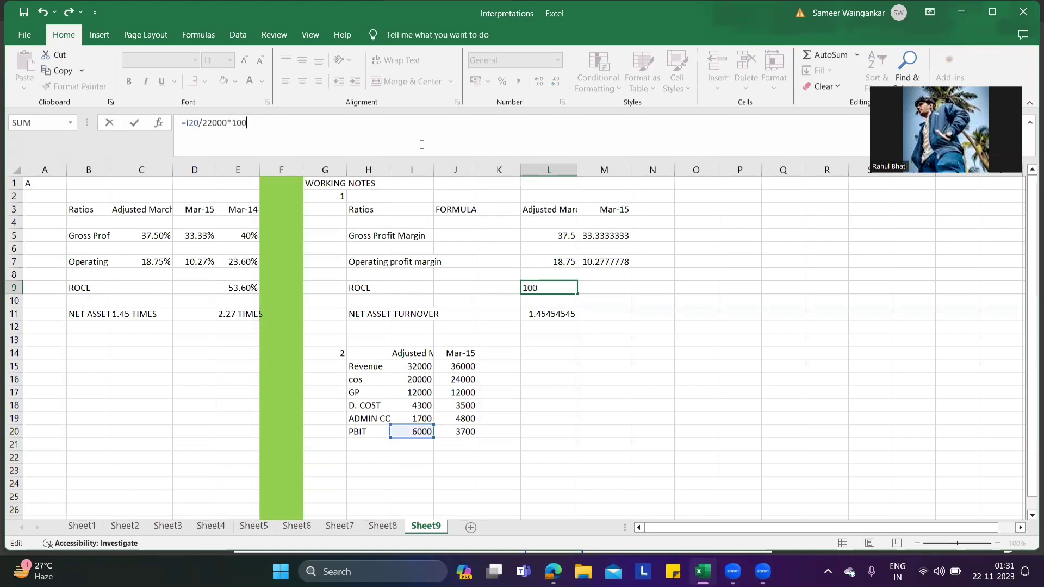
key(Return)
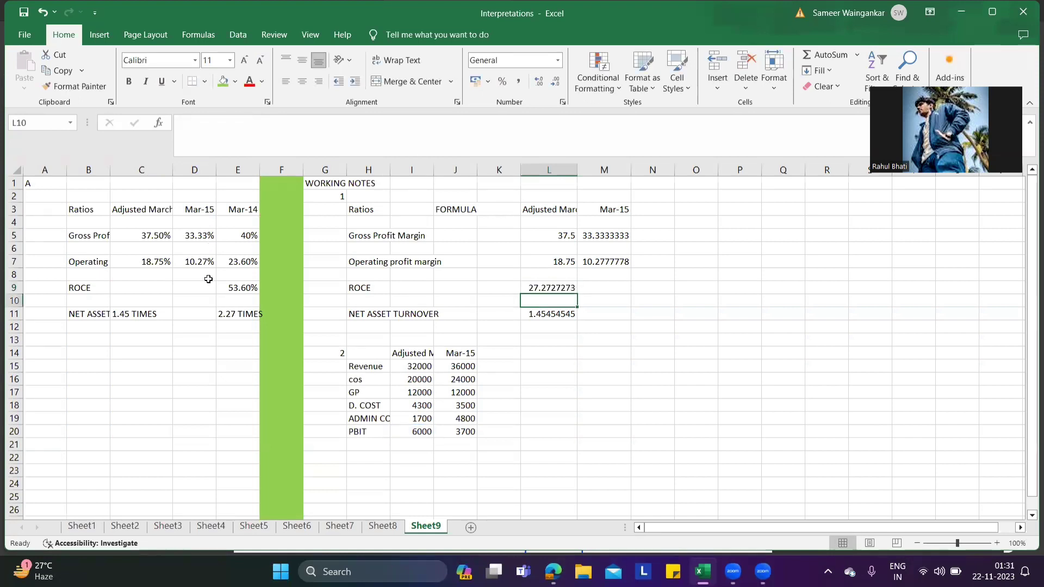
- Enter 27.27% as the adjusted March ROCE in C9 of the ratios table
click(142, 287)
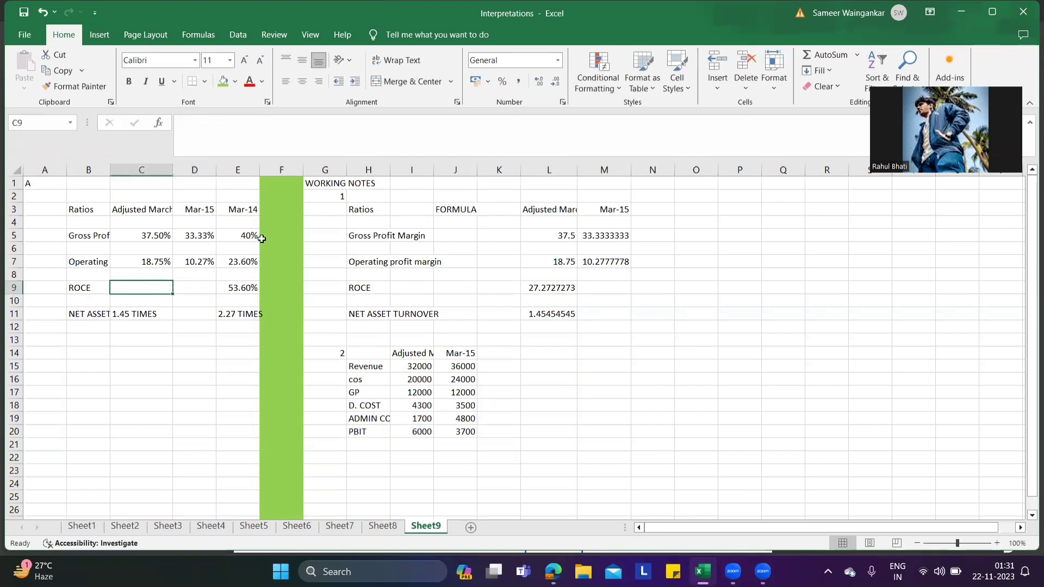
text(27.27)
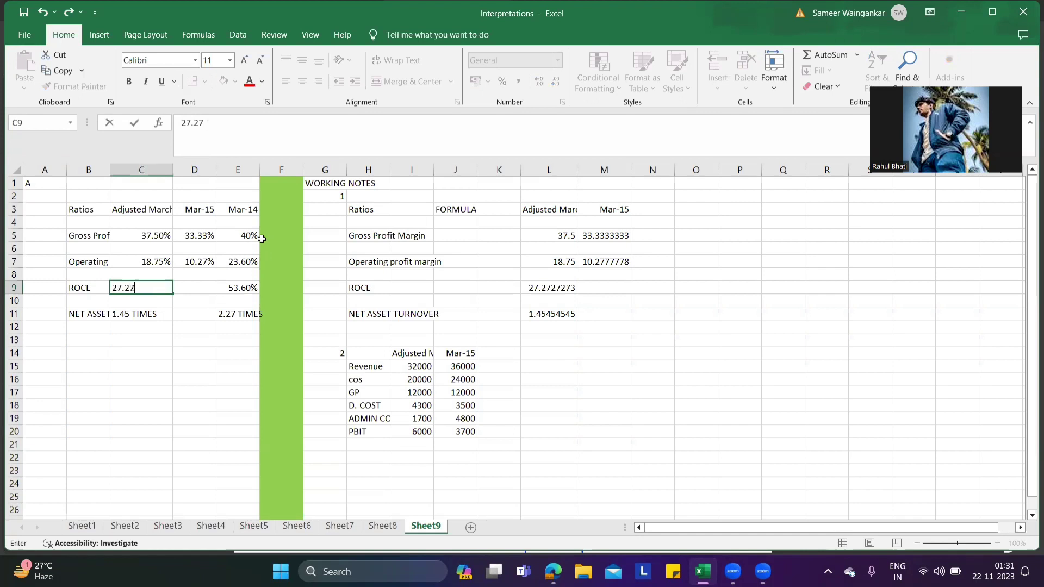
text(%)
key(Tab)
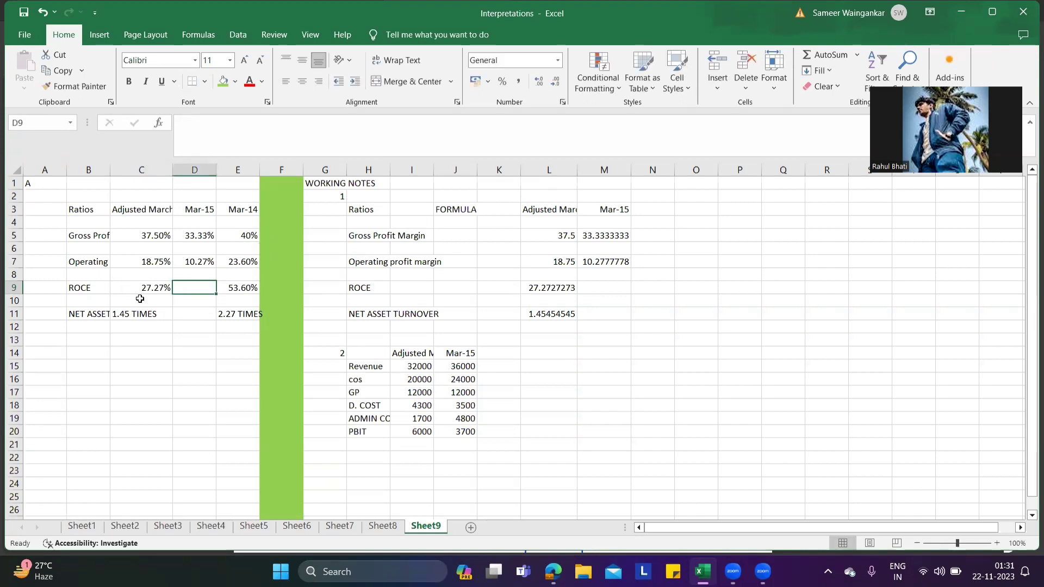
- Make the adjusted March ratio values in C5:C11 bold
drag(101, 209, 140, 307)
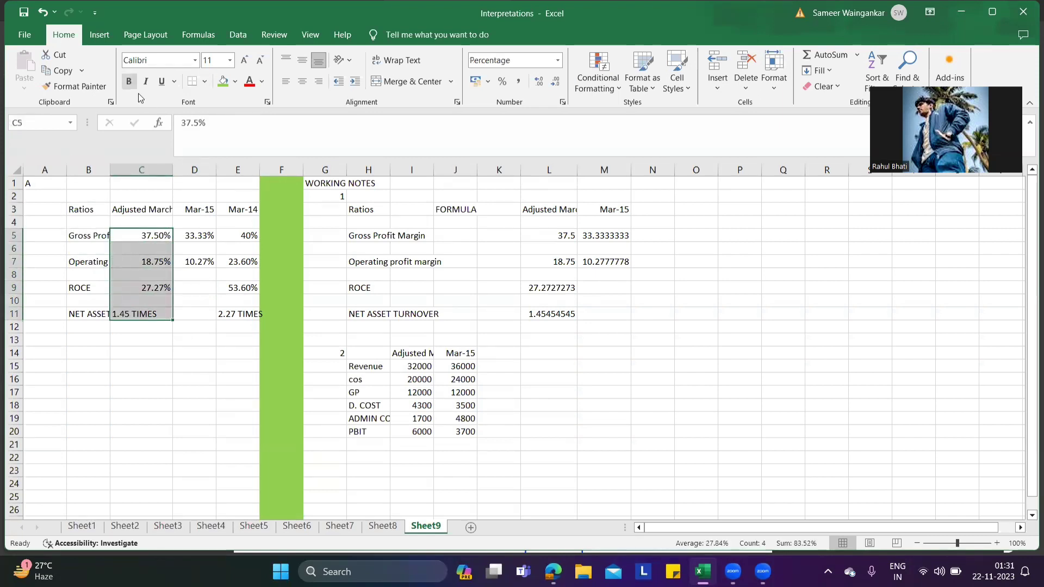
click(129, 81)
click(238, 275)
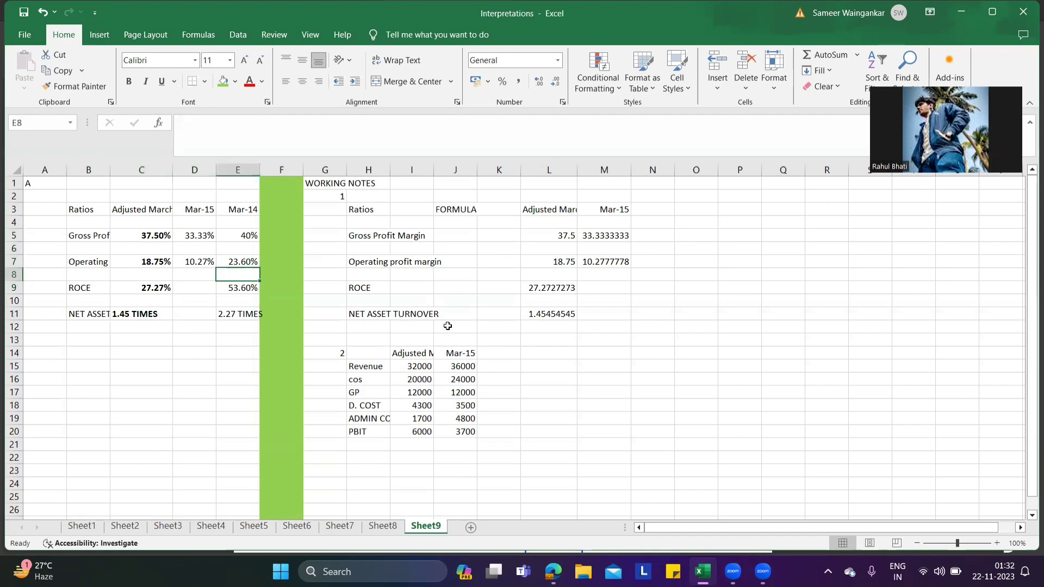
- Examine Yogi's statements of financial position and profit or loss in the Edge PDF, and return to the Excel sheet
click(608, 286)
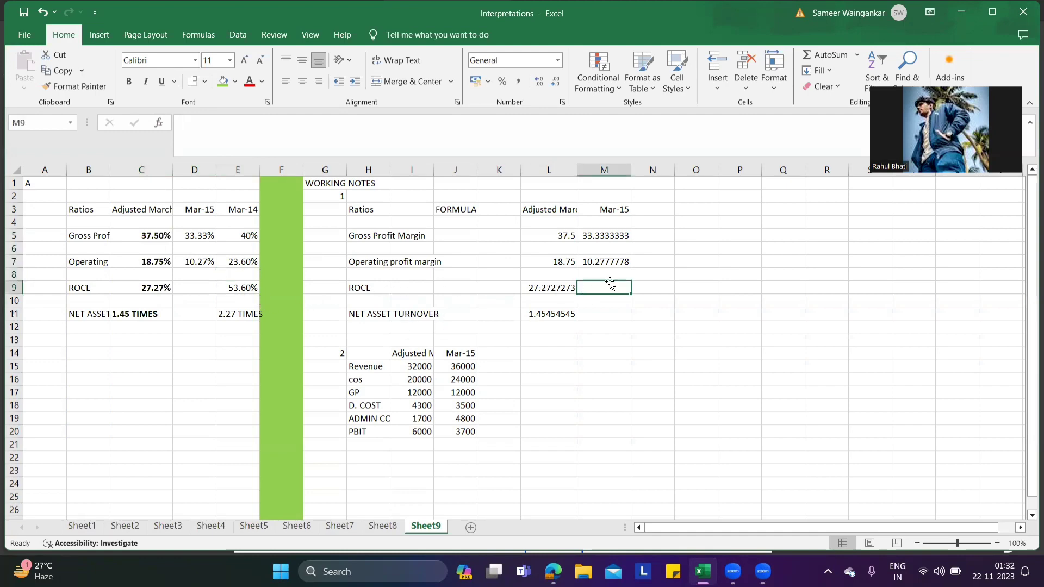
key(alt+Tab)
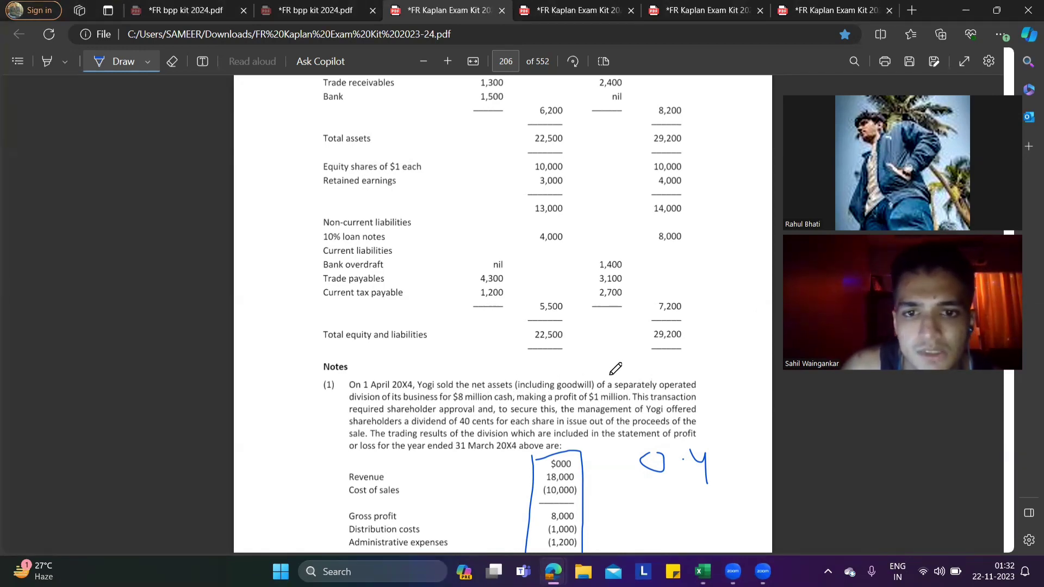
scroll(618, 370, up, 2)
scroll(618, 370, up, 2)
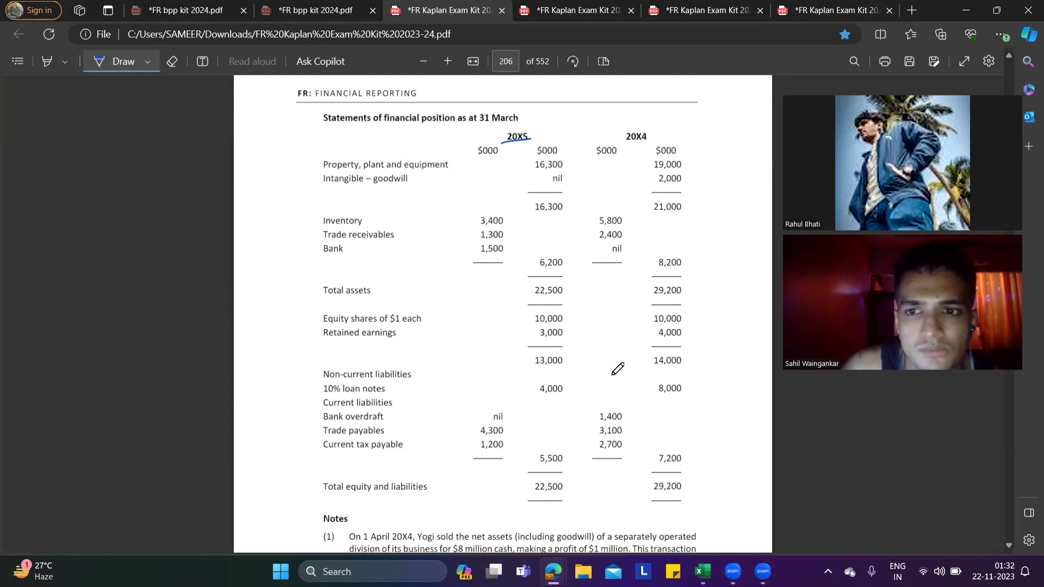
scroll(617, 370, up, 5)
scroll(618, 370, up, 3)
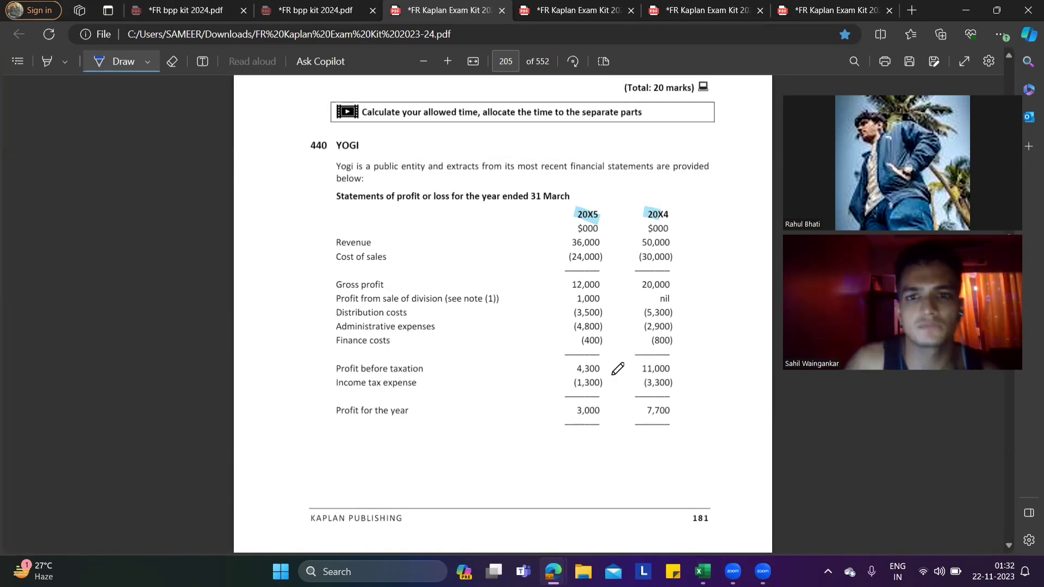
key(alt+Tab)
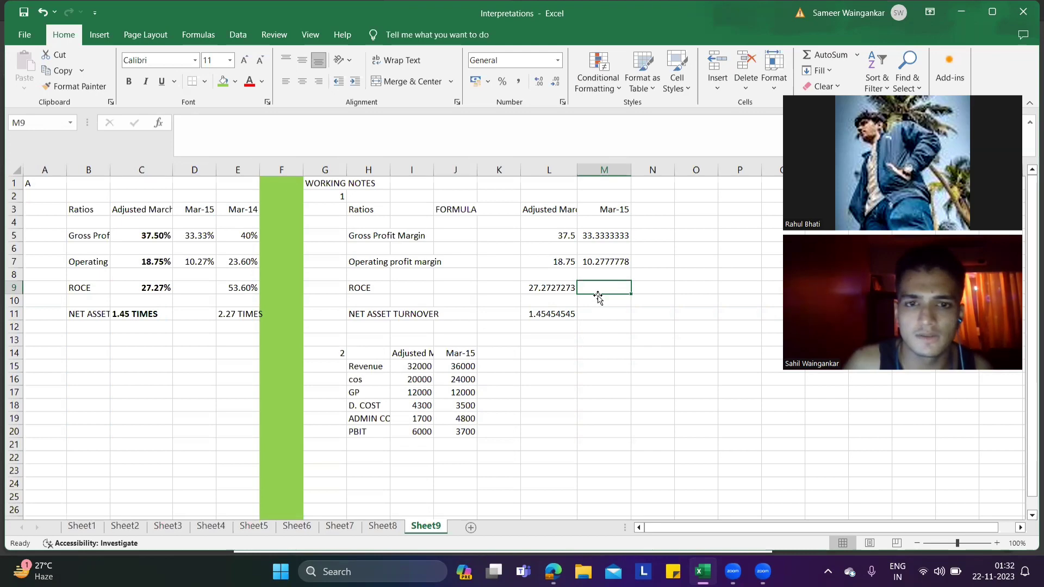
- Insert a blank row above D. COST in working note 2 and enter the label PROFIT ON DISPO in H18
drag(330, 399, 511, 406)
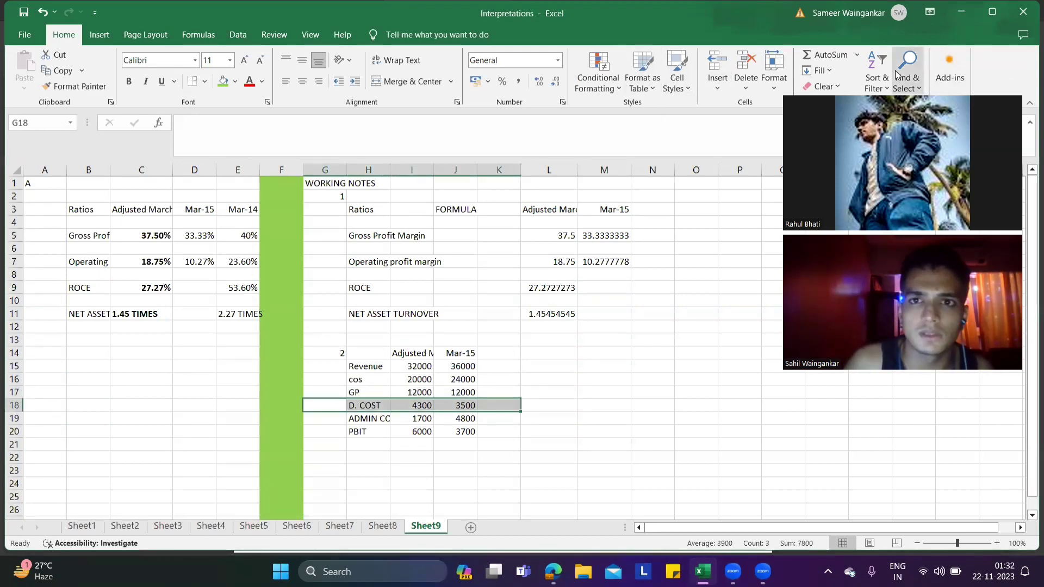
click(717, 82)
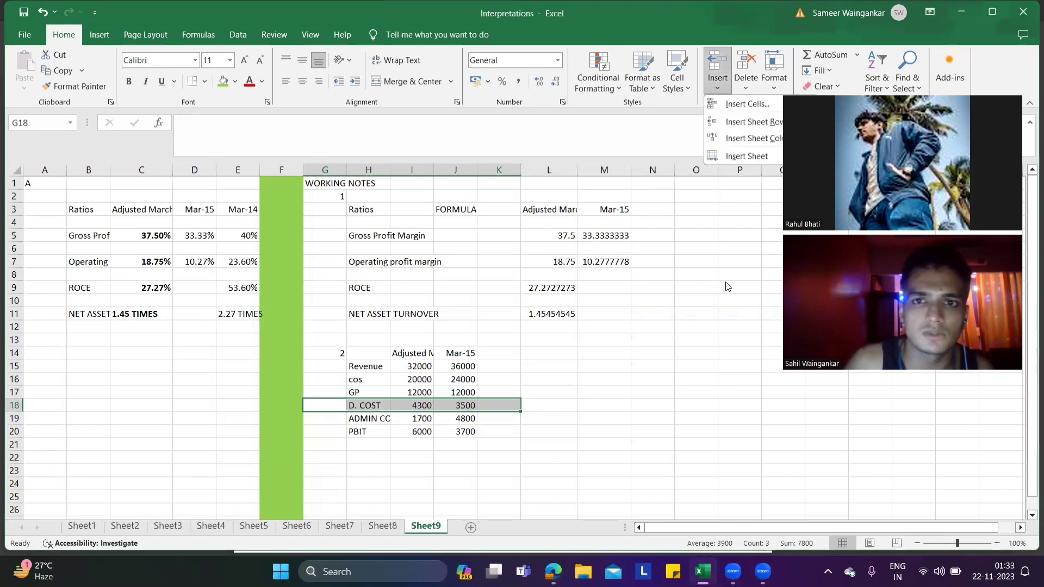
key(Escape)
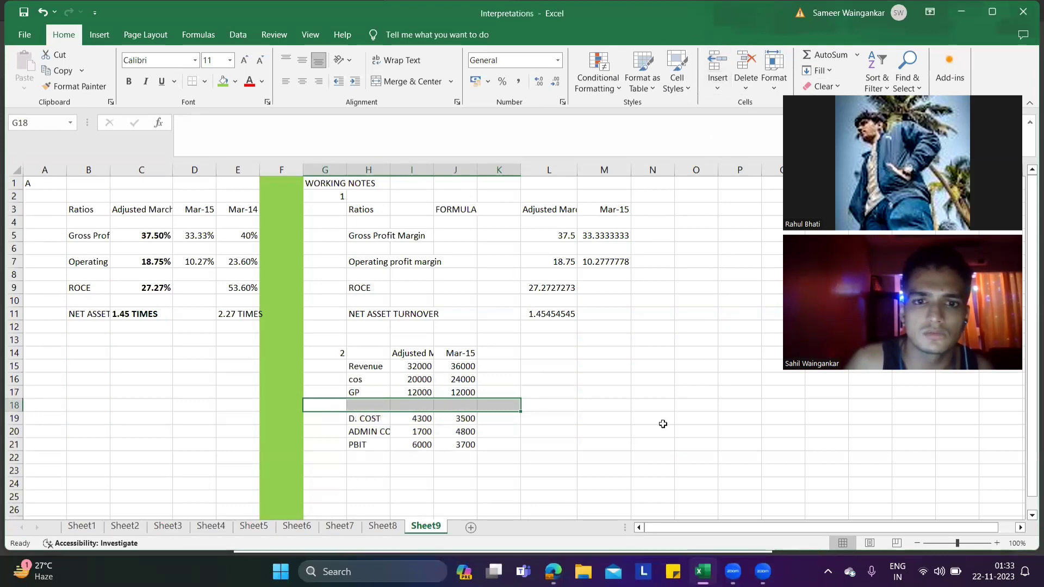
click(360, 405)
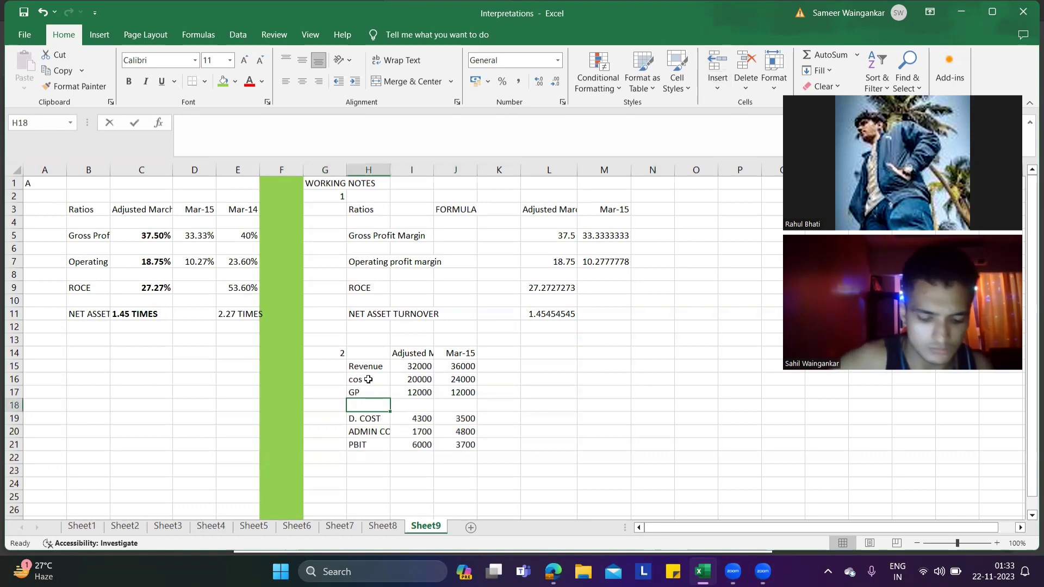
text(PROFIT )
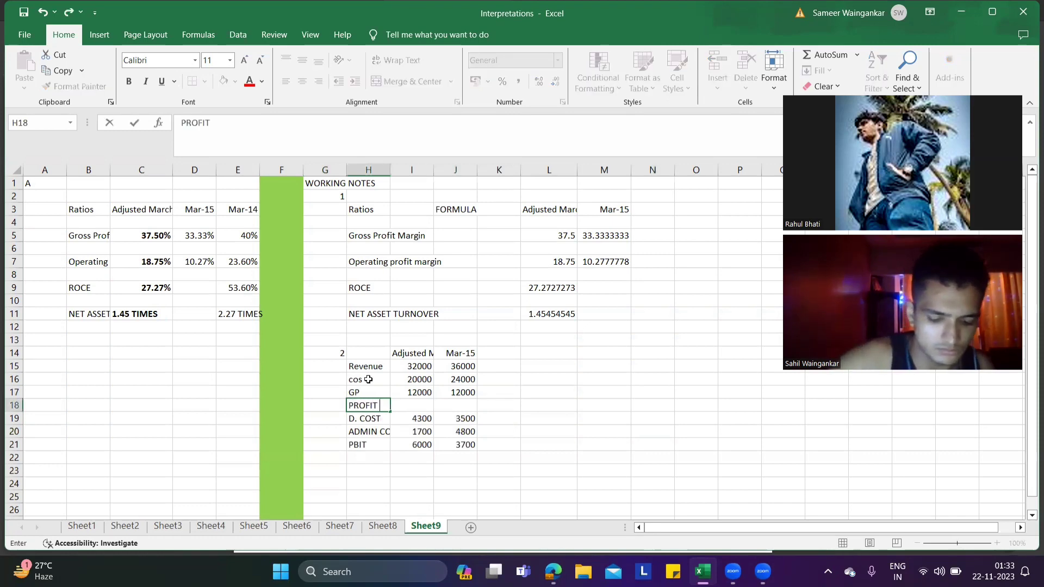
text(ON DISPO)
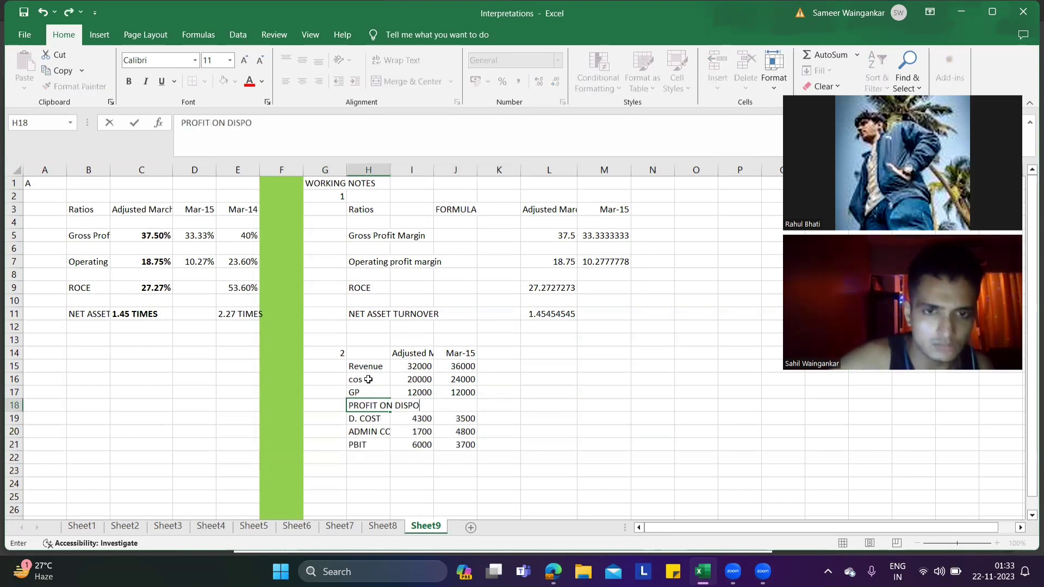
text(A)
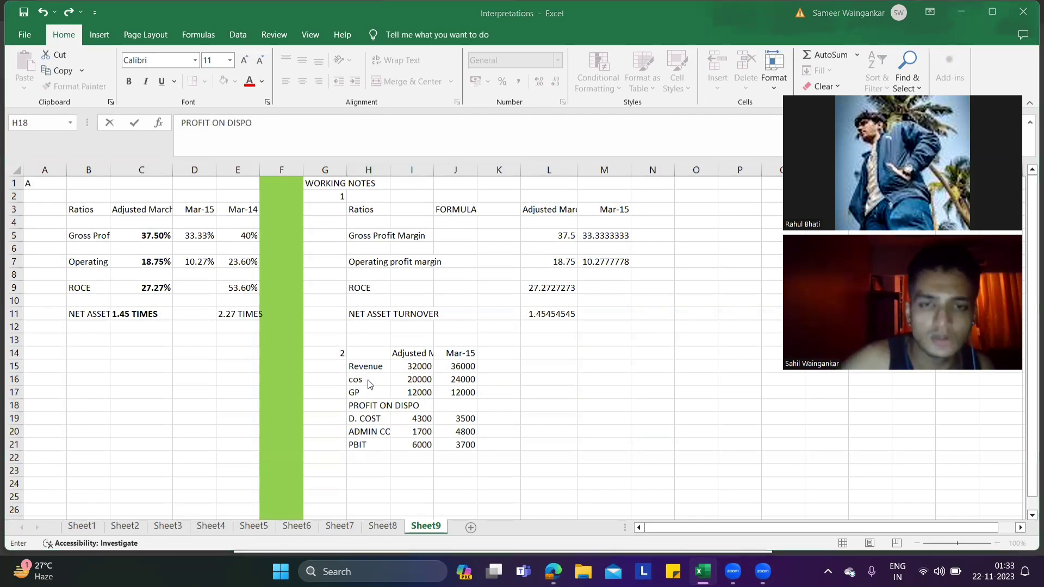
- Check the requirements for Yogi's ratio calculations in the Edge PDF and return to the Excel sheet
key(alt+Tab)
scroll(410, 275, down, 10)
scroll(411, 274, down, 10)
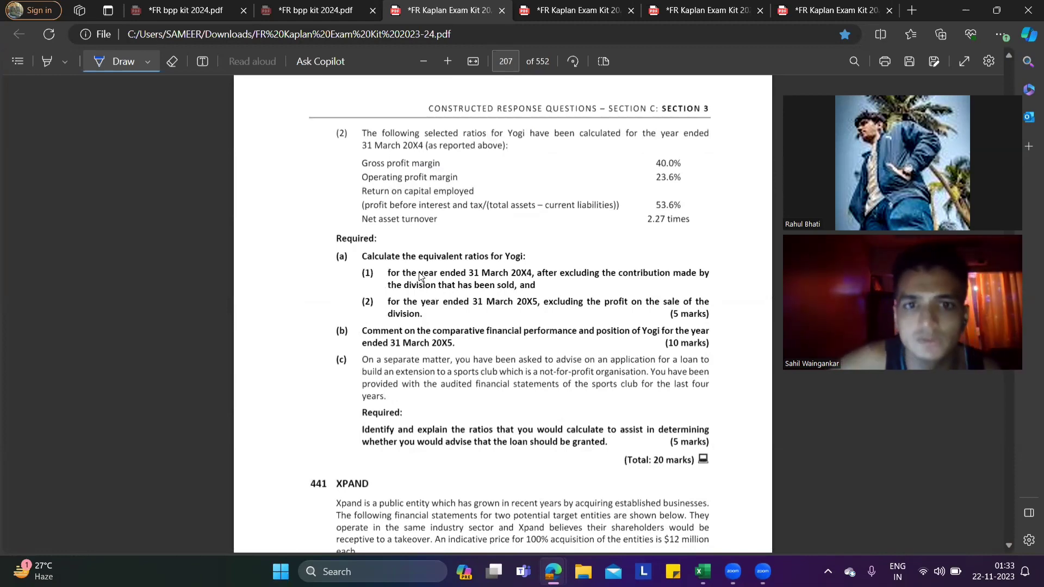
key(alt+Tab)
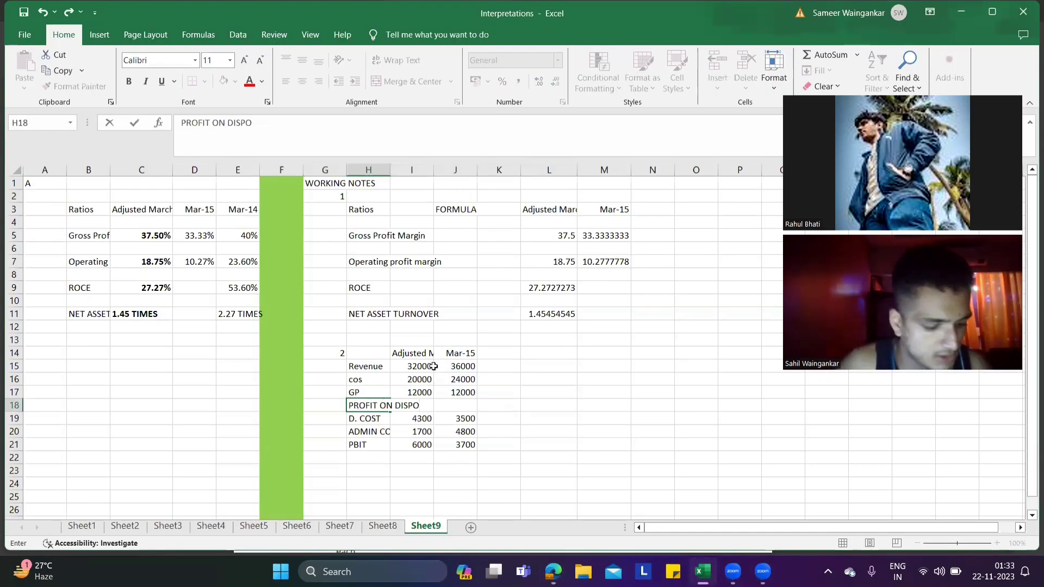
- Discard the PROFIT ON DISPO label from H18 in working note 2, leaving the cell empty
key(Escape)
text(PBIT)
key(Escape)
text(P)
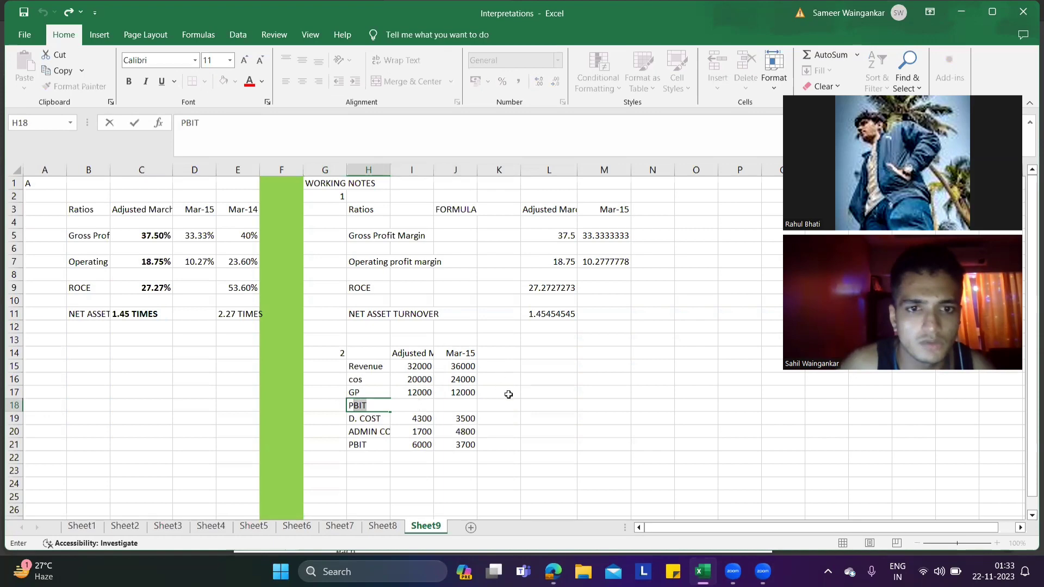
key(BackSpace)
key(BackSpace)
click(571, 416)
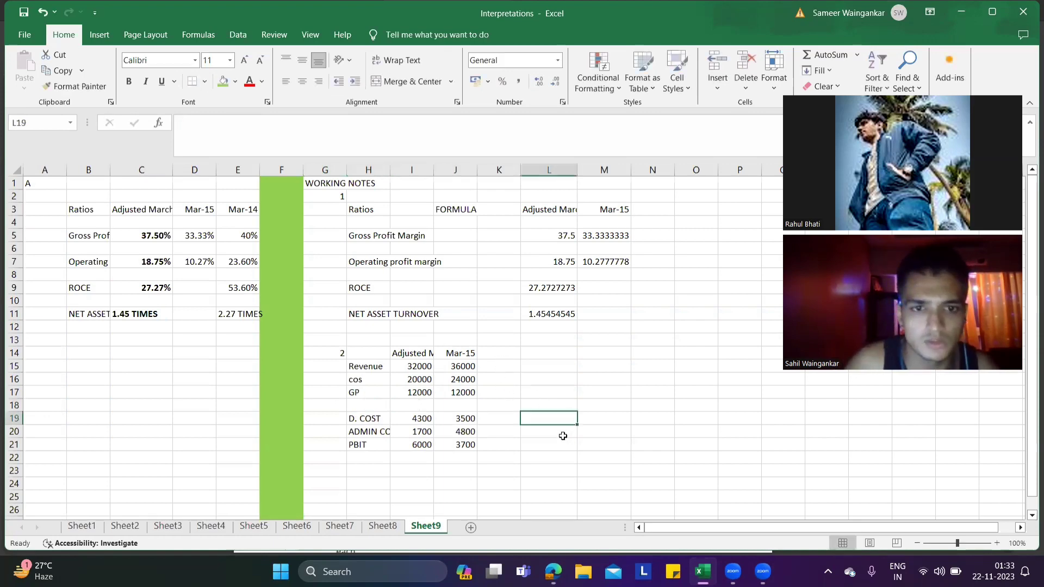
key(ctrl+z)
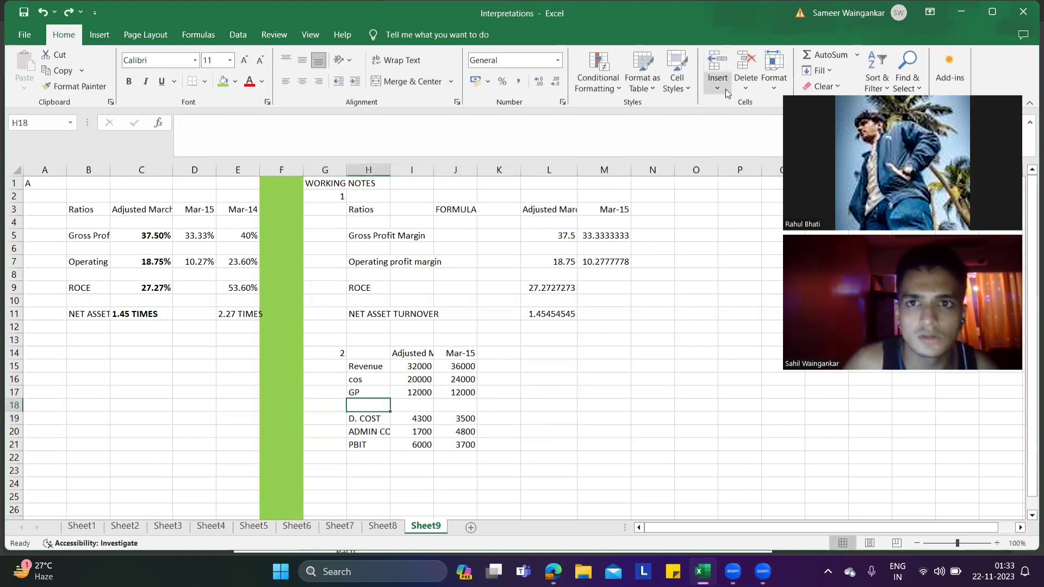
- Delete the blank cells G18:K18 above D. COST in working note 2 so the cells below move up
click(746, 83)
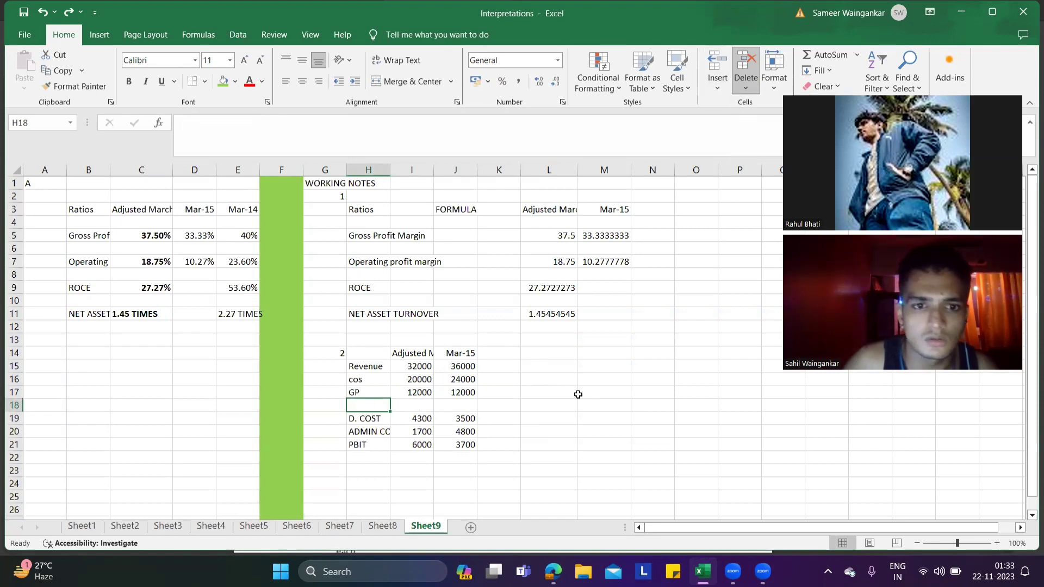
click(549, 372)
drag(325, 406, 500, 405)
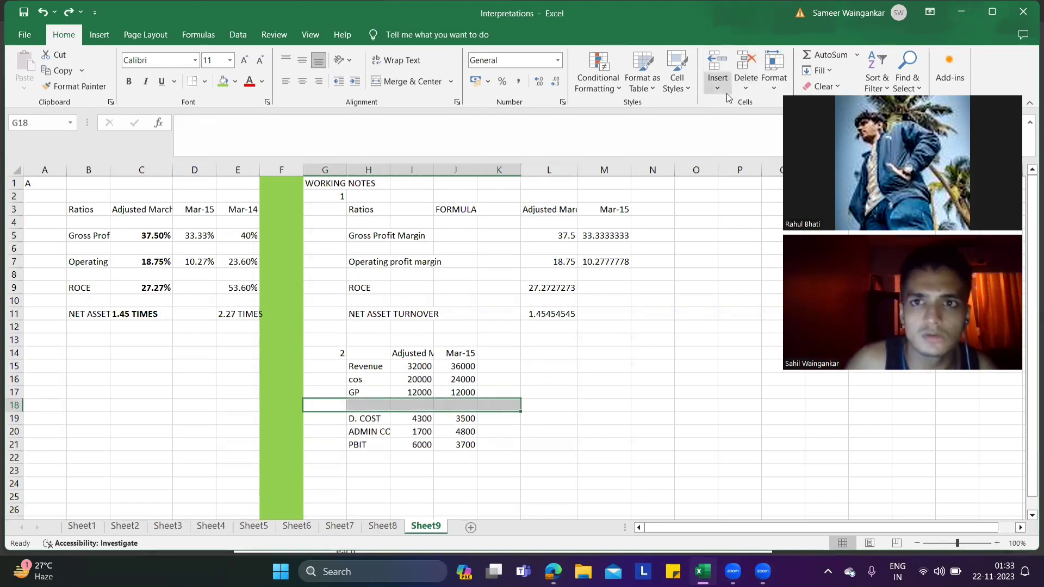
click(746, 65)
click(697, 326)
- Enter =J20/17500 as the Mar-15 ROCE in M9, consulting Yogi's 20X5 statement of financial position in the Edge PDF for the capital employed
click(615, 290)
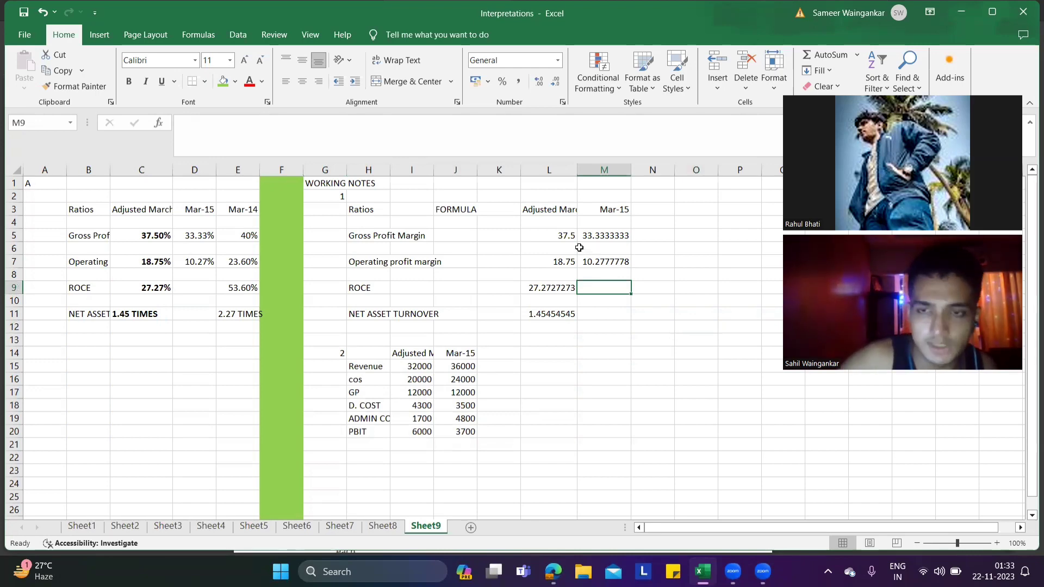
text(=)
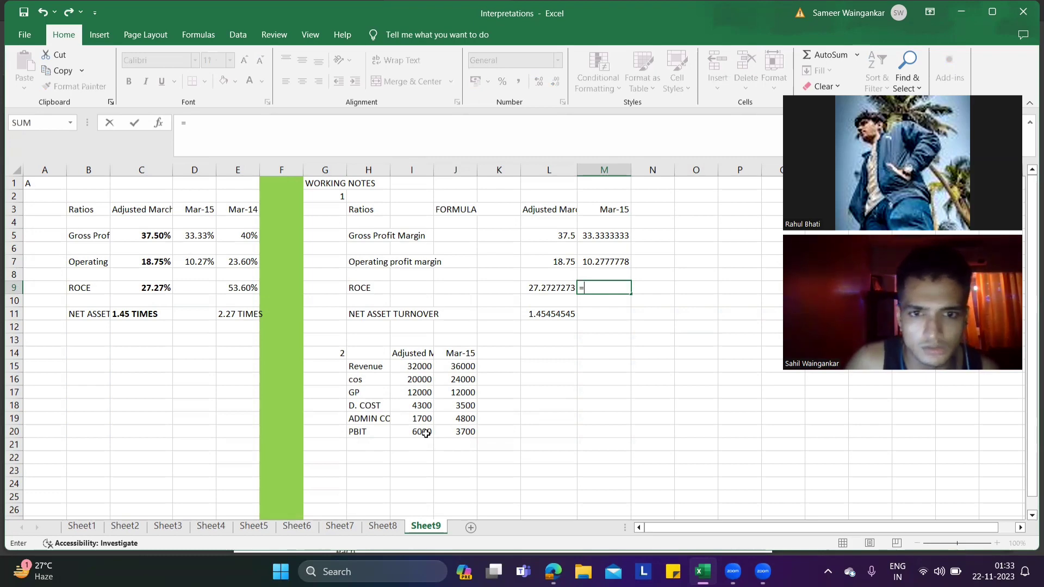
click(456, 436)
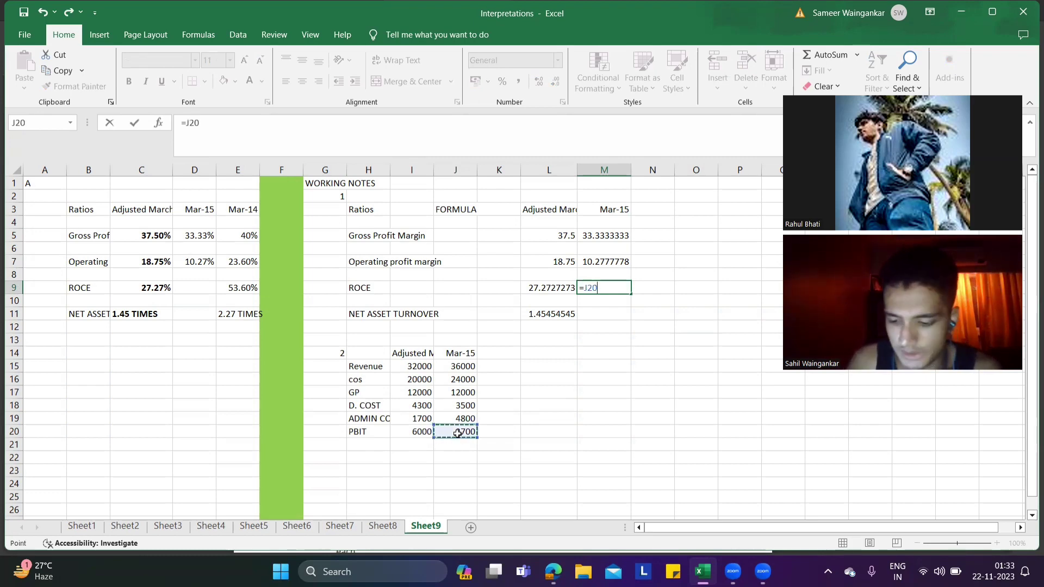
text(/)
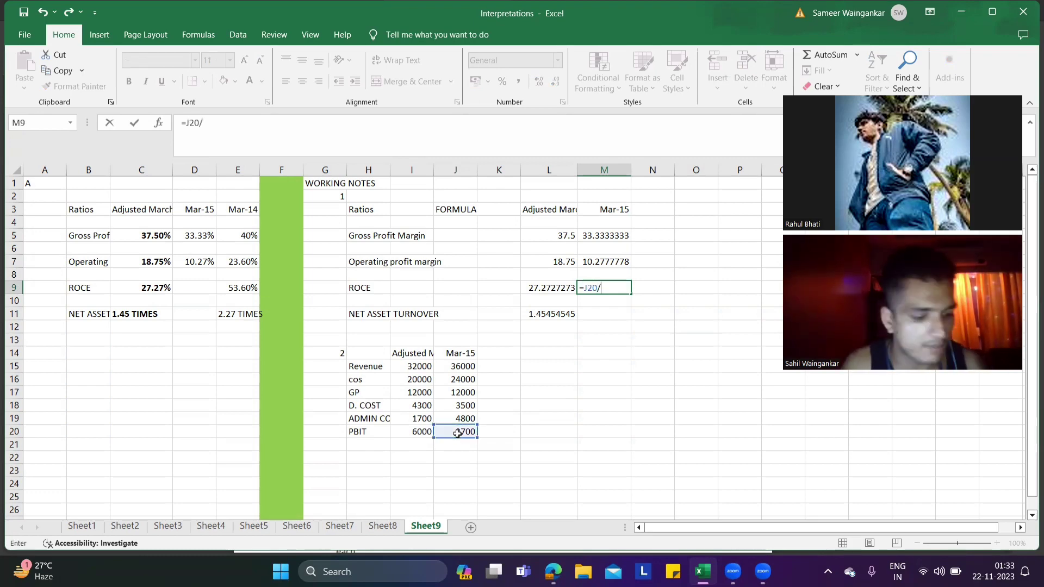
key(alt+Tab)
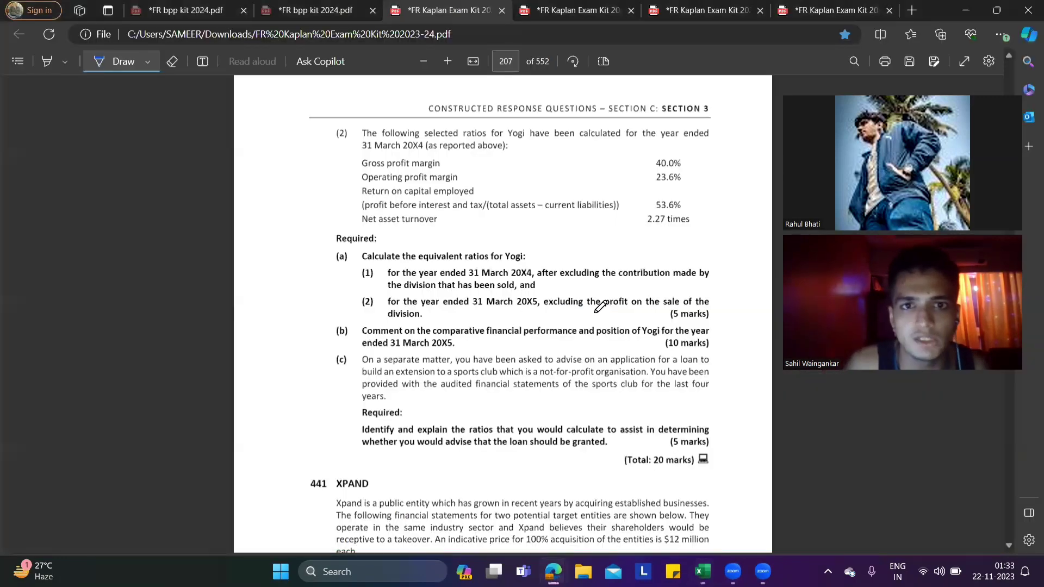
scroll(601, 307, up, 10)
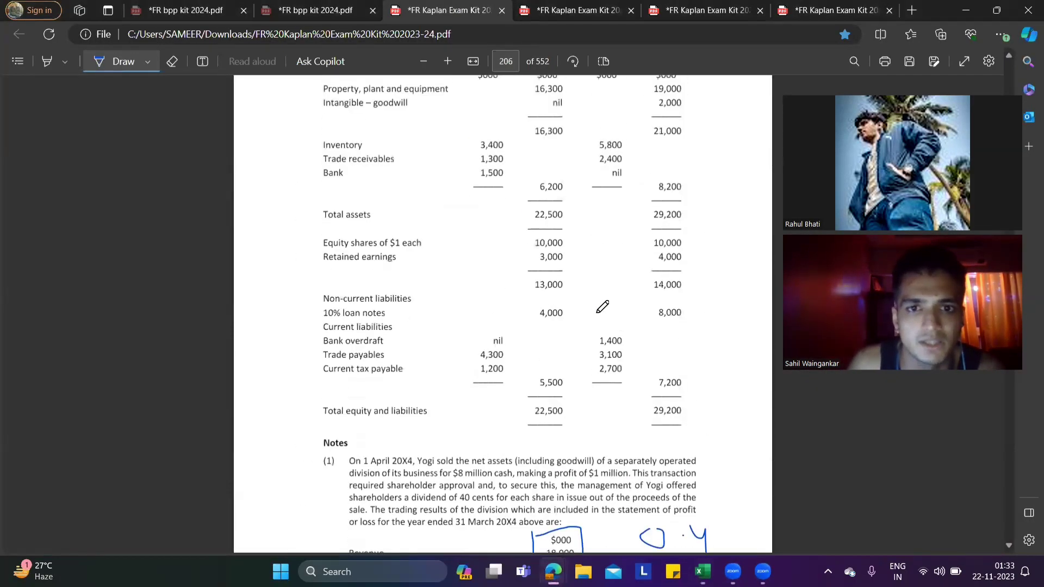
scroll(598, 309, down, 6)
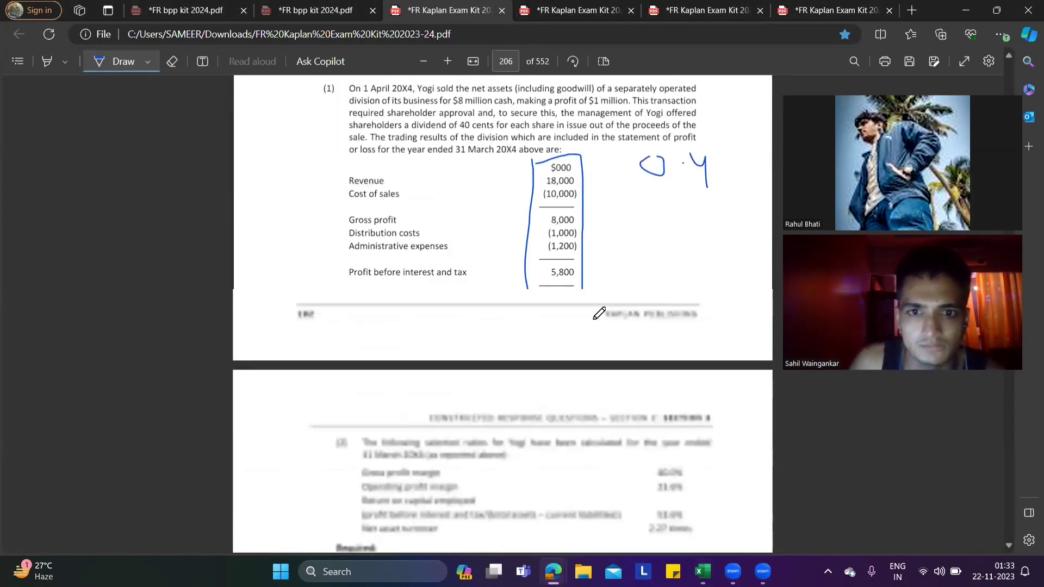
scroll(599, 313, up, 7)
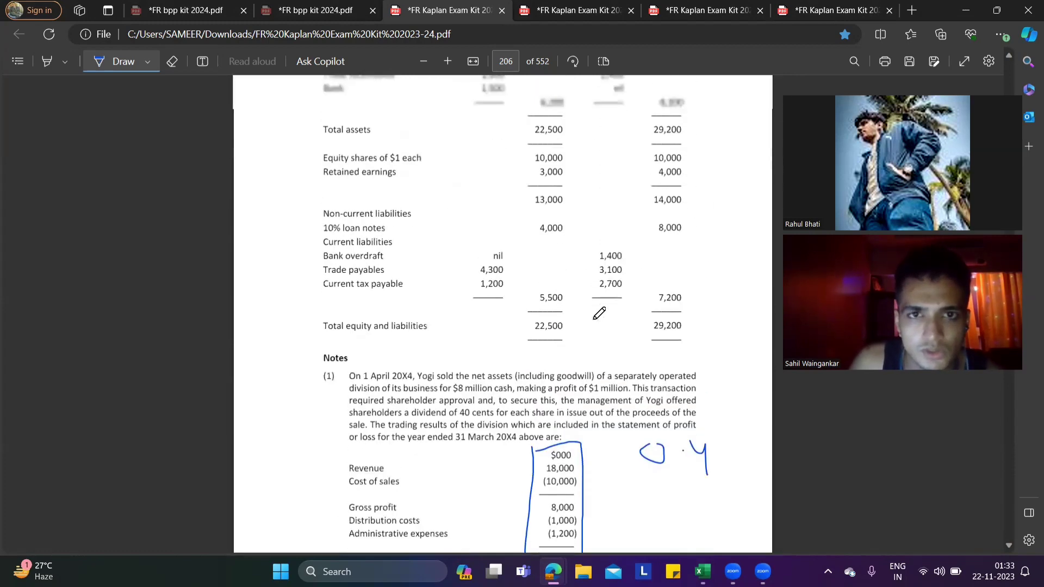
scroll(599, 313, down, 3)
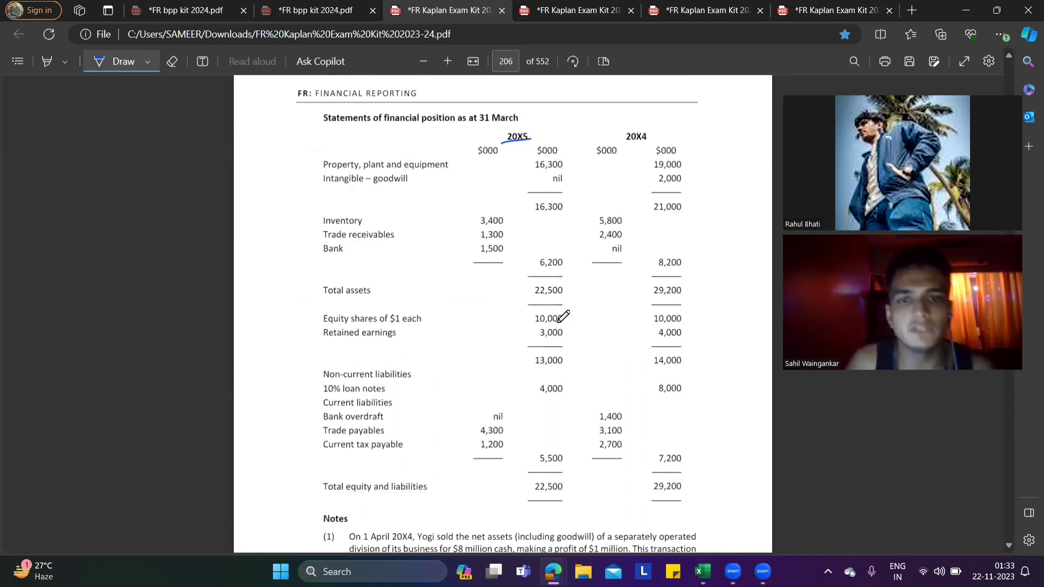
key(alt+Tab)
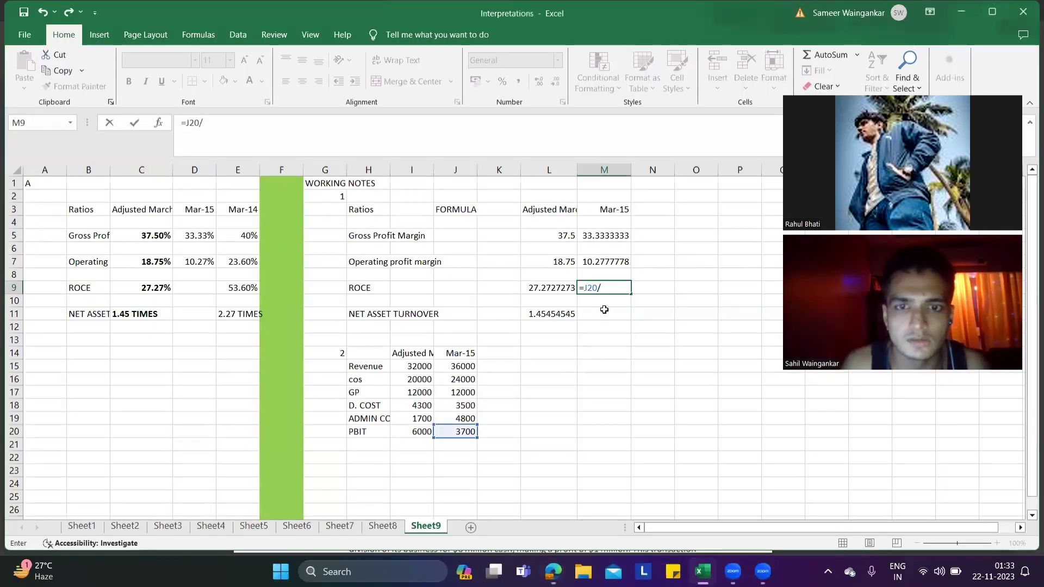
text(17500)
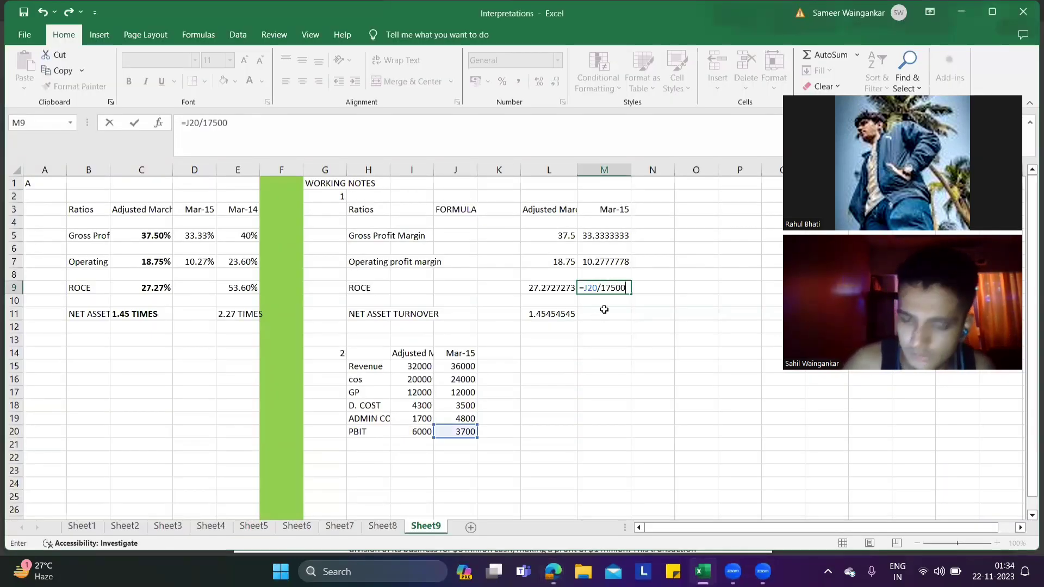
key(Return)
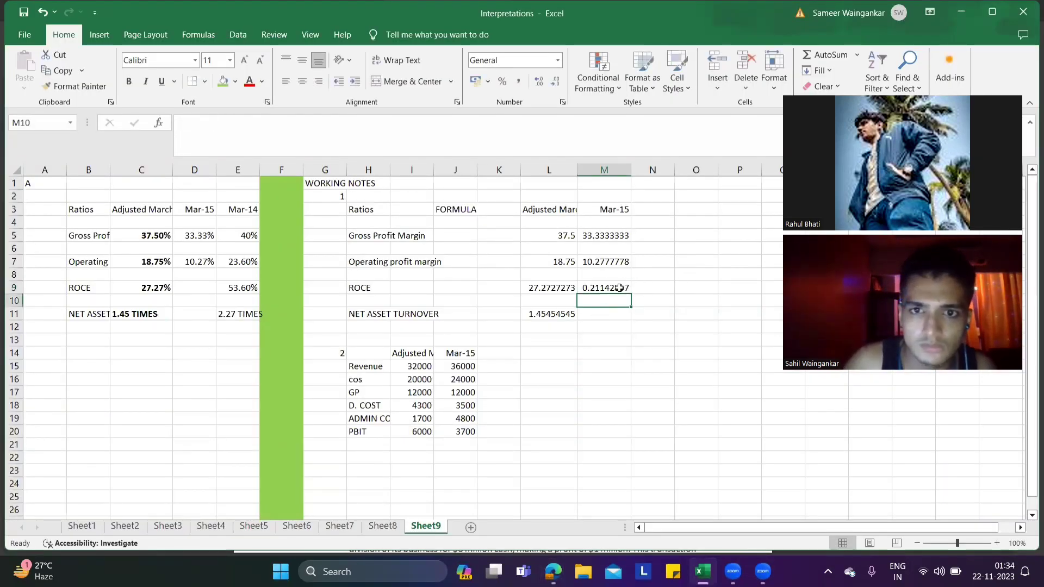
- Extend the Mar-15 ROCE formula in M9 to =J20/17500*100
click(620, 288)
click(477, 148)
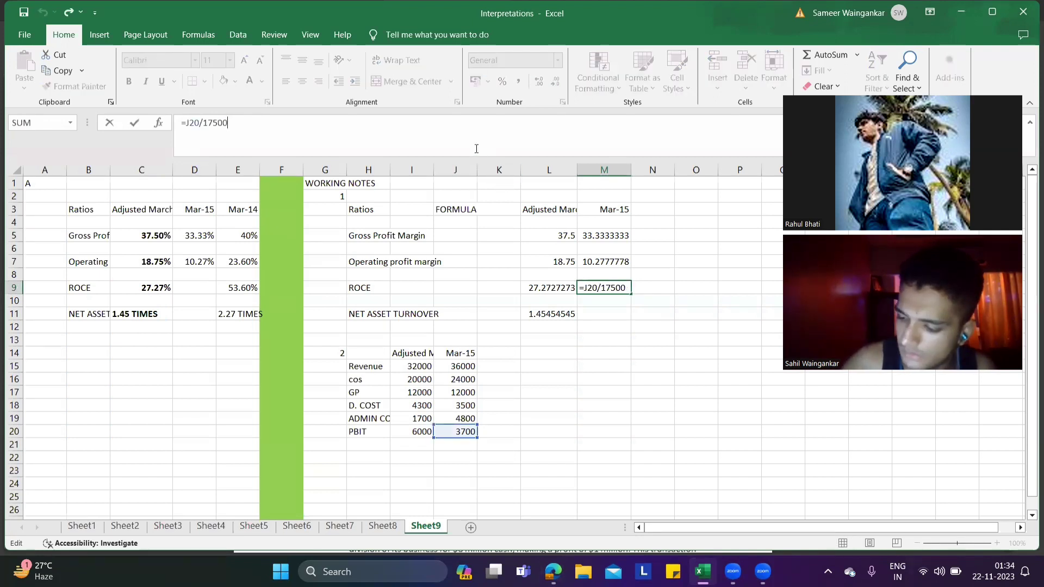
text(*100)
key(Return)
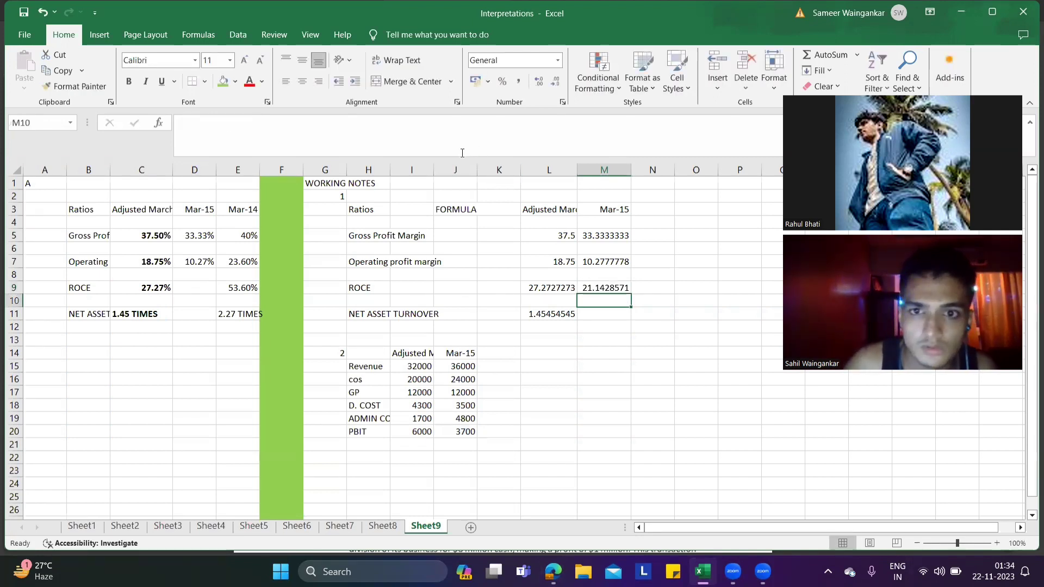
- Enter 21.14% as the Mar-15 ROCE in D9 of the ratios table
click(191, 289)
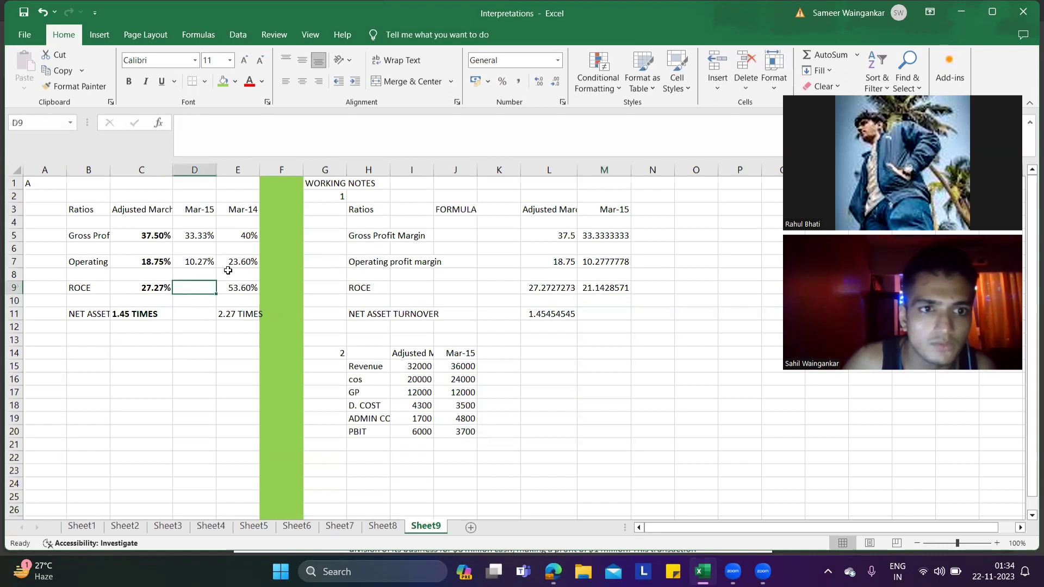
text(21.)
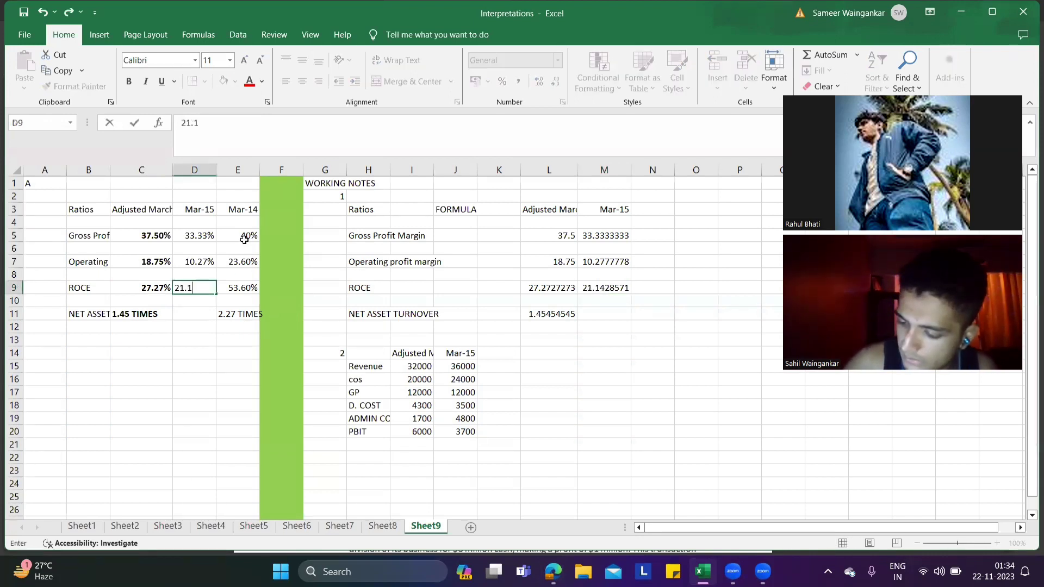
text(14%)
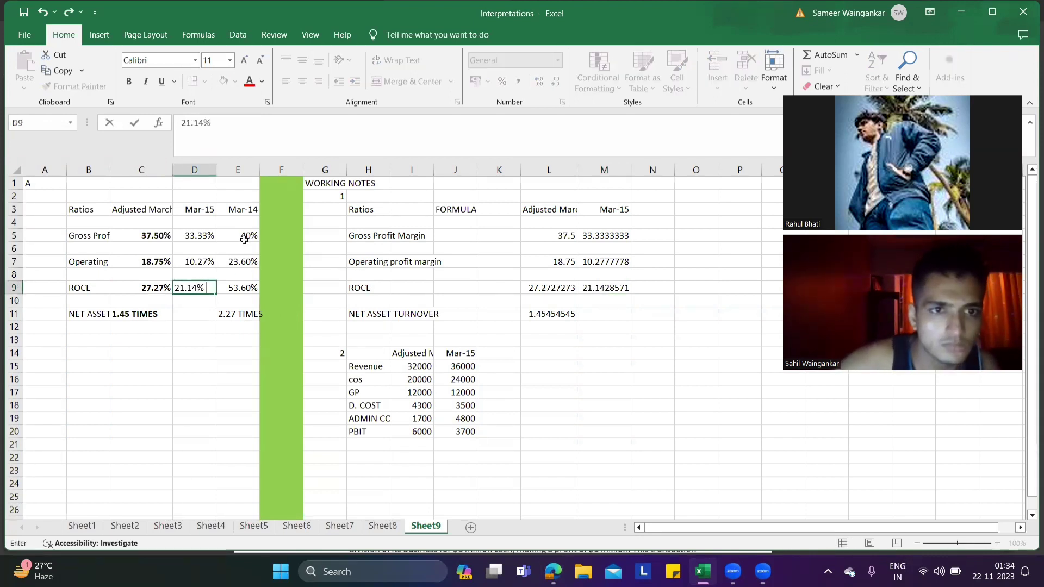
key(Return)
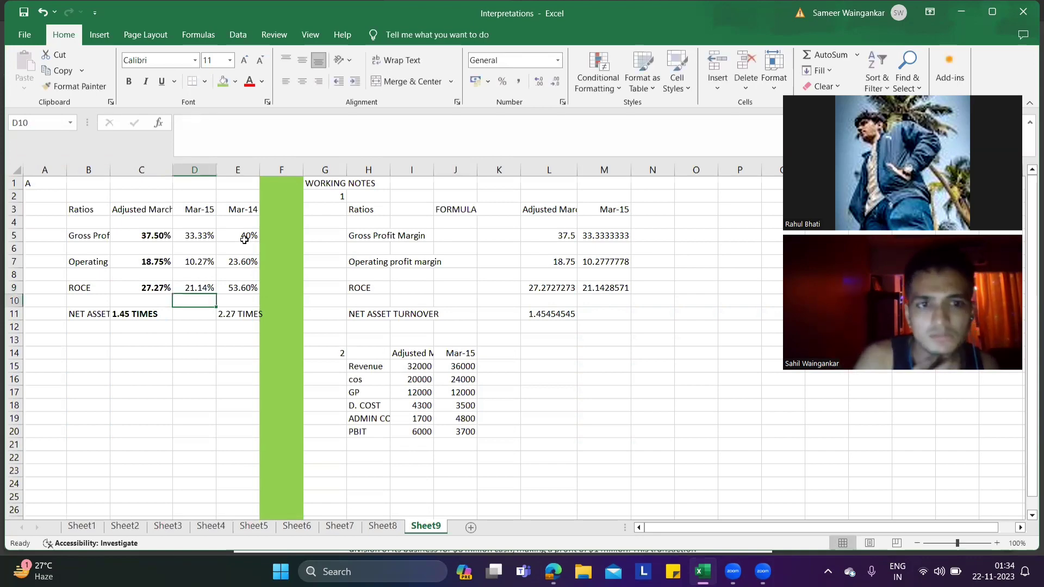
key(Down)
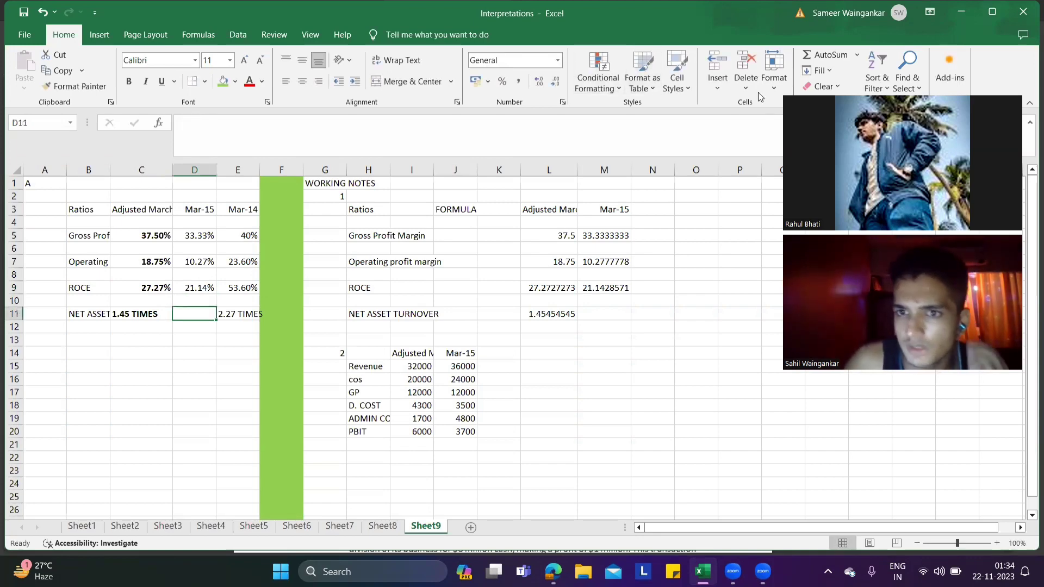
- Check the adjusted net asset turnover formula in L11 and enter =J15/17500 as the Mar-15 net asset turnover in M11
click(598, 314)
text(=)
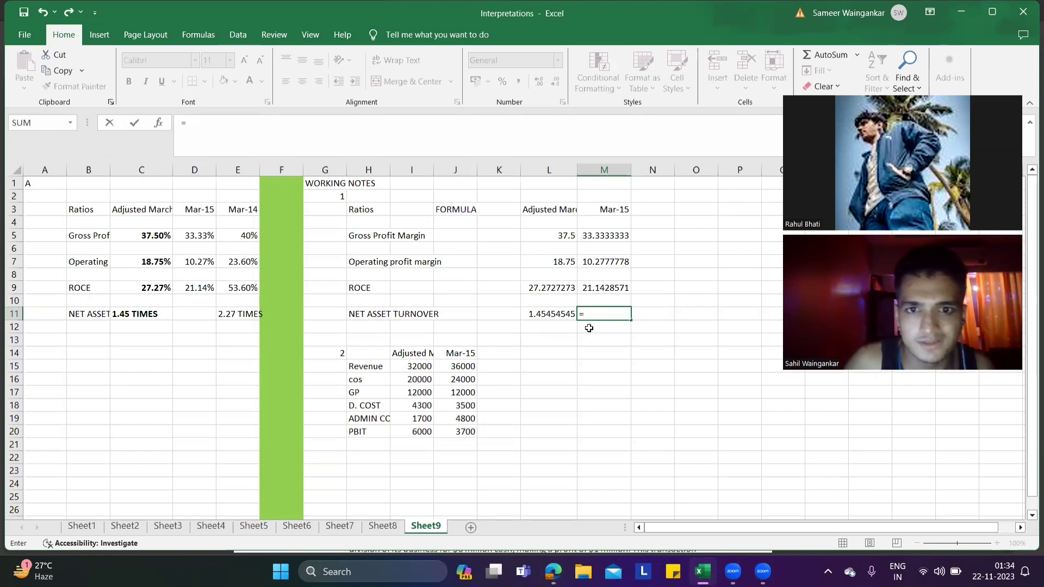
key(Escape)
key(Left)
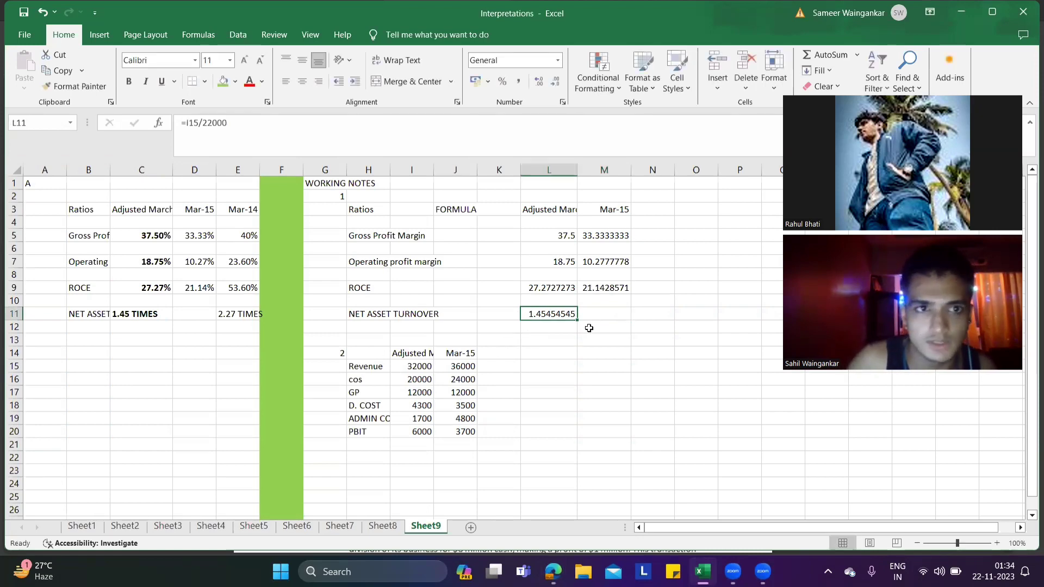
key(Right)
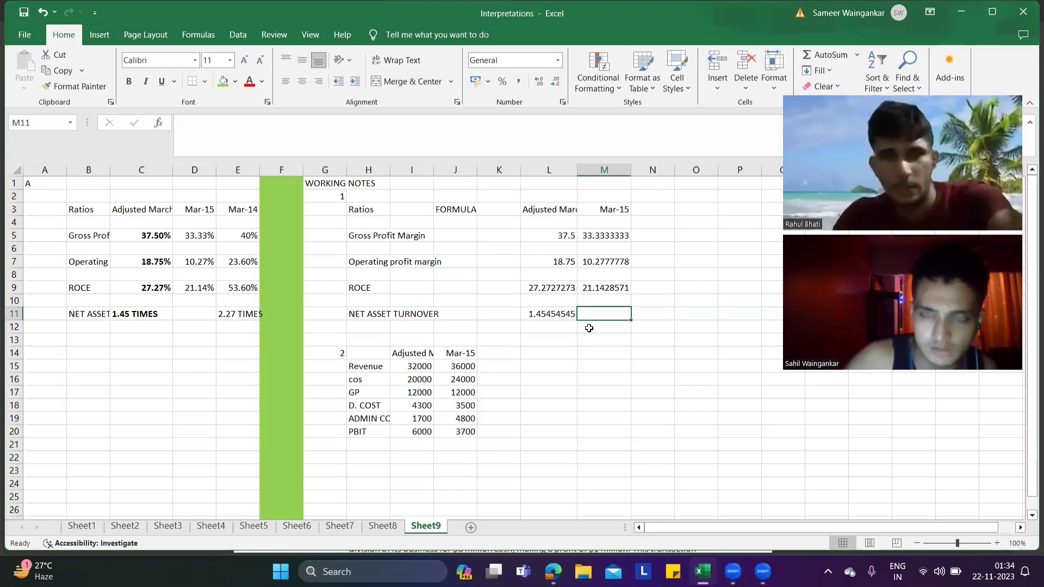
text(=)
click(459, 366)
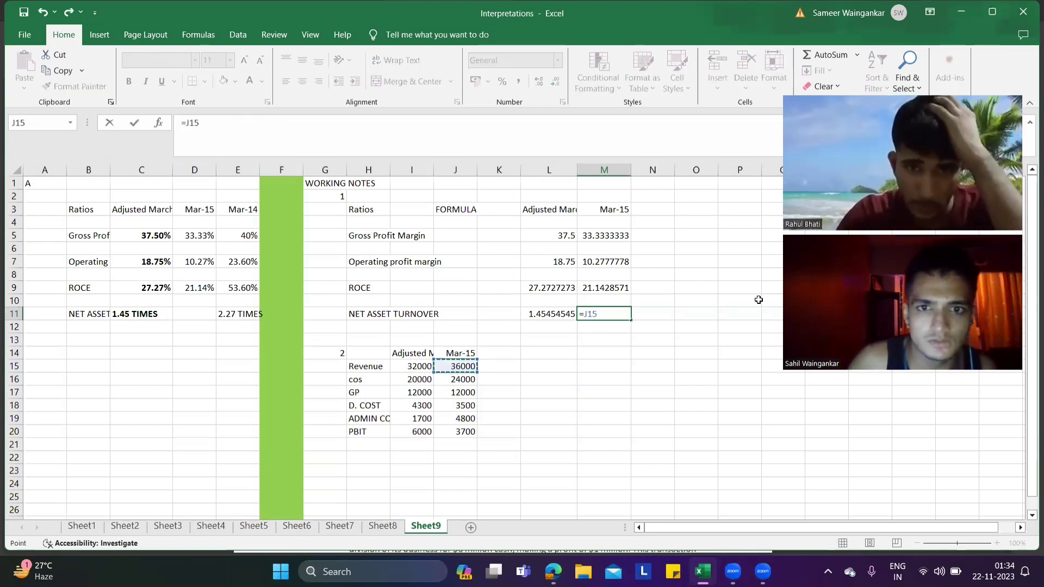
text(/)
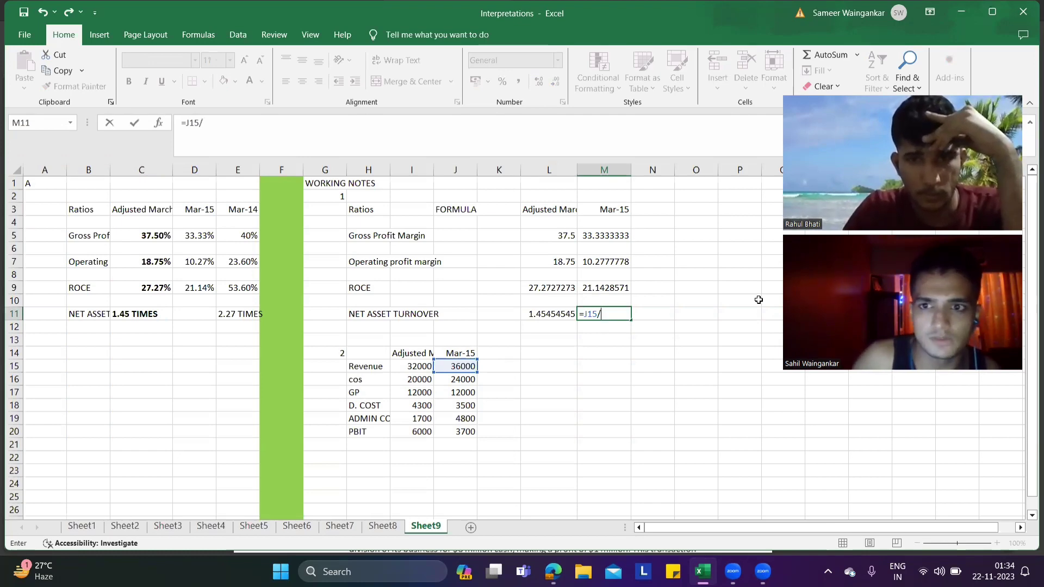
text(17500)
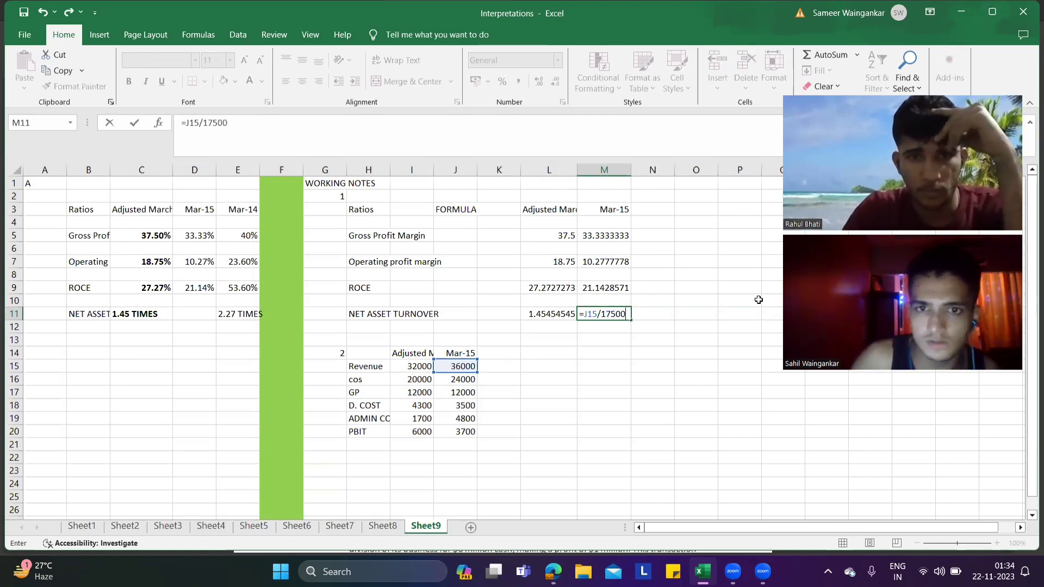
key(Return)
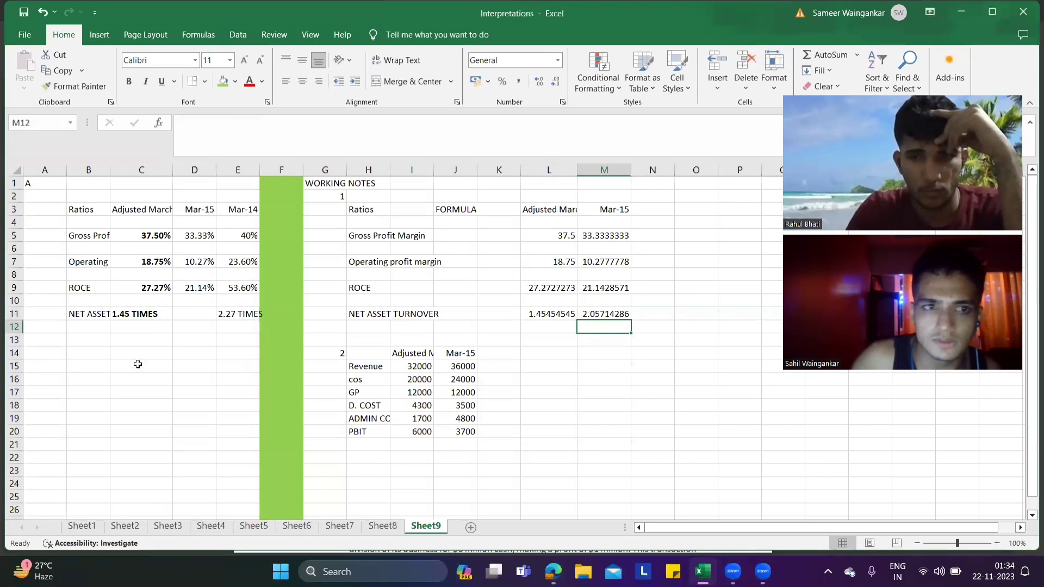
- Enter 2.06 TIMES as the Mar-15 net asset turnover in D11 of the ratios table
click(192, 314)
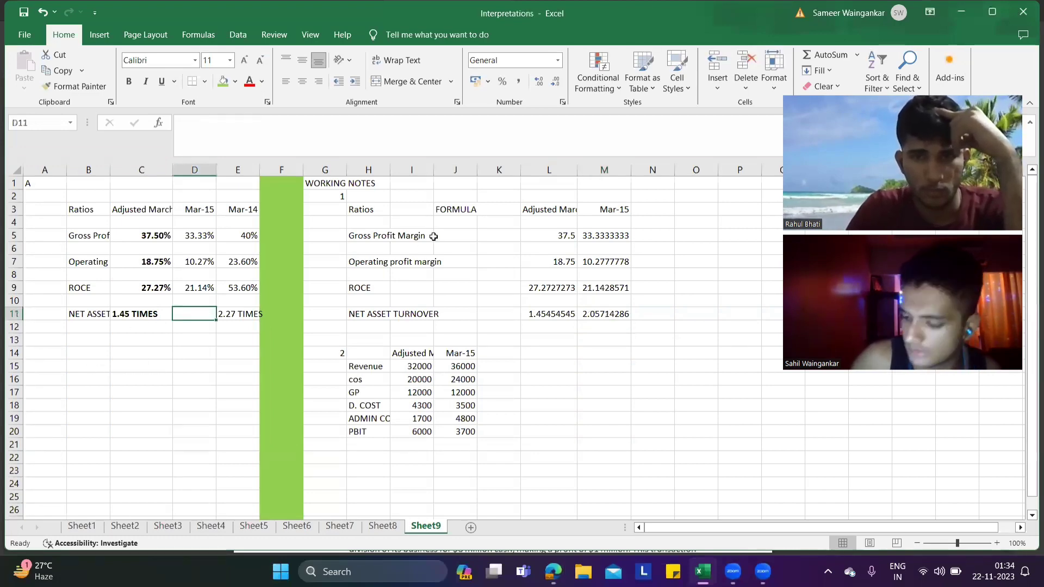
text(2.0)
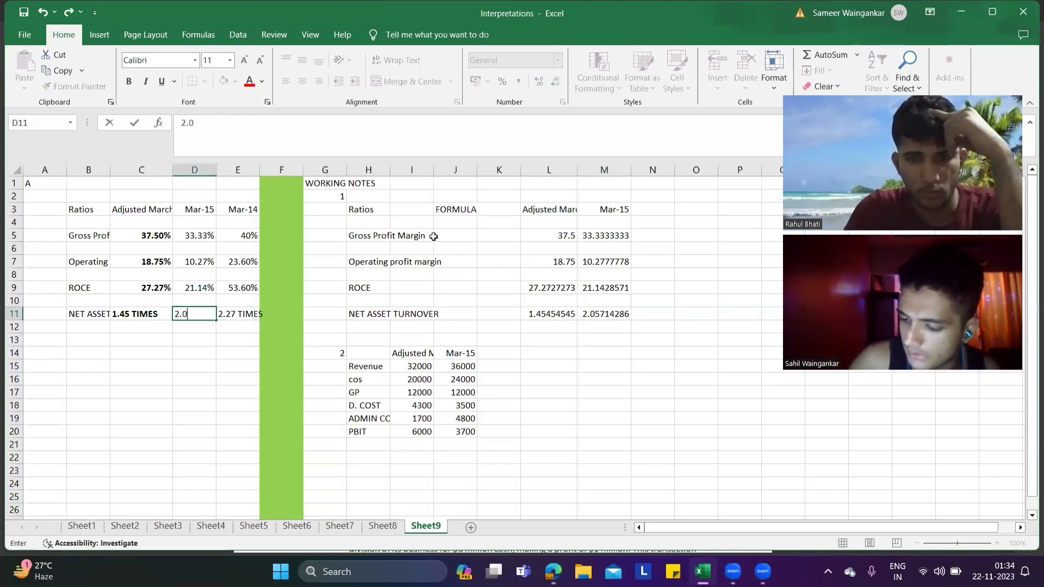
text(6 TIMES)
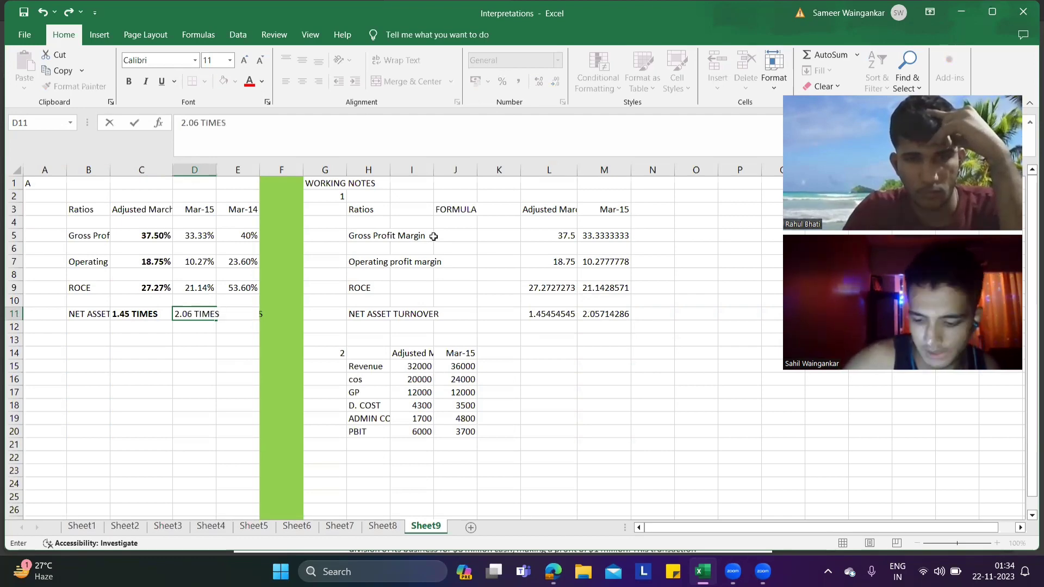
key(Return)
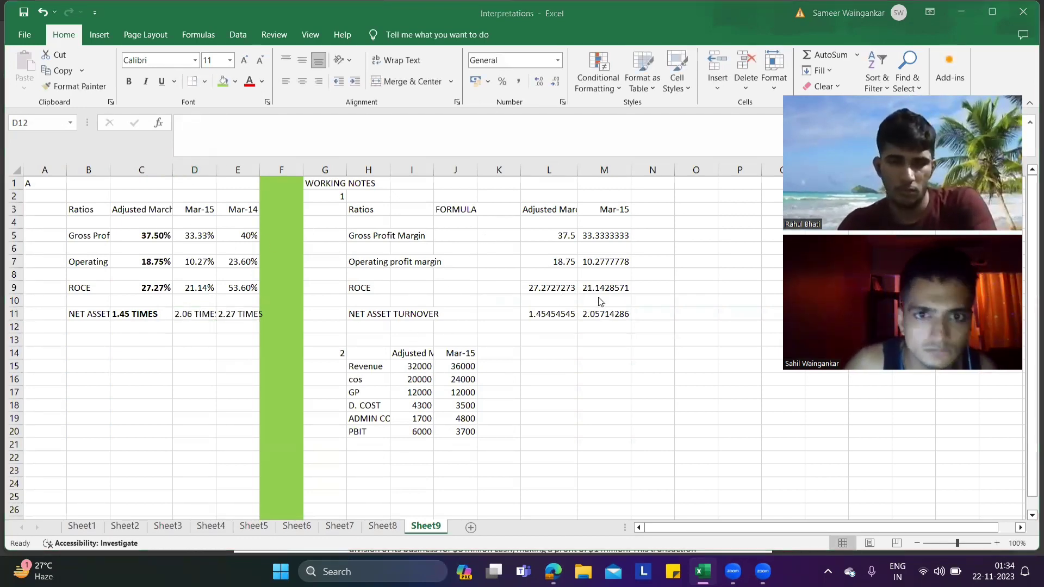
- Switch to the Yogi answer in the exam kit PDF and mark the gross and operating profit margin figures with pen strokes
key(alt+Tab)
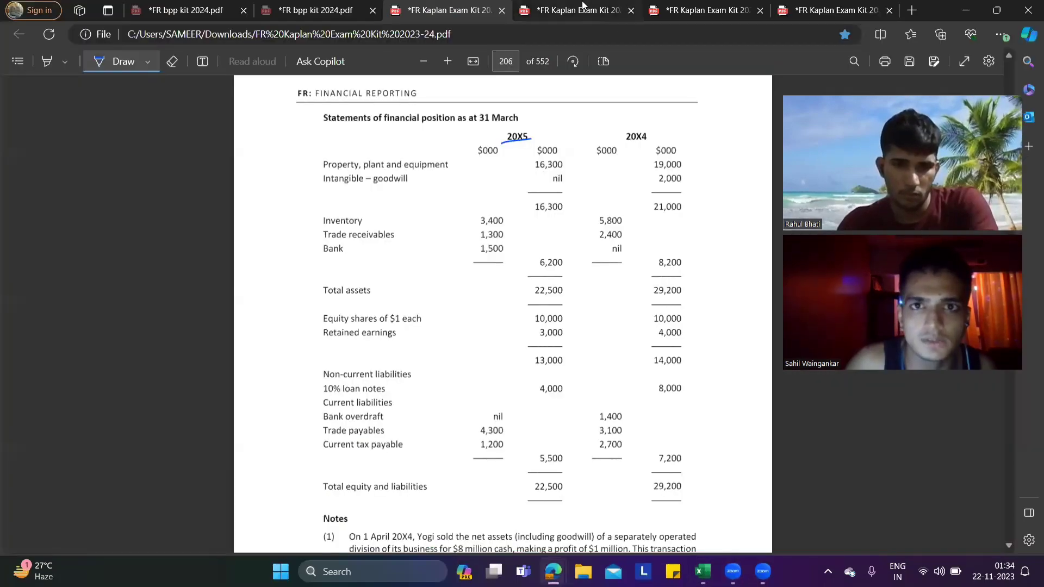
click(582, 5)
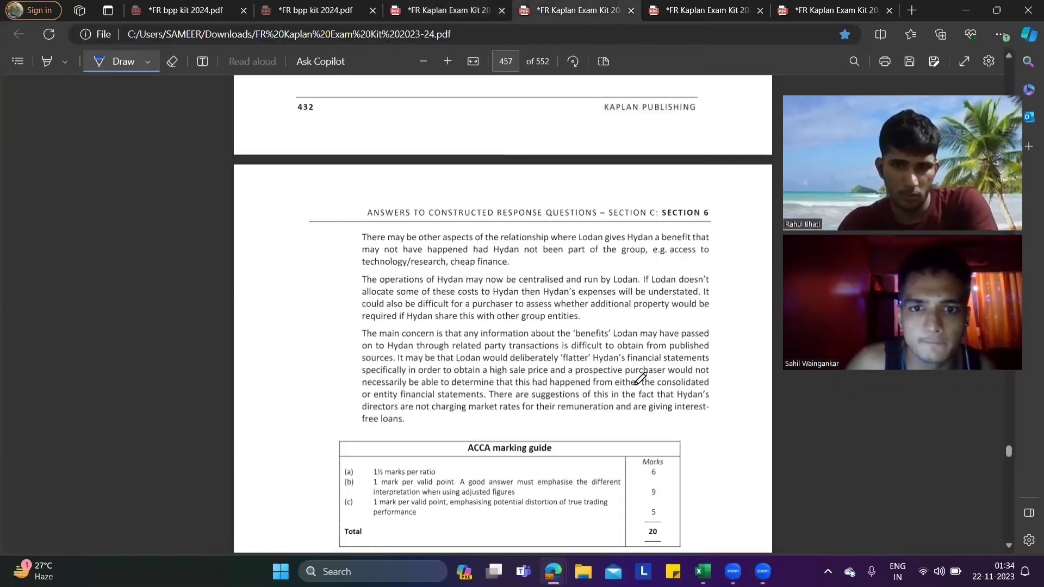
scroll(636, 378, down, 5)
scroll(640, 380, down, 1)
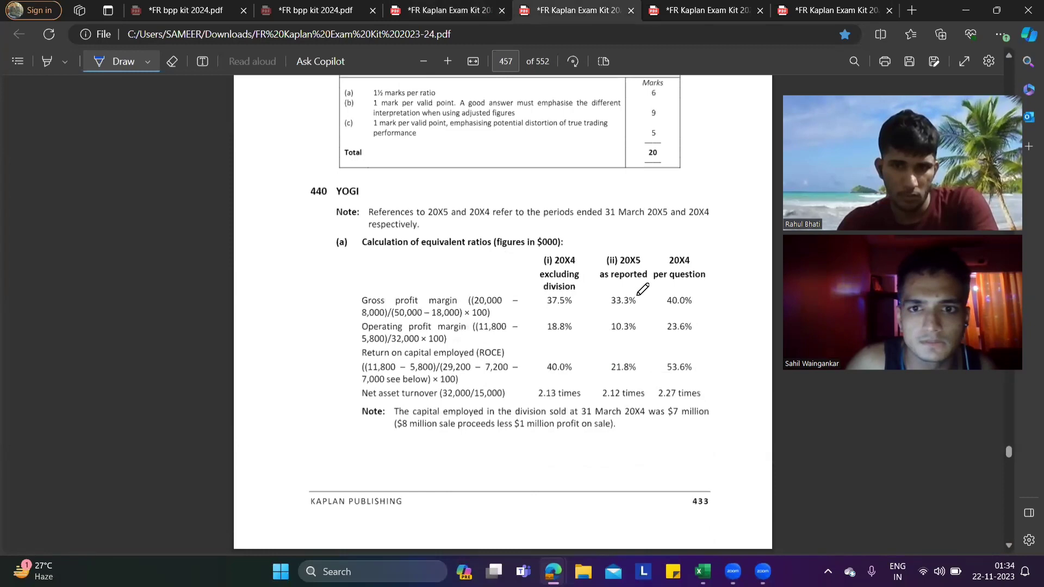
drag(577, 298, 682, 290)
drag(568, 330, 660, 322)
- Compare the answer's ROCE and net asset turnover figures with the ratios in the Excel worksheet
key(alt+Tab)
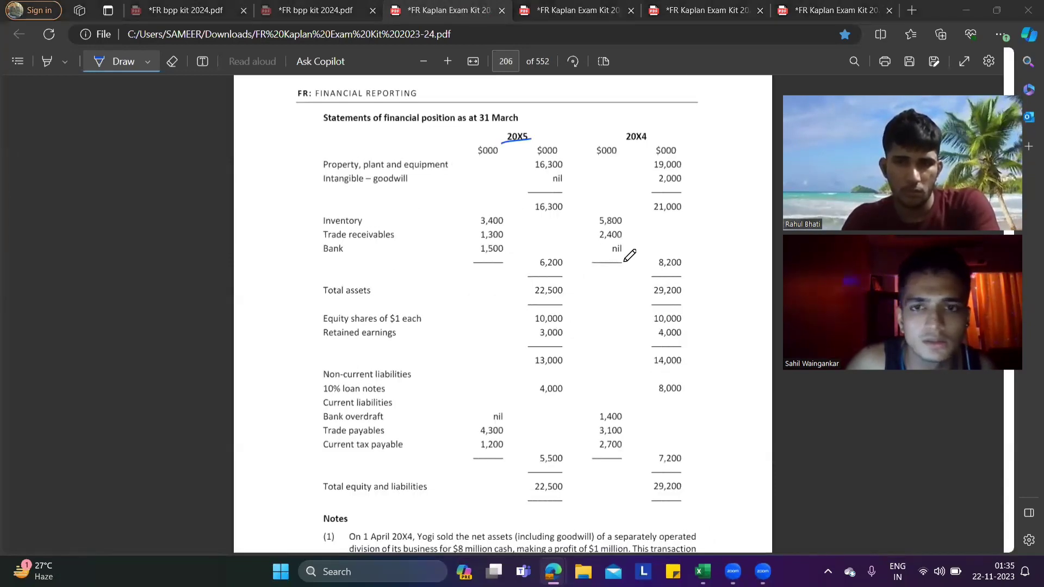
key(alt+Tab)
key(alt+Tab)
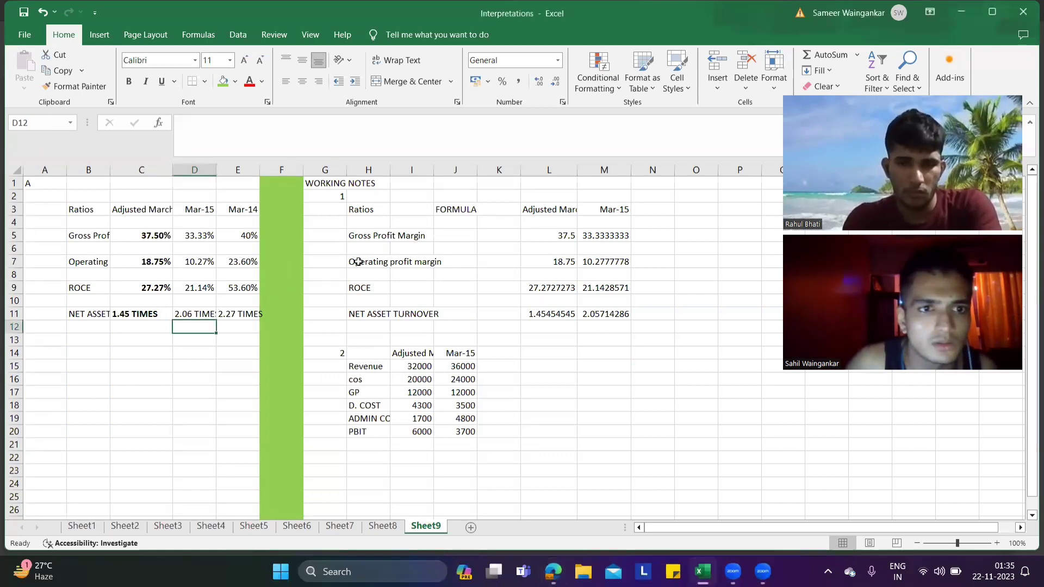
key(alt+Tab)
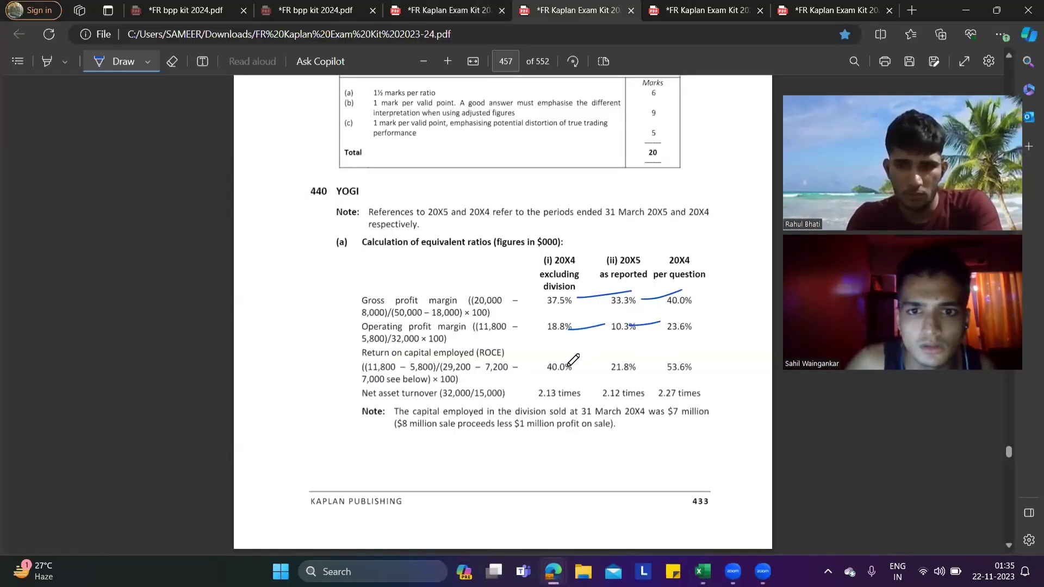
key(alt+Tab)
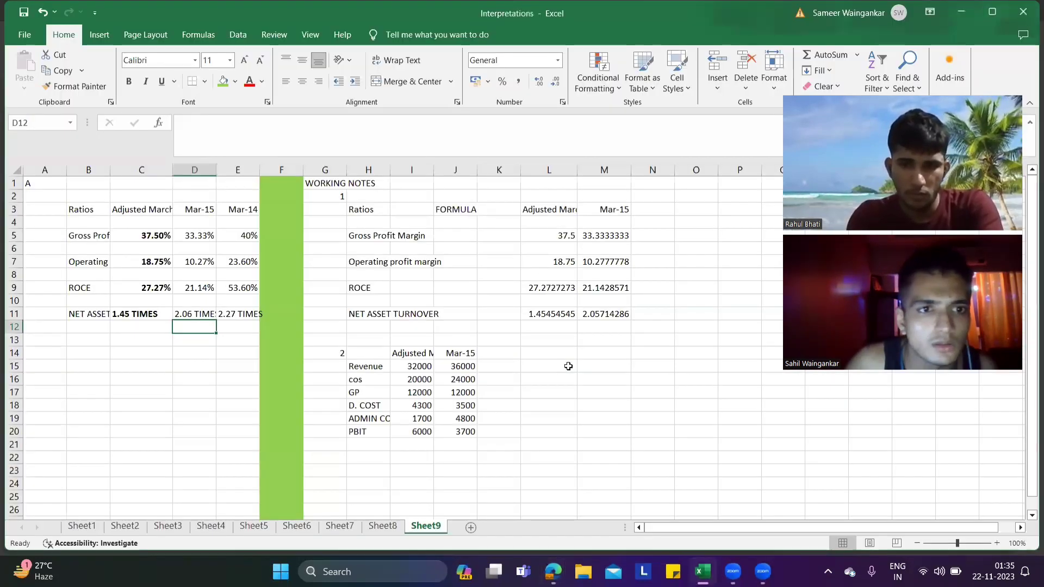
- Circle the ROCE and net asset turnover figures in the Yogi answer with the pen, and erase the circles
key(alt+Tab)
mouse_move(585, 351)
mouse_down()
mouse_move(550, 371)
mouse_move(583, 359)
mouse_up()
key(alt+Tab)
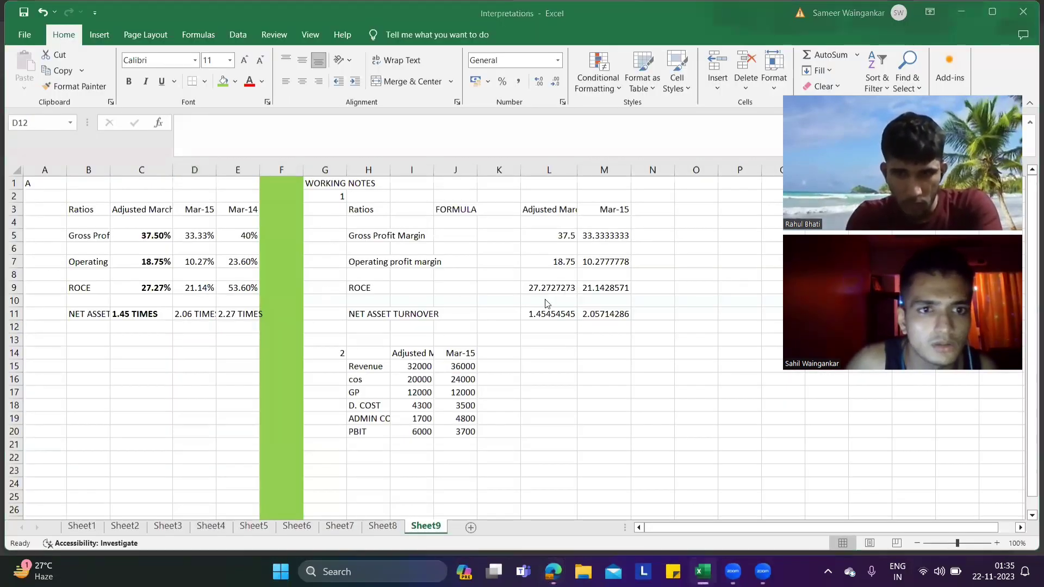
key(alt+Tab)
key(alt+Tab)
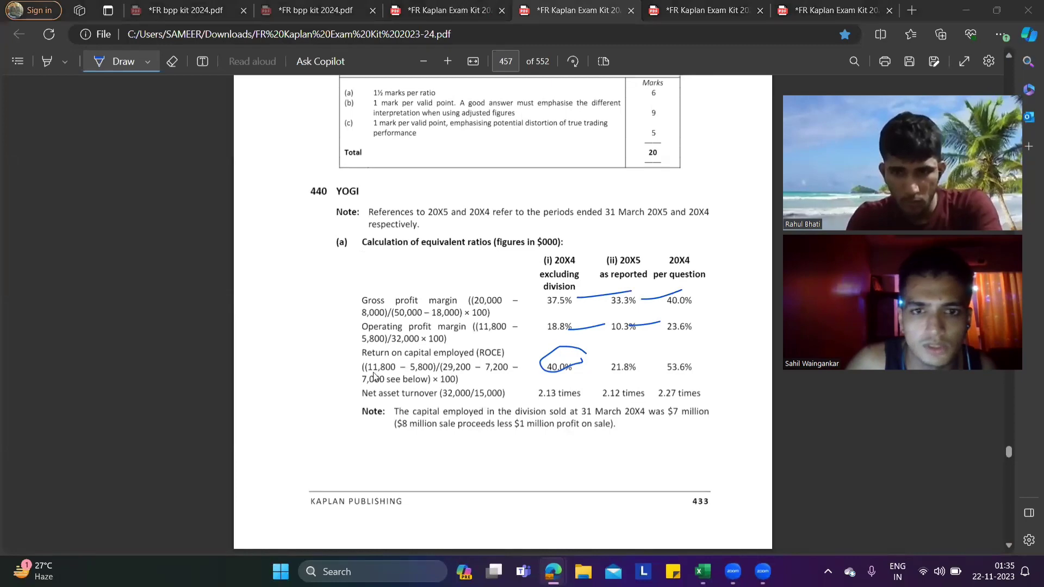
key(alt+Tab)
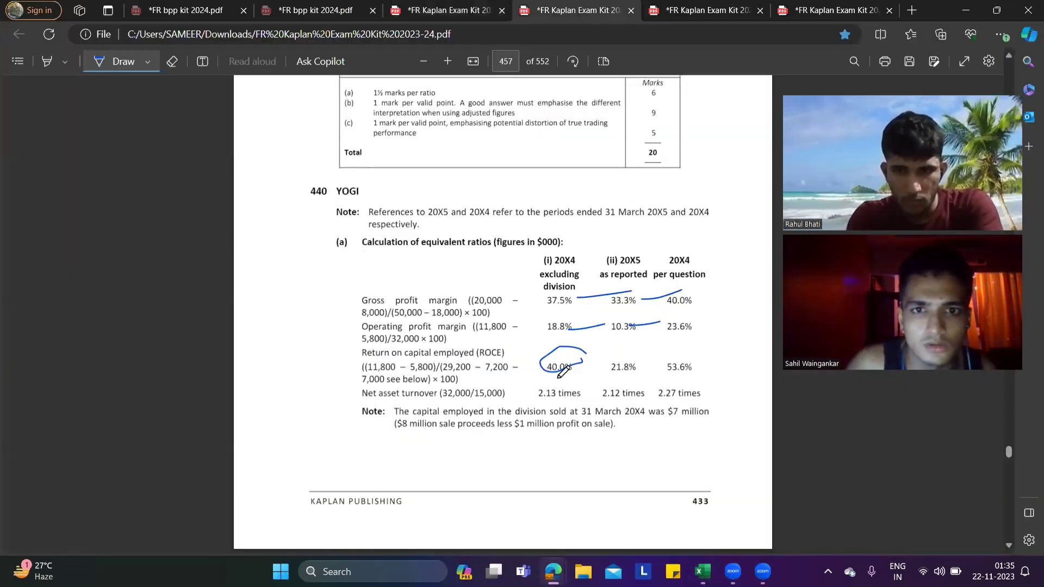
mouse_move(591, 369)
mouse_down()
mouse_move(636, 360)
mouse_move(626, 350)
mouse_move(658, 380)
mouse_move(581, 405)
mouse_move(589, 353)
mouse_up()
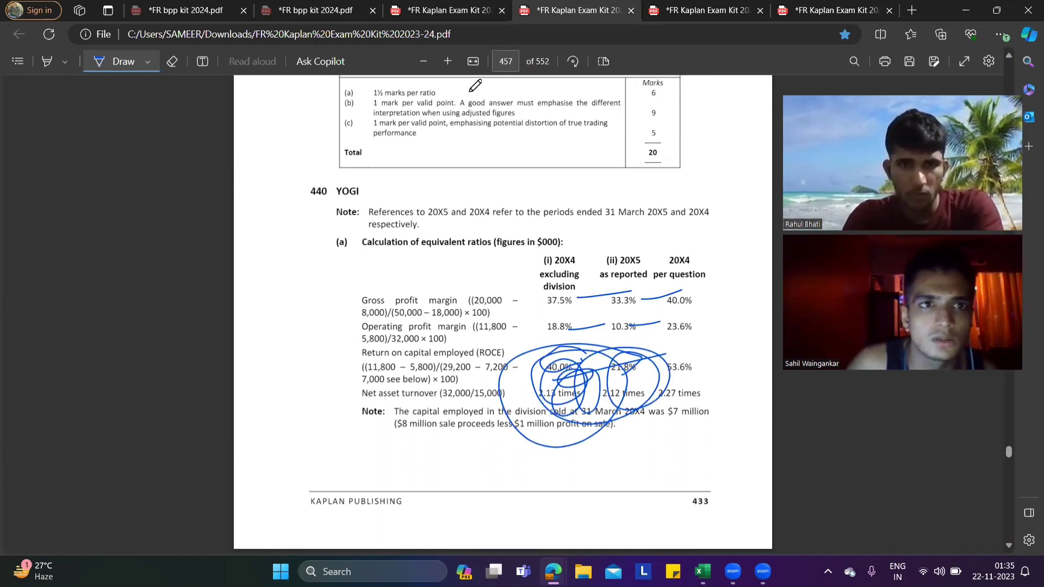
click(171, 61)
drag(537, 307, 641, 478)
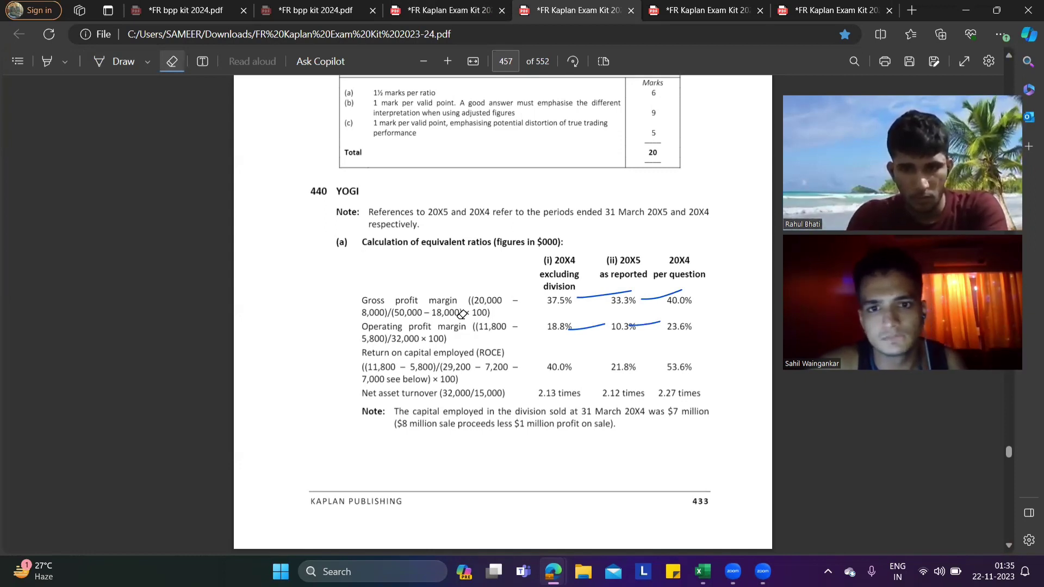
key(alt+Tab)
key(alt+shift+Tab)
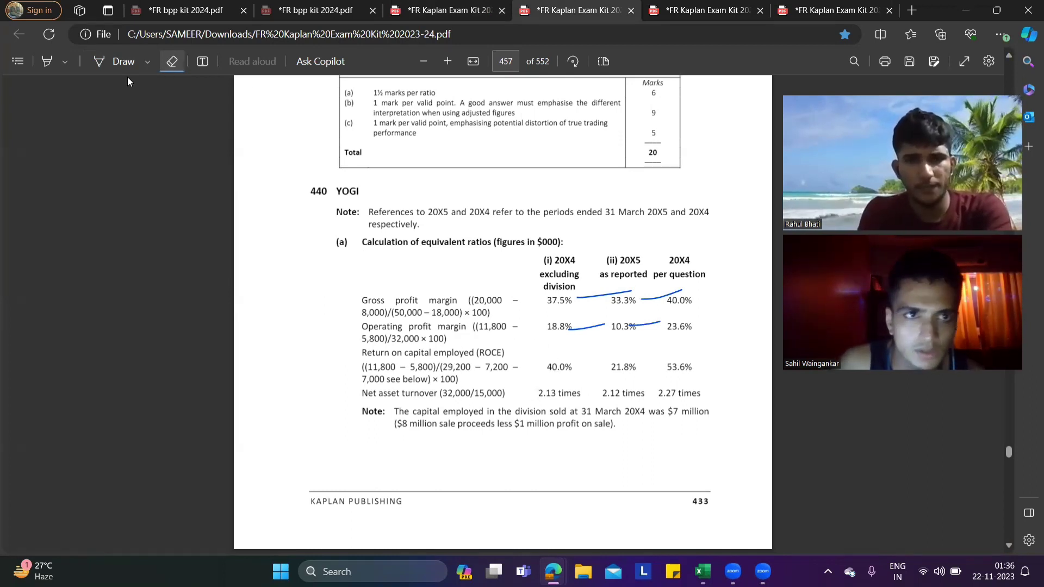
click(109, 64)
mouse_move(539, 344)
mouse_down()
mouse_move(708, 342)
mouse_move(669, 374)
mouse_move(666, 402)
mouse_up()
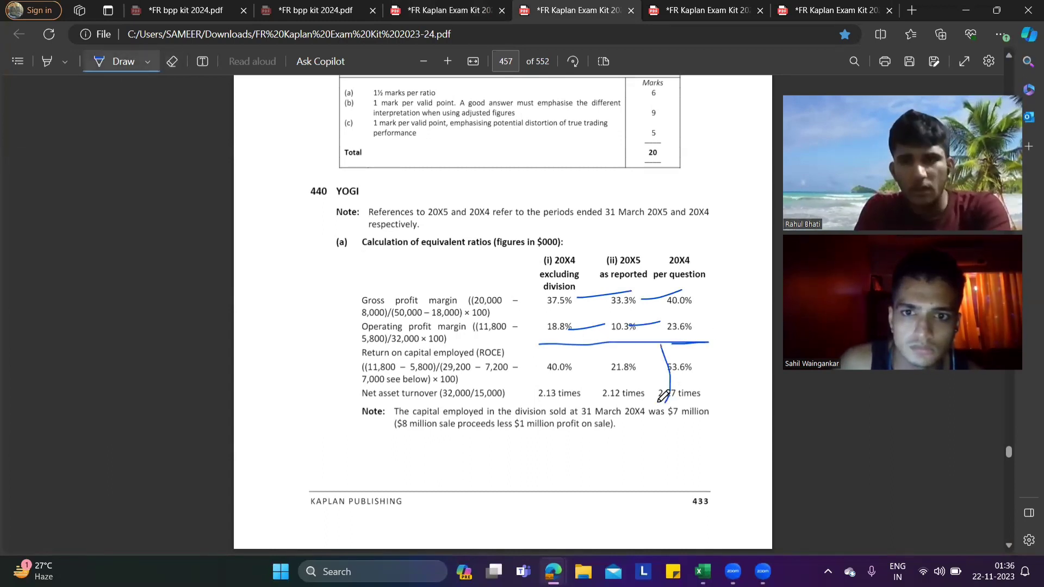
click(172, 61)
drag(679, 333, 642, 368)
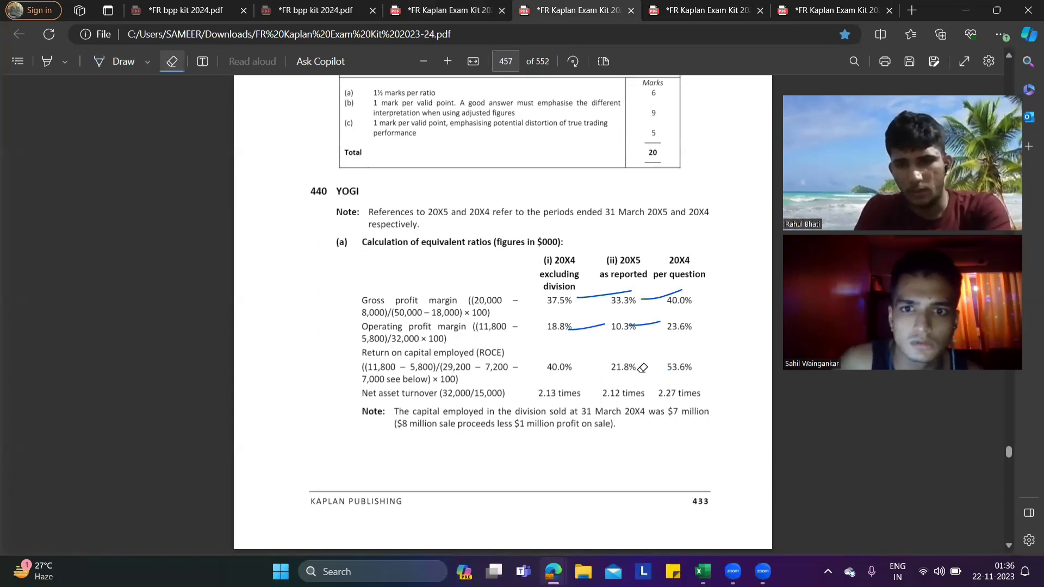
- Draw a pen box around the adjusted 20X4 and reported 20X5 ROCE and net asset turnover figures in the answer
click(107, 62)
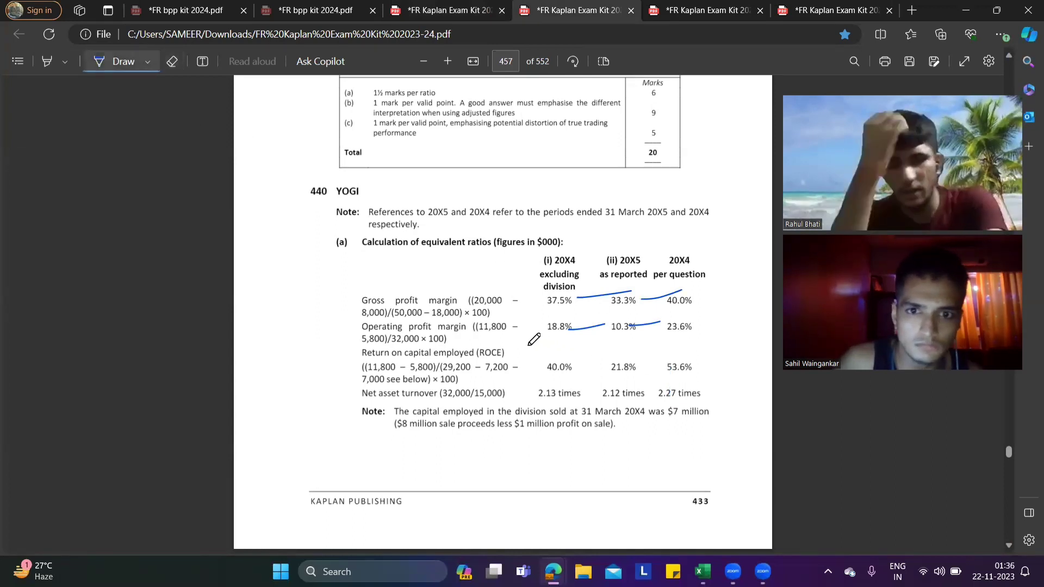
drag(530, 346, 535, 403)
mouse_move(531, 348)
mouse_down()
mouse_move(647, 373)
mouse_move(644, 395)
mouse_move(538, 405)
mouse_up()
- Compare the boxed figures with the Excel worksheet and check the ROCE and net asset turnover formulas in M9, M11, L9 and L11
key(alt+Tab)
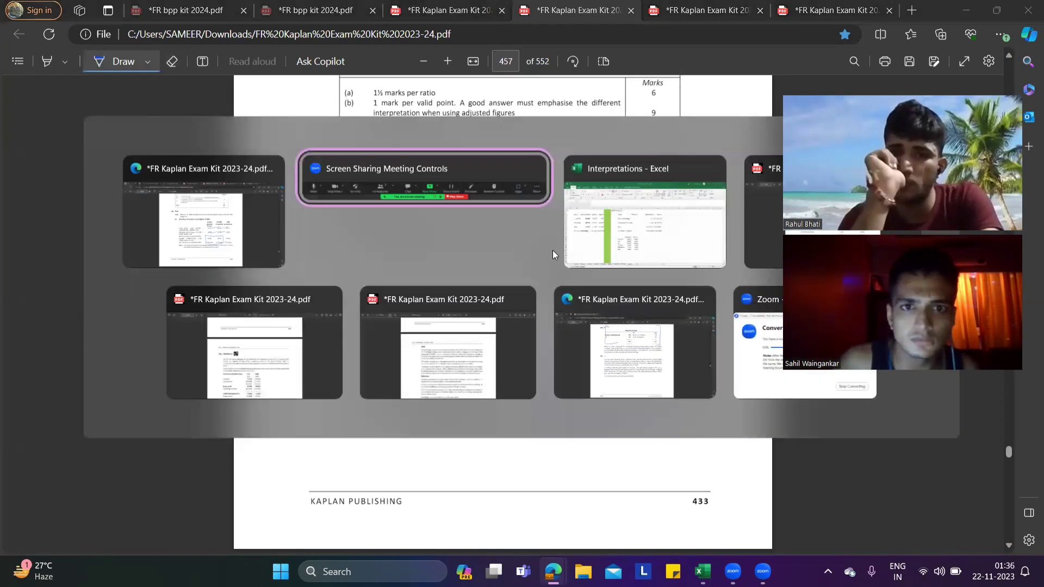
key(alt+Tab)
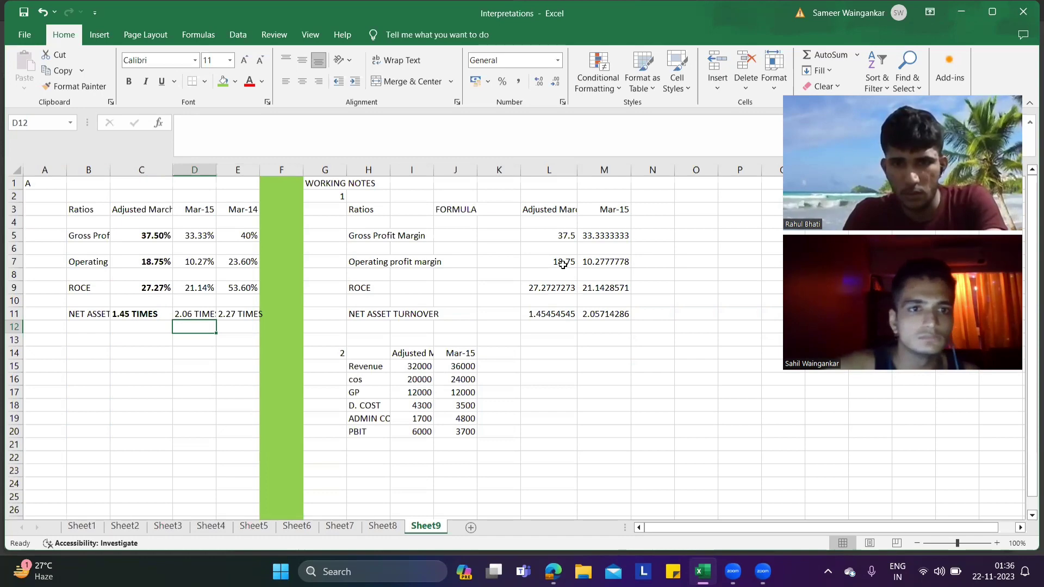
key(alt+Tab)
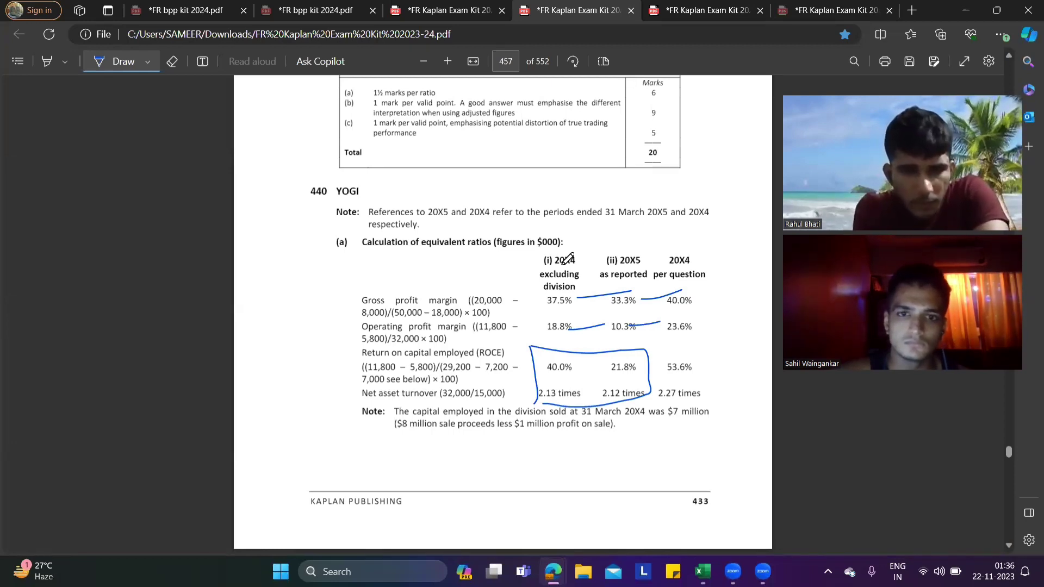
key(alt+Tab)
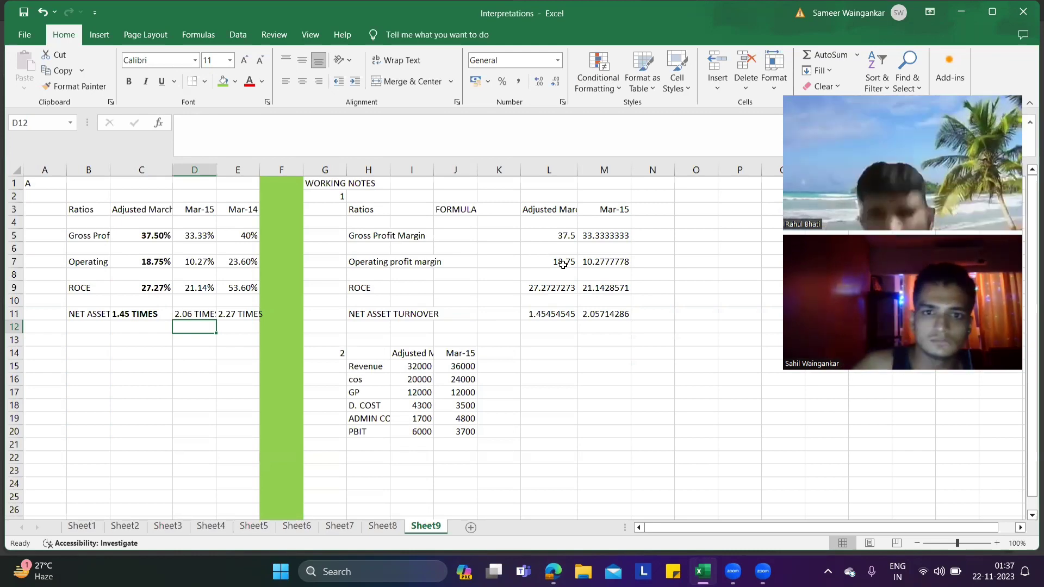
click(600, 287)
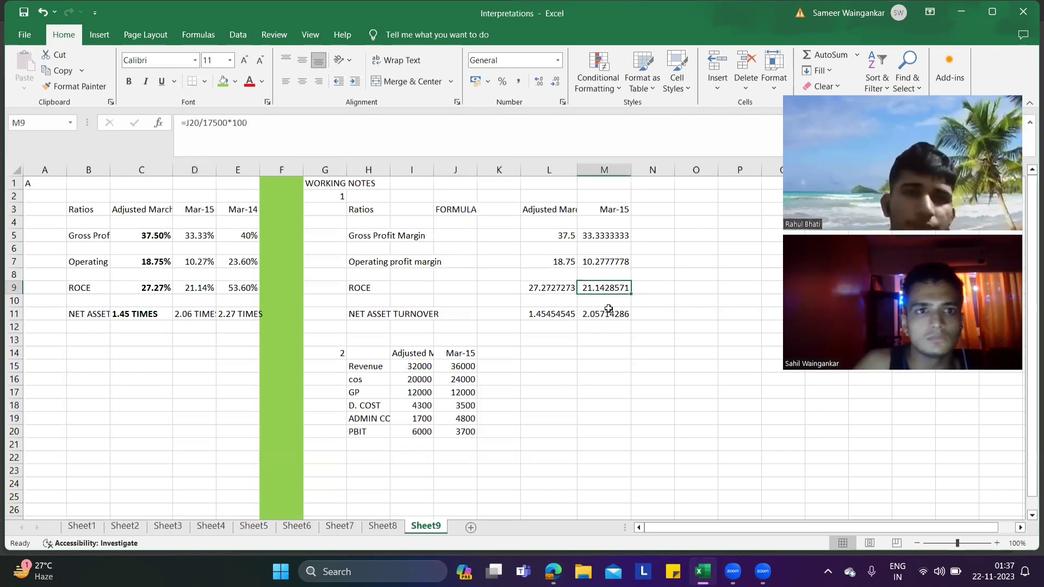
click(610, 314)
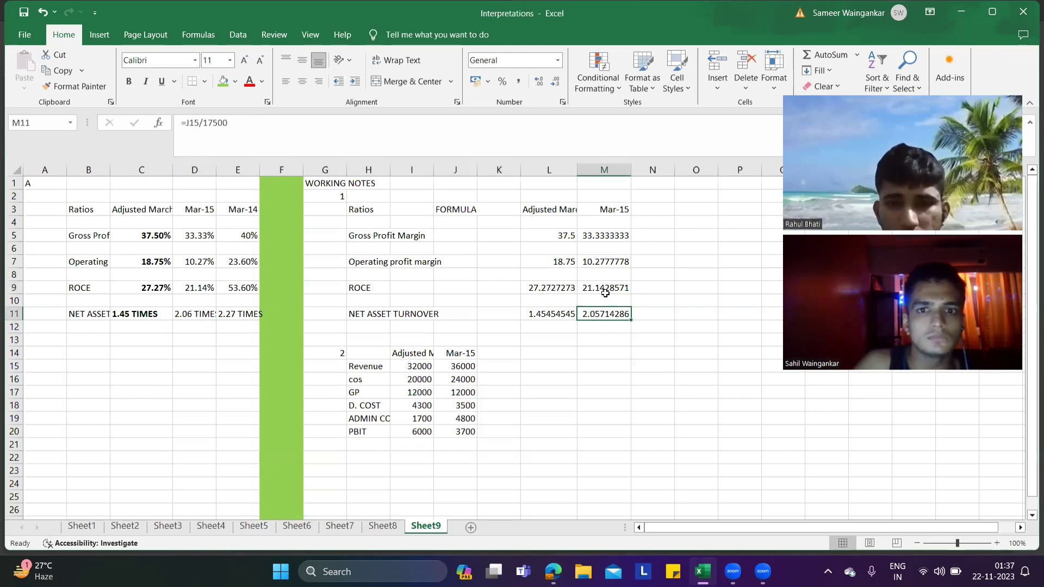
click(337, 137)
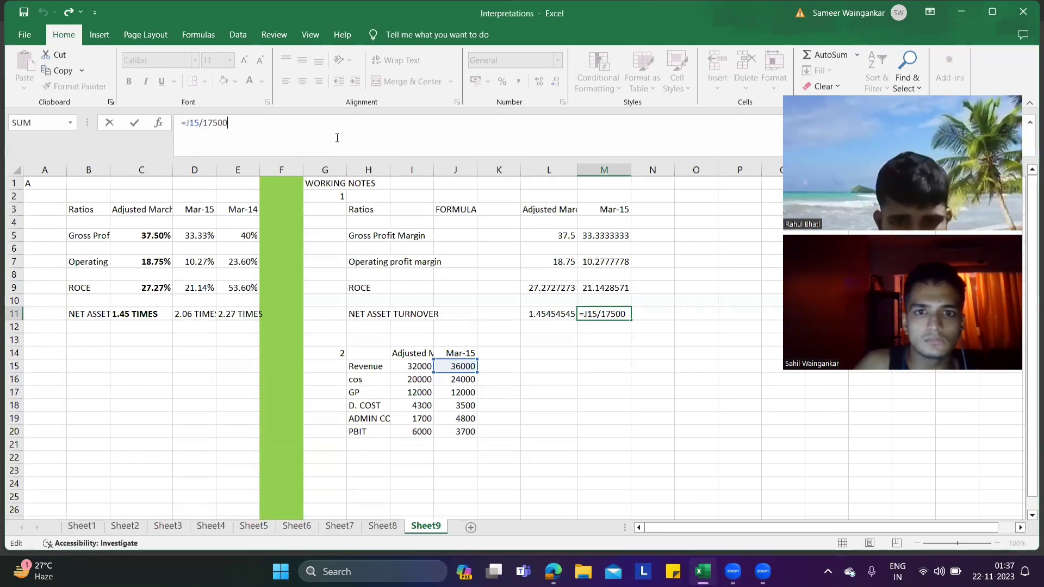
click(615, 290)
click(450, 142)
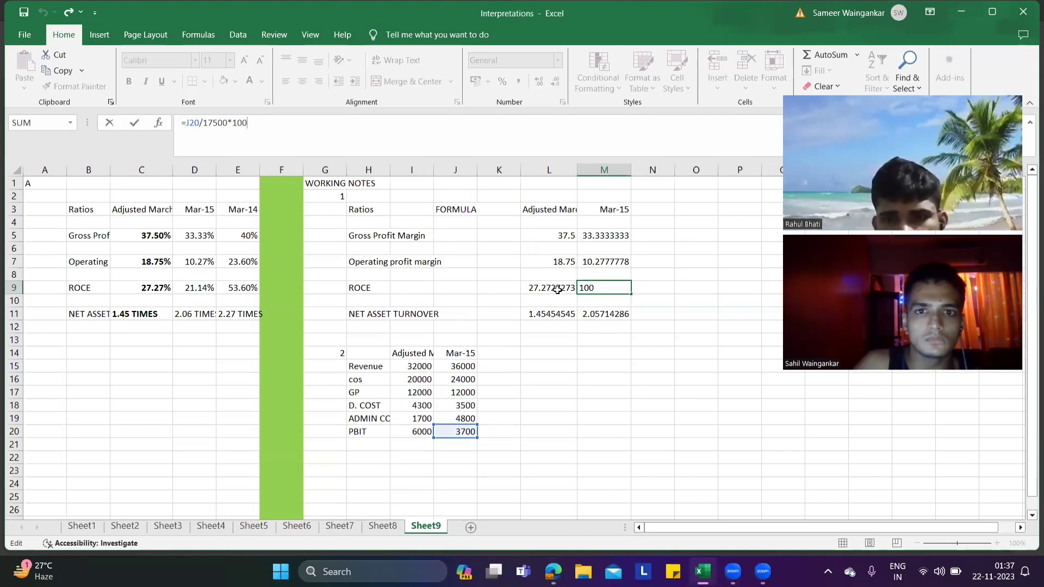
click(557, 291)
click(434, 150)
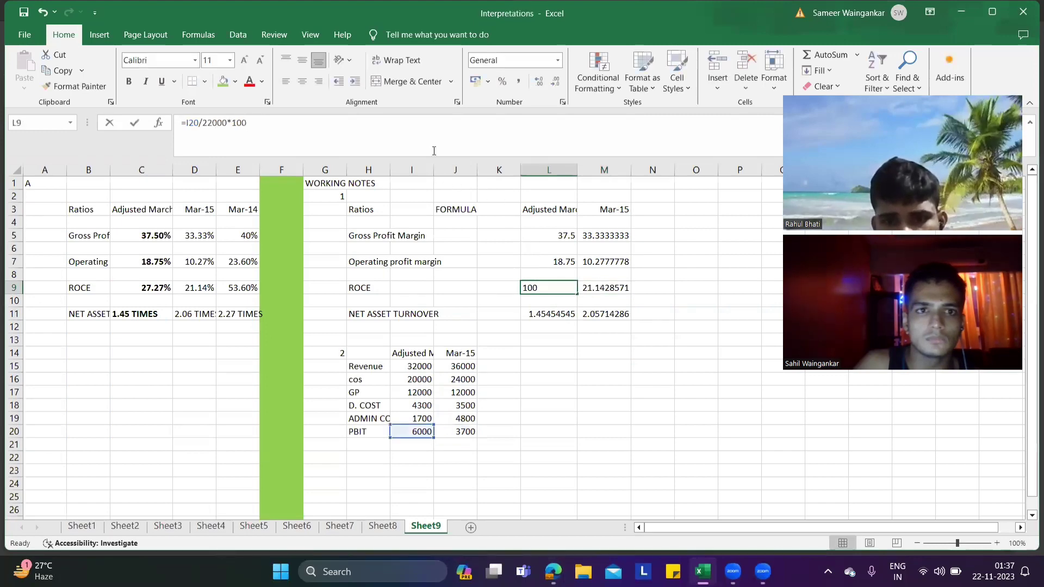
click(556, 314)
click(471, 138)
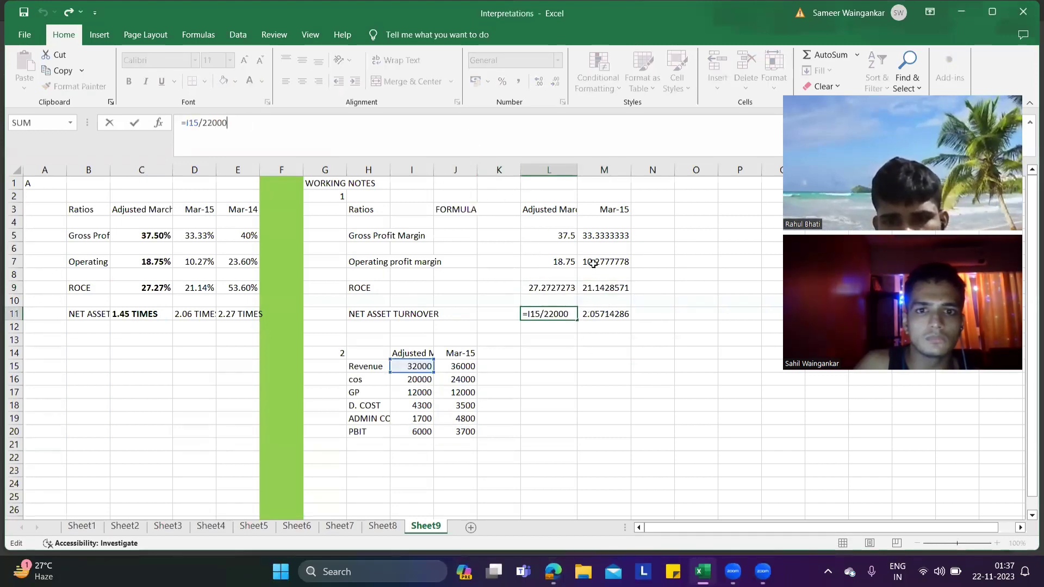
click(609, 251)
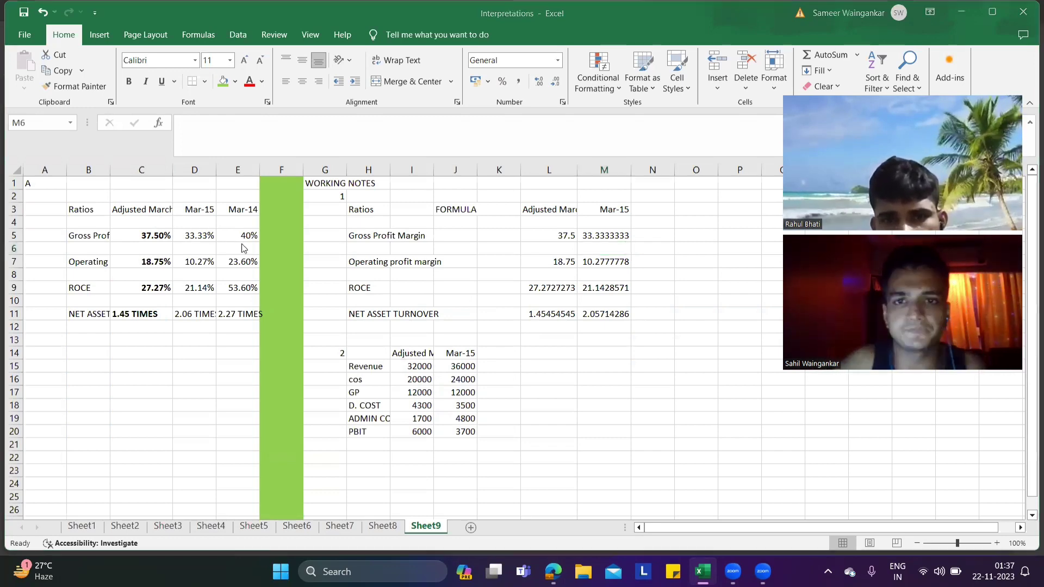
- Switch to the Yogi answer in the PDF and read the explanation following the ratio calculations
key(alt+Tab)
scroll(477, 323, down, 7)
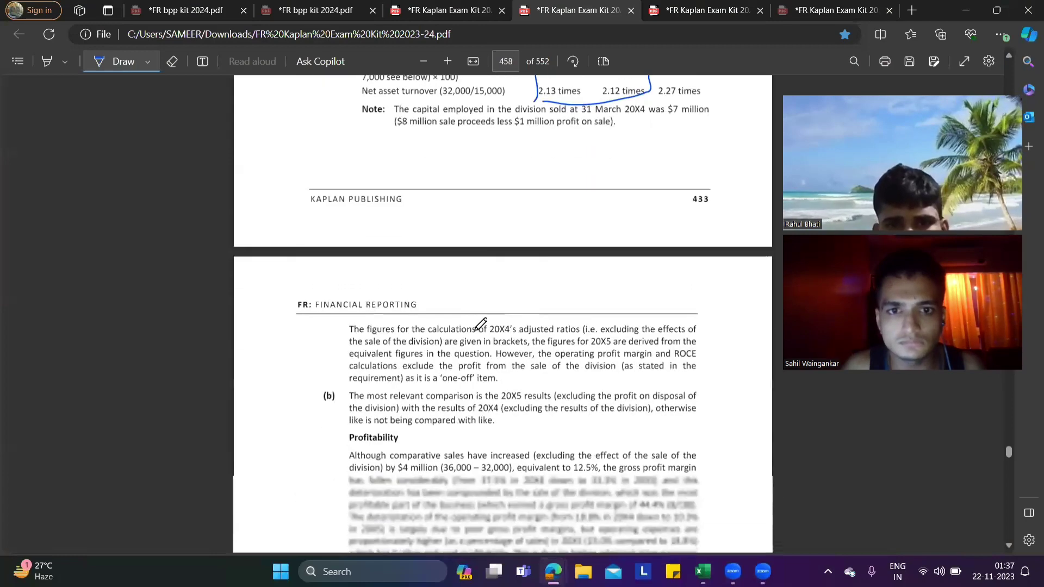
scroll(482, 325, up, 2)
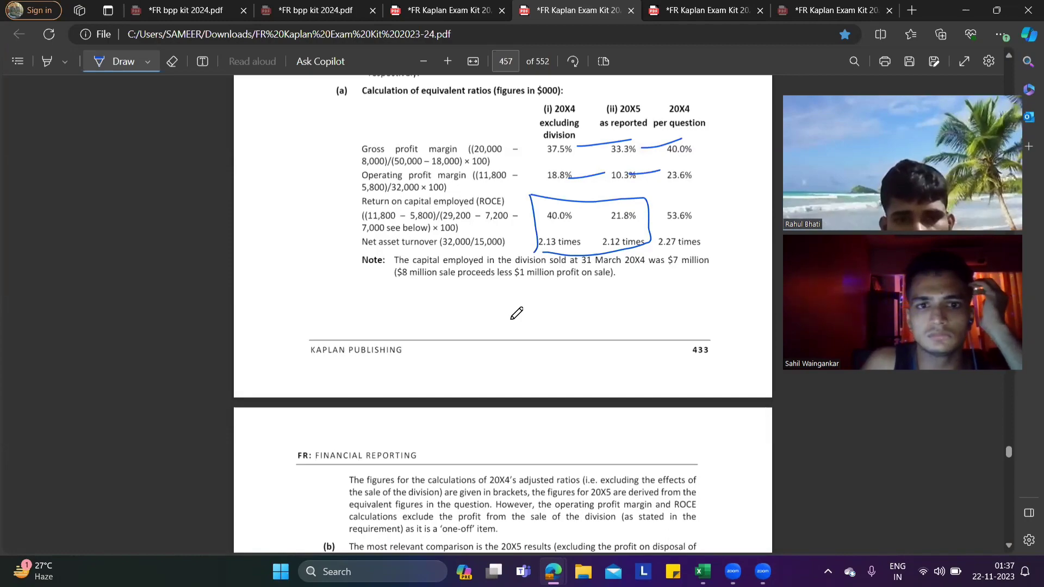
scroll(517, 314, down, 1)
scroll(516, 313, down, 6)
scroll(516, 313, up, 9)
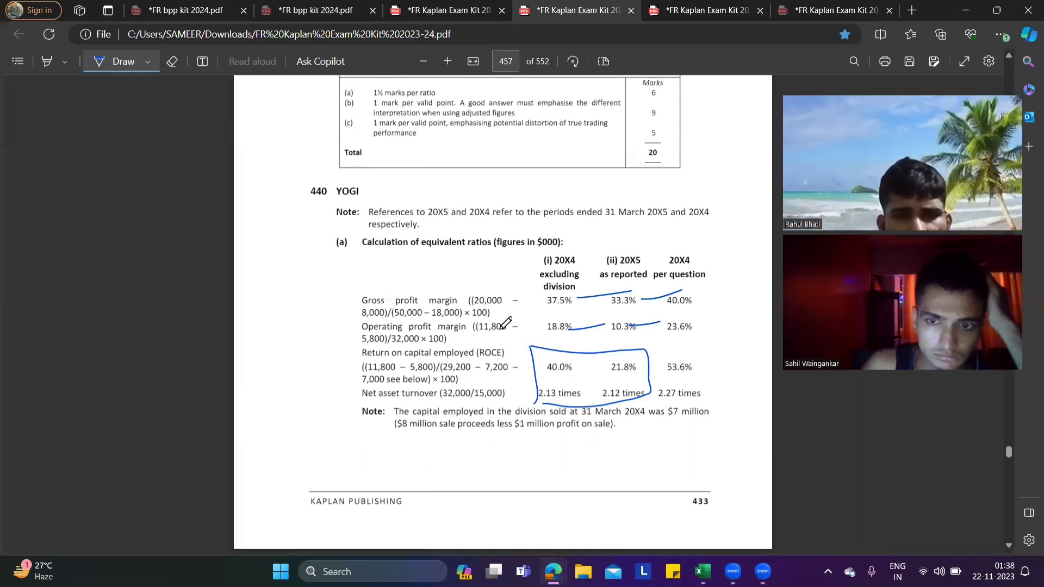
- Go to note 1 of the Yogi question in the exam kit PDF and erase the pen box and handwriting around the division's results
key(alt+Tab)
key(alt+Tab)
key(alt+Tab)
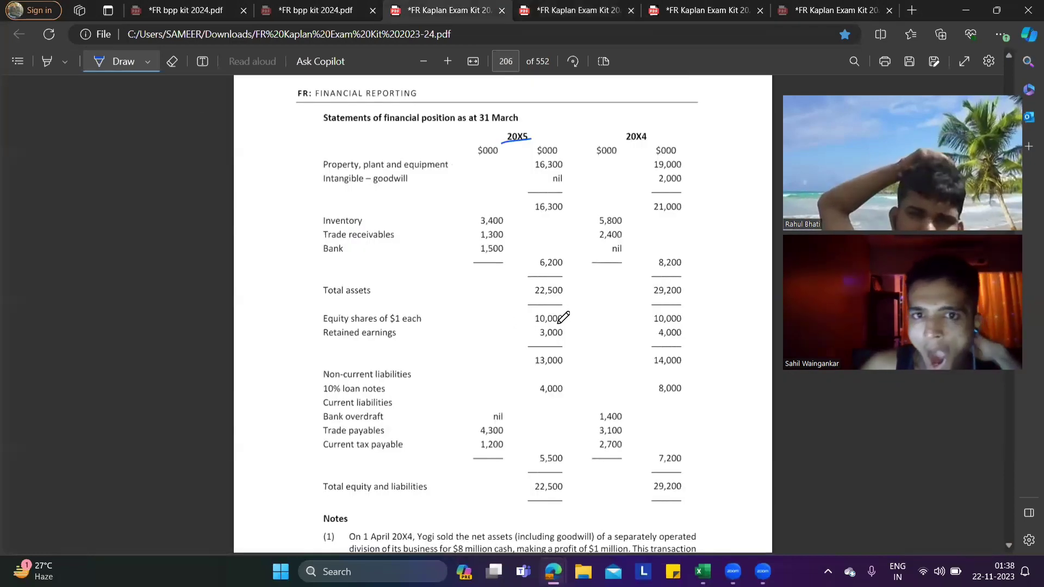
scroll(568, 324, down, 2)
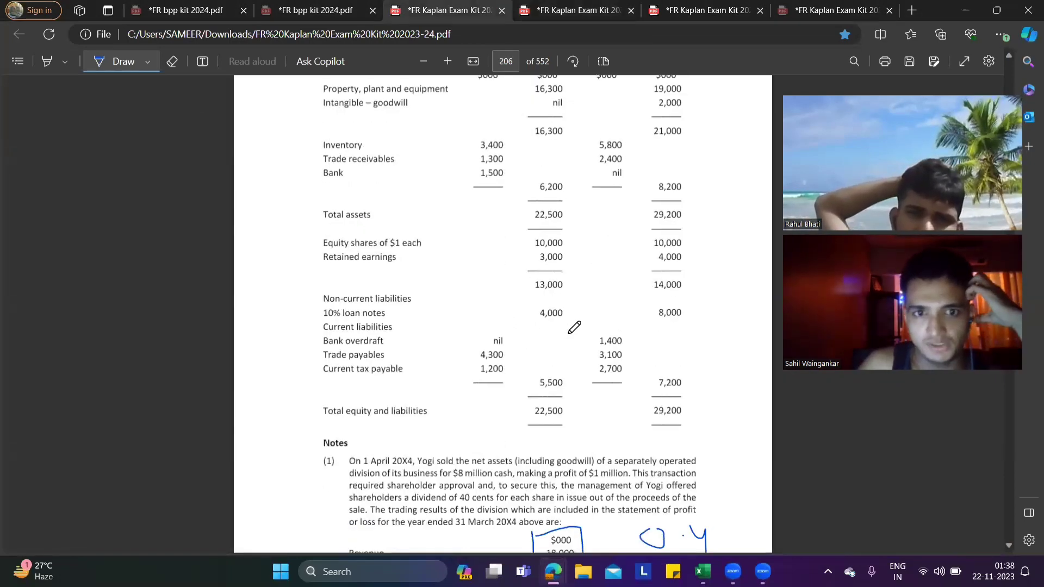
scroll(575, 327, down, 2)
scroll(350, 174, down, 4)
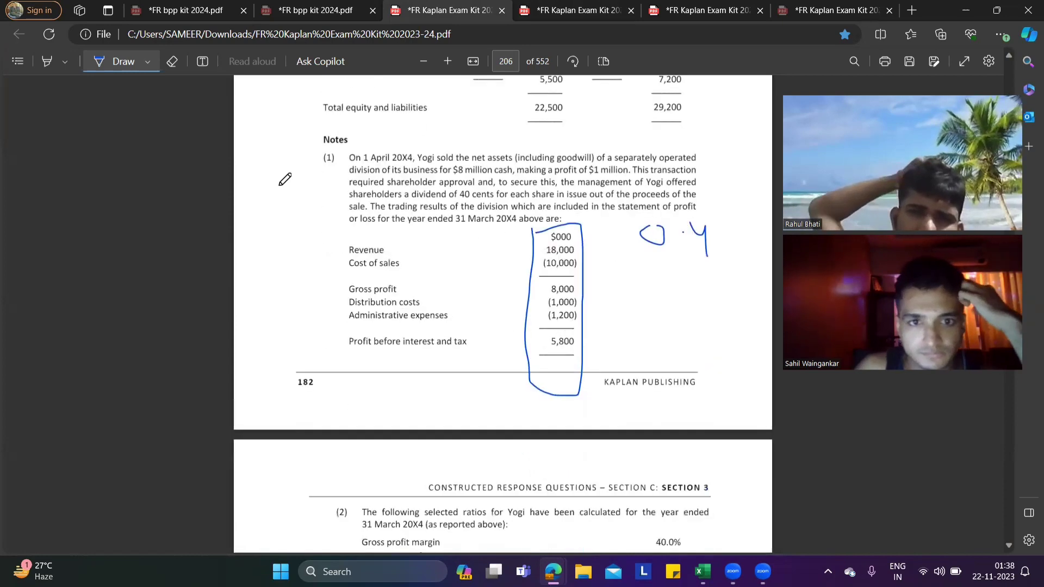
key(e)
drag(736, 219, 519, 266)
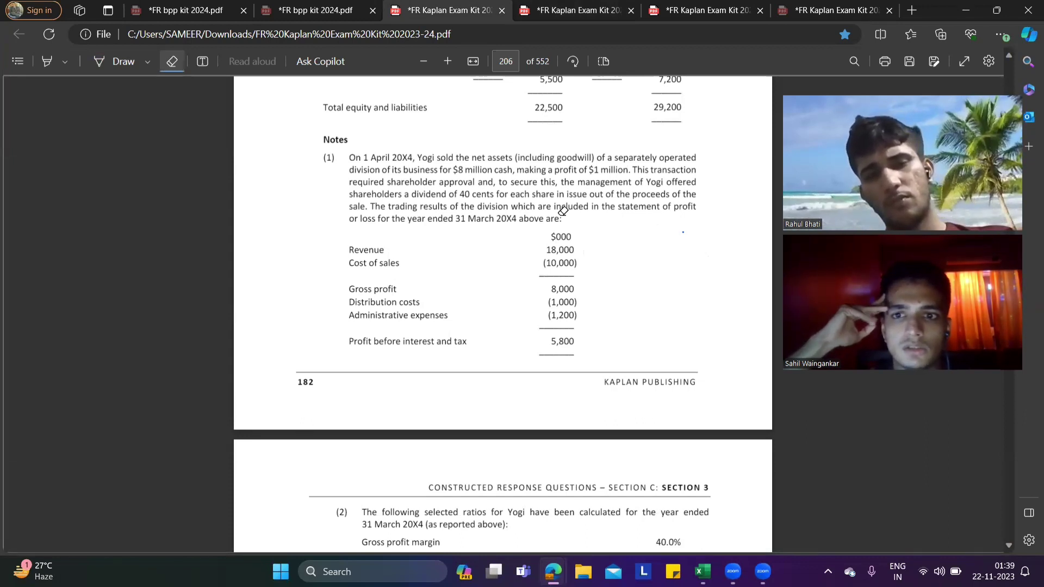
scroll(454, 288, up, 5)
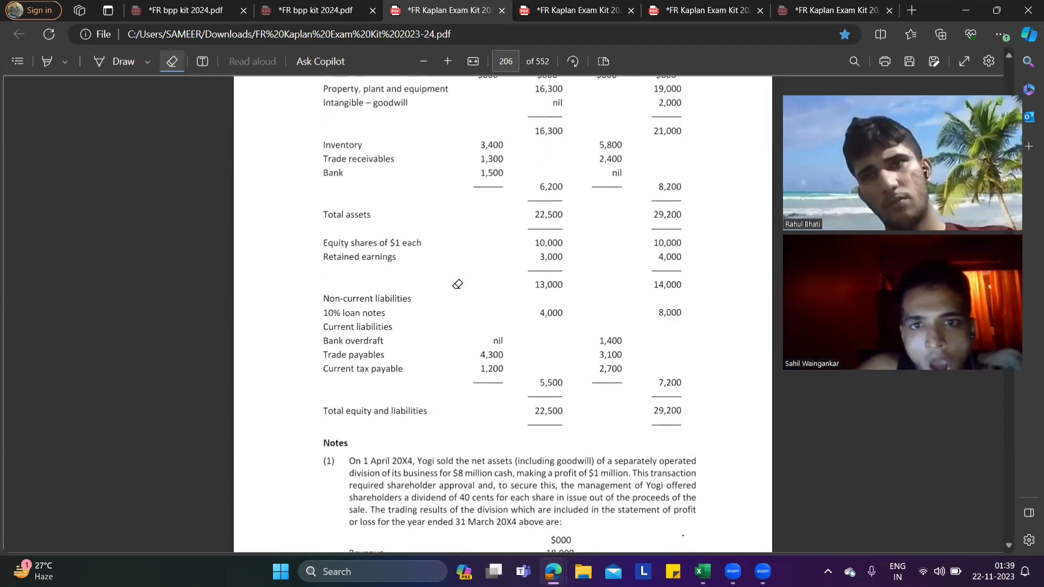
- Read through notes 1 and 2 and the part (a) requirements of the Yogi question
scroll(460, 291, down, 1)
scroll(459, 291, down, 4)
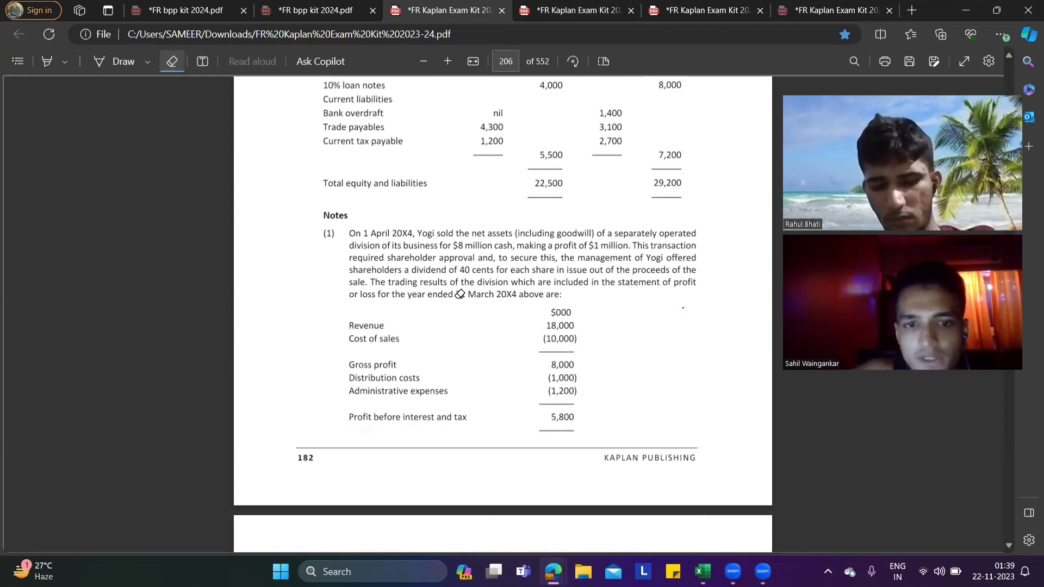
scroll(446, 286, down, 2)
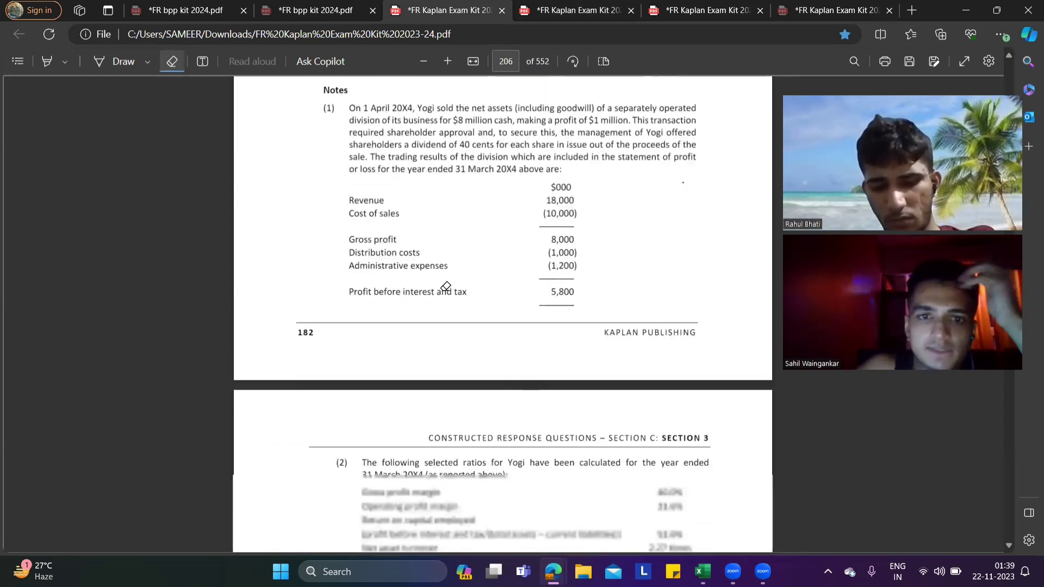
scroll(446, 287, down, 3)
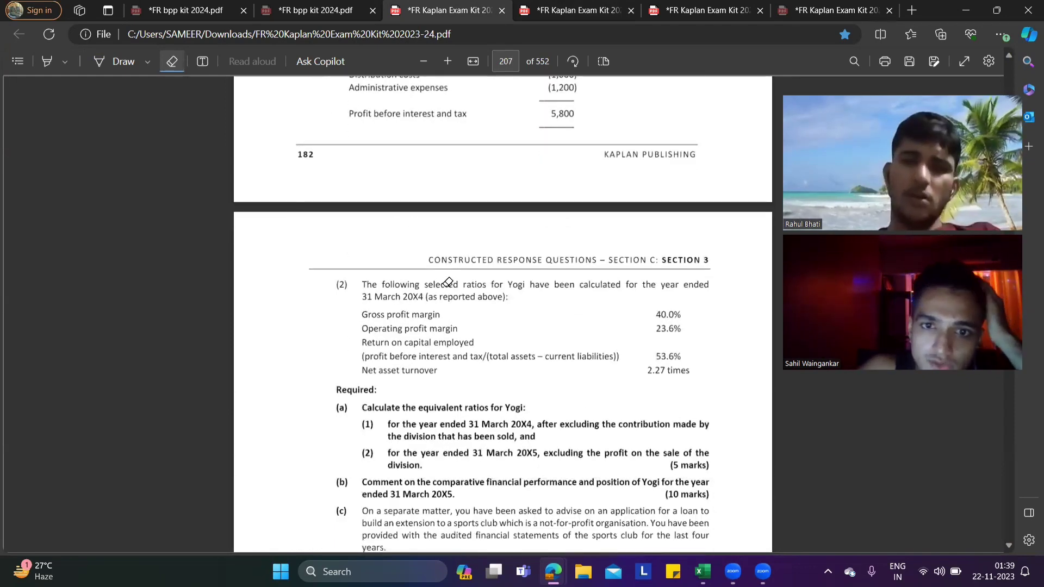
scroll(447, 282, up, 3)
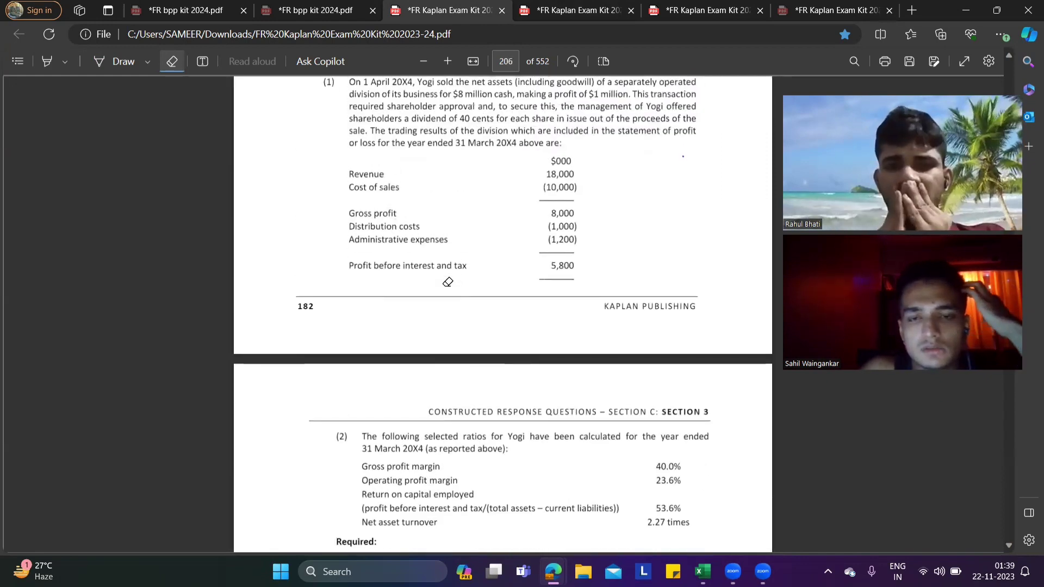
scroll(448, 282, up, 1)
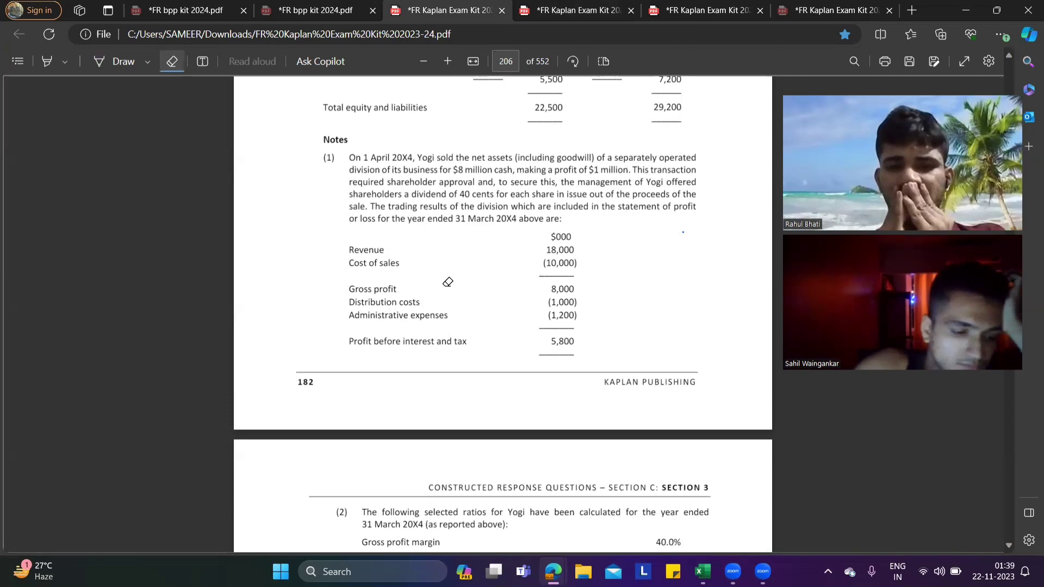
- Review the Yogi answer's ratios, switch to the Excel worksheet and check the gross profit margin formula in M5
key(alt+Tab)
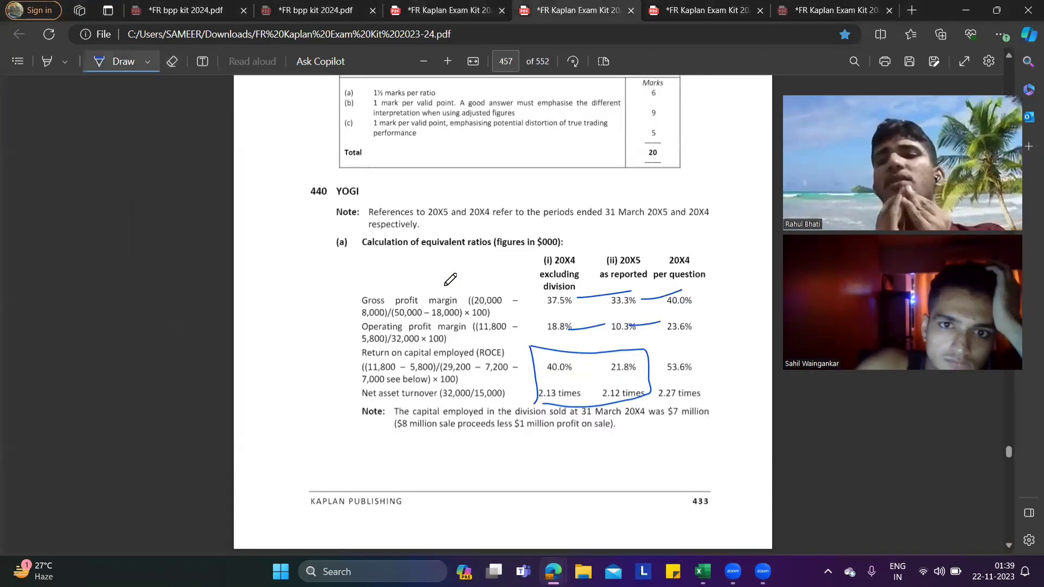
key(alt+Tab)
key(alt+Tab)
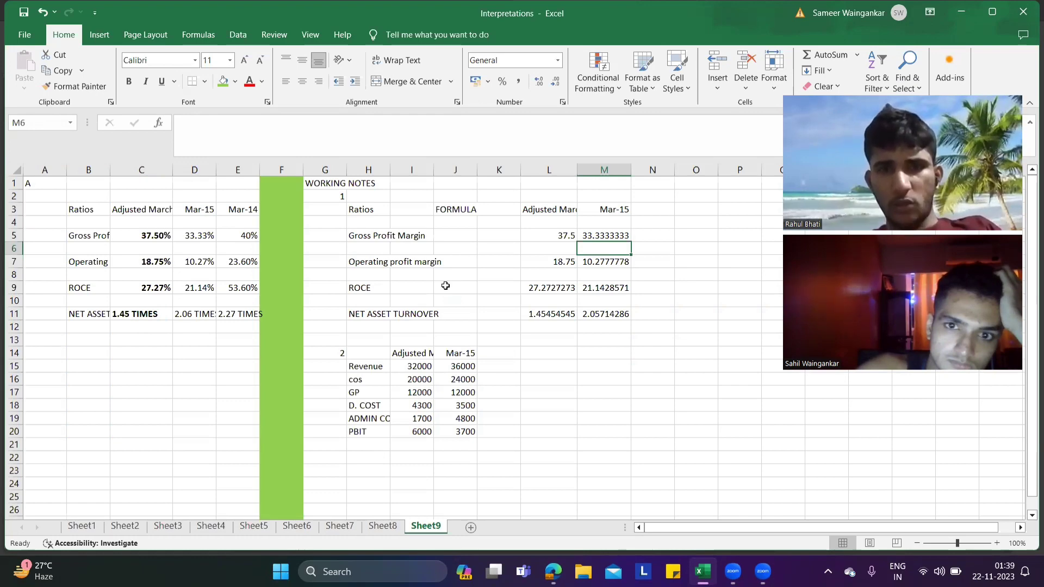
key(Up)
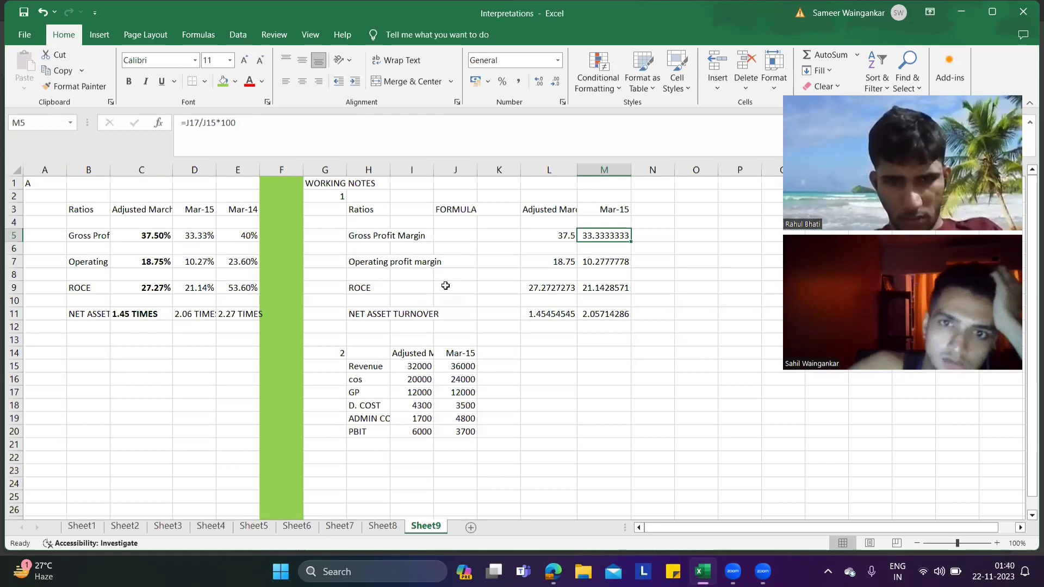
click(315, 133)
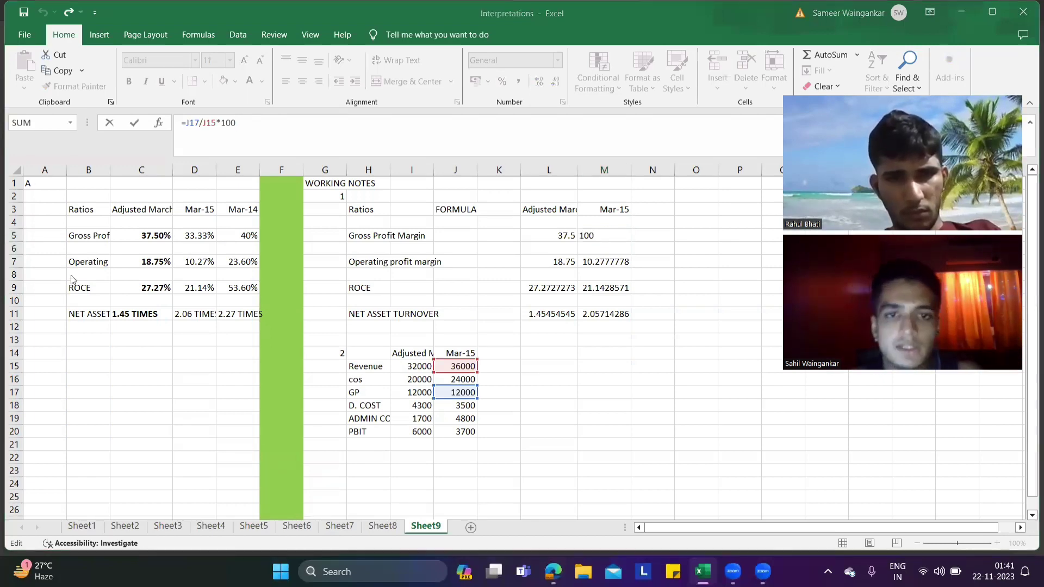
- Switch back to the Yogi question in the exam kit PDF and review the given ratios and requirements (a) to (c)
key(alt+Tab)
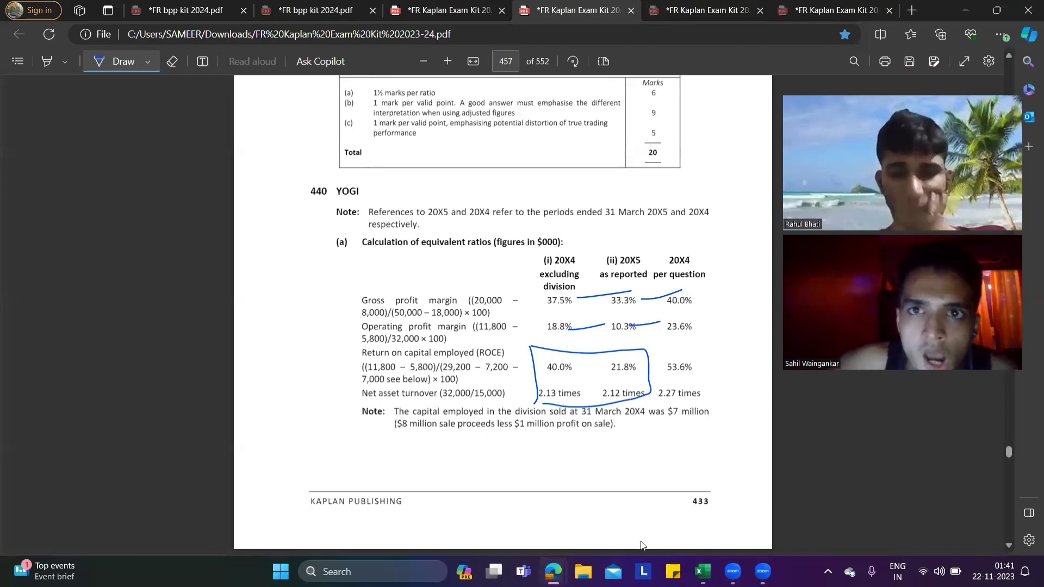
key(ctrl+shift+Tab)
scroll(559, 205, down, 10)
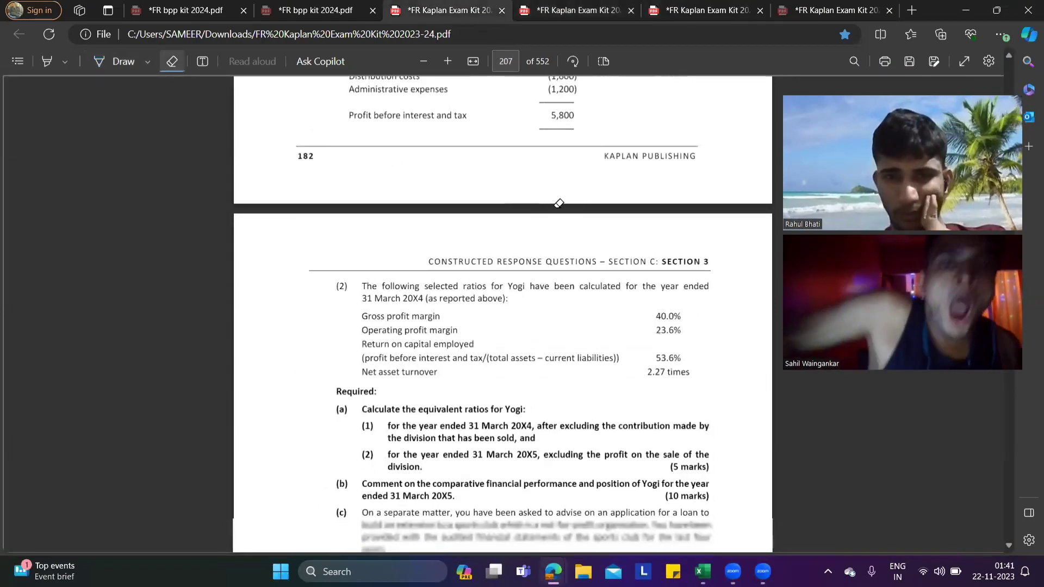
scroll(567, 206, up, 1)
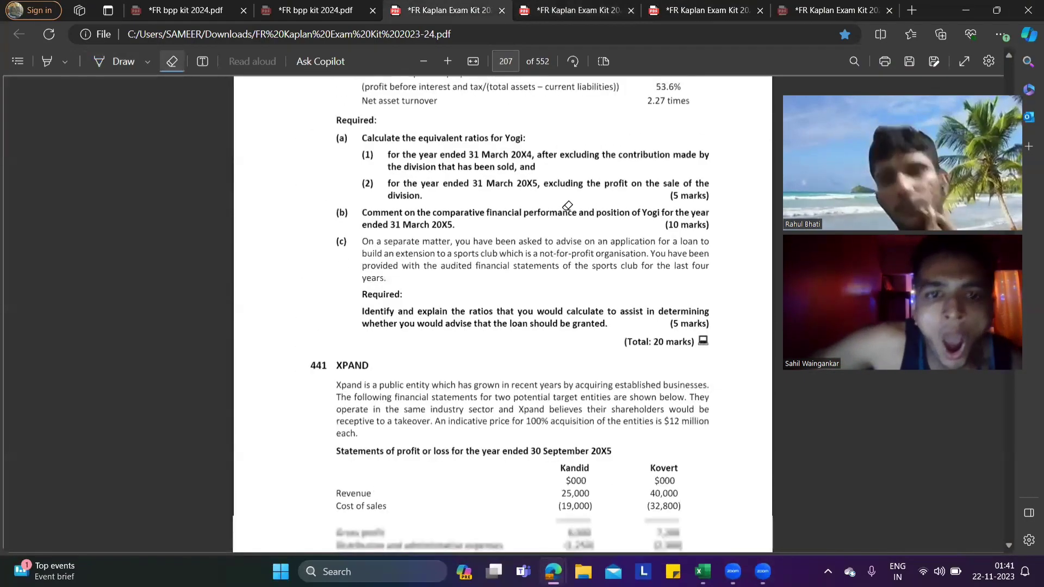
scroll(567, 206, down, 5)
scroll(571, 200, up, 4)
scroll(571, 201, up, 5)
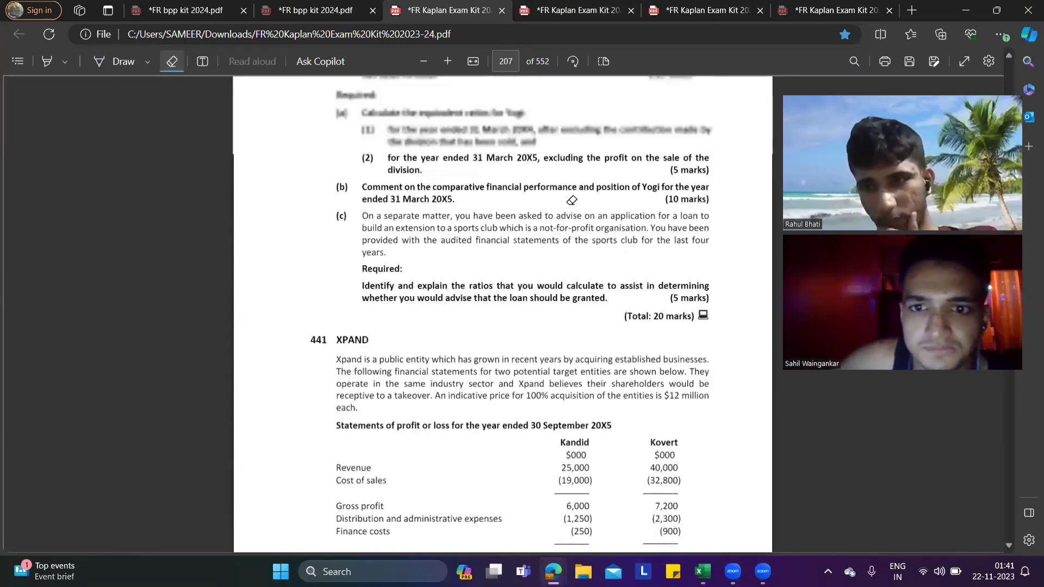
scroll(568, 198, down, 2)
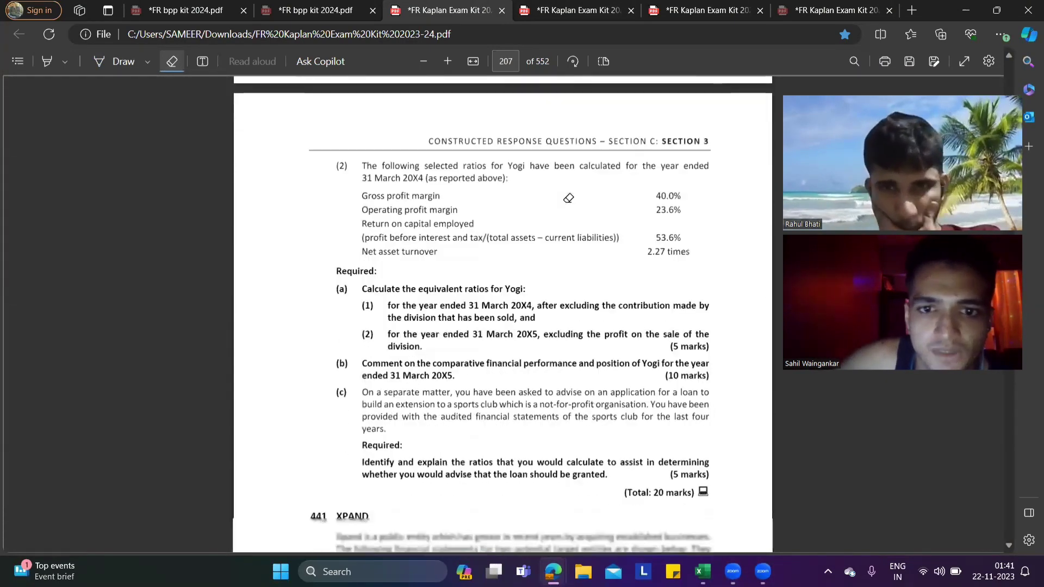
- Underline the "and" ending requirement (a)(1) with the pen and highlight requirement (a)(2), erasing the pen circle drawn around its number
click(123, 61)
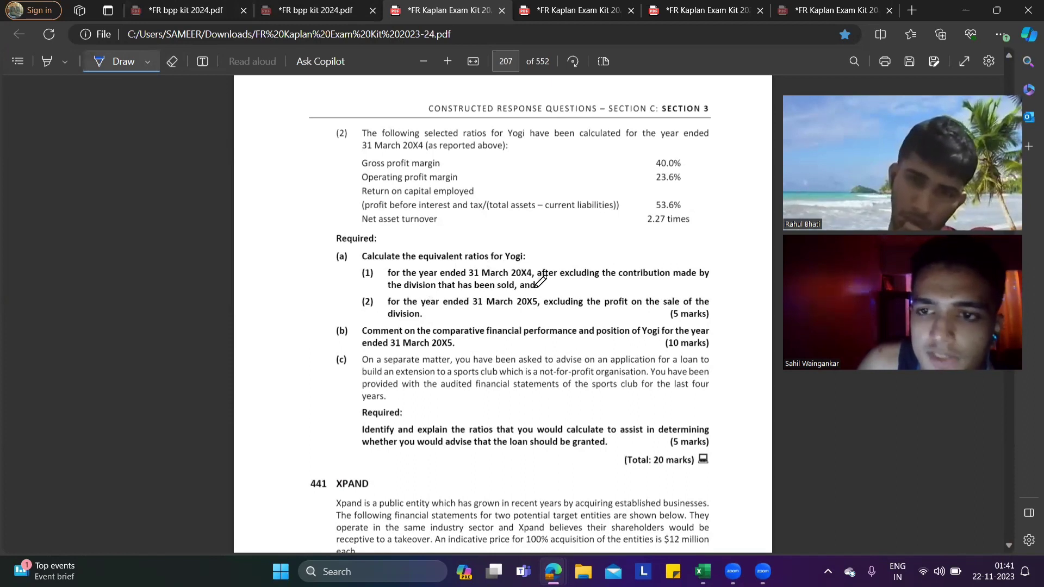
drag(531, 289, 549, 292)
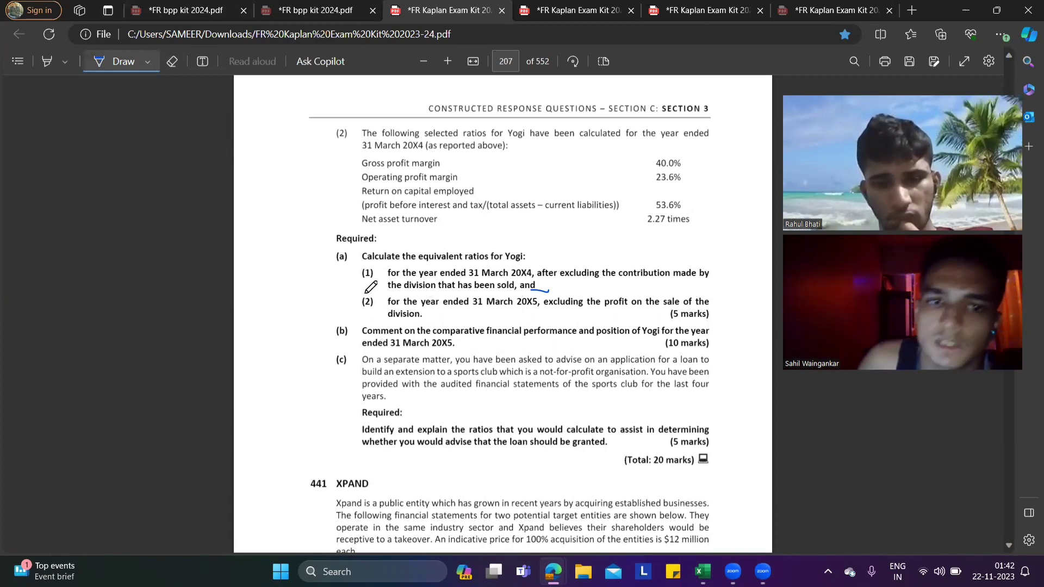
mouse_move(371, 289)
mouse_down()
mouse_move(342, 318)
mouse_move(407, 336)
mouse_up()
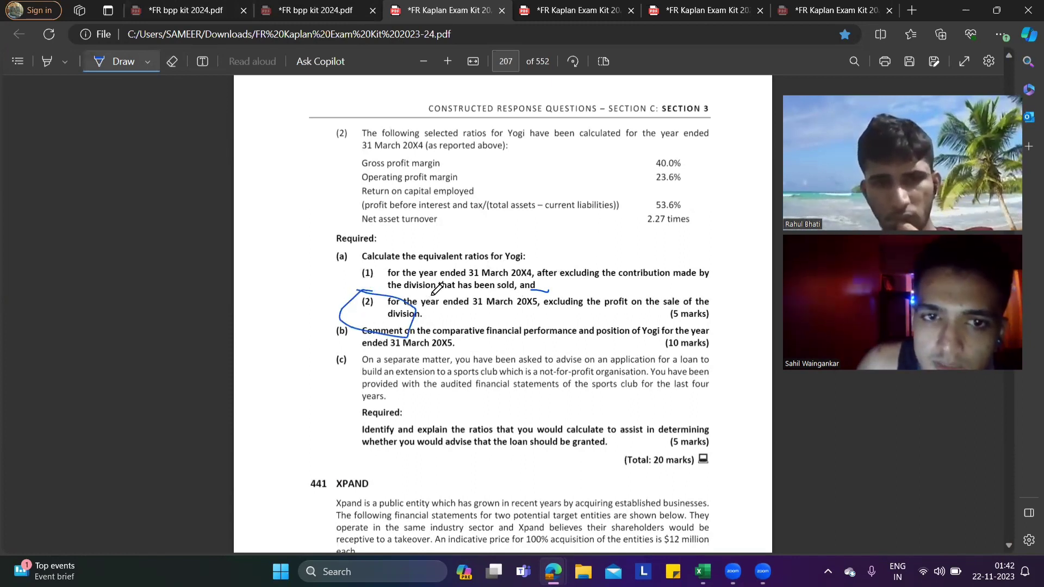
click(173, 61)
click(342, 311)
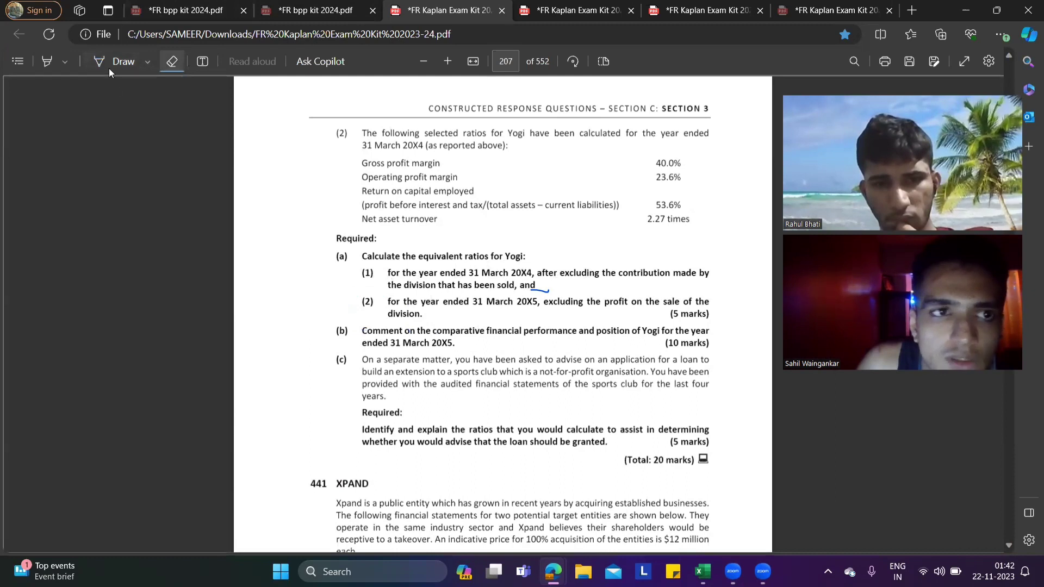
click(49, 63)
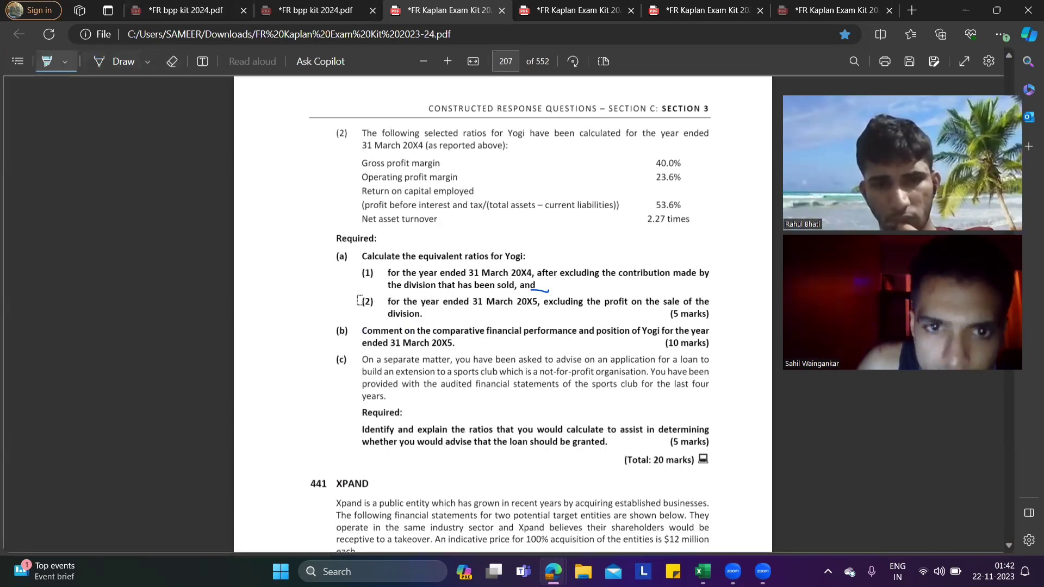
drag(355, 300, 713, 301)
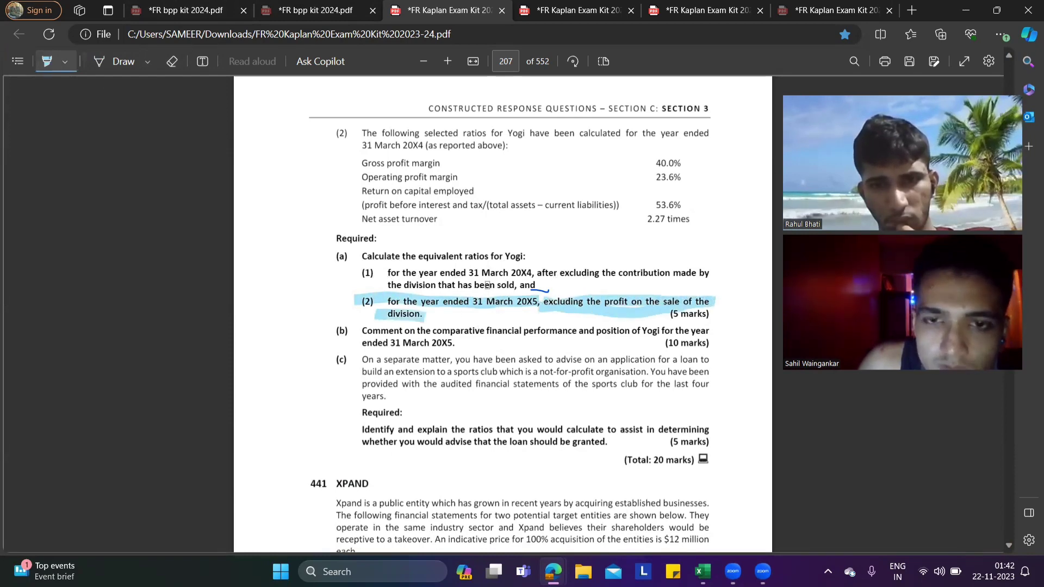
- Highlight the $1 million profit on the division's sale in note 1 of the Yogi question
scroll(494, 269, up, 4)
scroll(493, 269, up, 3)
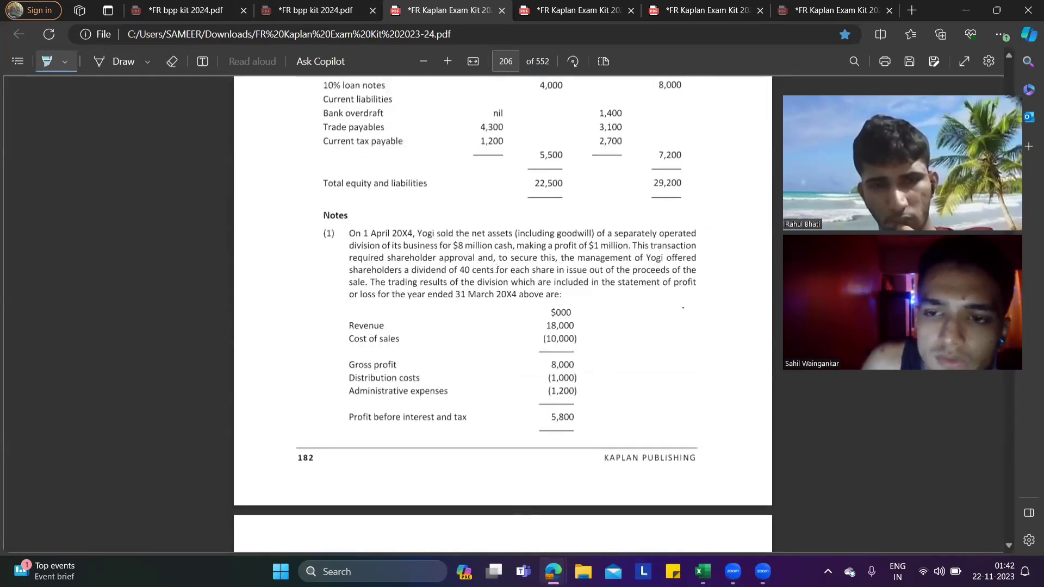
scroll(495, 269, down, 7)
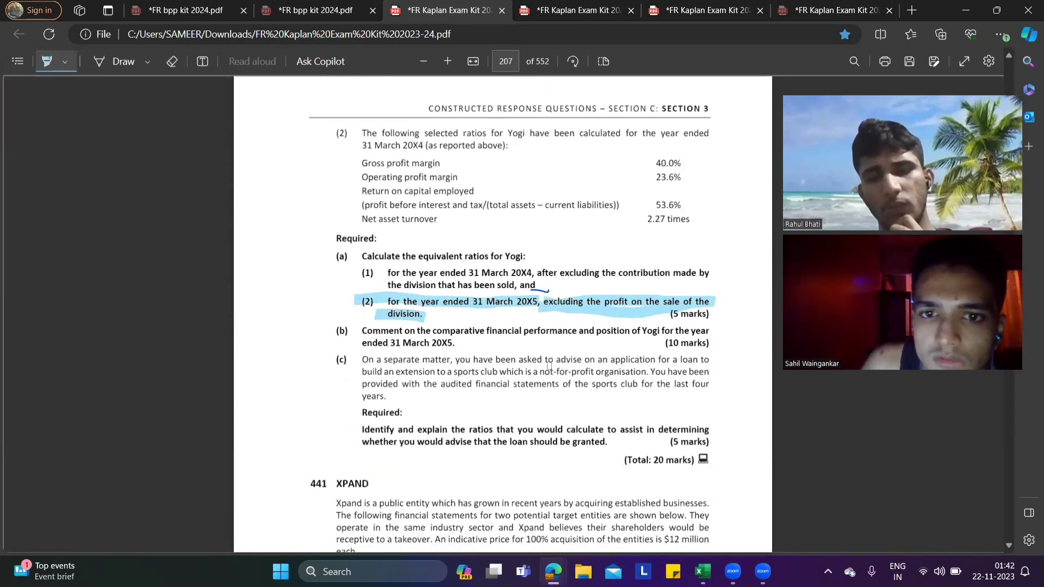
scroll(551, 363, up, 7)
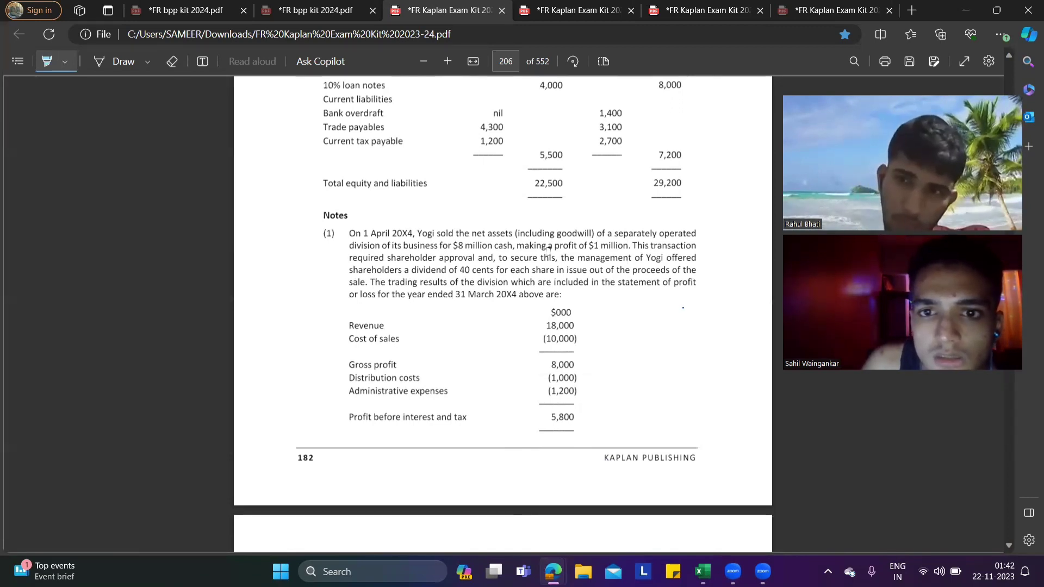
mouse_move(632, 246)
mouse_down()
mouse_move(586, 241)
mouse_move(621, 246)
mouse_up()
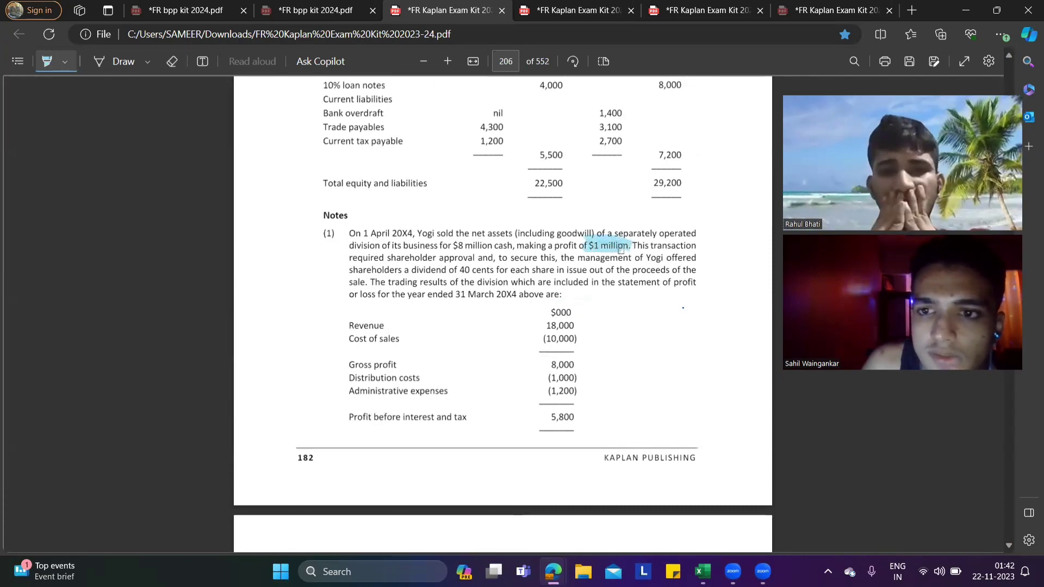
- Compare the highlighted profit with requirement (a)(2) and review the 20X5 and 20X4 statements of financial position
scroll(613, 274, down, 8)
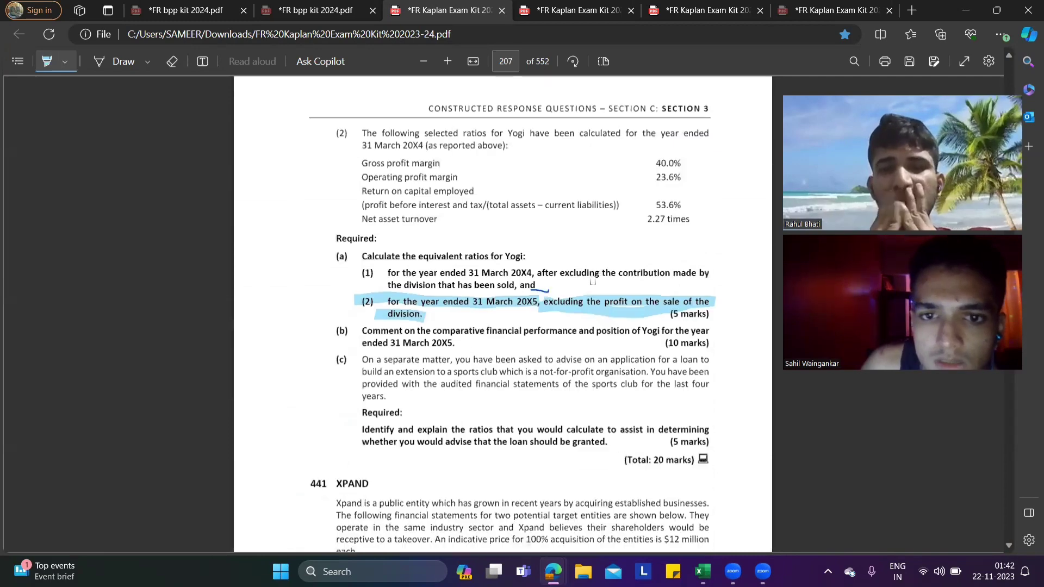
scroll(574, 254, up, 8)
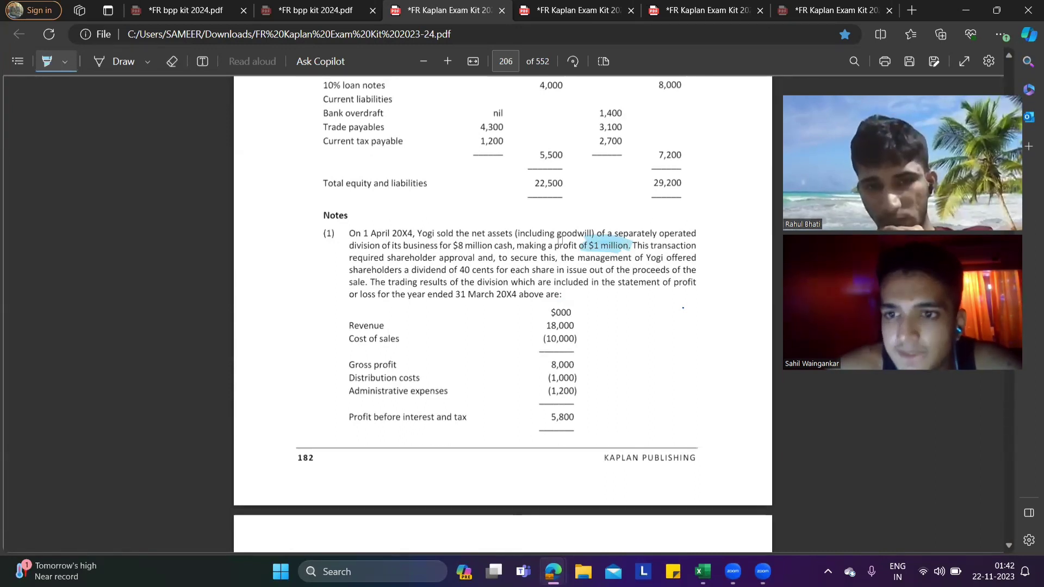
scroll(560, 239, up, 6)
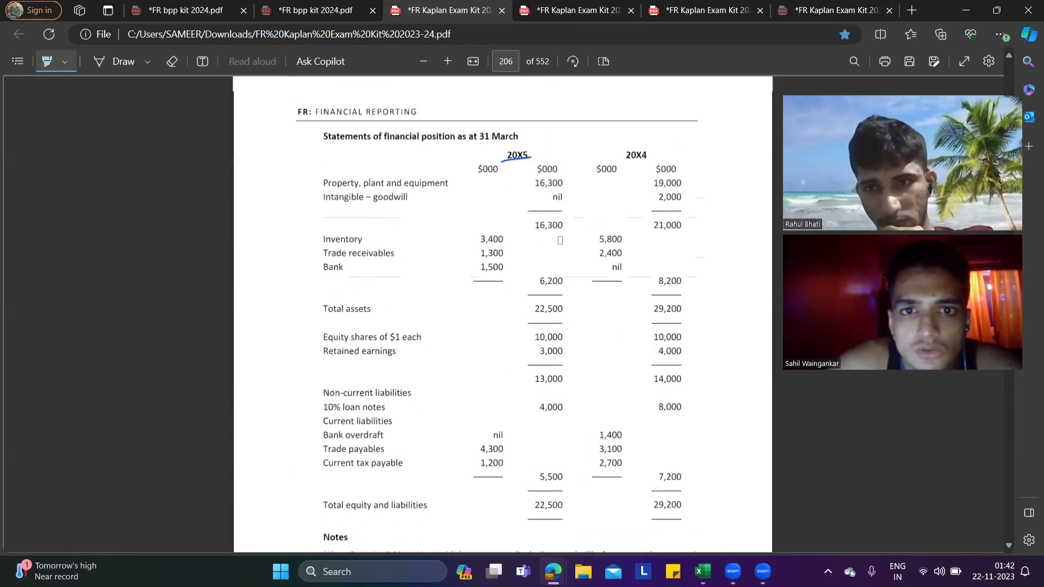
scroll(560, 240, up, 5)
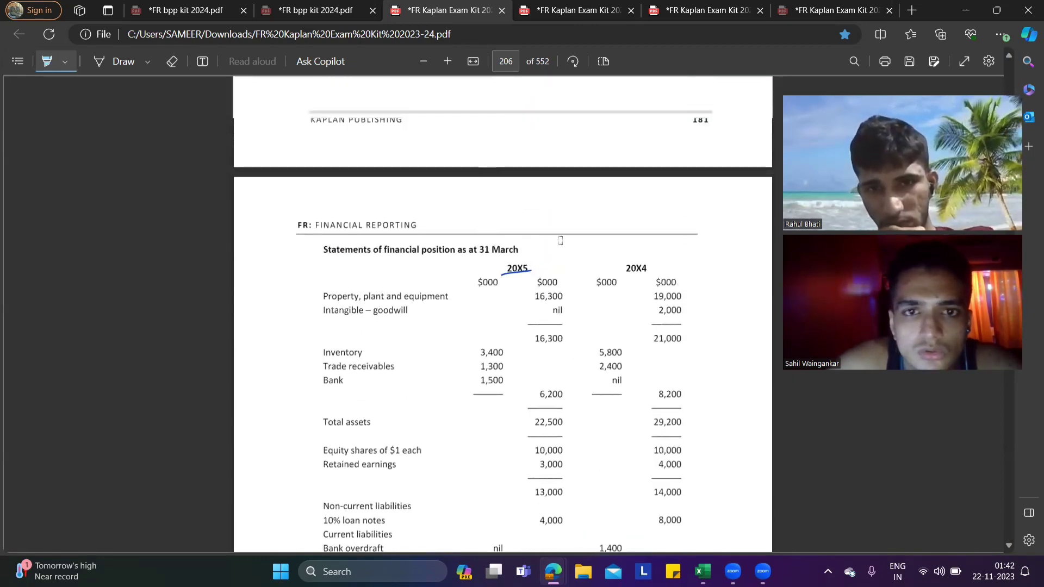
scroll(560, 241, down, 6)
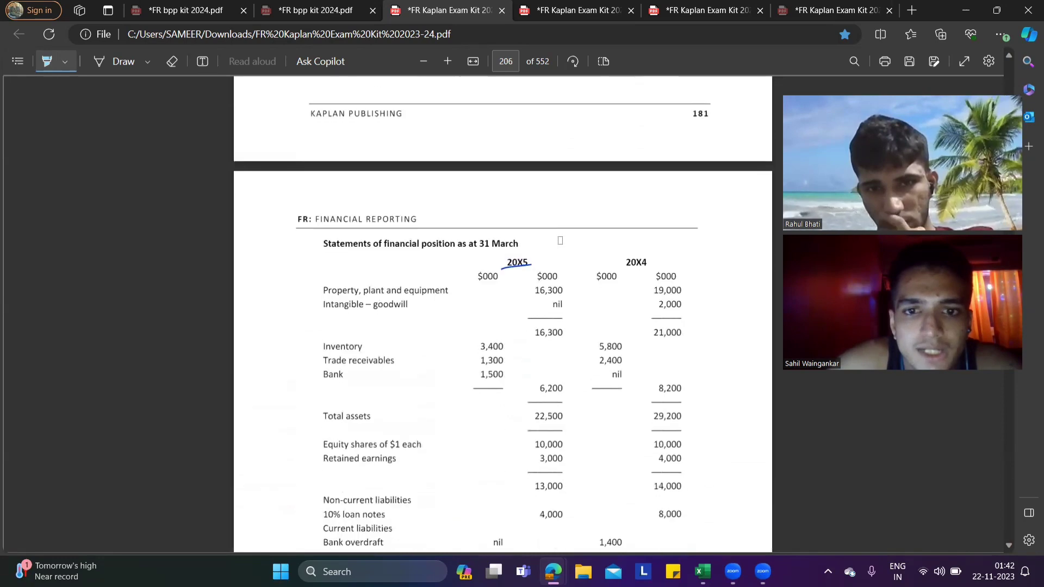
scroll(560, 241, down, 1)
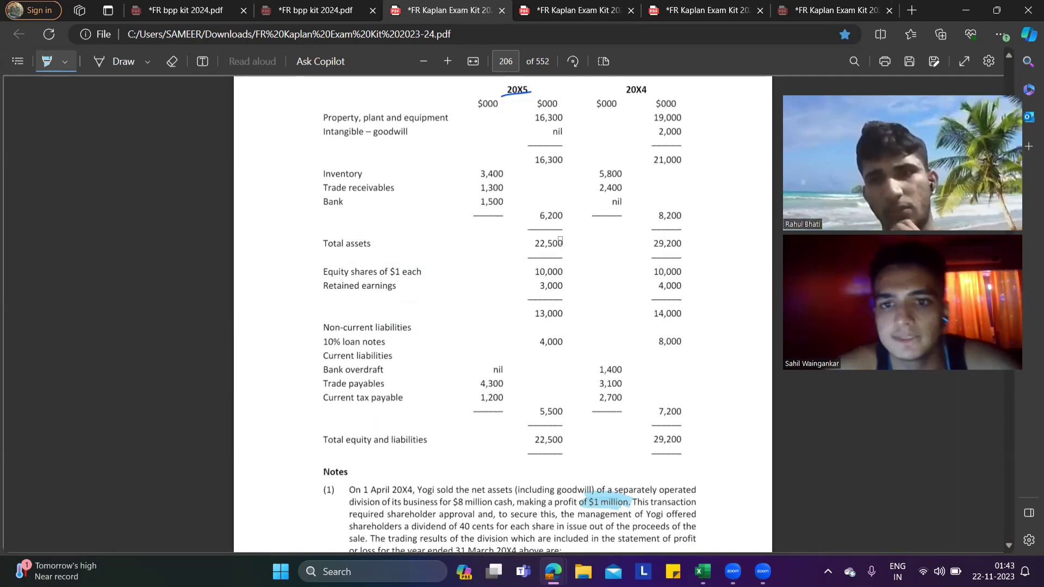
- Go to the Yogi answer and underline 7,000 and the 5,800 and 29,200 figures in the ROCE formula with the pen
key(alt+Tab)
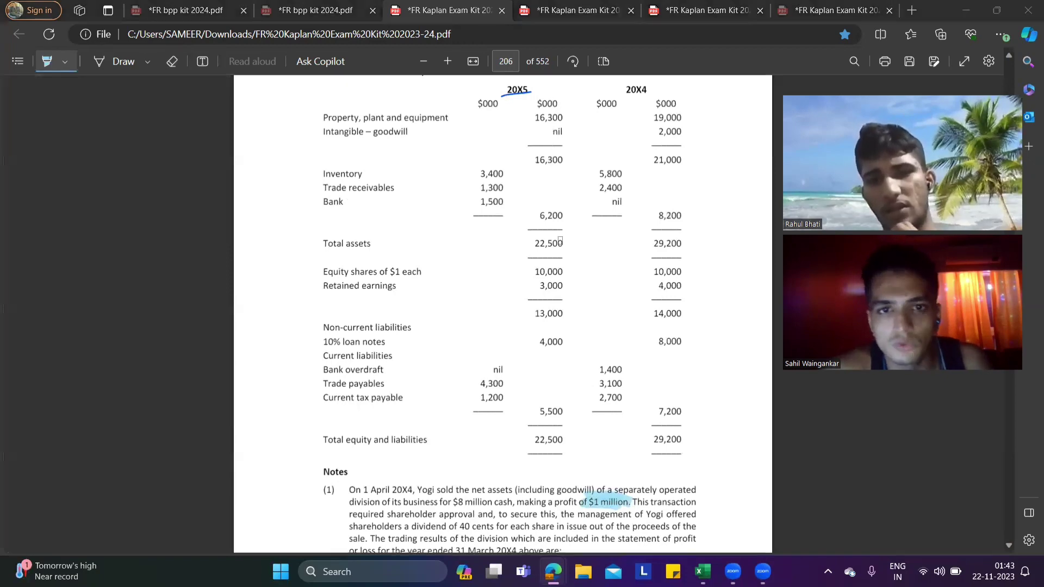
key(alt+Tab)
key(alt+Tab)
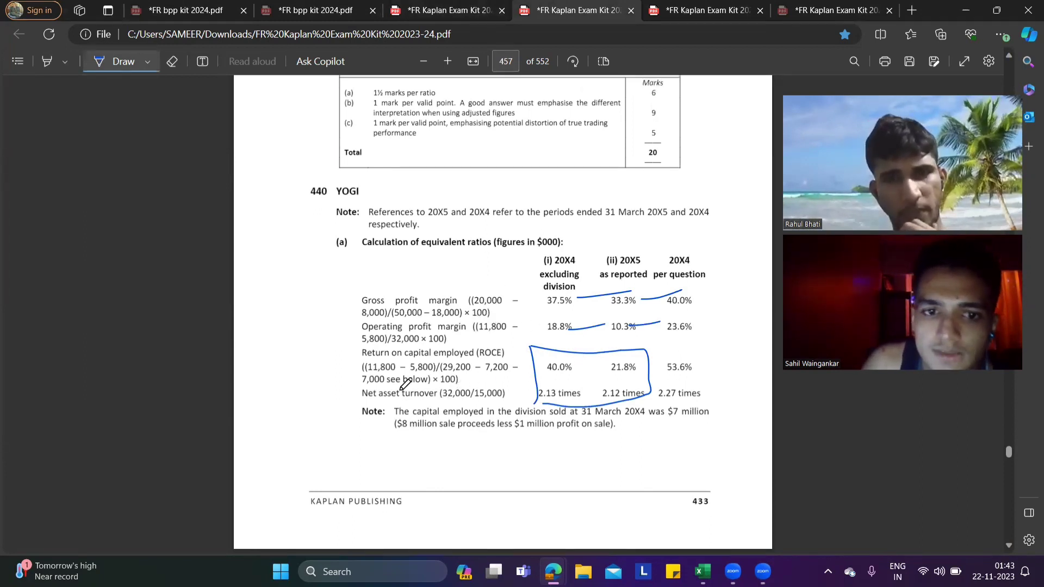
drag(405, 385, 358, 386)
drag(470, 364, 422, 375)
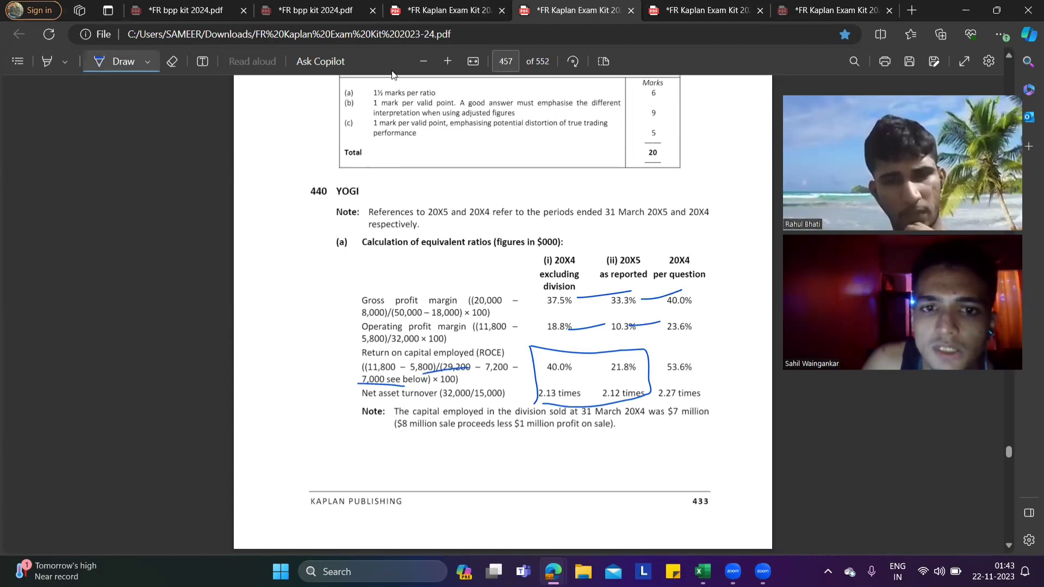
- Return to the Yogi question and underline the 20X5 loan notes figure of 4,000 and equity total of 13,000 with the pen
click(446, 10)
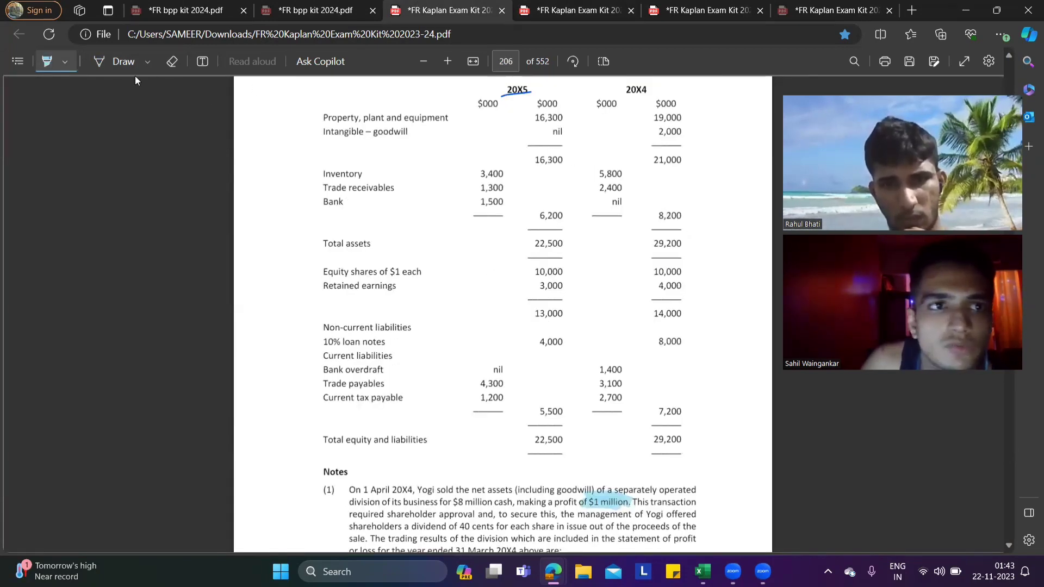
click(103, 62)
scroll(603, 238, down, 10)
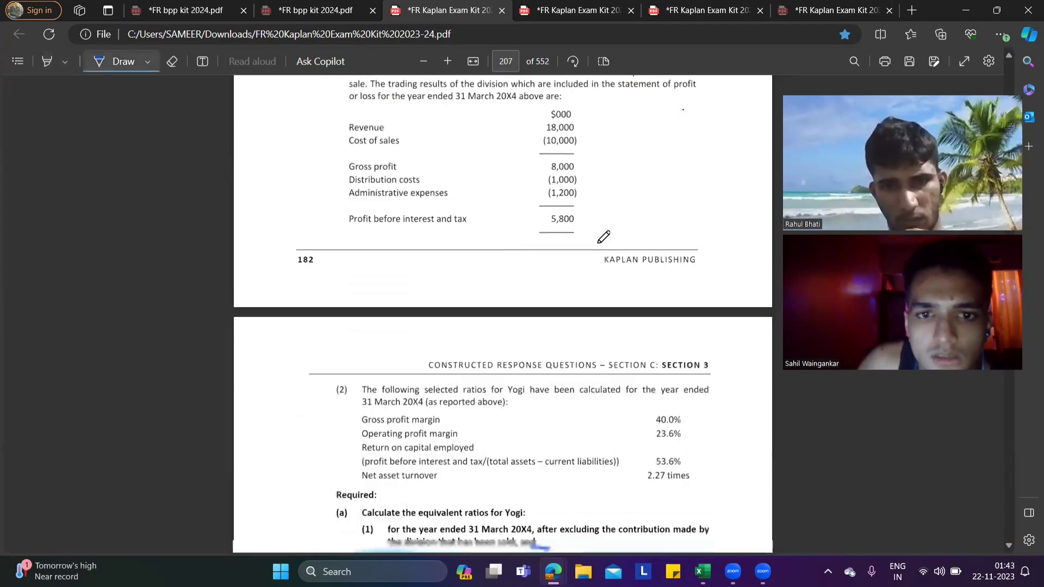
scroll(603, 237, up, 7)
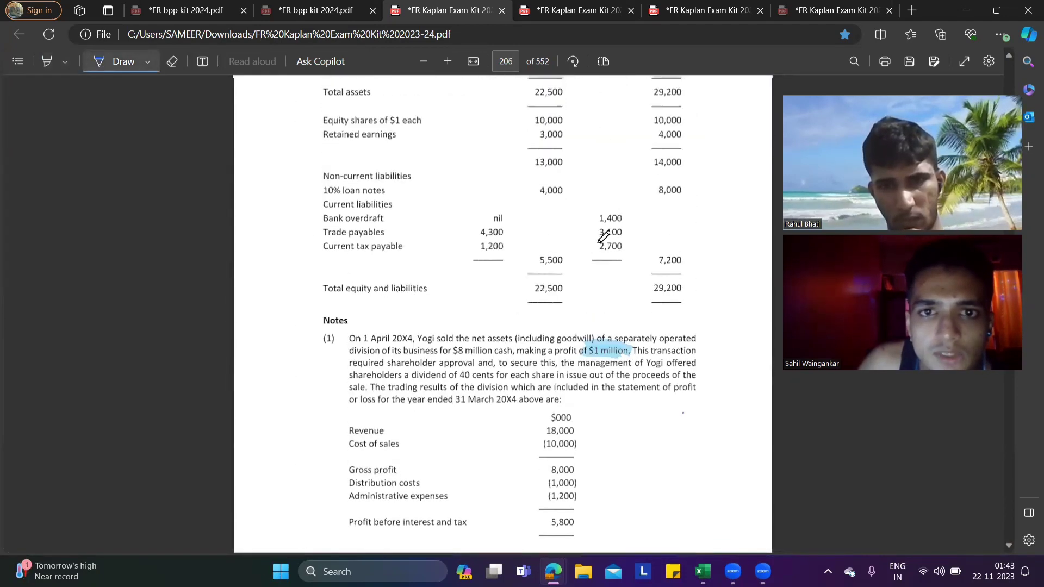
scroll(604, 238, up, 3)
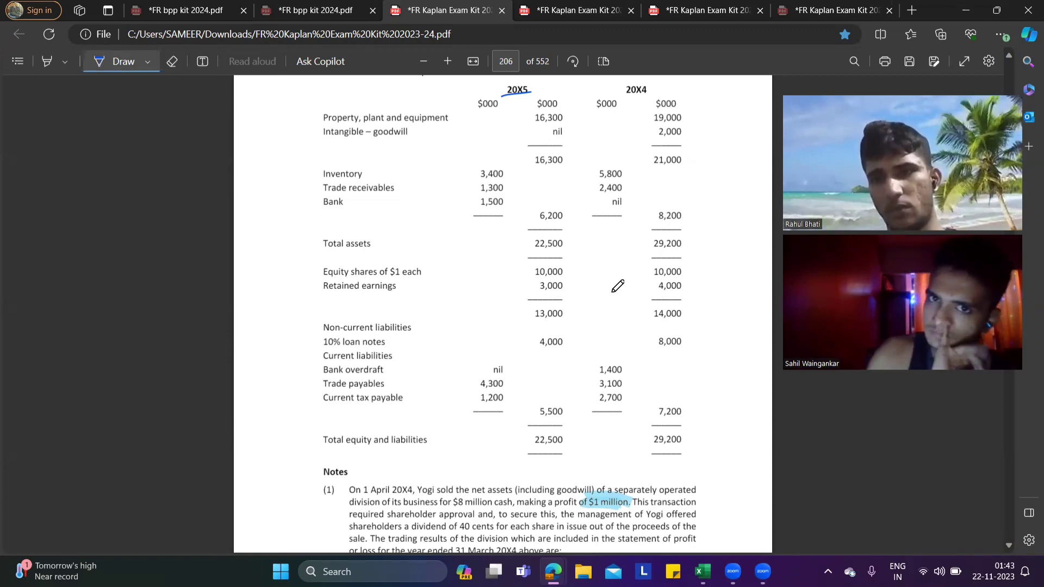
key(alt+Tab)
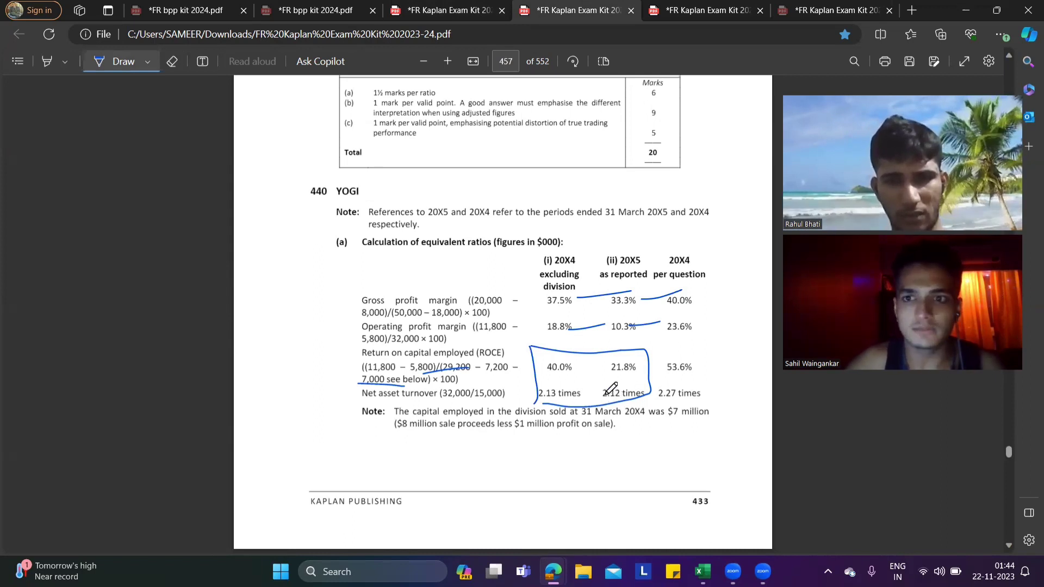
key(alt+Tab)
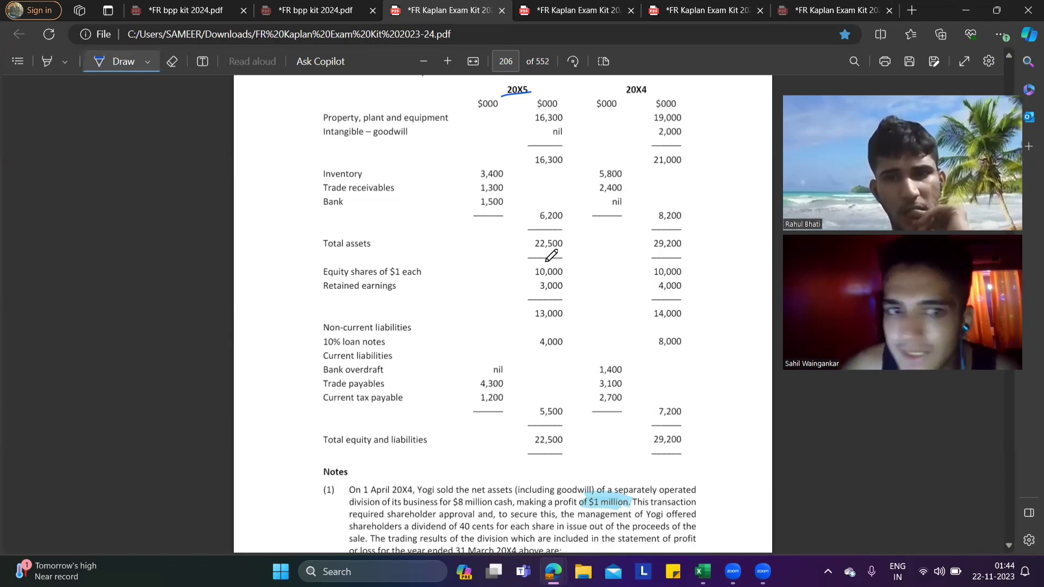
drag(543, 357, 560, 356)
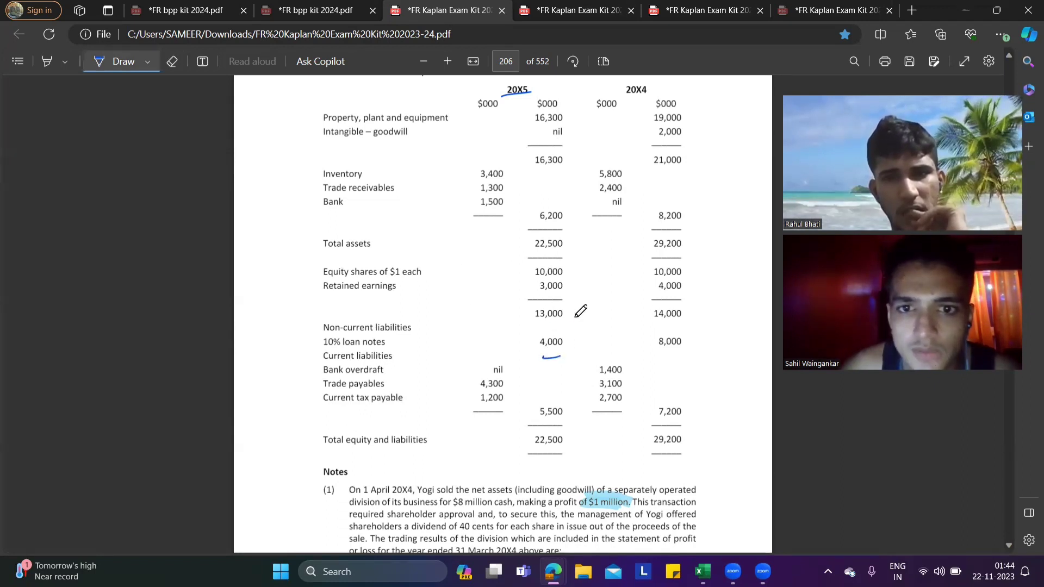
drag(542, 317, 574, 315)
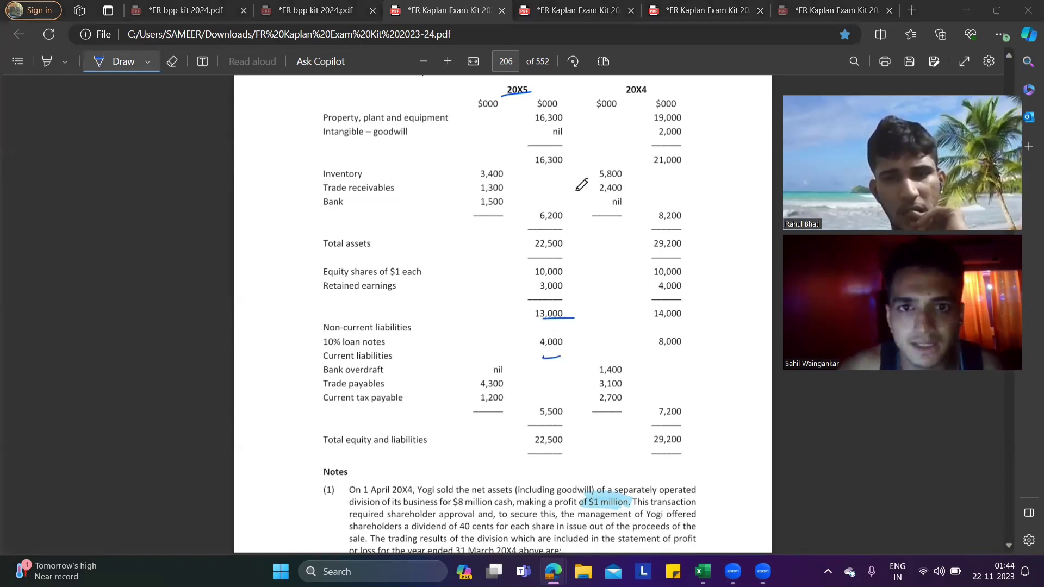
- Switch to the Excel workbook and change the divisor in the Mar-15 ROCE formula in M9 to 17000
key(alt+Tab)
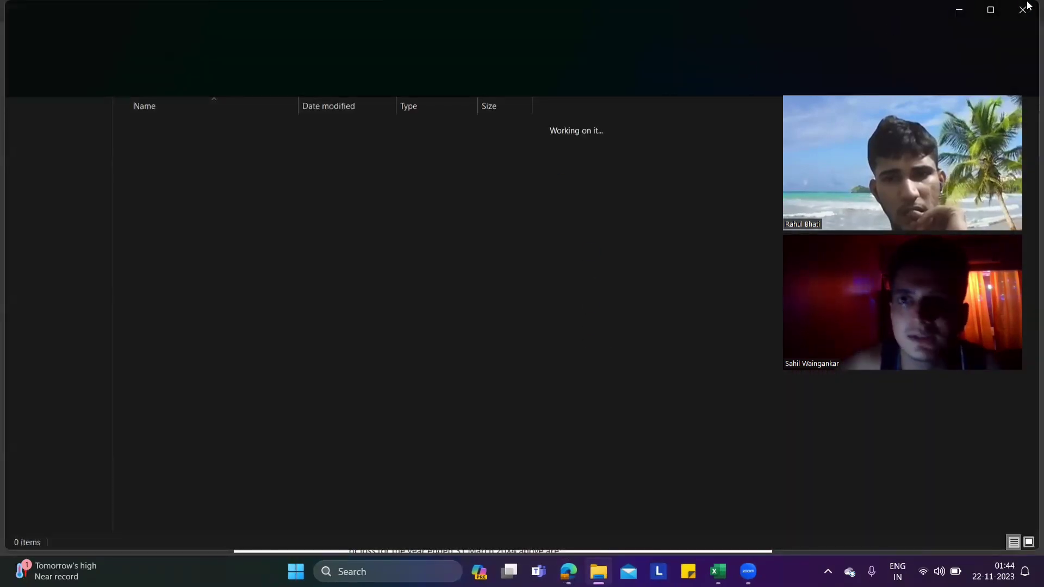
click(1019, 15)
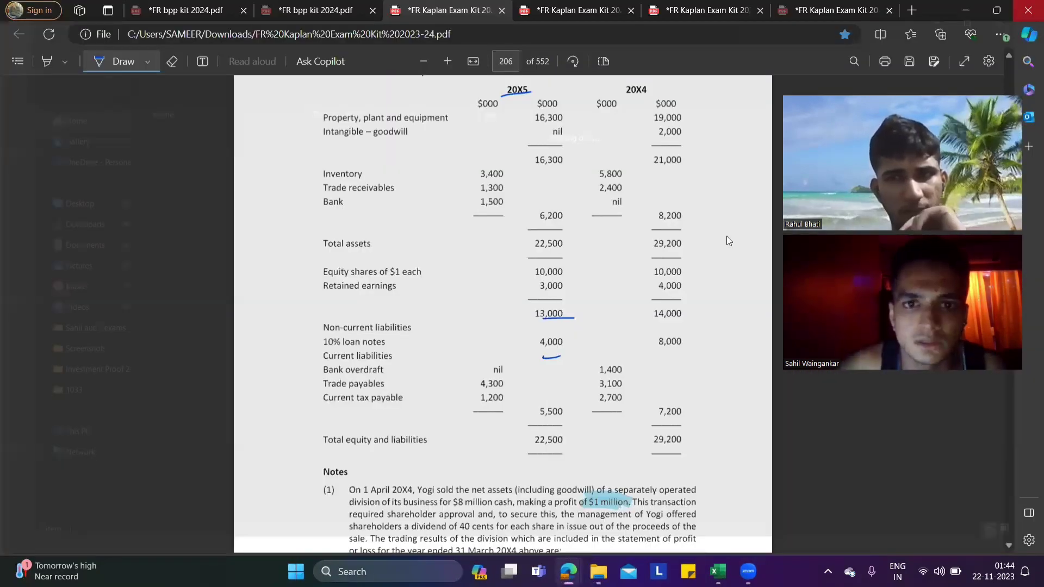
key(alt+Tab)
click(549, 314)
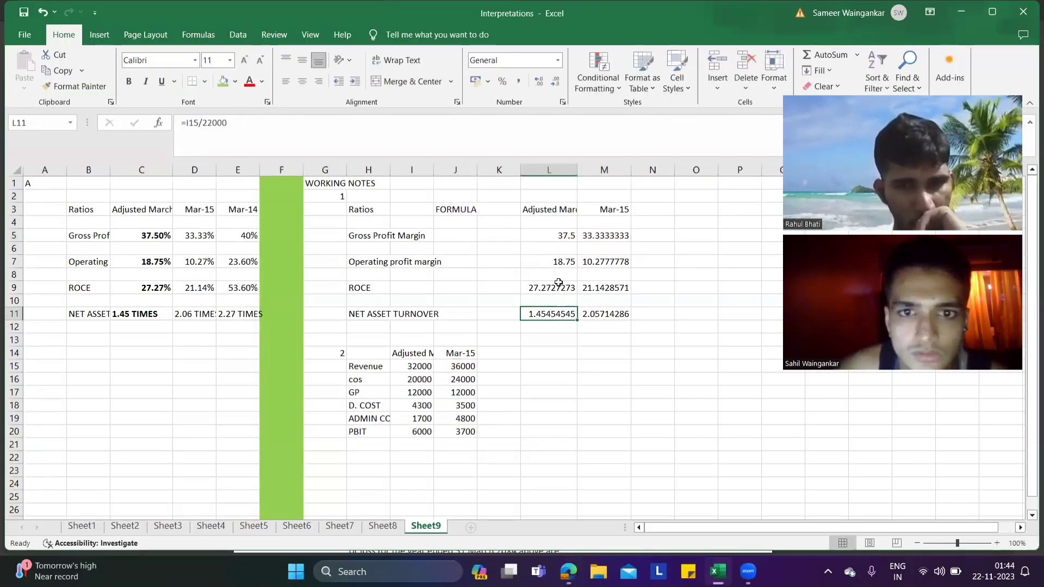
click(550, 288)
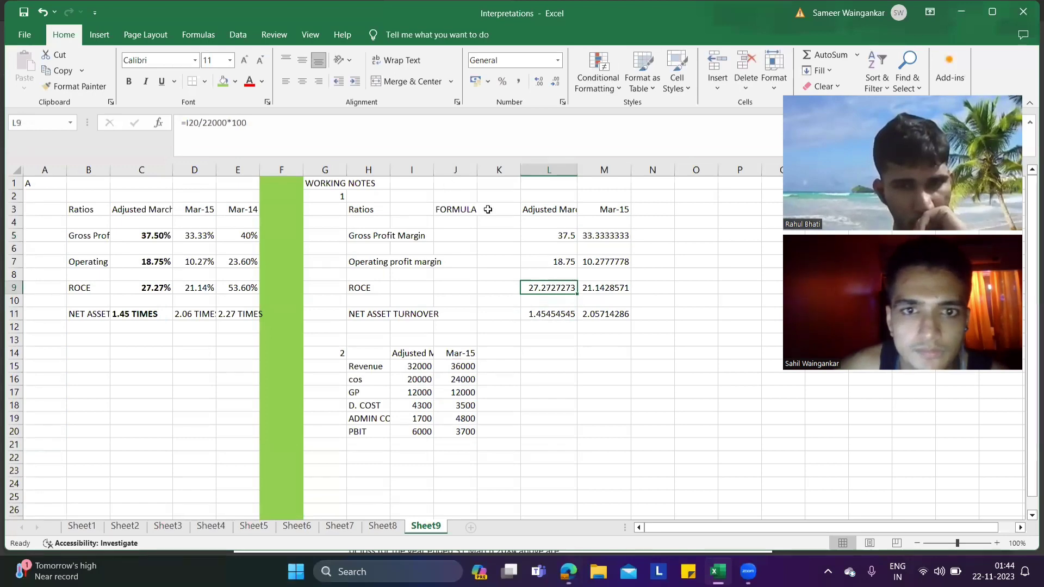
click(595, 286)
click(227, 123)
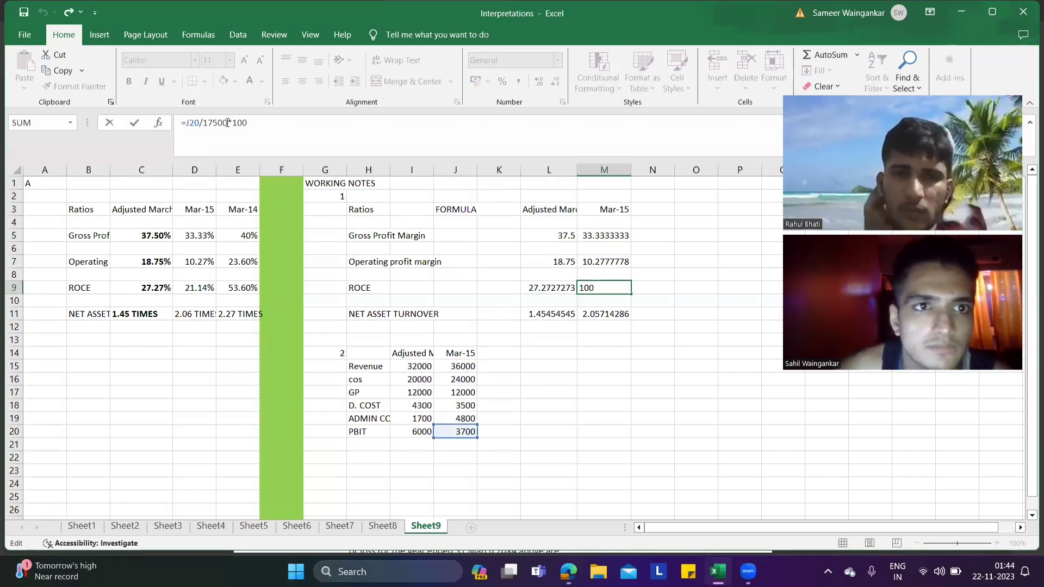
key(BackSpace)
key(BackSpace)
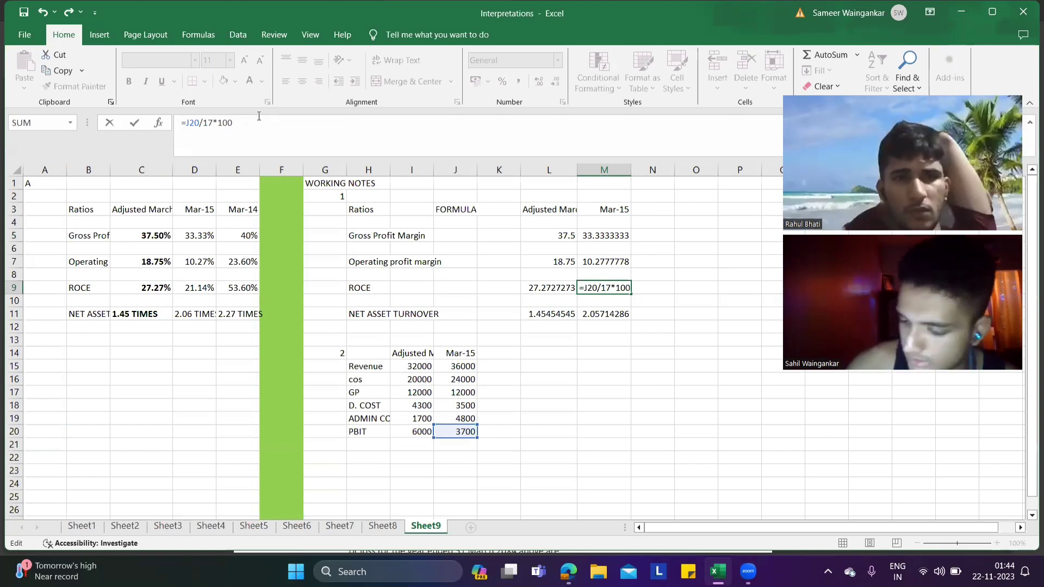
text(000)
key(Return)
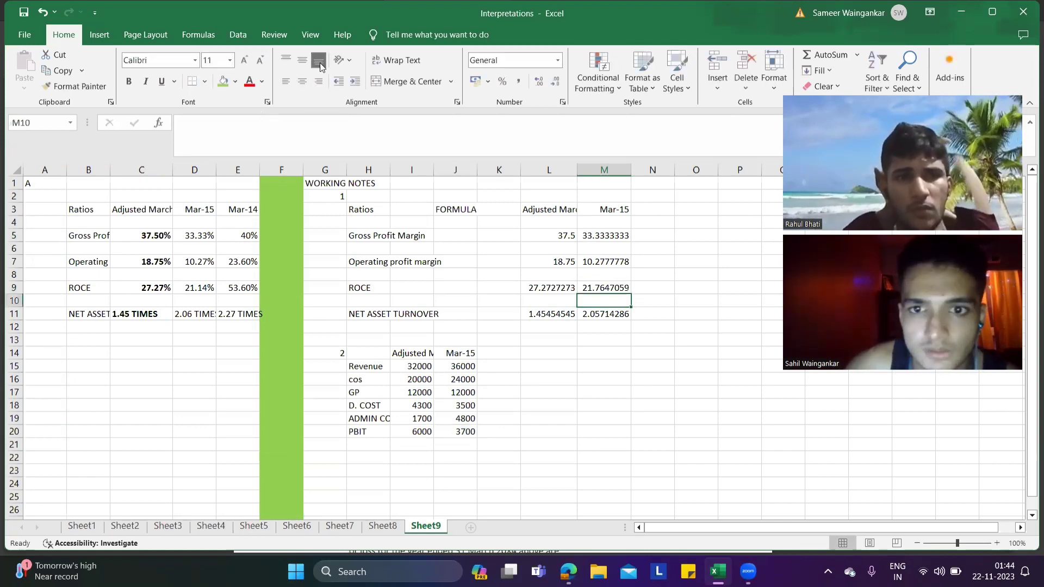
- Change the divisor in the Mar-15 net asset turnover formula in M11 to 17000
click(557, 285)
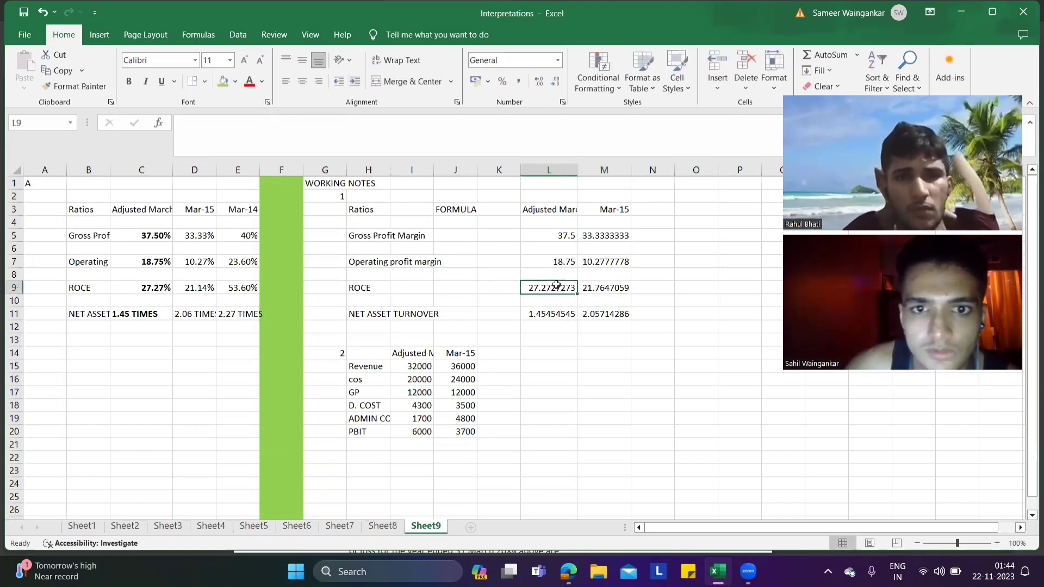
click(213, 123)
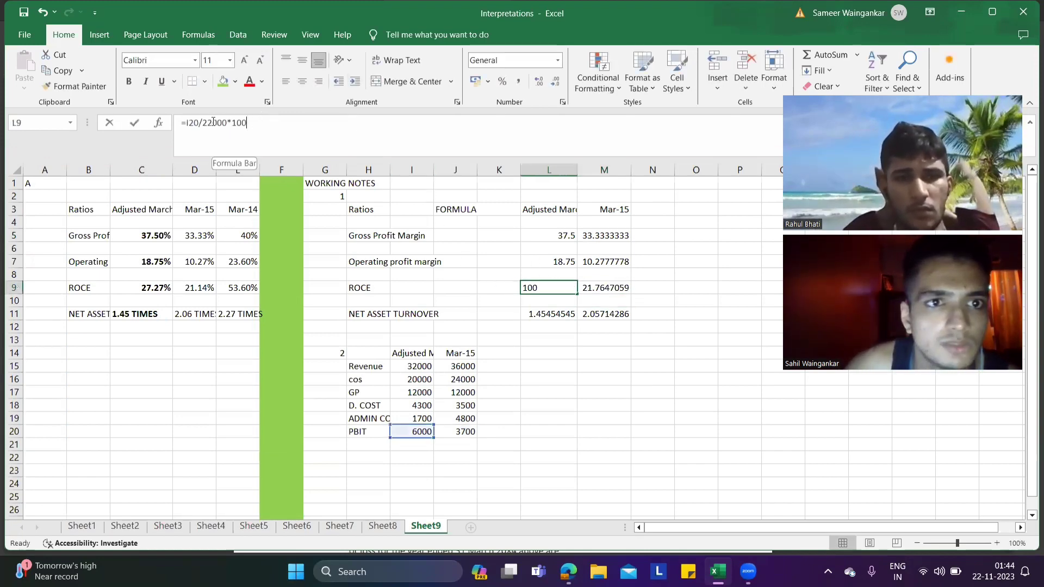
click(614, 313)
click(221, 123)
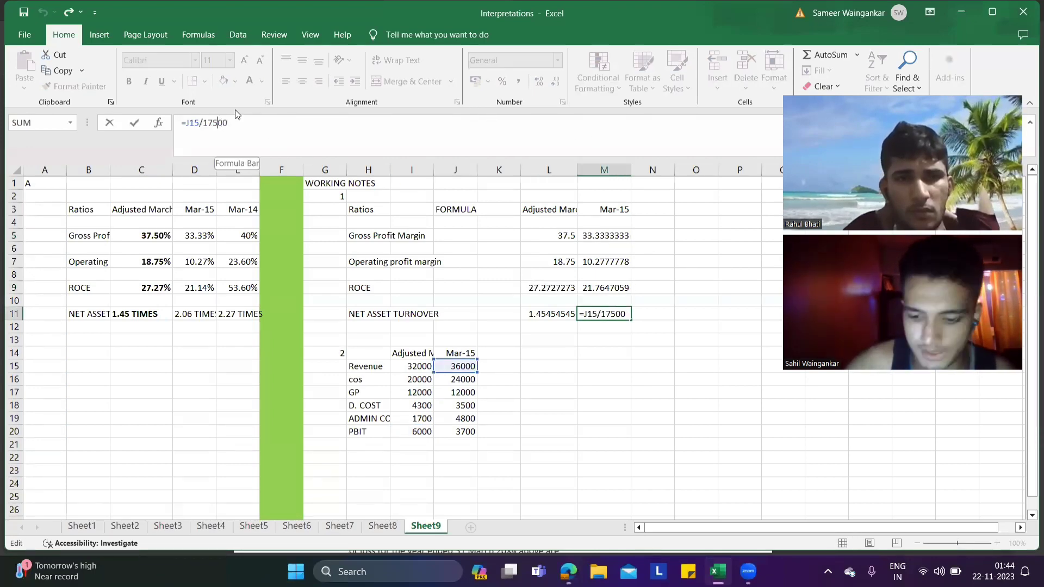
key(BackSpace)
text(0)
key(Return)
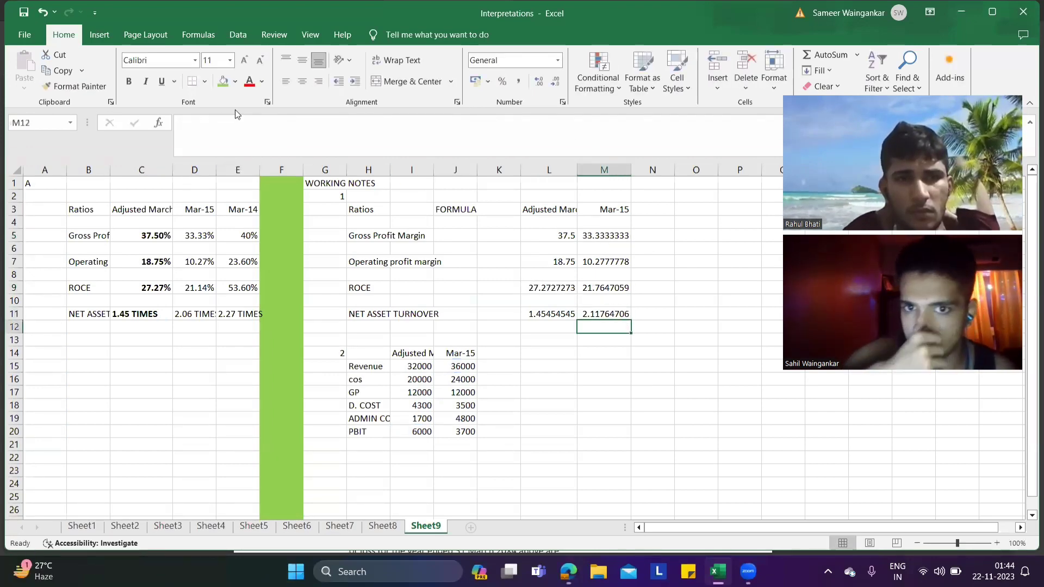
- Update the Mar-15 net asset turnover in the summary table's cell D11 to 2.11 TIMES
key(alt)
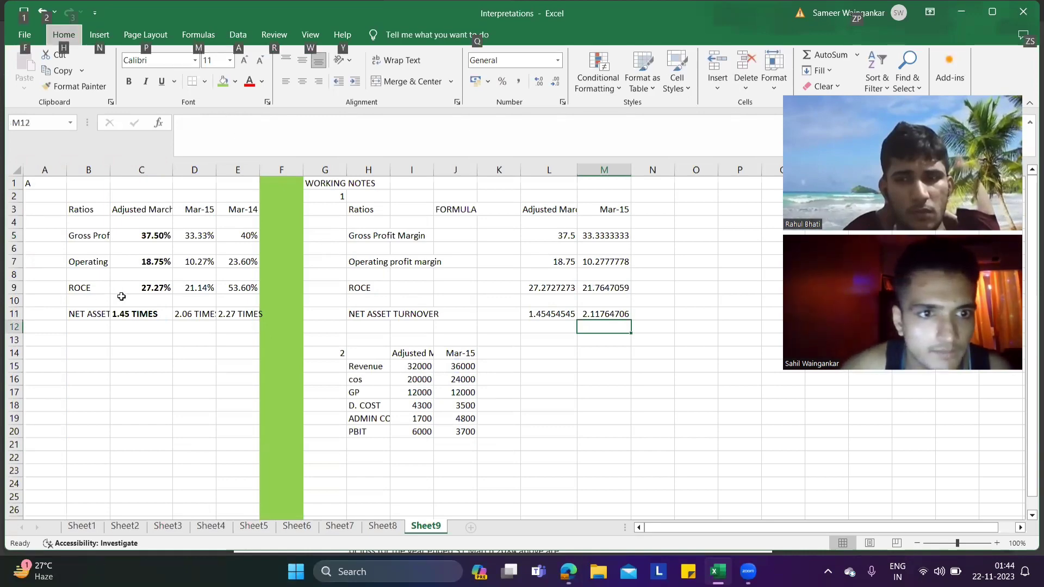
click(196, 313)
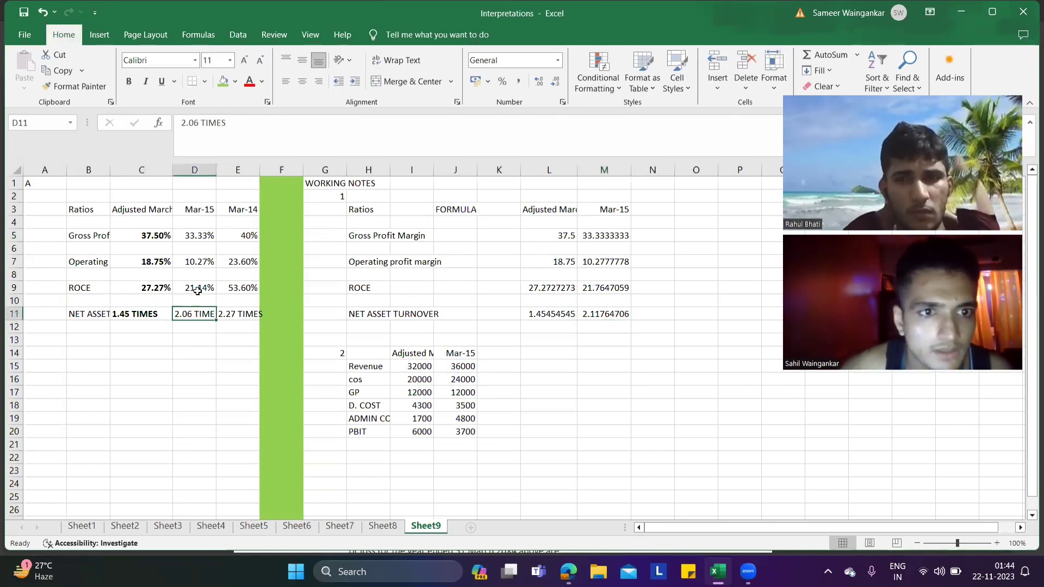
click(197, 122)
key(BackSpace)
key(BackSpace)
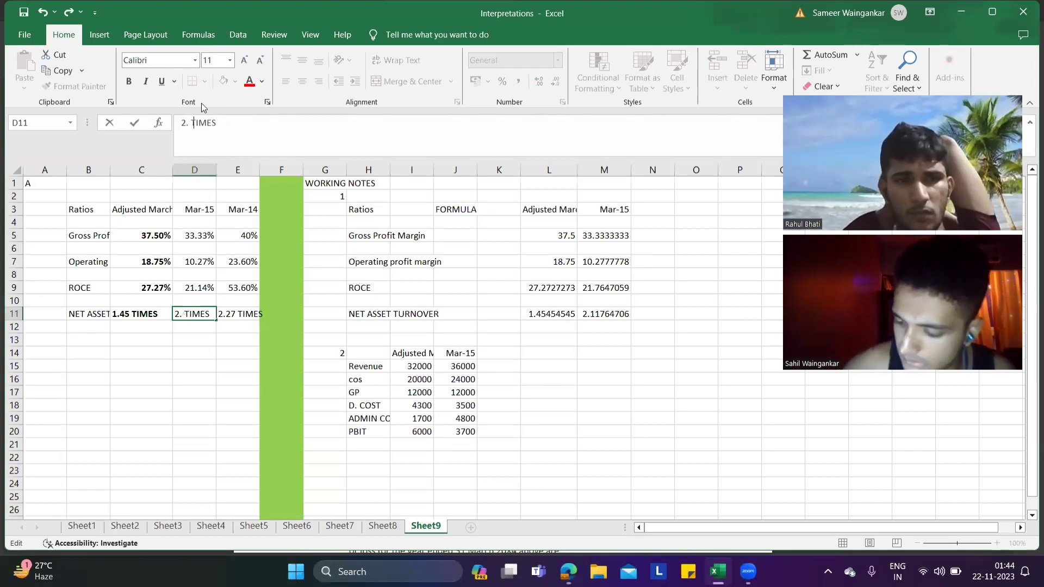
text(11)
- Update the Mar-15 ROCE in the summary table's cell D9 to 21.76%
click(205, 288)
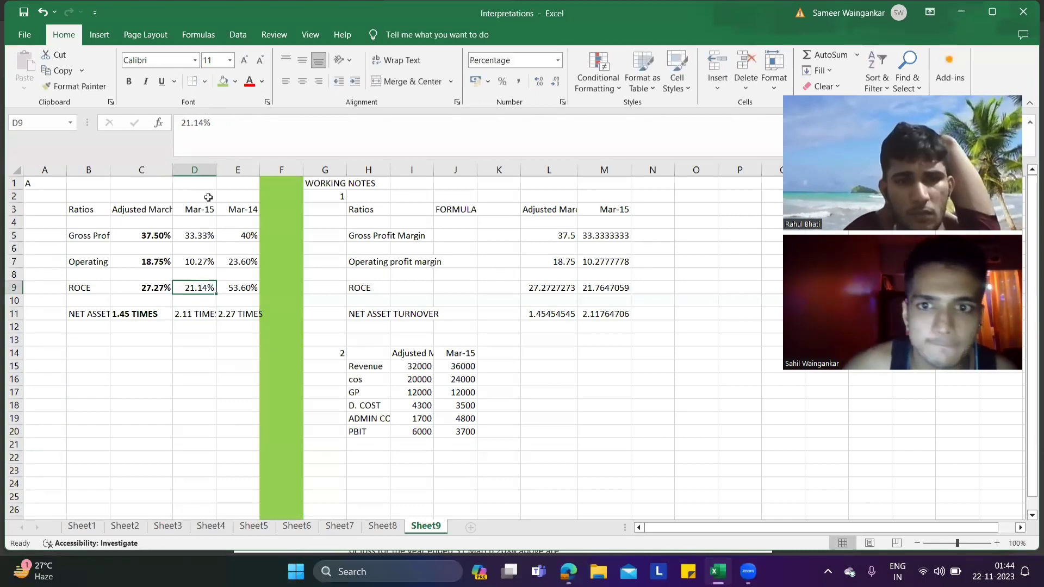
click(203, 124)
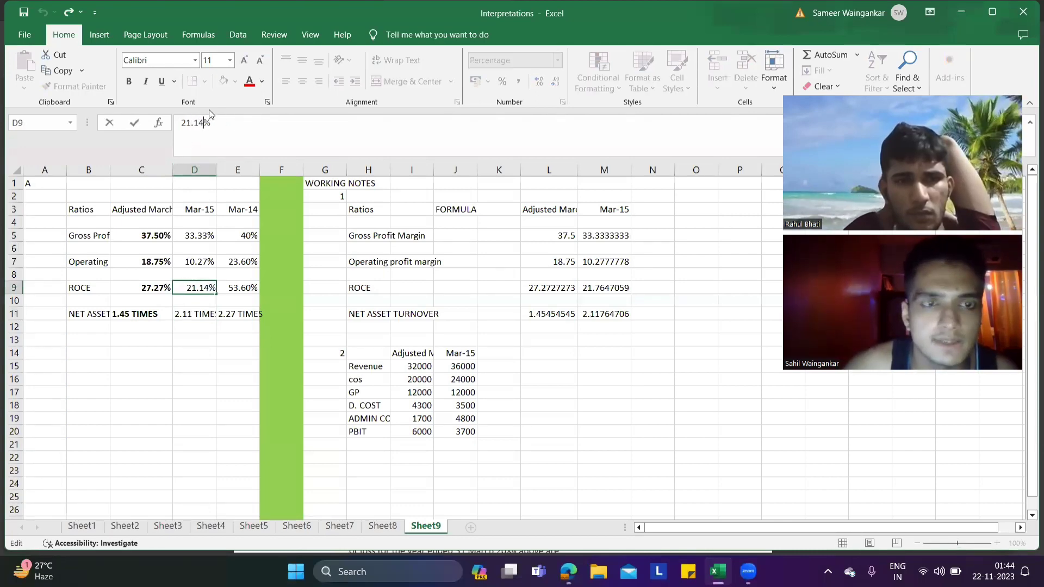
key(BackSpace)
key(BackSpace)
text(75)
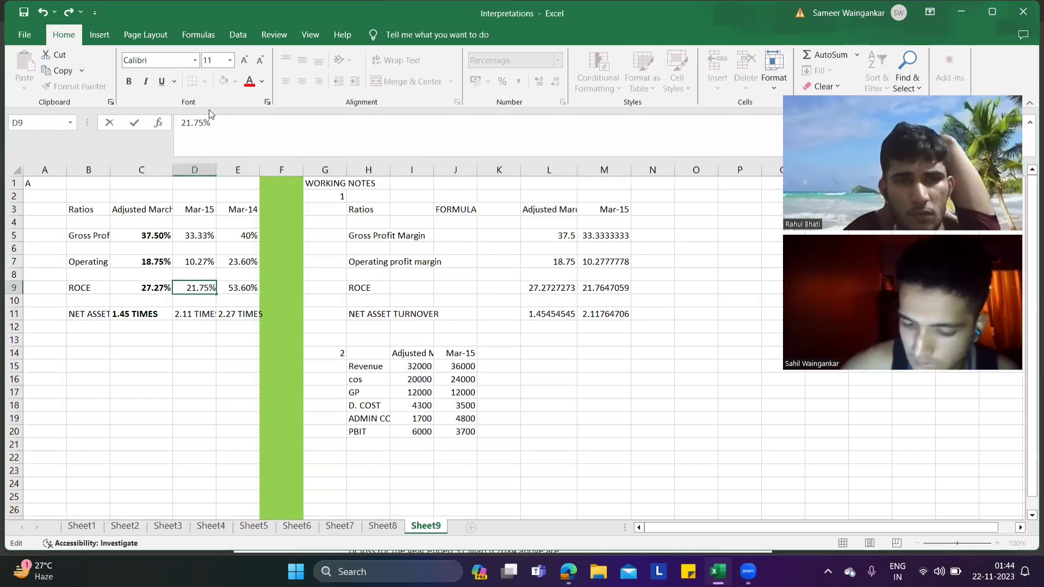
key(BackSpace)
text(6)
key(Return)
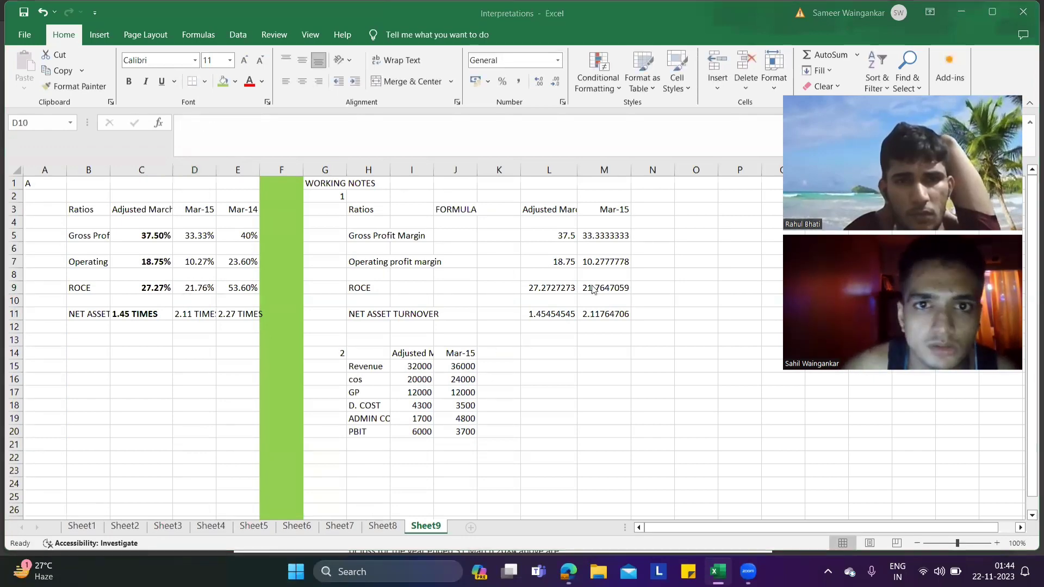
- Check the summary ratios against the Yogi answer and set the Mar-15 net asset turnover in D11 to 2.12 TIMES
key(alt+Tab)
key(Tab)
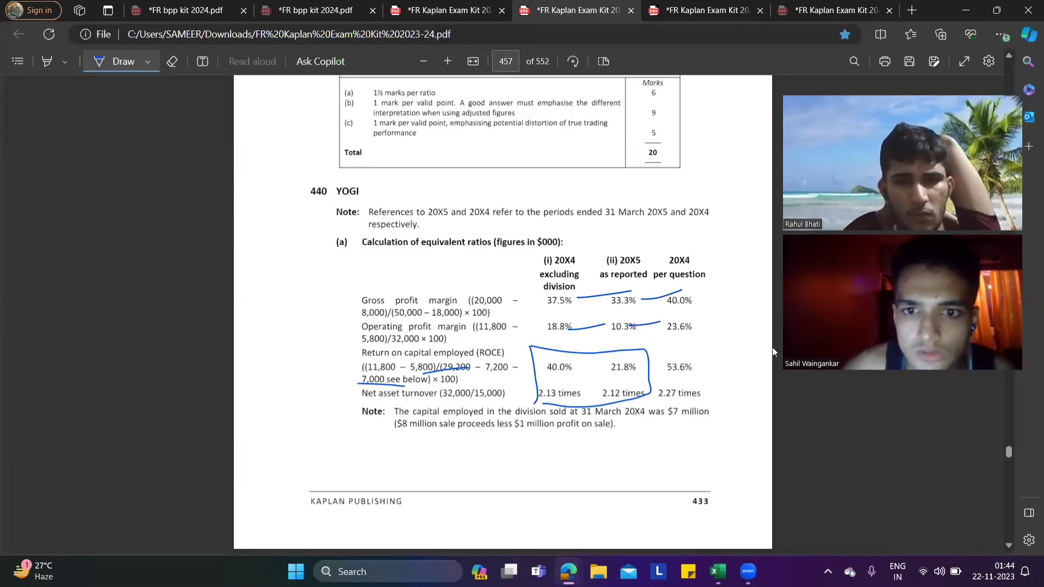
key(alt+Tab)
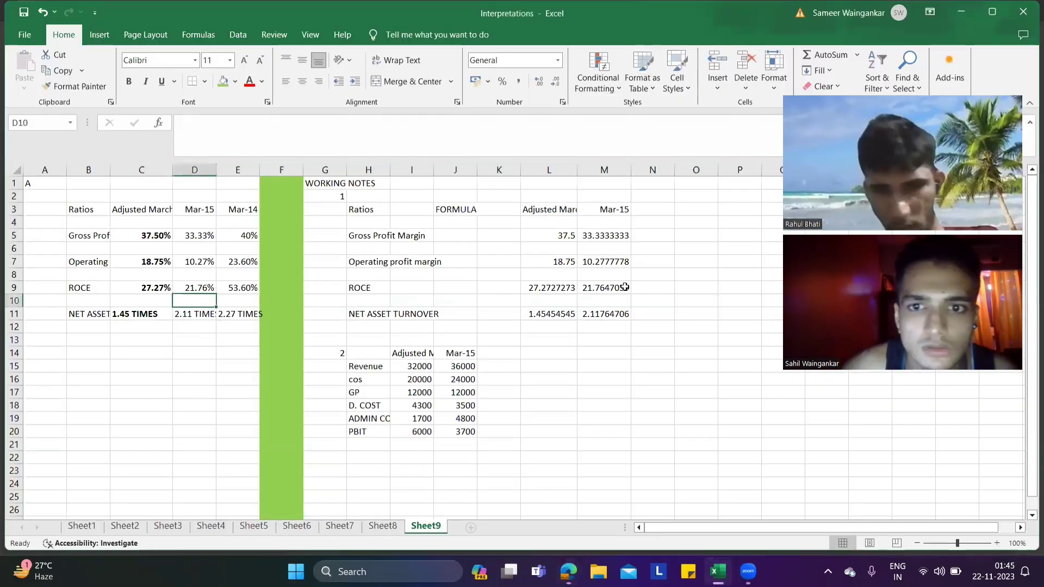
click(197, 314)
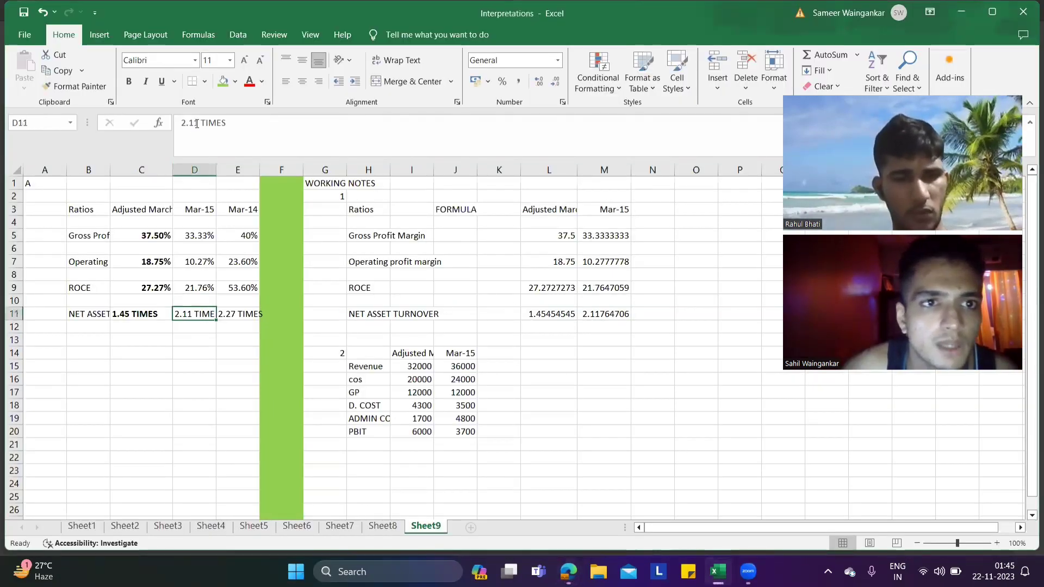
click(199, 123)
text(2)
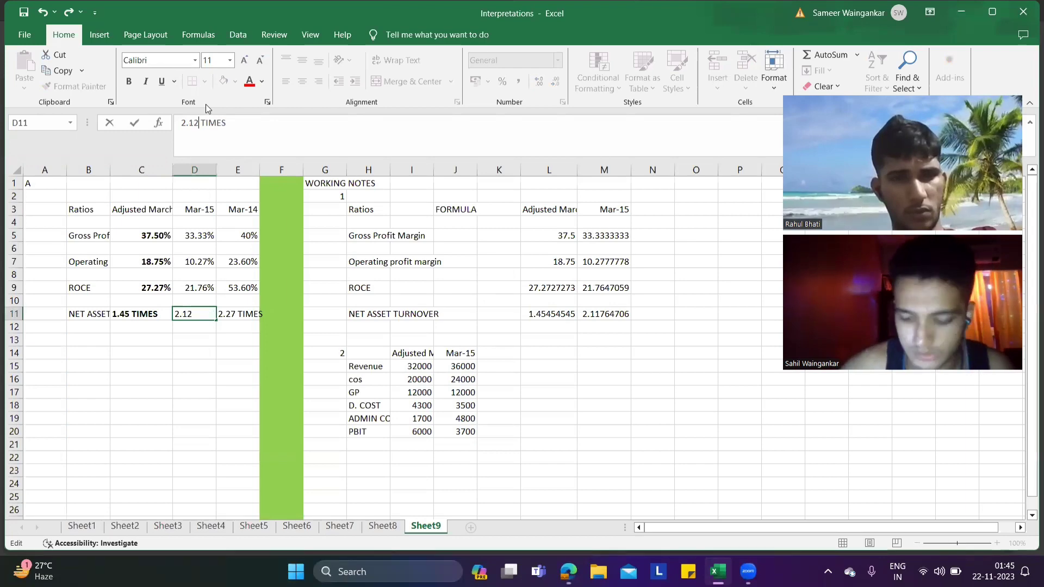
key(Return)
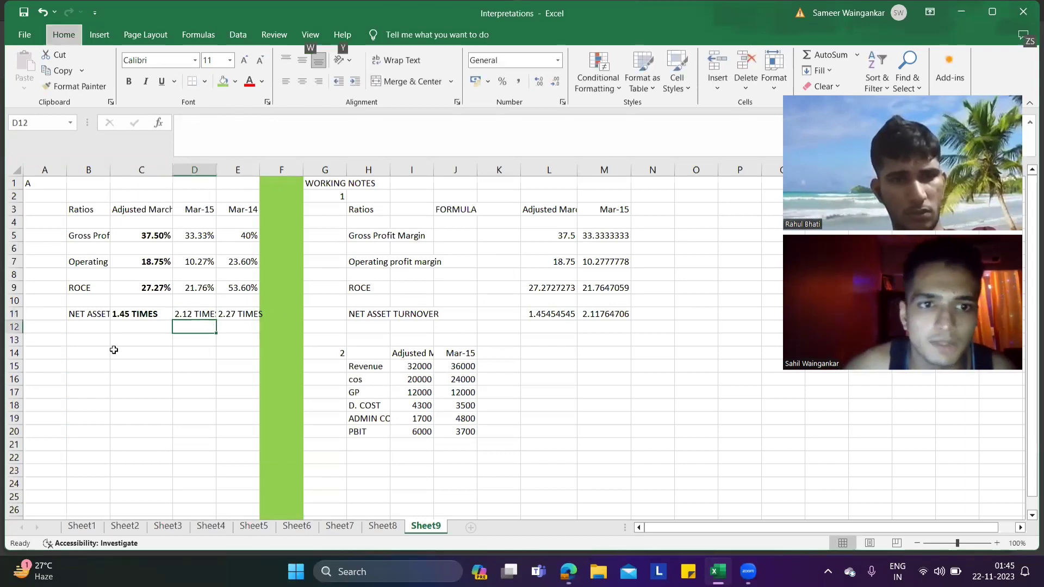
- Fill the Mar-15 ratios in D4:D13 and the adjusted gross and operating profit margins in C4:C7 with yellow
drag(194, 222, 190, 334)
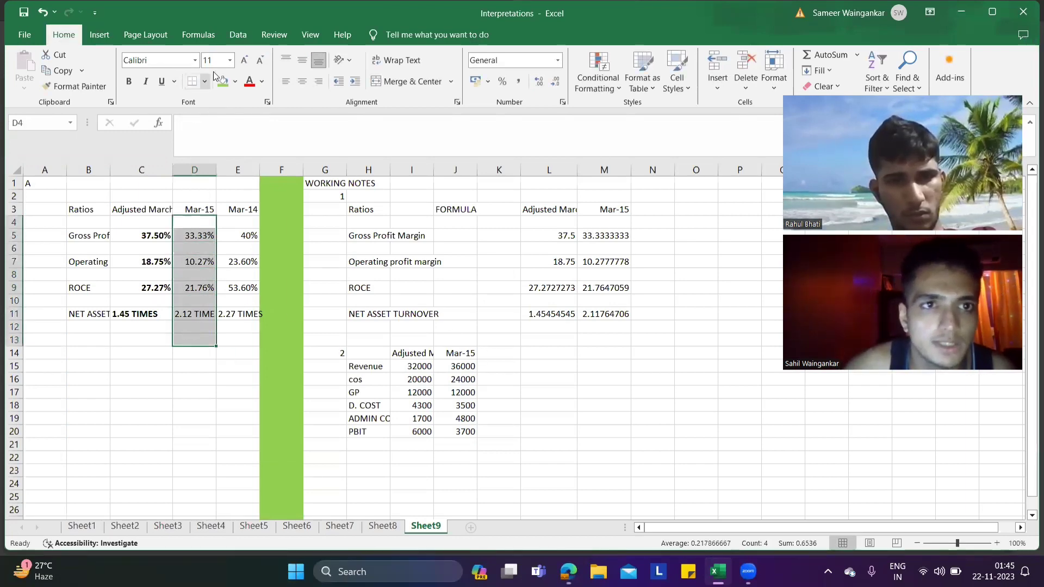
click(235, 81)
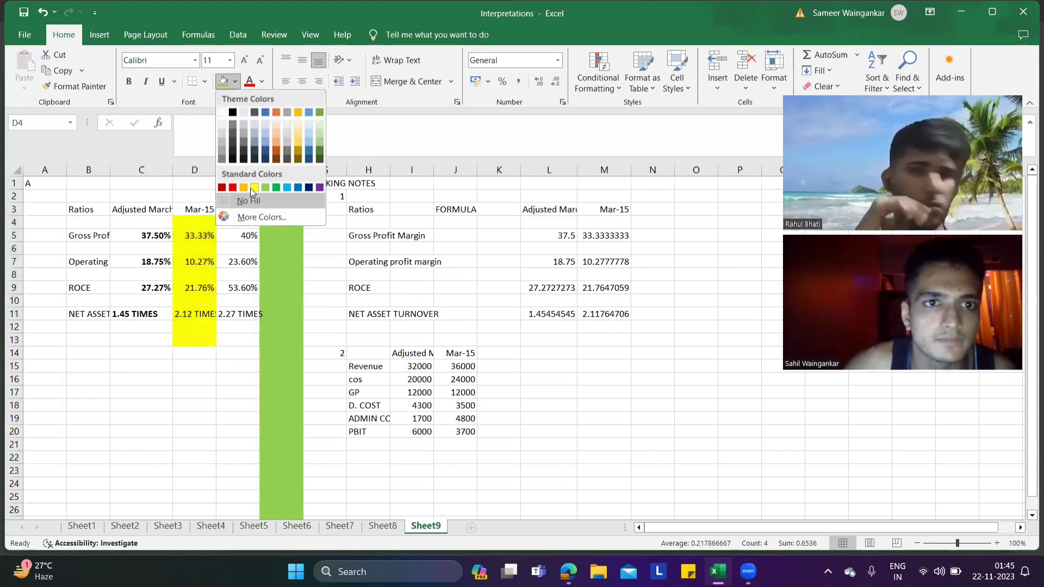
click(255, 188)
drag(157, 220, 166, 245)
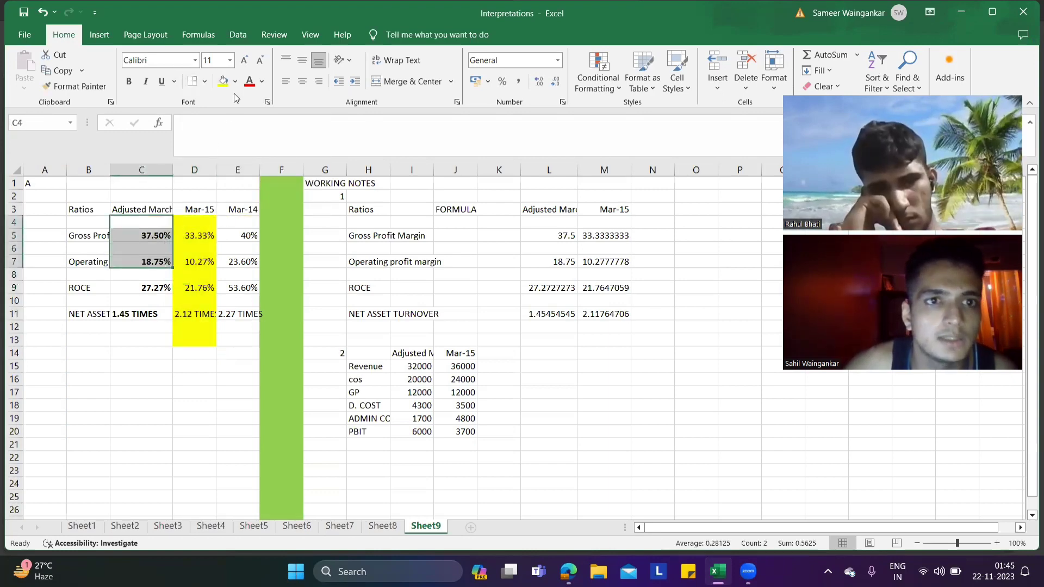
click(223, 81)
click(361, 223)
click(551, 290)
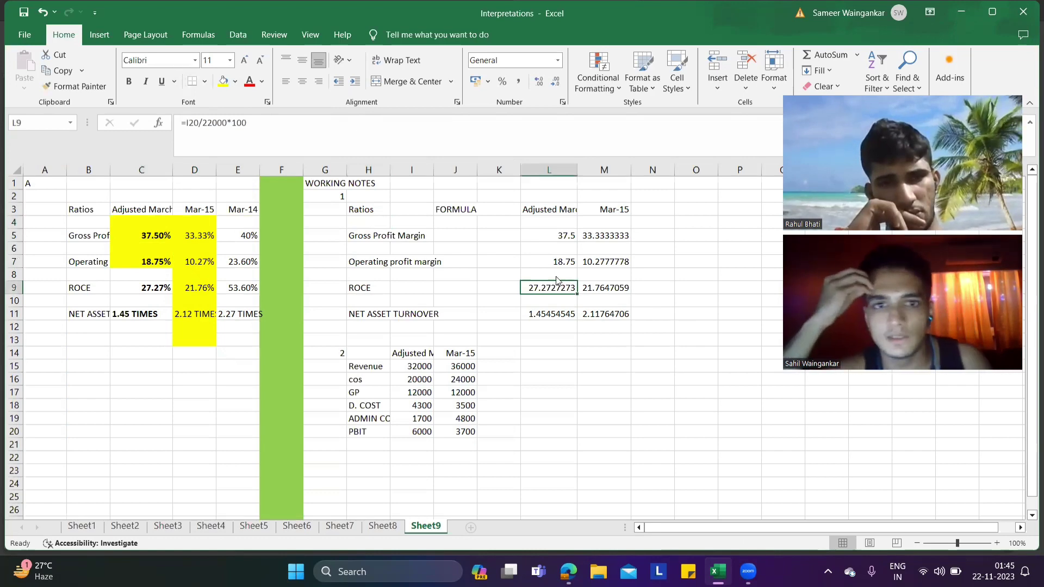
- Switch to the Yogi question in the Kaplan exam kit PDF and circle the 20X4 total equity and 10% loan notes figures
key(alt+Tab)
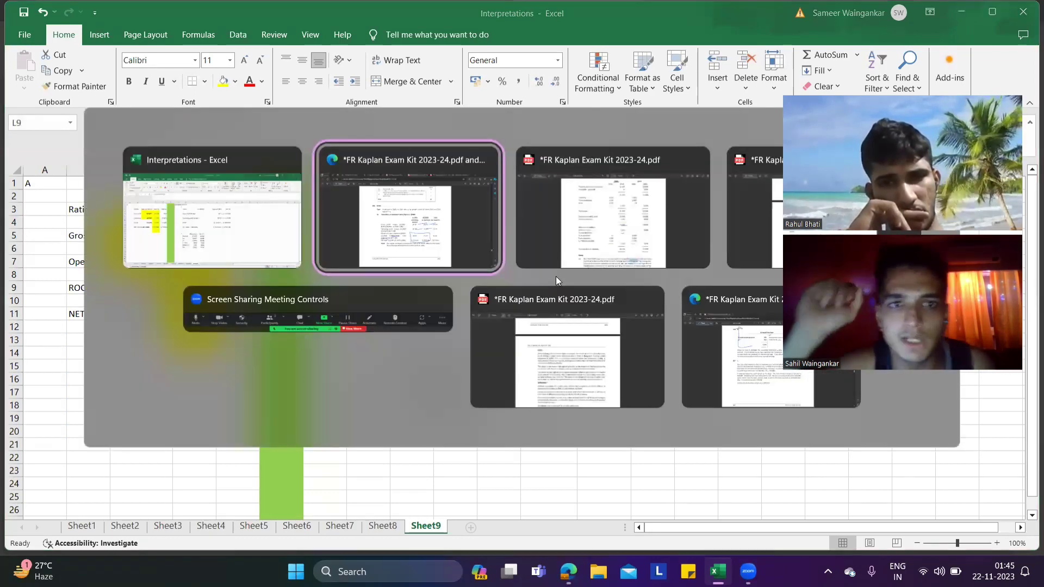
key(alt+Tab)
key(Tab)
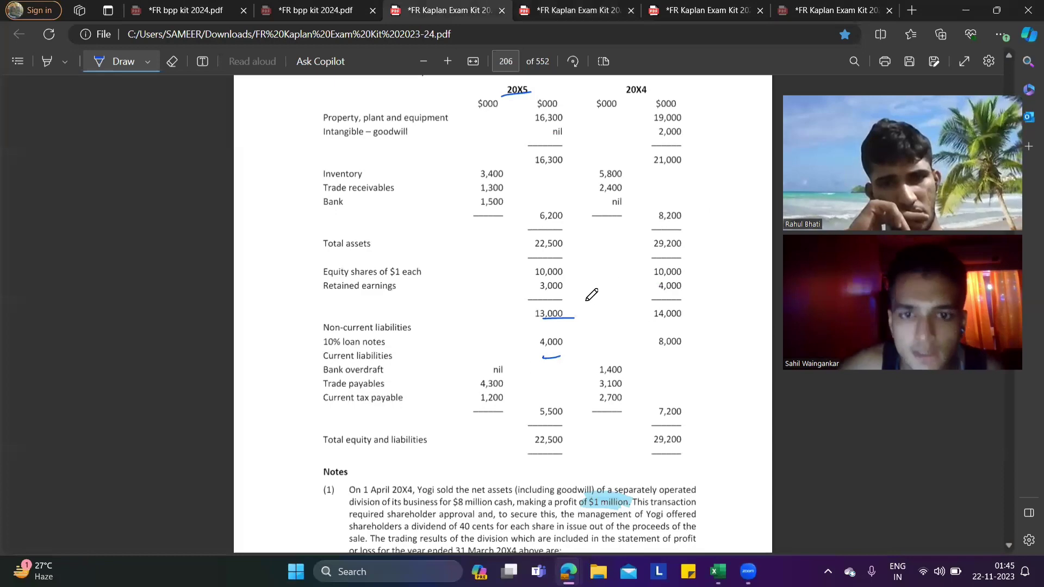
mouse_move(698, 308)
mouse_down()
mouse_move(638, 293)
mouse_move(707, 342)
mouse_move(686, 295)
mouse_up()
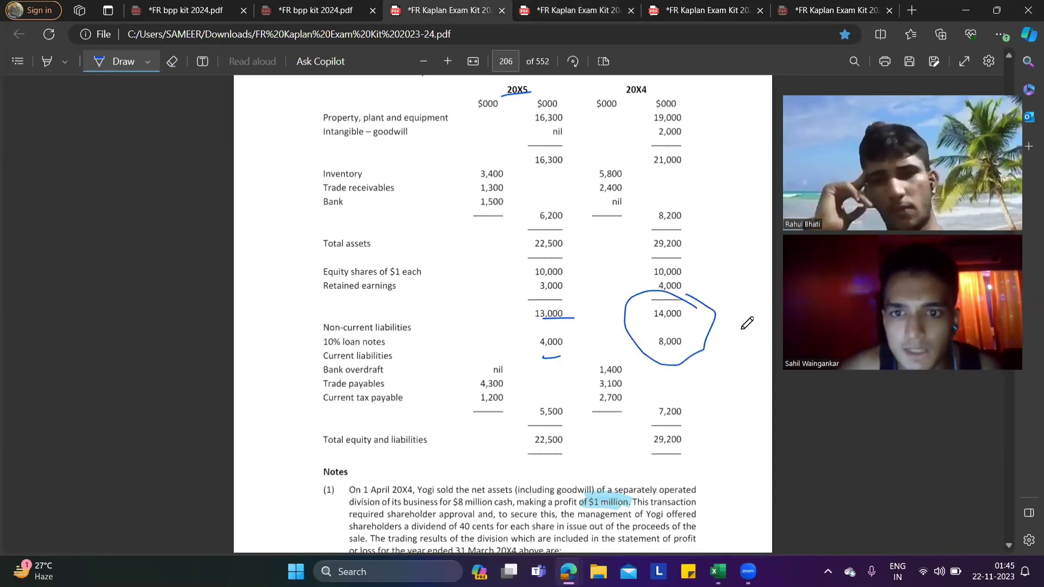
- Switch to Excel and inspect the capital employed divisor in the adjusted ROCE and net asset turnover formulas in L9 and L11
key(alt+Tab)
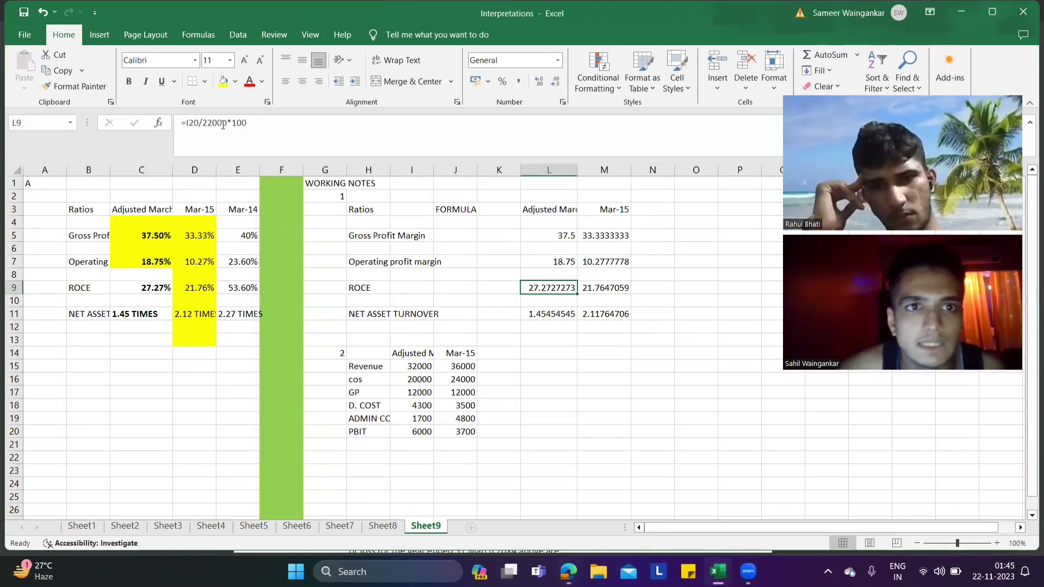
click(223, 124)
key(Escape)
key(Down)
key(Down)
key(F2)
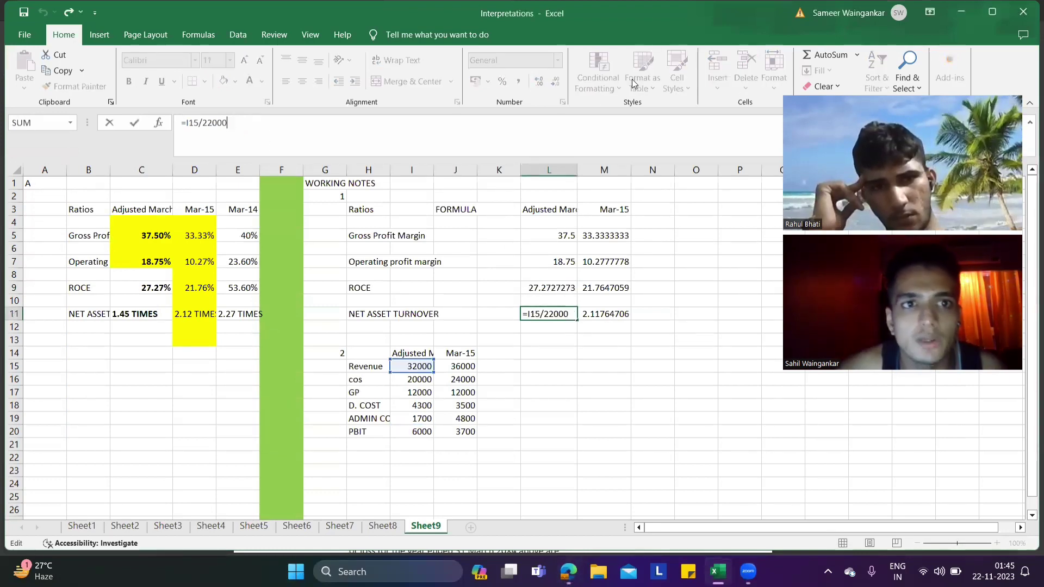
click(500, 118)
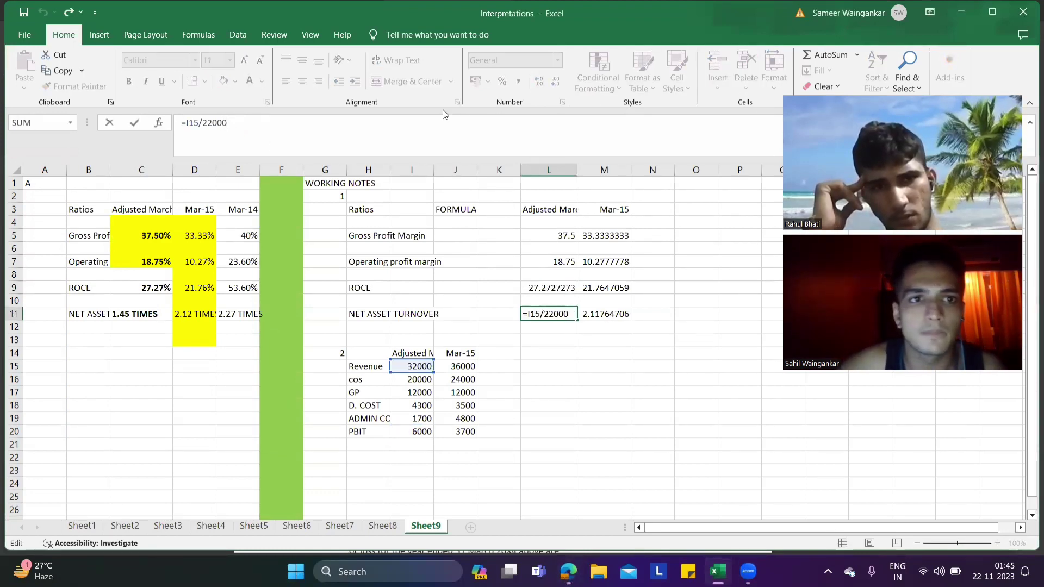
click(600, 249)
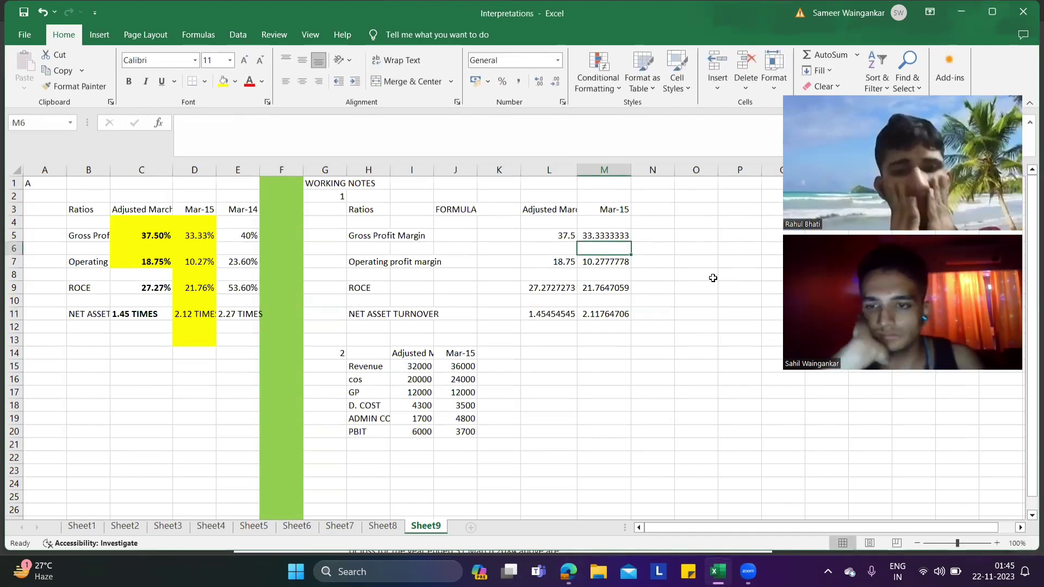
- Inspect the Mar-15 ROCE and net asset turnover formulas in M9 and M11
key(alt)
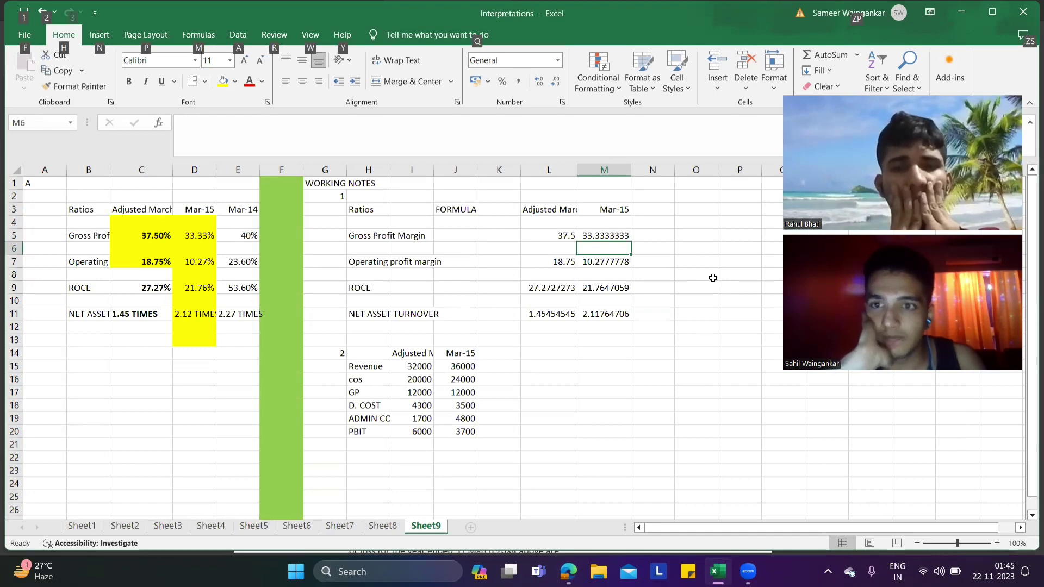
key(alt+Tab)
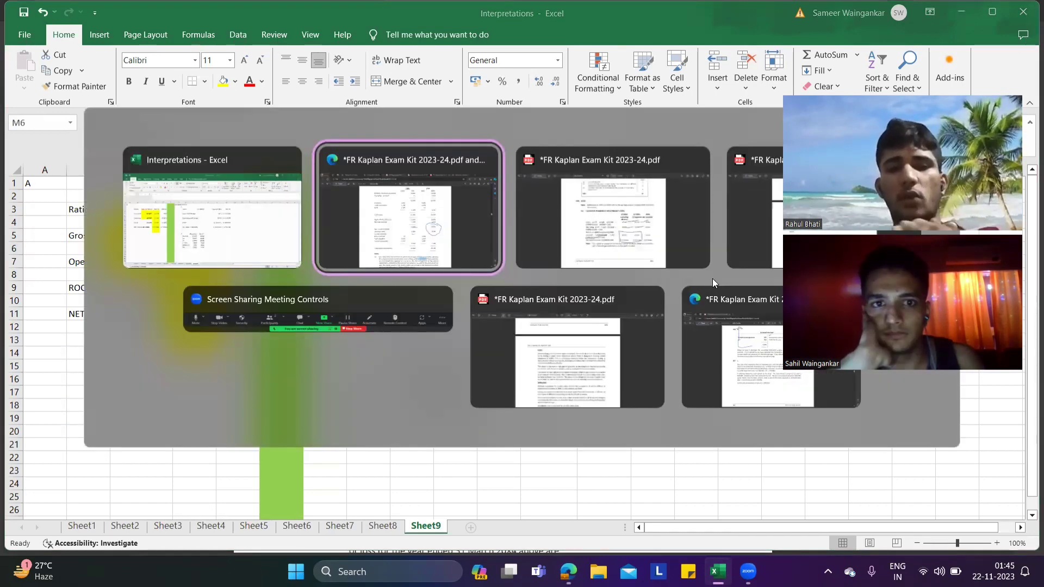
key(alt+Tab)
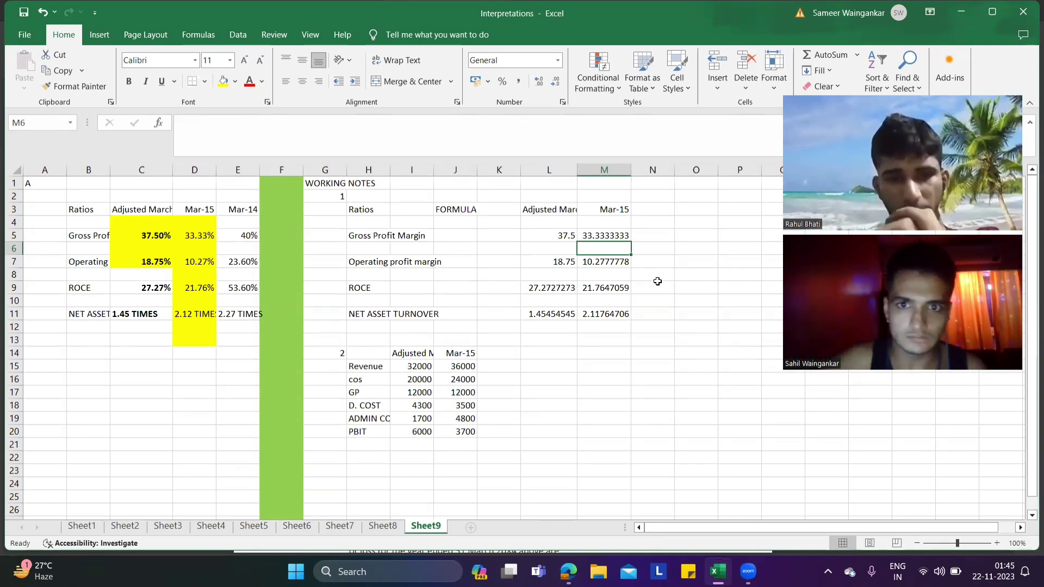
click(621, 284)
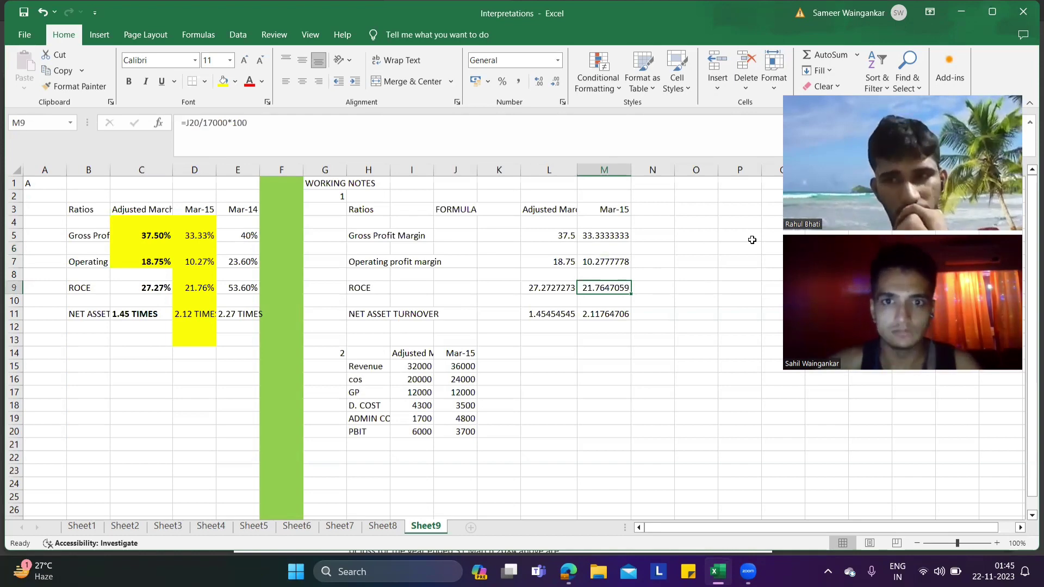
click(614, 311)
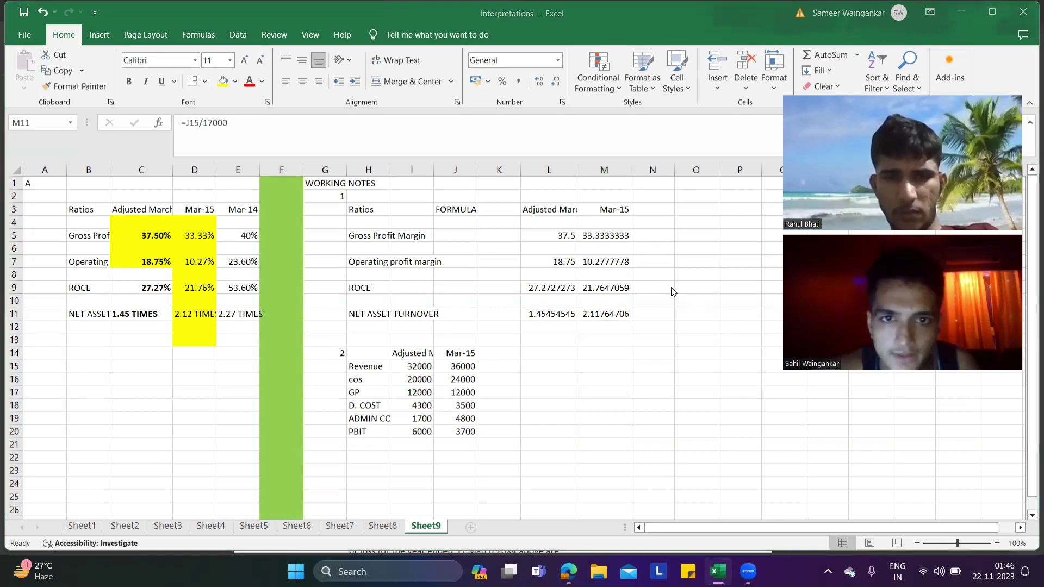
- In the exam kit PDF, check the Yogi answer and erase the pen marks beside the 20X4 equity, loan notes and current liabilities
key(alt+Tab)
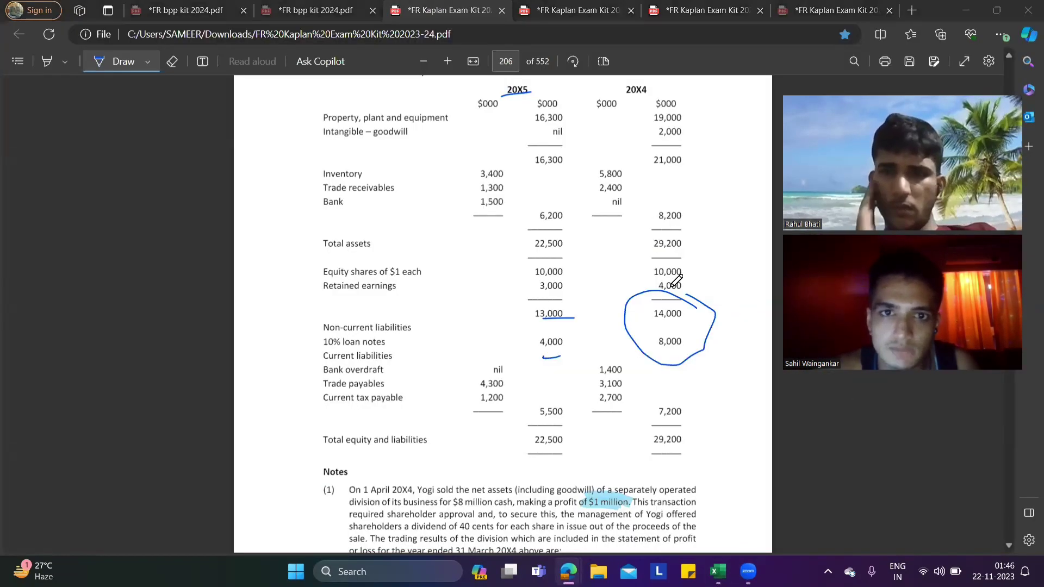
key(alt+Tab)
key(Tab)
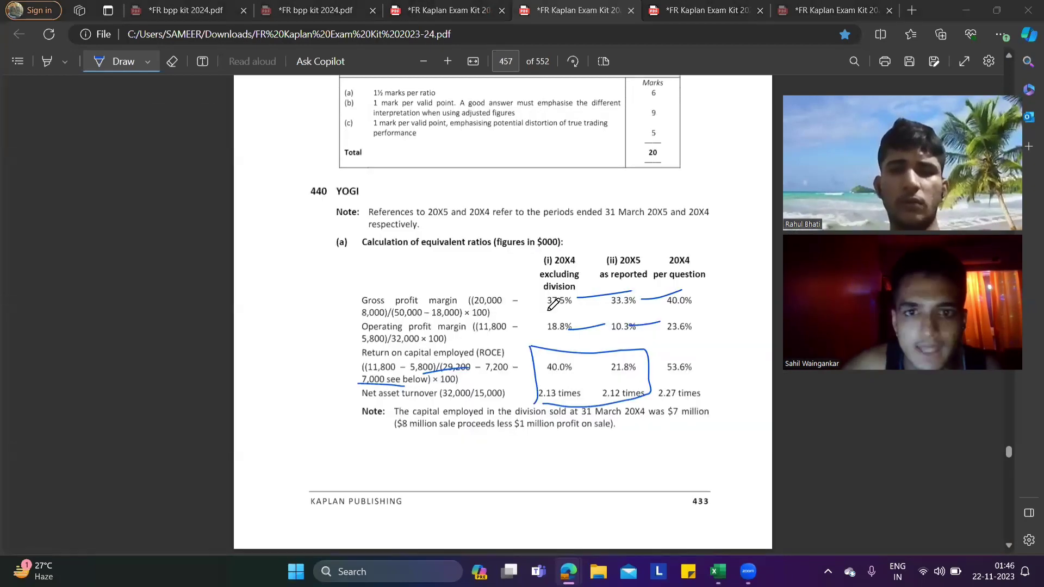
key(ctrl+shift+Tab)
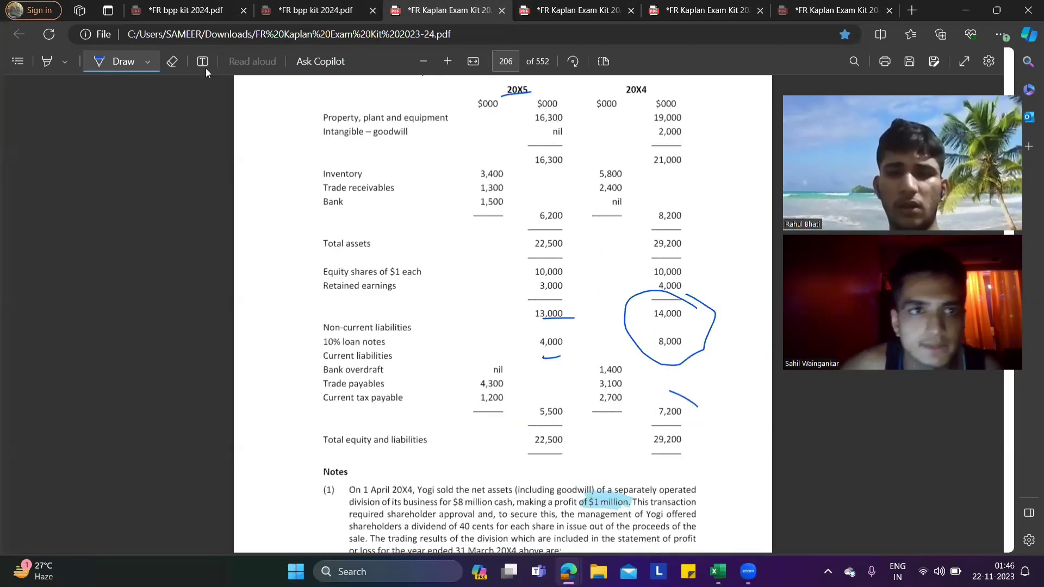
click(172, 61)
click(671, 292)
click(684, 401)
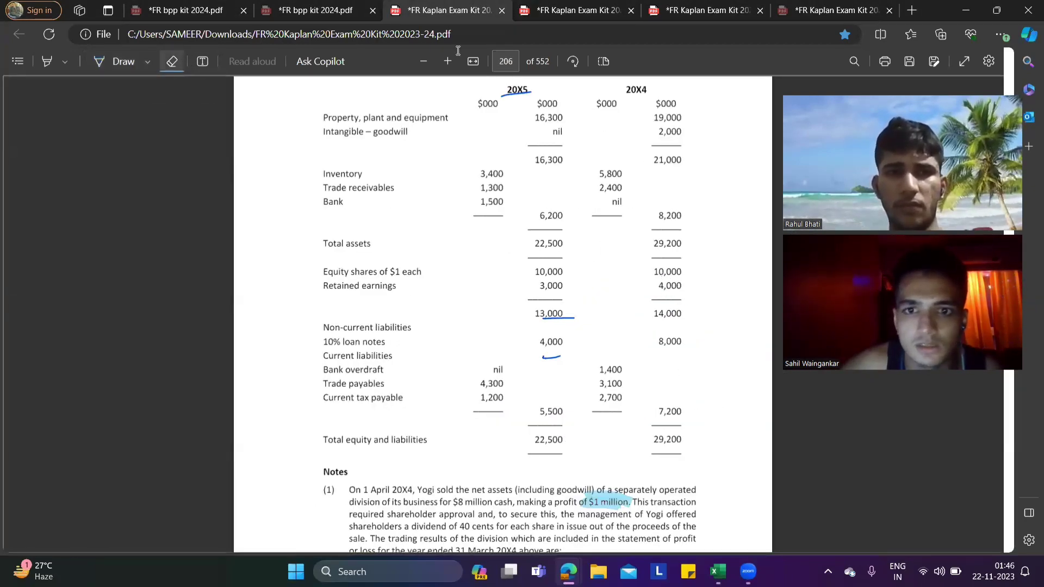
- Circle the 20X4 total assets and total current liabilities in pen, and check them against the ROCE working in the Yogi answer
click(111, 61)
mouse_move(662, 253)
mouse_down()
mouse_move(652, 253)
mouse_move(653, 231)
mouse_up()
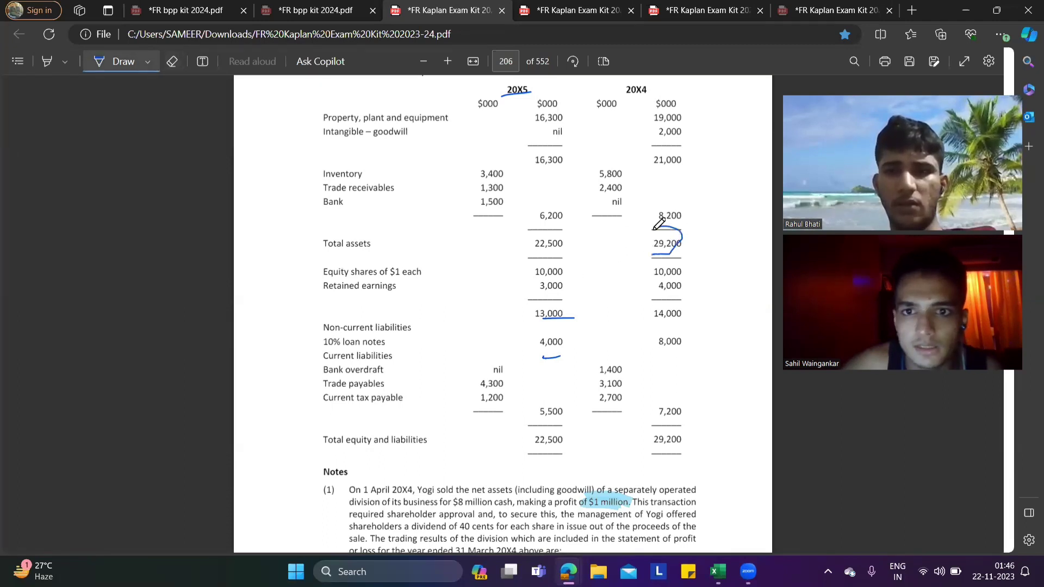
mouse_move(701, 403)
mouse_down()
mouse_move(677, 430)
mouse_move(701, 409)
mouse_up()
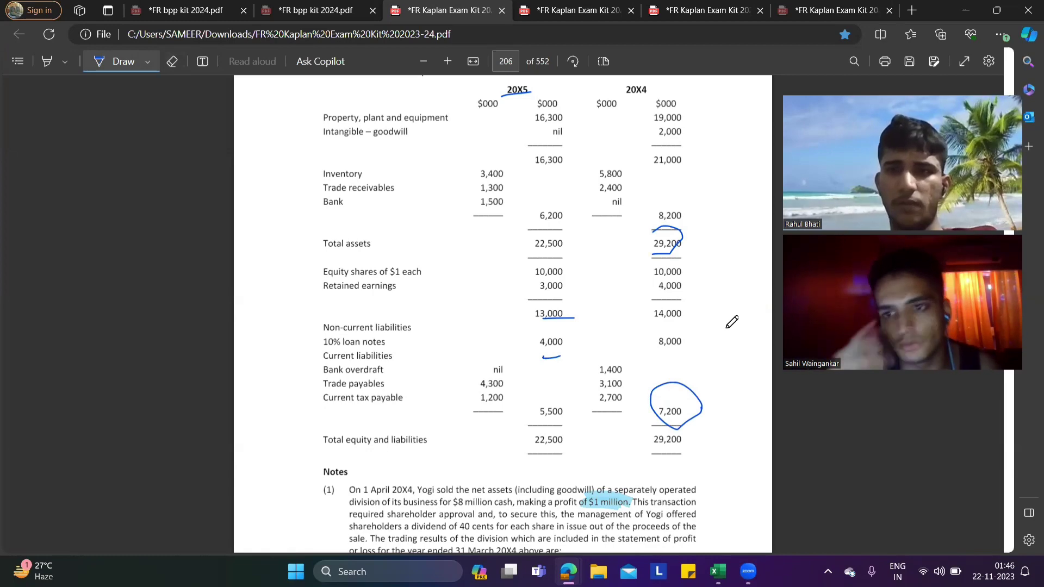
key(alt+Tab)
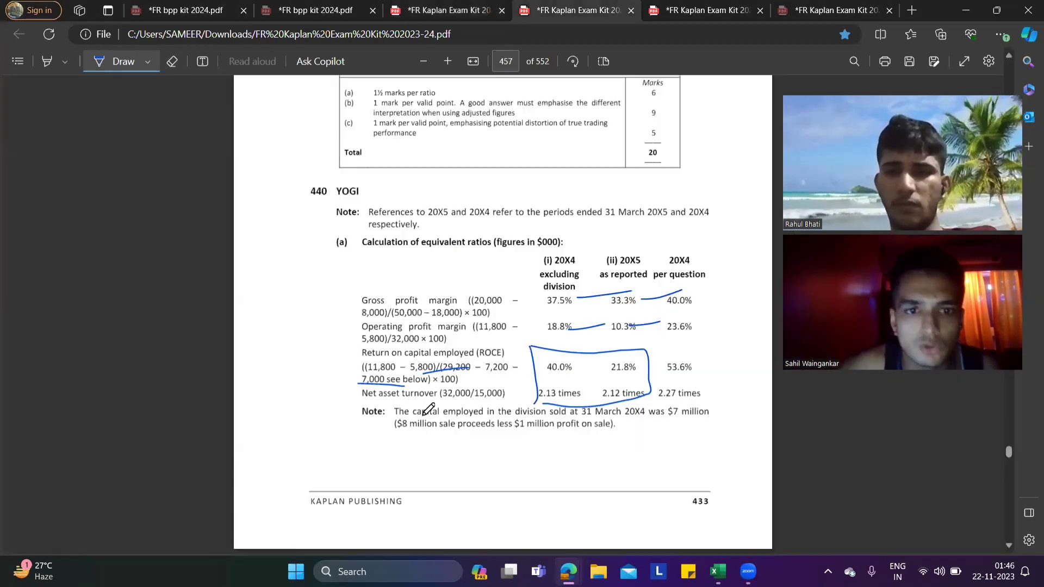
mouse_move(716, 569)
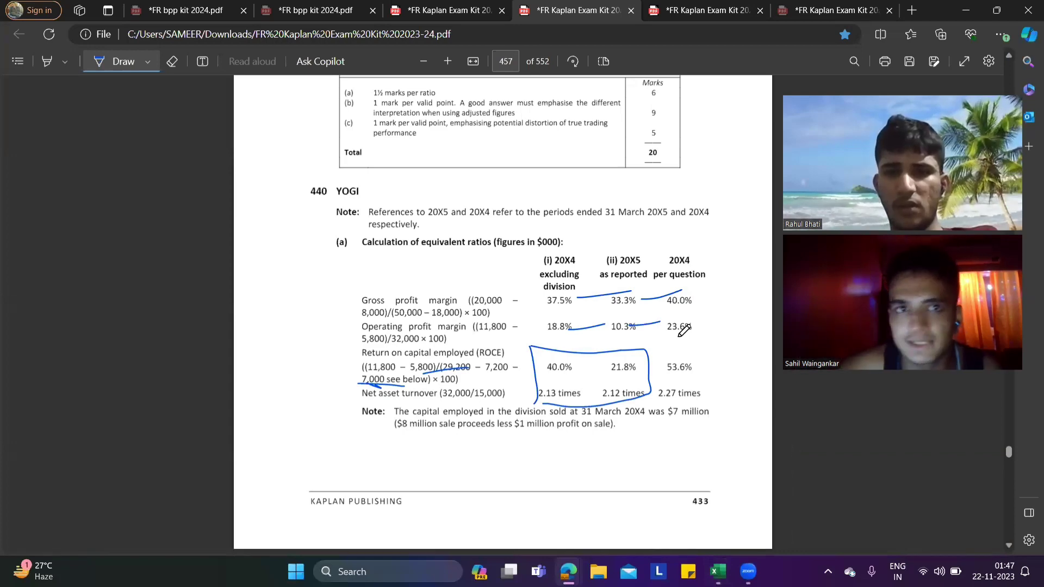
click(671, 11)
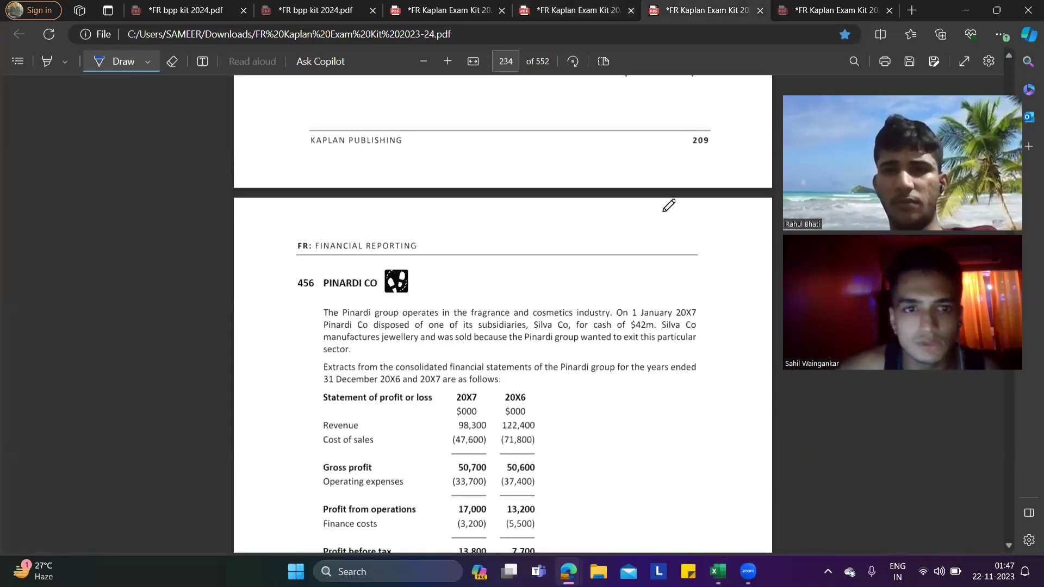
scroll(661, 136, down, 2)
scroll(631, 179, up, 10)
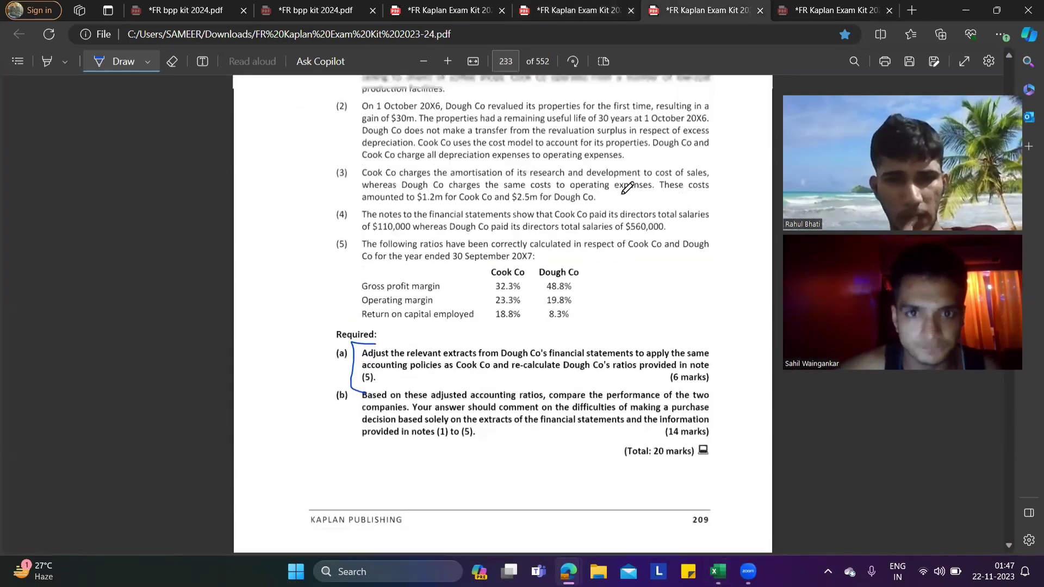
scroll(626, 163, down, 4)
click(569, 4)
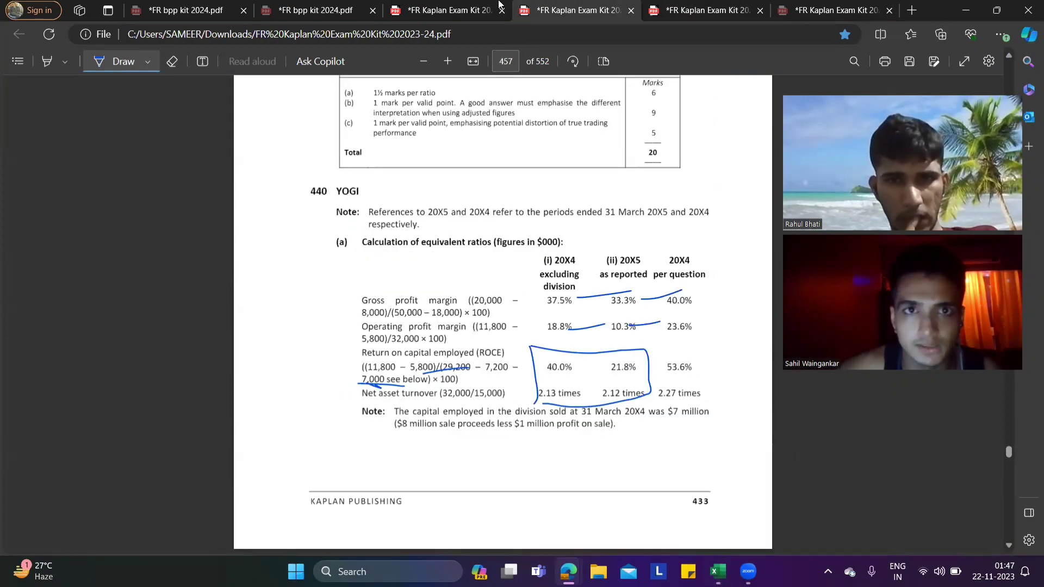
- Return to the Yogi question and underline the disposal date "April 20X4" in note (1)
click(498, 4)
scroll(601, 324, down, 8)
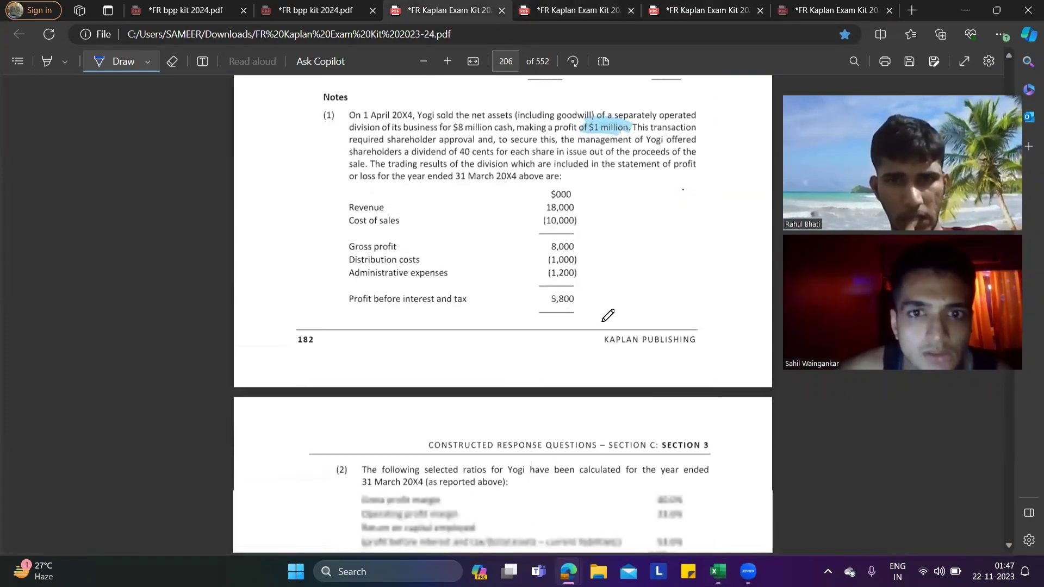
scroll(603, 320, up, 3)
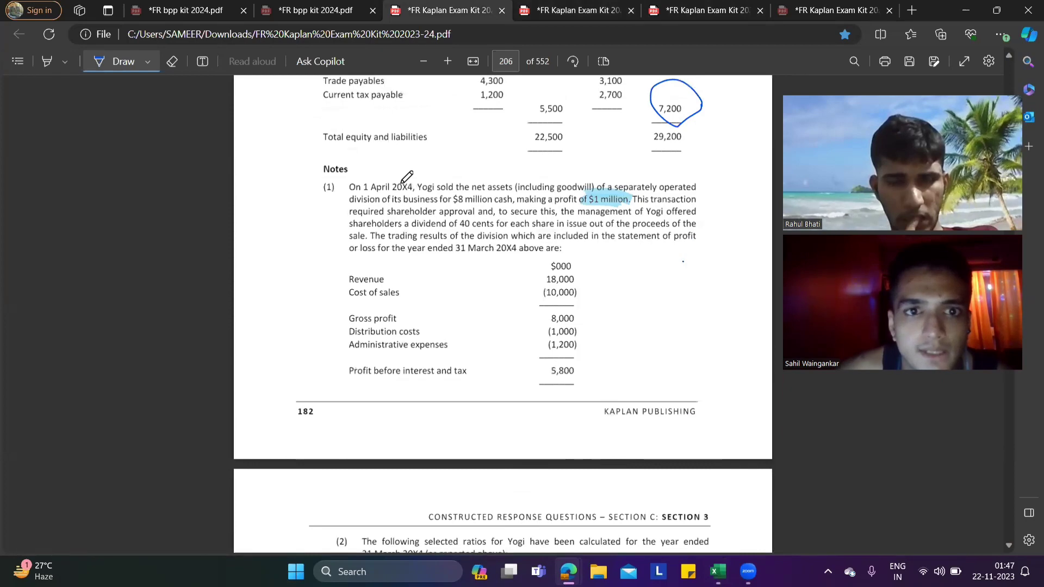
drag(376, 193, 414, 193)
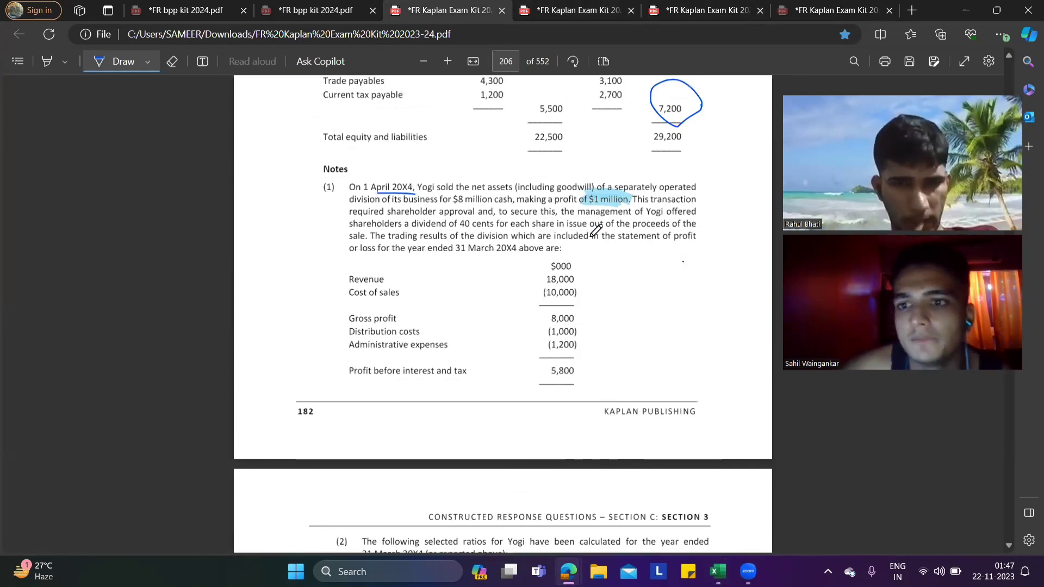
- Review the statement of financial position, outline the $1 million profit in note (1), and bracket the start of the note
scroll(607, 233, up, 4)
scroll(615, 229, up, 3)
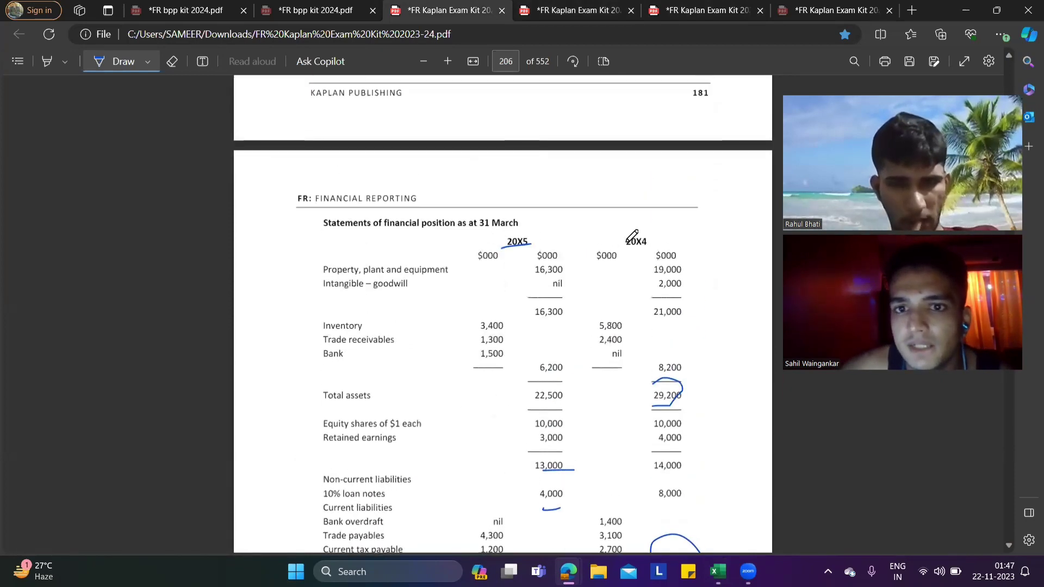
scroll(516, 280, down, 2)
scroll(514, 282, down, 3)
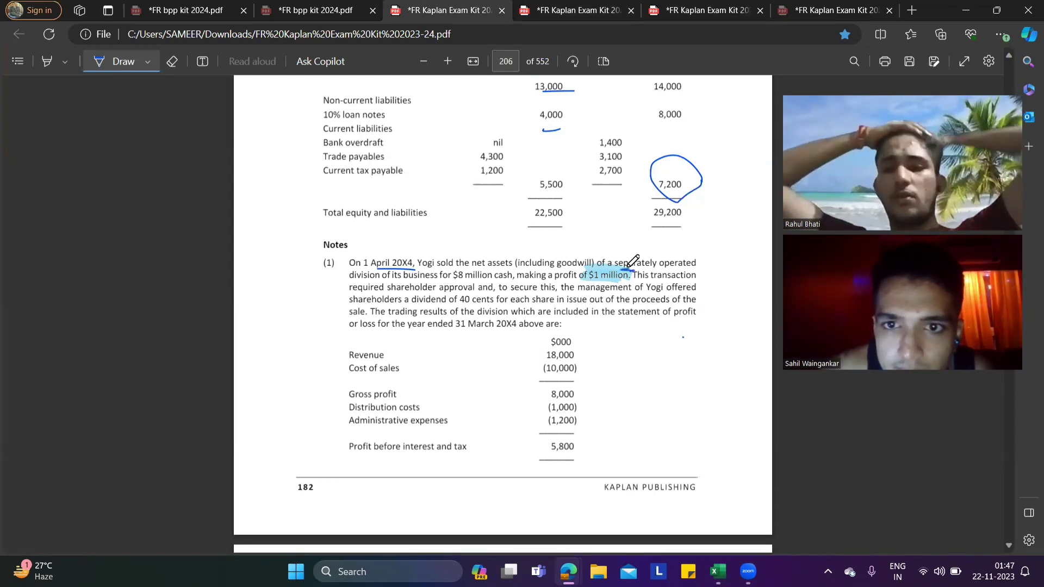
mouse_move(620, 269)
mouse_down()
mouse_move(633, 269)
mouse_move(606, 287)
mouse_up()
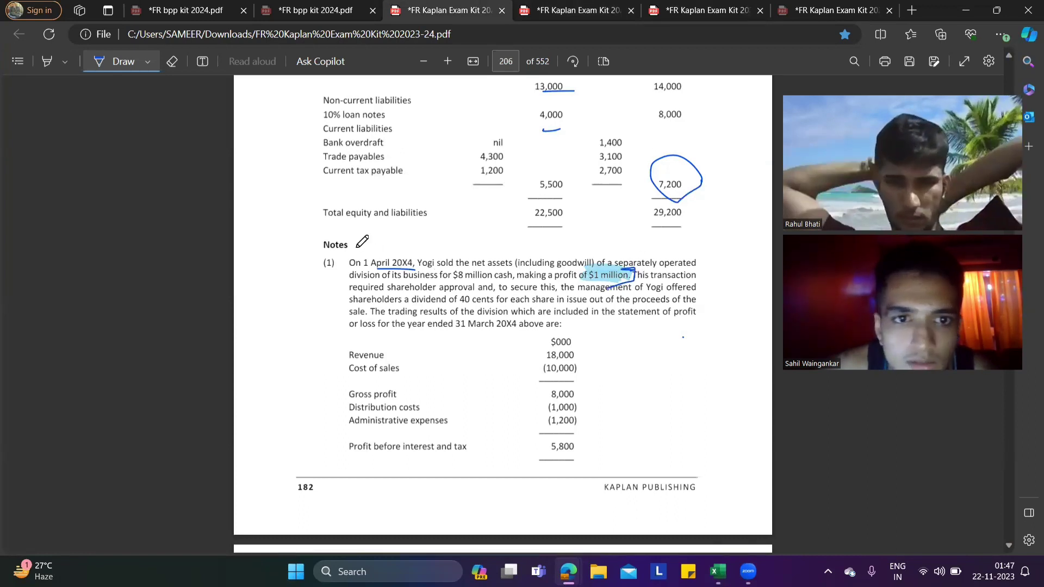
mouse_move(358, 249)
mouse_down()
mouse_move(347, 252)
mouse_move(349, 269)
mouse_up()
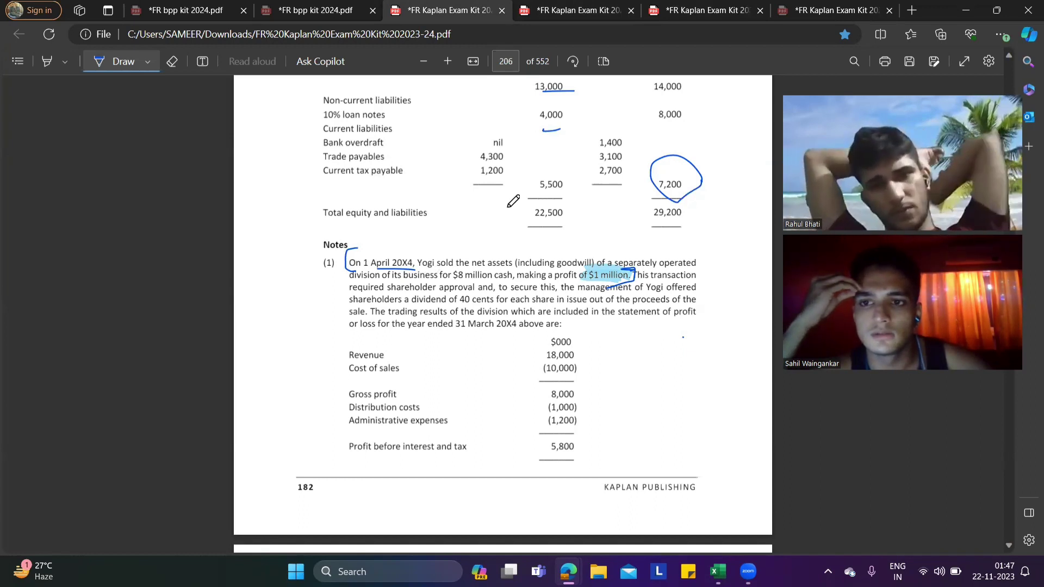
- Compare the adjusted ratios in the Excel sheet with the 20X4 excluding-division figures in the Yogi answer
key(alt+Tab)
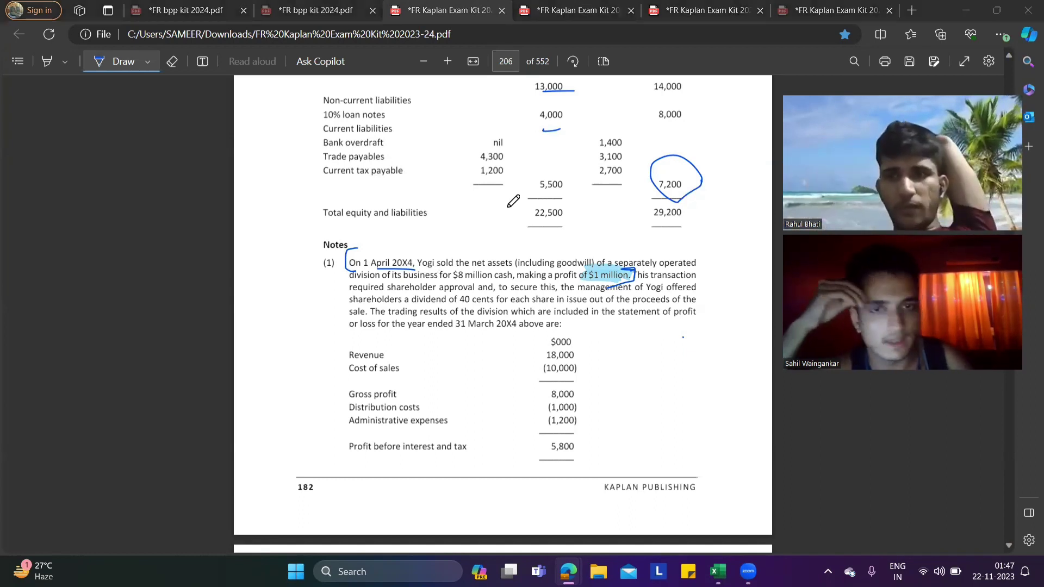
key(Tab)
key(Tab)
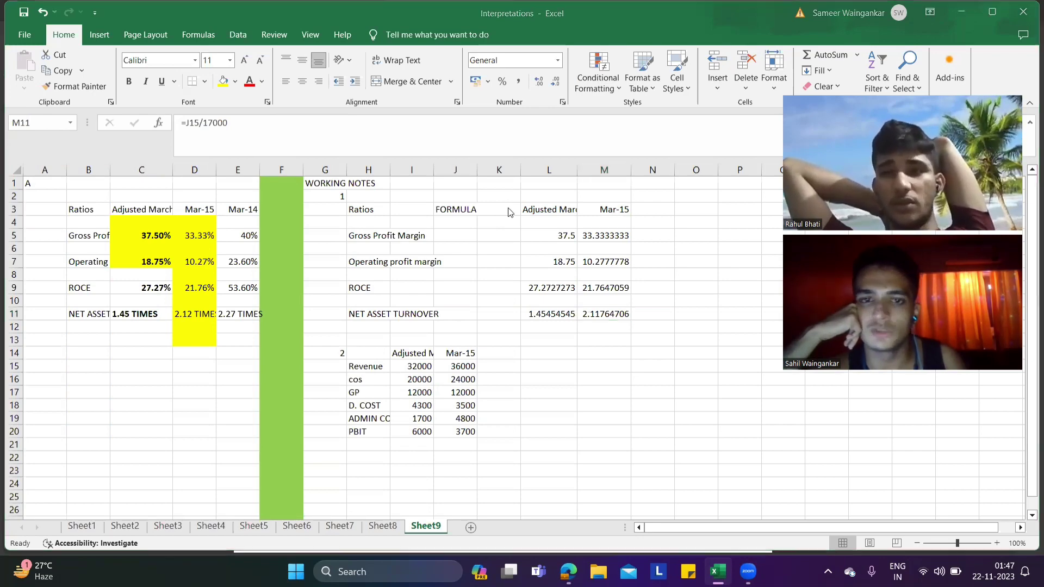
key(alt+Tab)
key(alt+Tab)
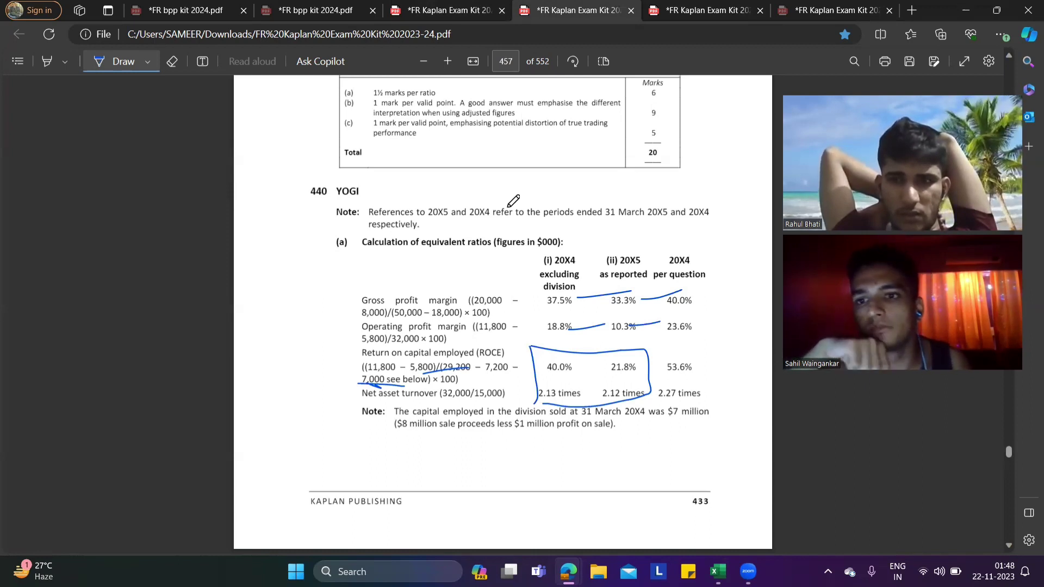
- Return to the Yogi question and read requirement (a) on excluding the sold division from the 20X4 ratios
key(alt+Tab)
key(Tab)
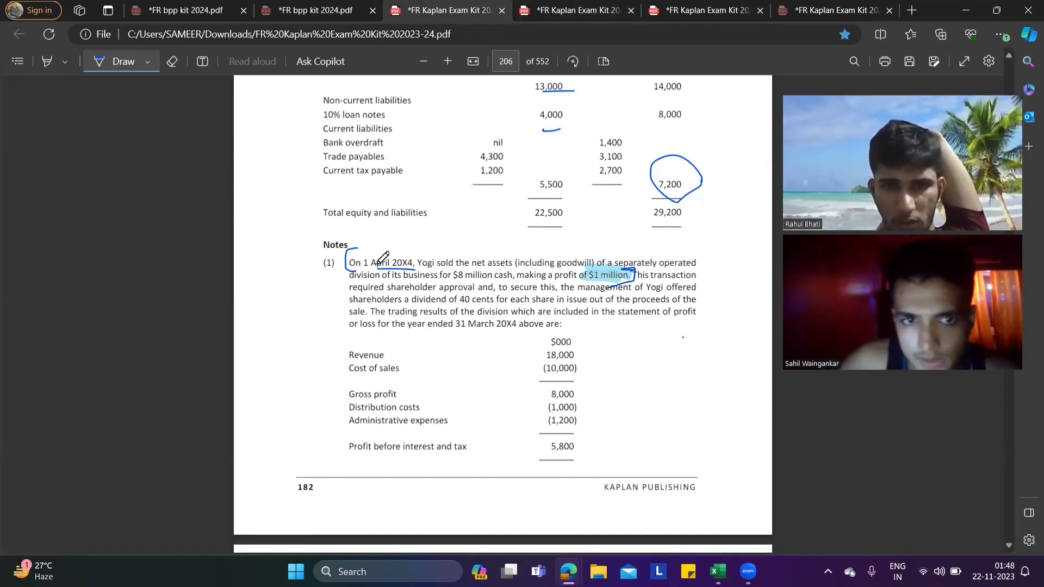
scroll(489, 310, down, 8)
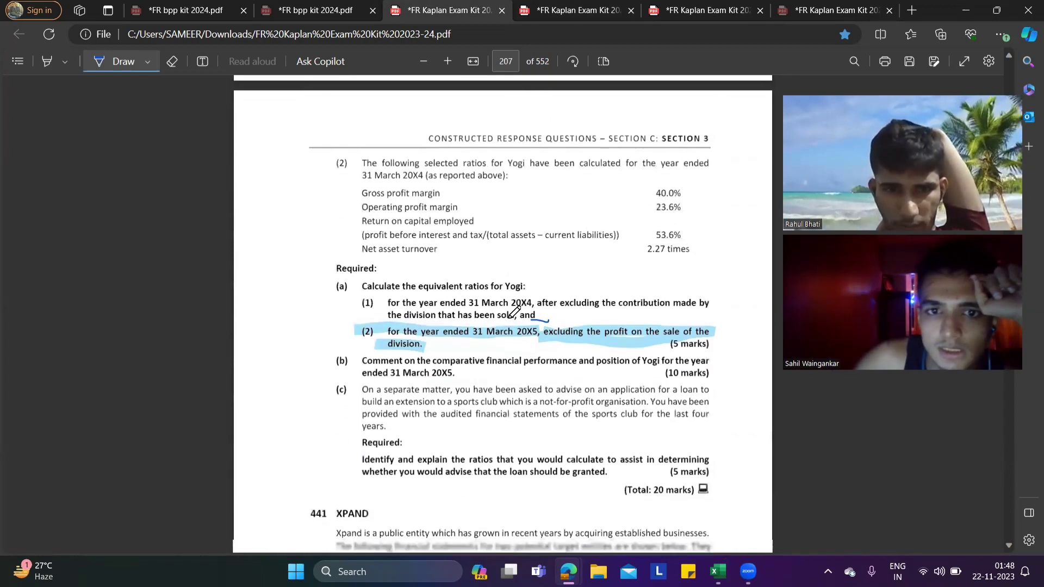
- Erase the blue highlight and the pen mark from requirement (a) of the Yogi question
scroll(514, 312, down, 1)
click(172, 61)
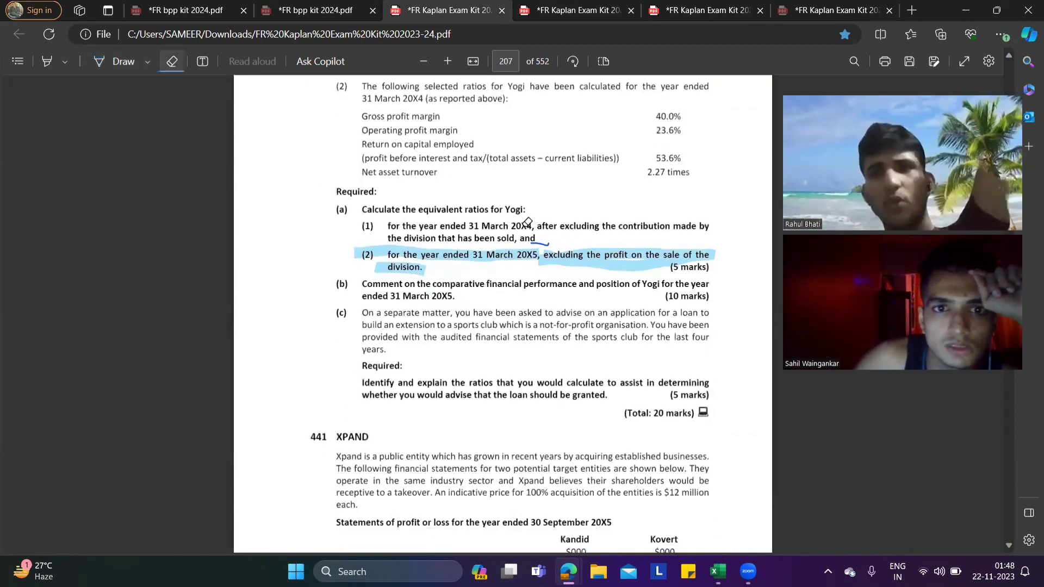
mouse_move(414, 256)
mouse_down()
mouse_move(591, 275)
mouse_move(524, 250)
mouse_up()
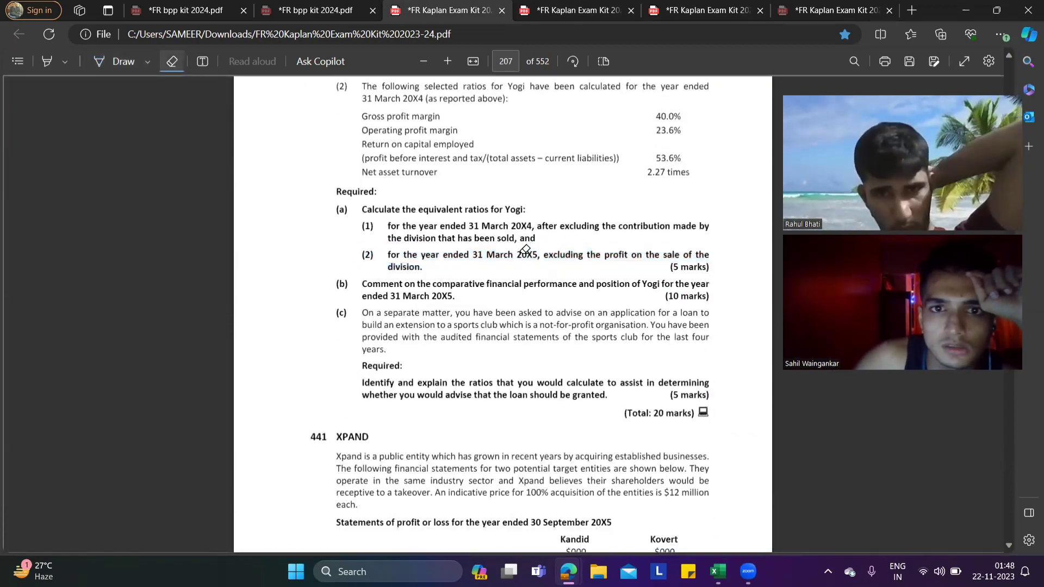
- Mark "excluding the contribution" and "that has been sold" in requirement (a)(1), underline "profit" in (a)(2), and add a vertical stroke through both
click(106, 63)
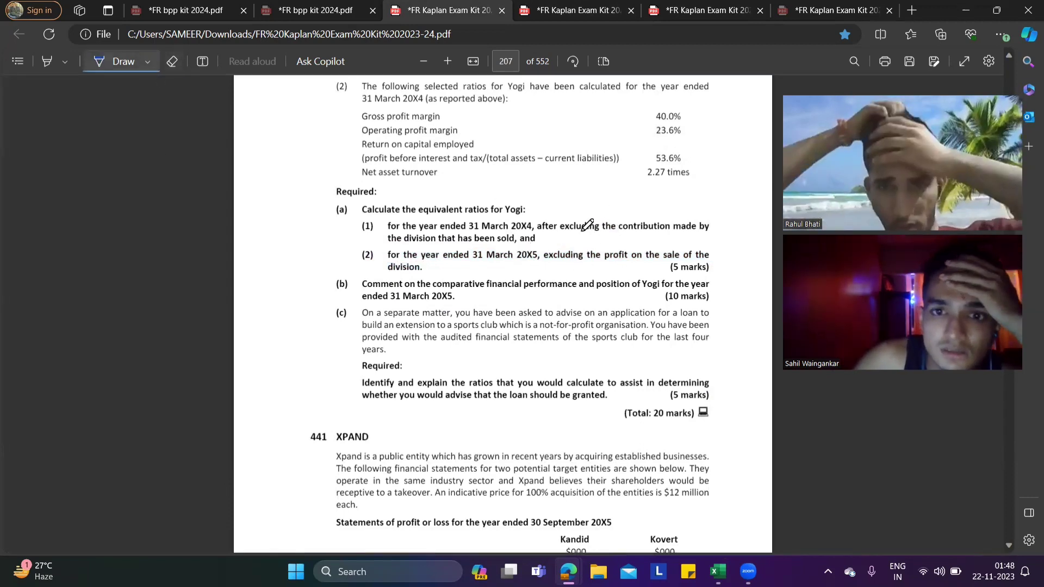
drag(571, 231, 732, 221)
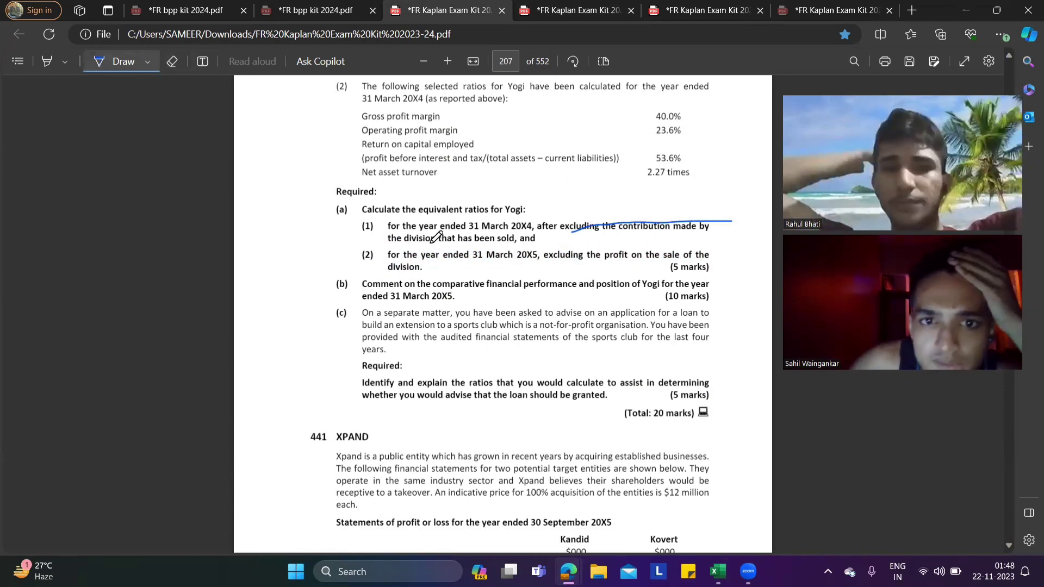
drag(434, 243, 511, 244)
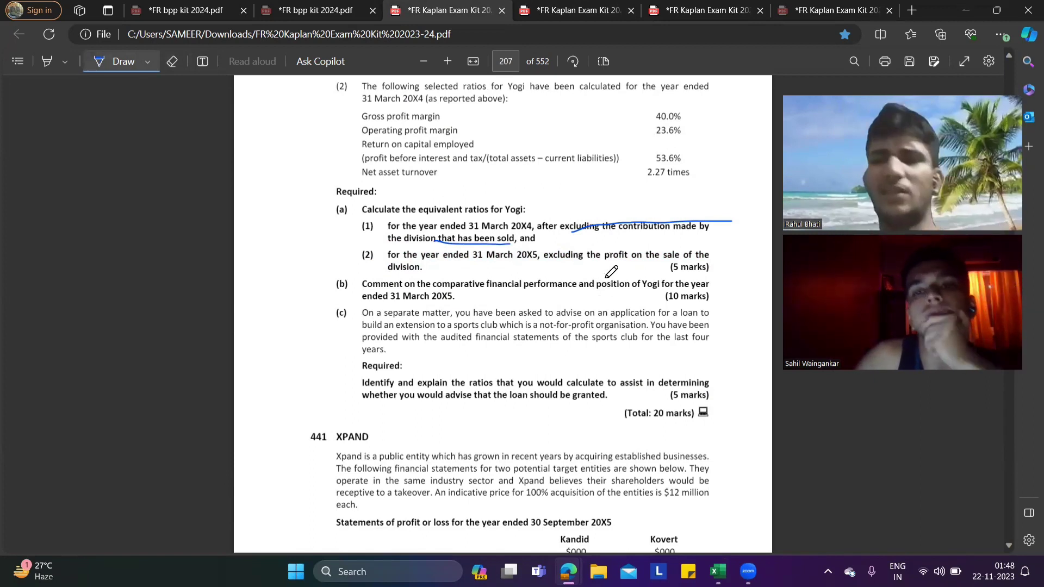
drag(598, 264, 632, 264)
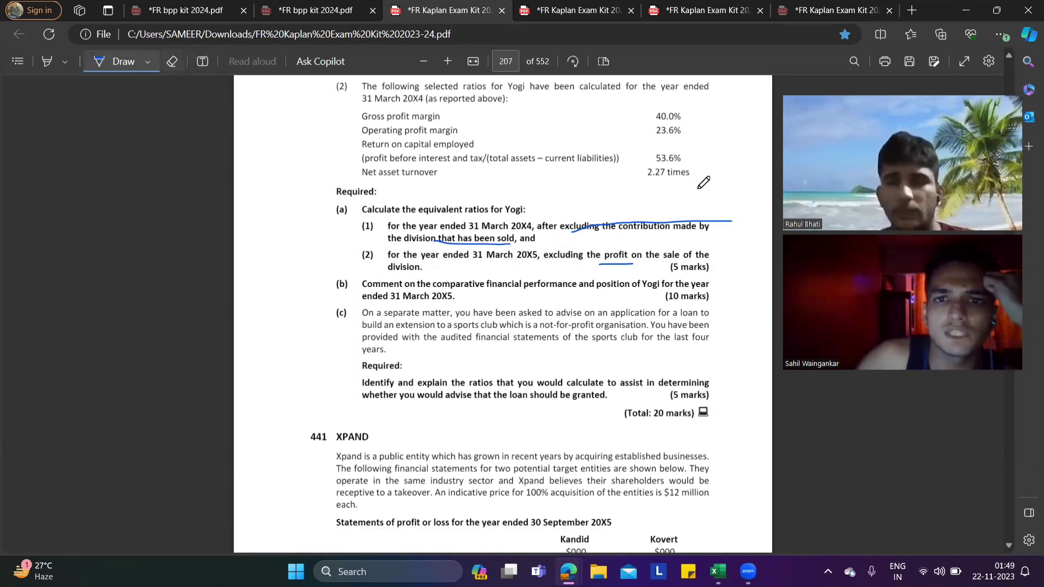
drag(648, 202, 645, 261)
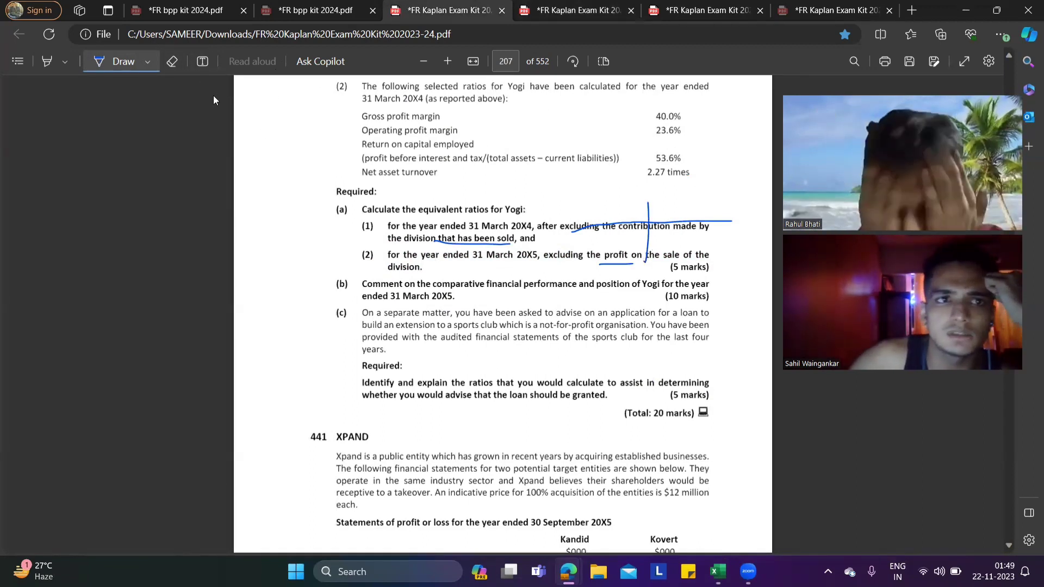
- Erase the four pen strokes from requirements (a)(1) and (a)(2)
click(171, 61)
click(616, 264)
click(680, 222)
click(648, 240)
click(473, 243)
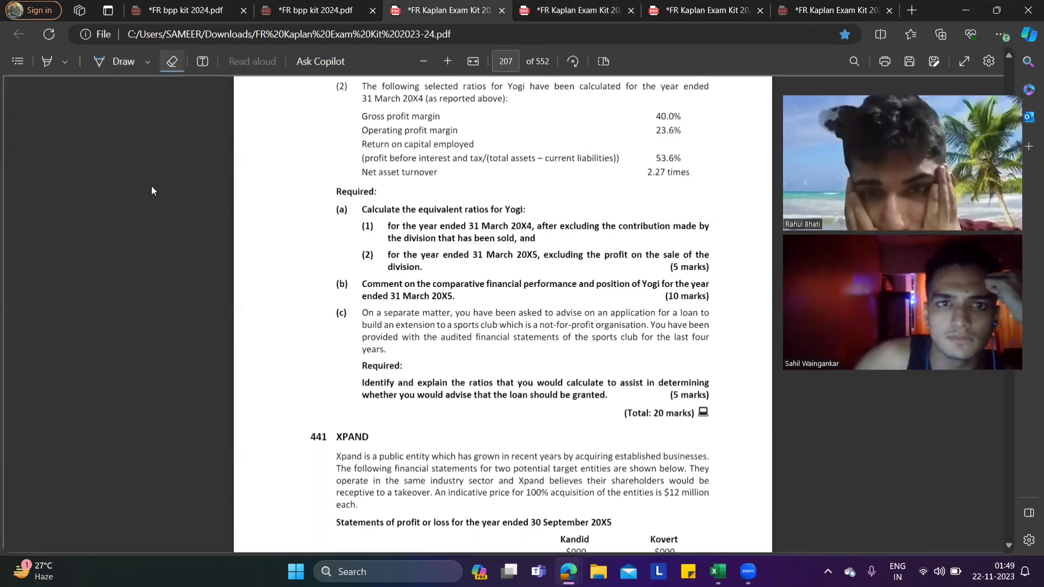
- Underline "March 20X5" and "the profit on the sale of the division" in requirement (a)(2)
click(106, 62)
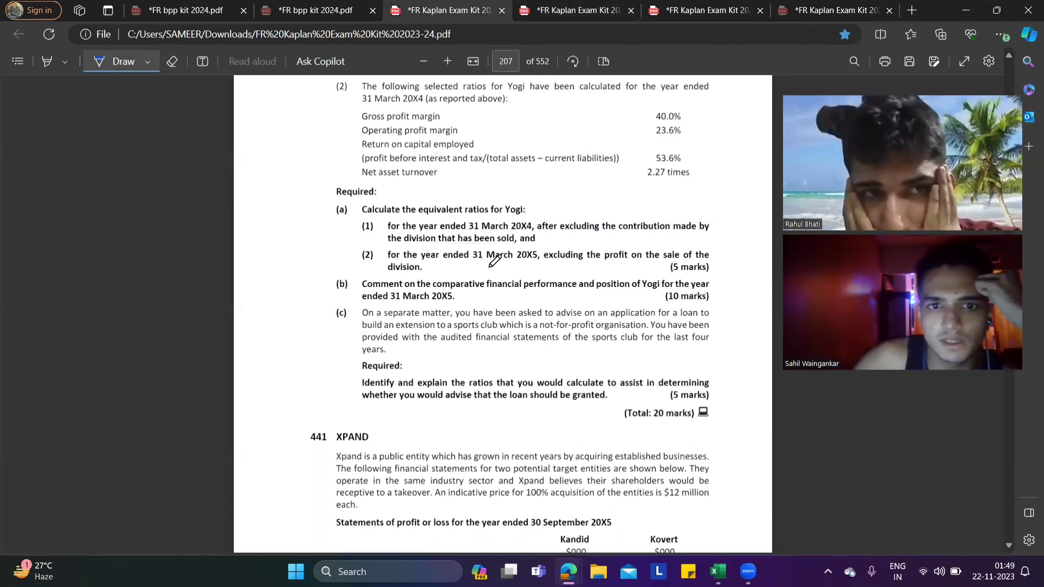
drag(488, 262, 703, 261)
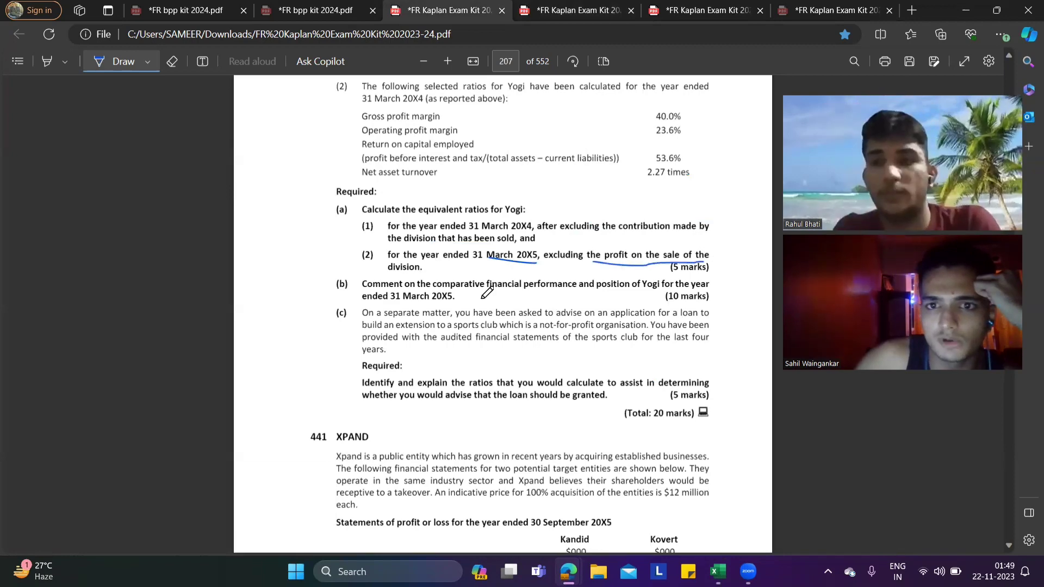
drag(395, 271, 444, 269)
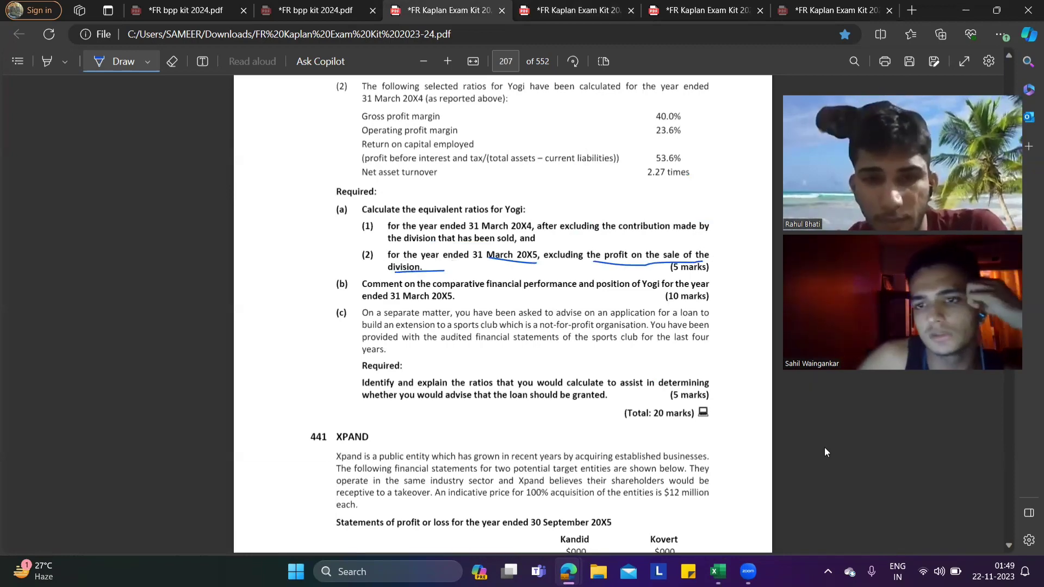
- Circle and strike through the 20X5 profit from sale of division, 1,000, in Yogi's statement of profit or loss
scroll(634, 207, up, 10)
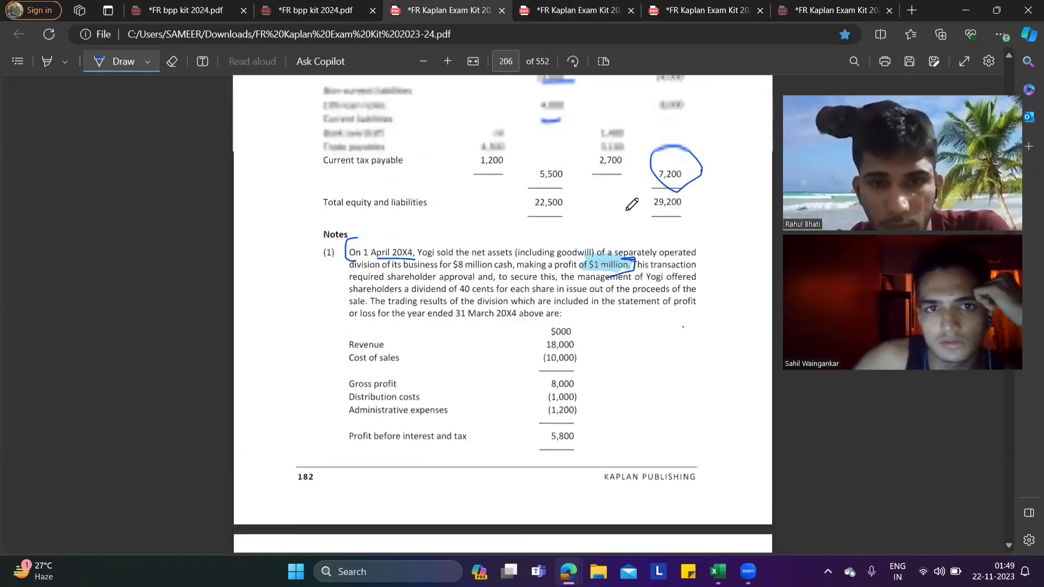
scroll(632, 204, up, 3)
scroll(632, 204, down, 7)
scroll(632, 204, up, 8)
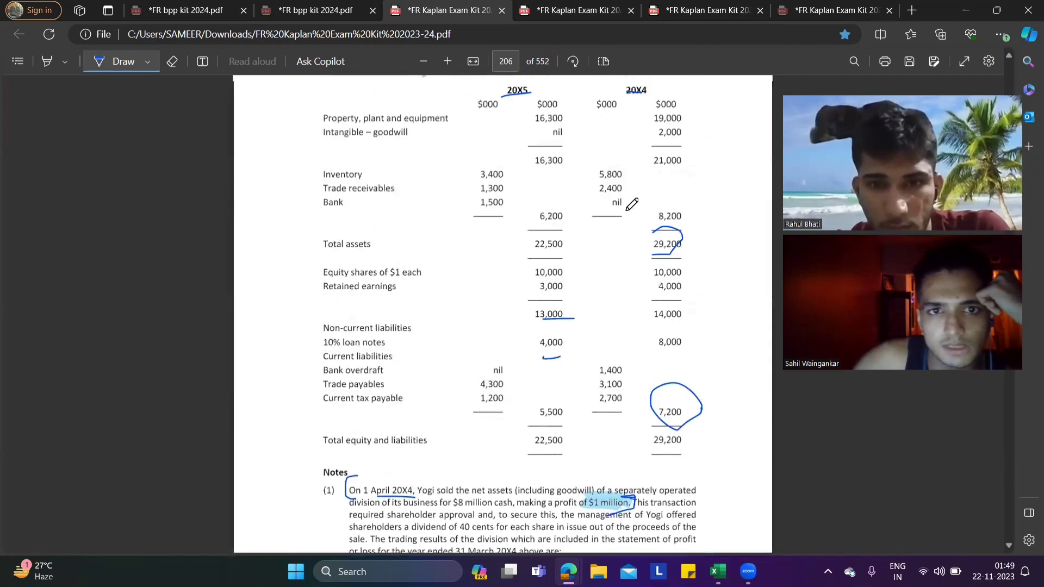
scroll(632, 205, up, 10)
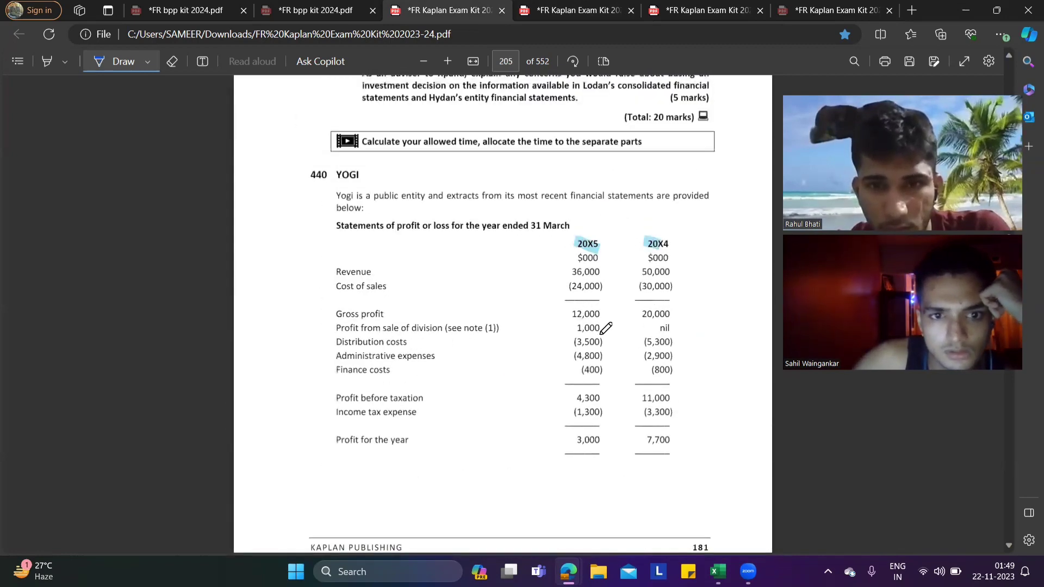
mouse_move(604, 320)
mouse_down()
mouse_move(577, 313)
mouse_move(593, 337)
mouse_move(608, 327)
mouse_up()
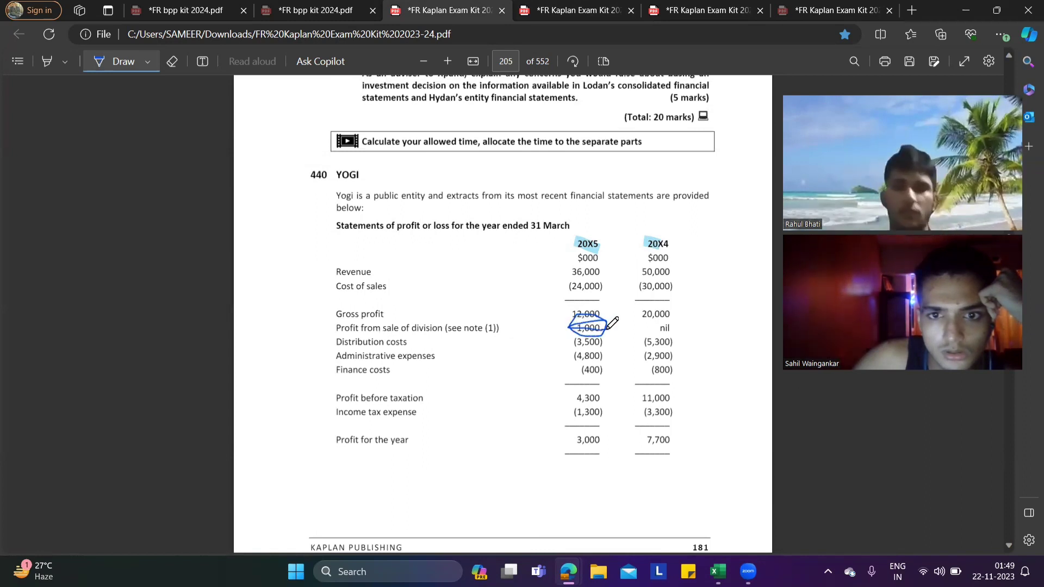
- Return to the Yogi requirements and draw a small bracket at the end of requirement (a)(1)
scroll(646, 324, down, 3)
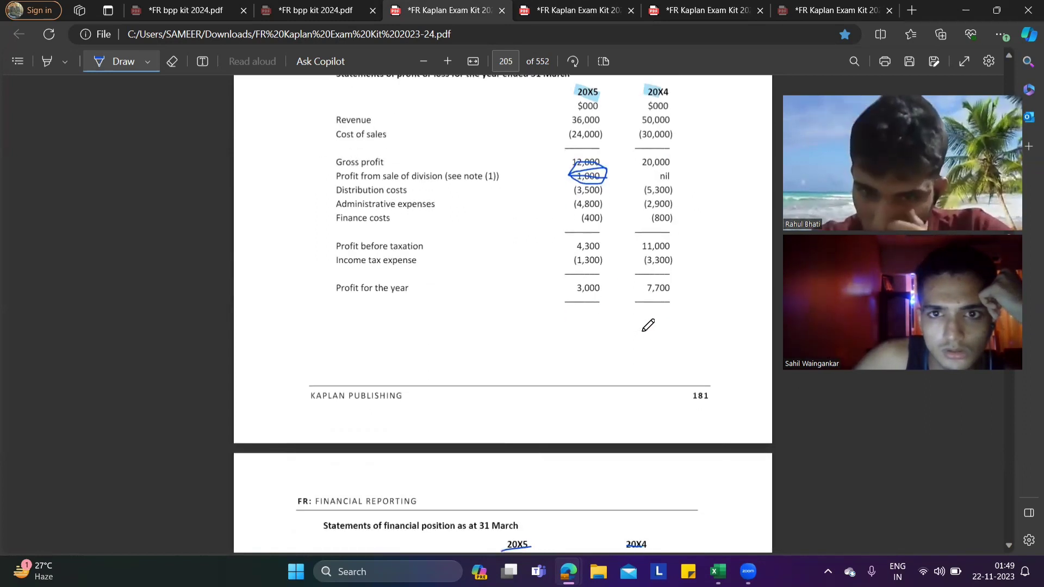
scroll(648, 326, down, 20)
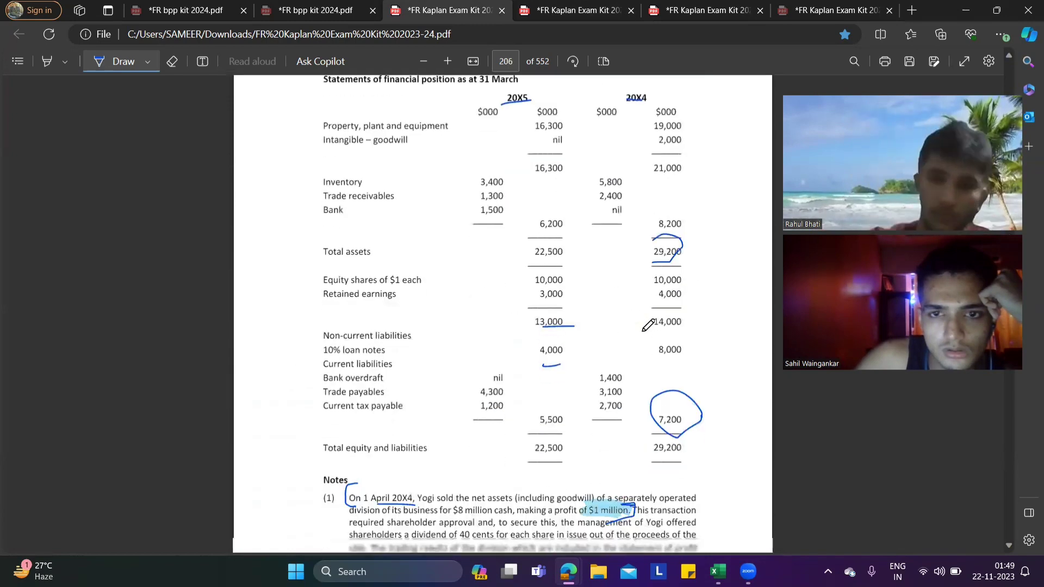
scroll(648, 325, down, 2)
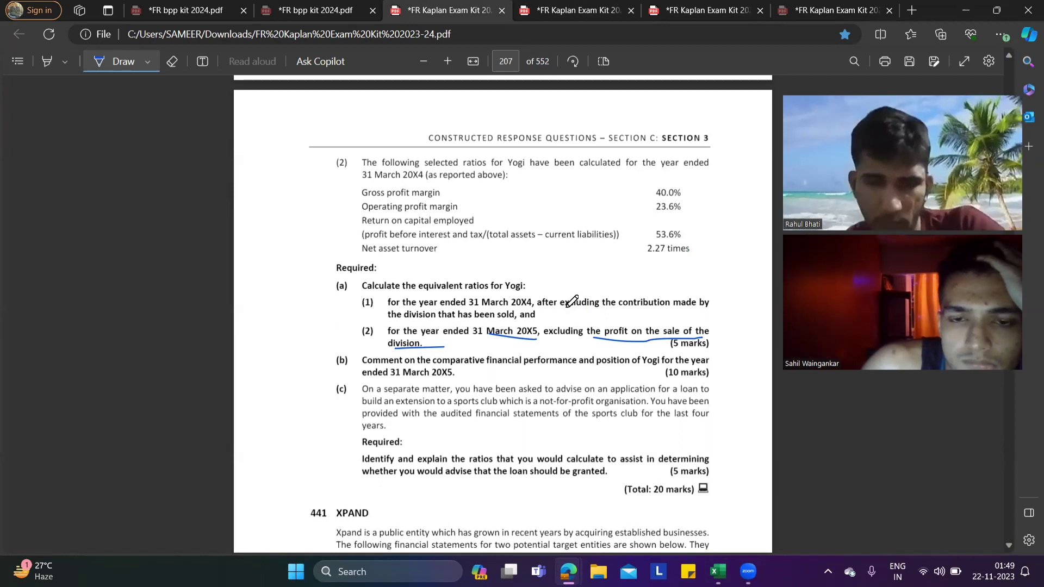
mouse_move(541, 309)
mouse_down()
mouse_move(551, 312)
mouse_move(542, 320)
mouse_up()
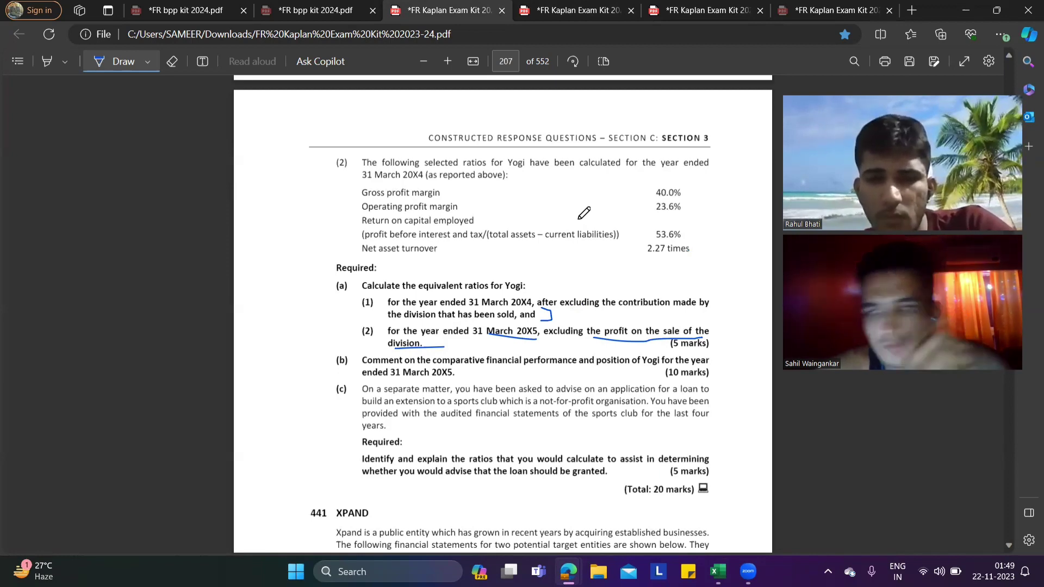
- Recheck the statement of financial position and note (1), and underline "excluding the contribution made by the division that has been sold" in requirement (a)(1)
scroll(592, 212, up, 2)
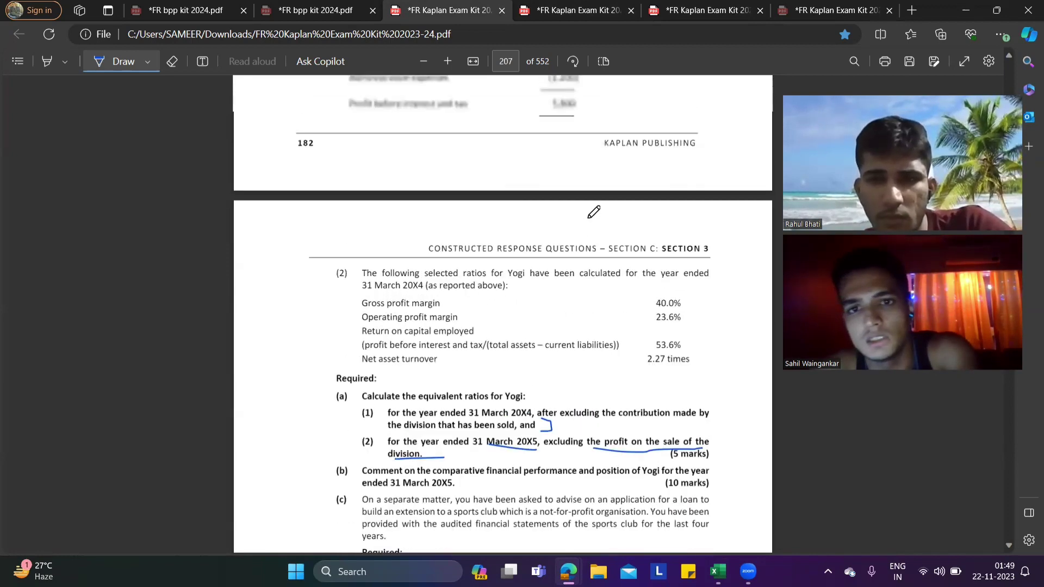
scroll(593, 211, up, 10)
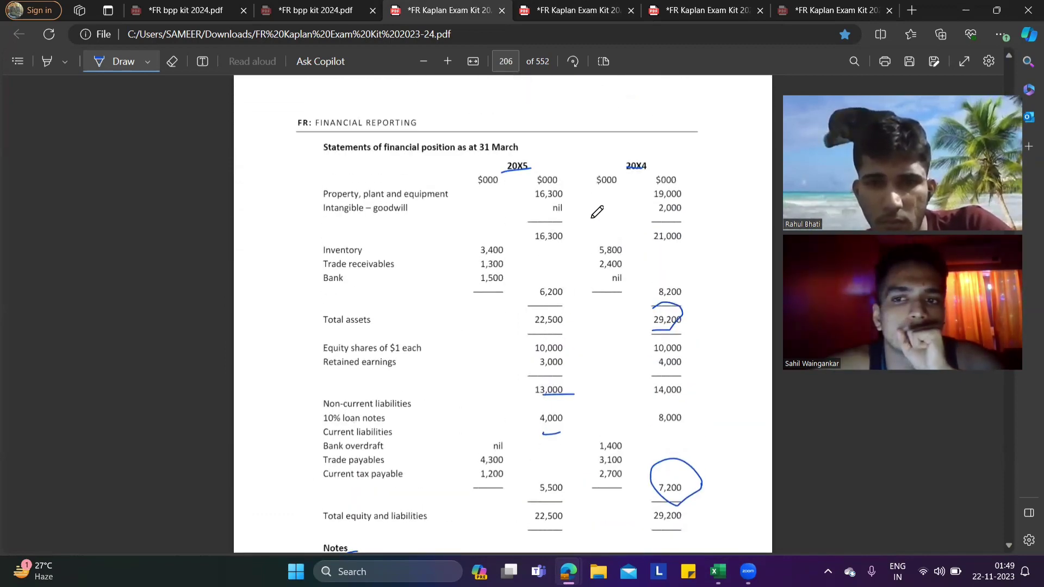
scroll(597, 211, down, 5)
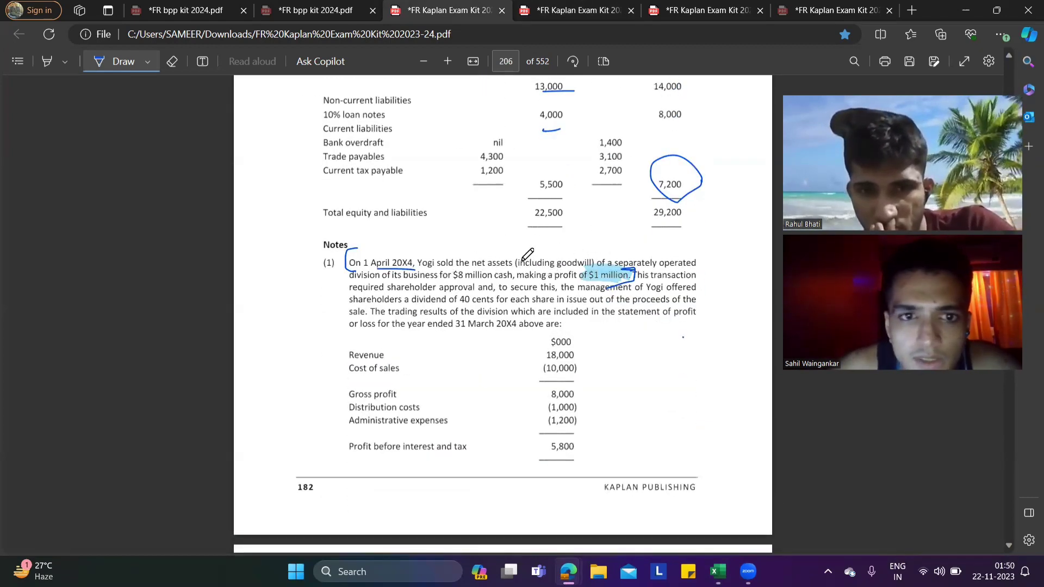
scroll(699, 207, up, 3)
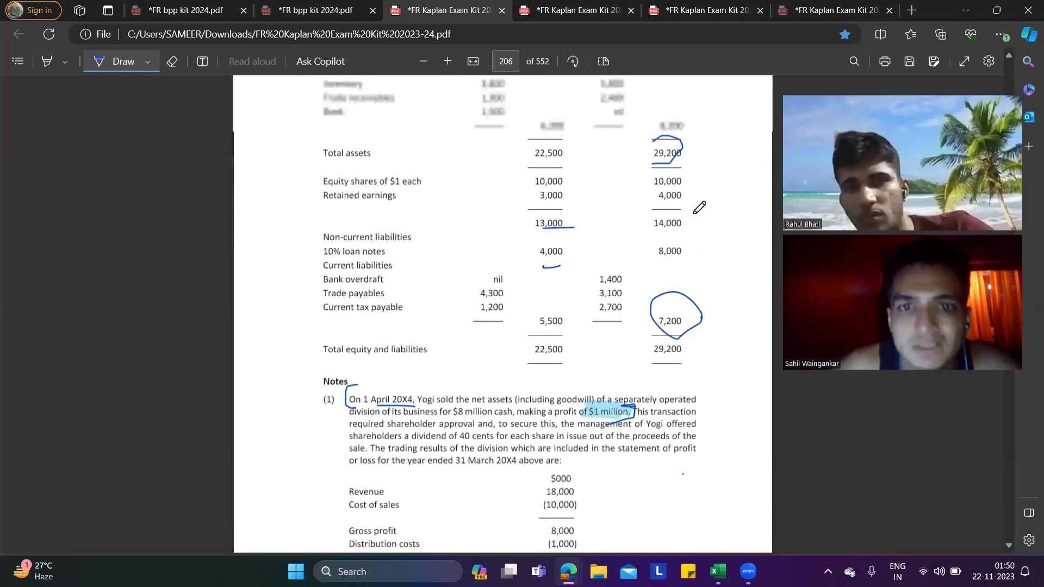
scroll(699, 206, up, 2)
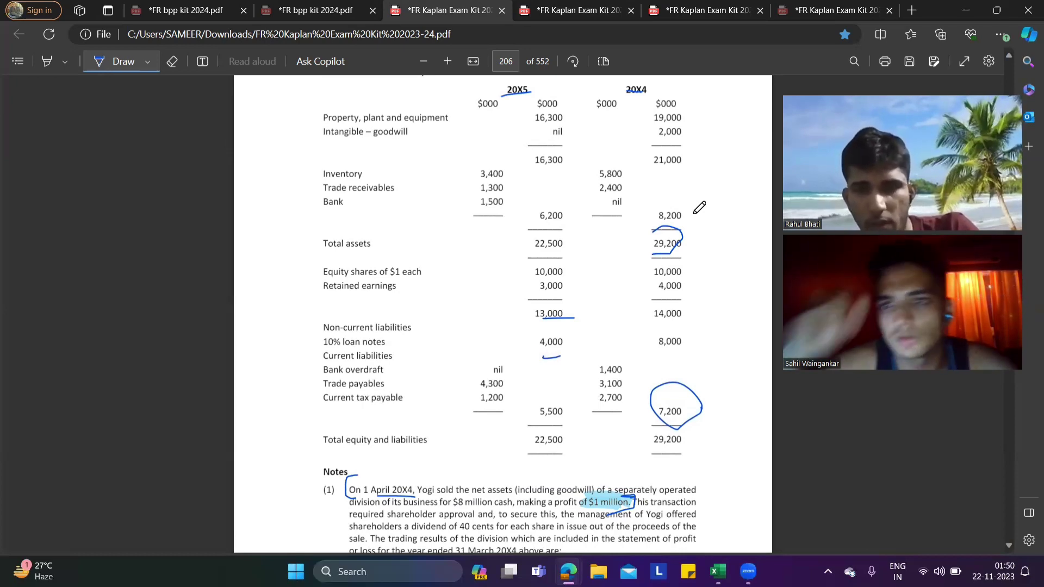
scroll(685, 254, down, 5)
scroll(684, 255, down, 5)
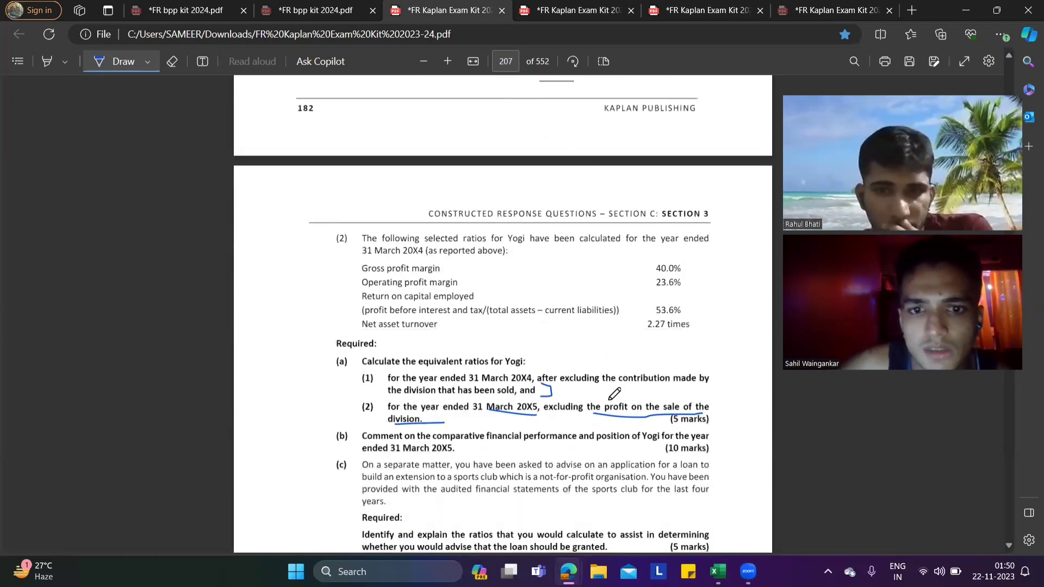
drag(550, 389, 721, 389)
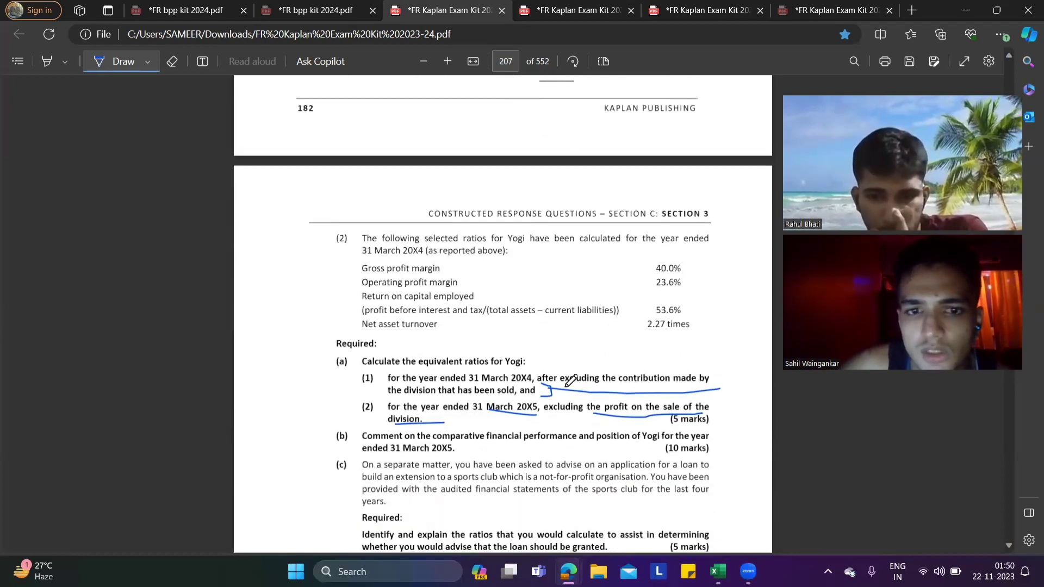
drag(388, 404, 546, 396)
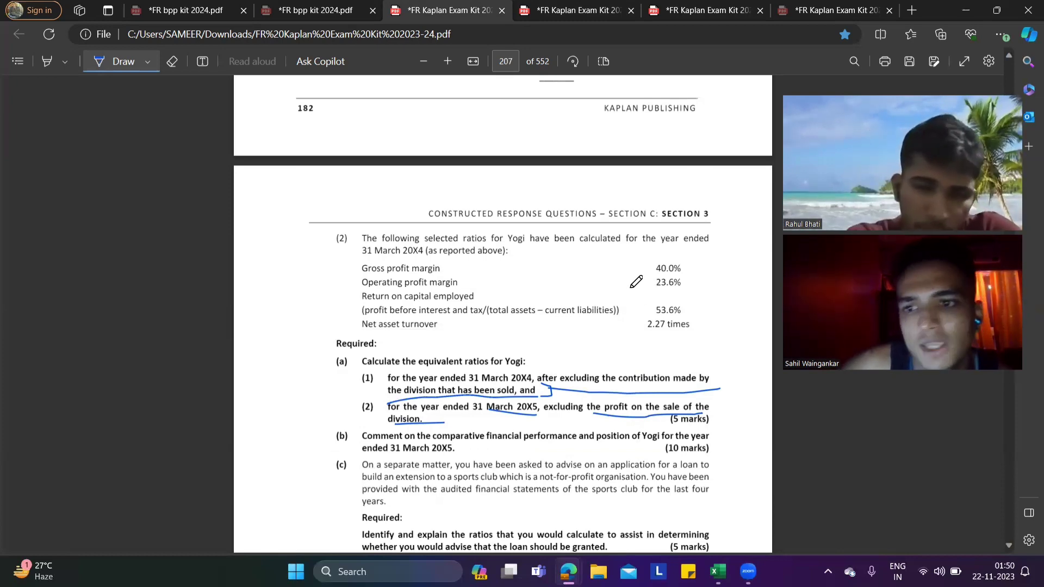
- Circle the sold division's trading results, from revenue to profit before interest and tax, in note (1)
scroll(631, 288, up, 5)
mouse_move(591, 278)
mouse_down()
mouse_move(585, 256)
mouse_move(510, 296)
mouse_up()
mouse_move(503, 336)
mouse_down()
mouse_move(616, 326)
mouse_move(590, 252)
mouse_up()
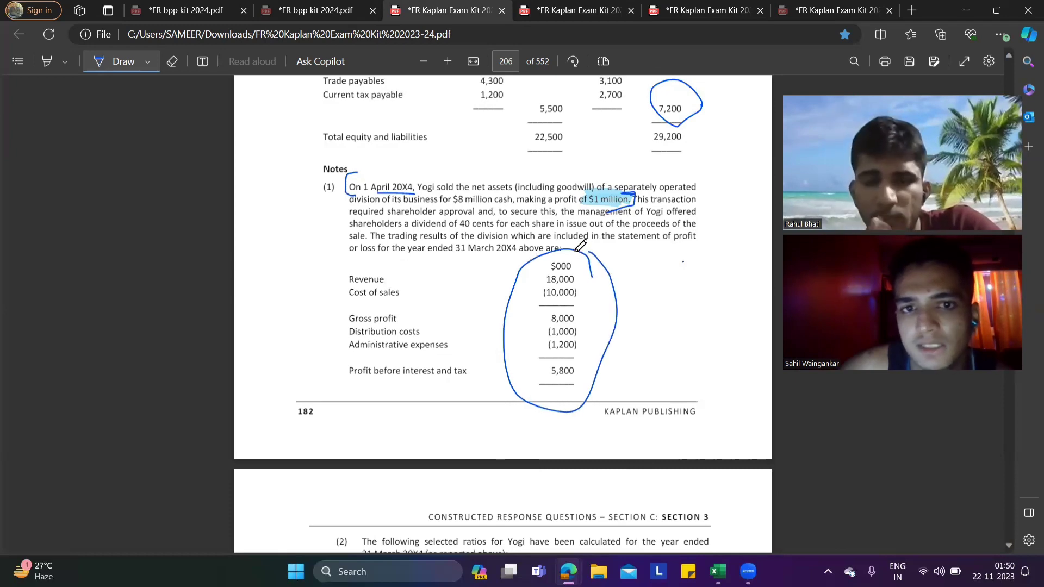
- Underline "separately operated division of its business" and the $8 million cash proceeds in note (1)
scroll(580, 248, up, 1)
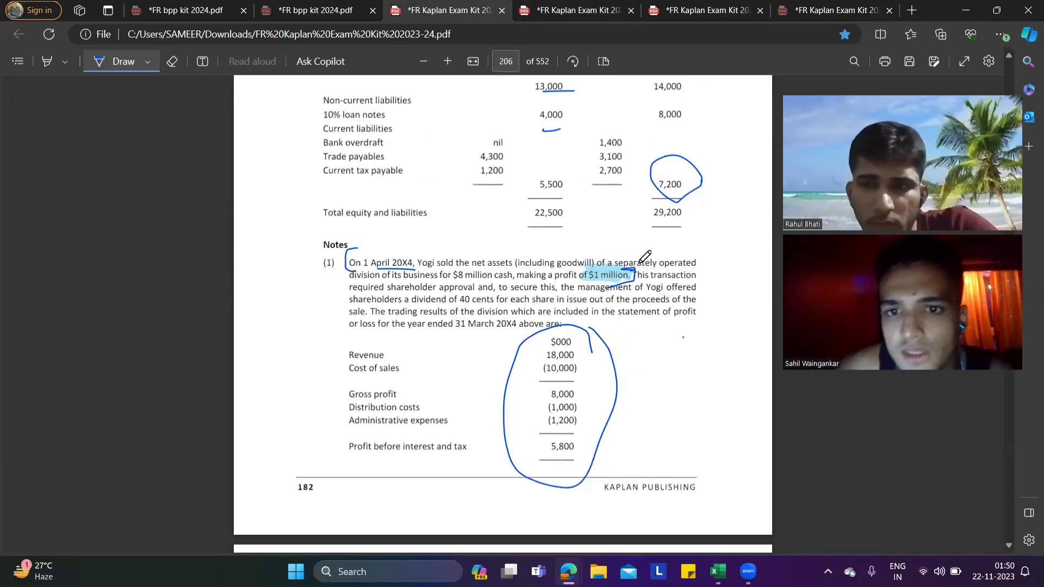
drag(622, 267, 697, 266)
drag(350, 278, 423, 275)
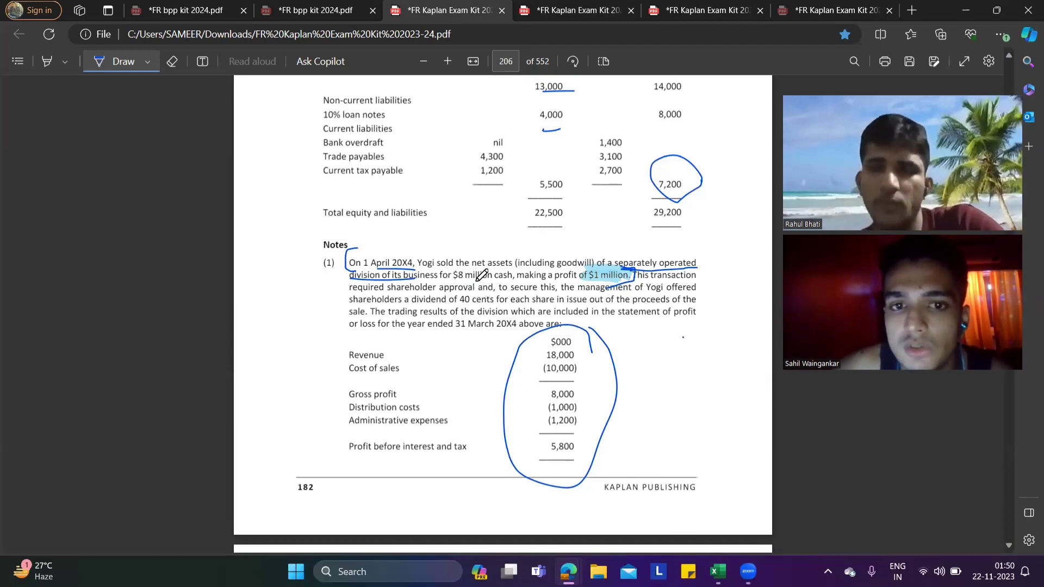
drag(466, 282, 487, 281)
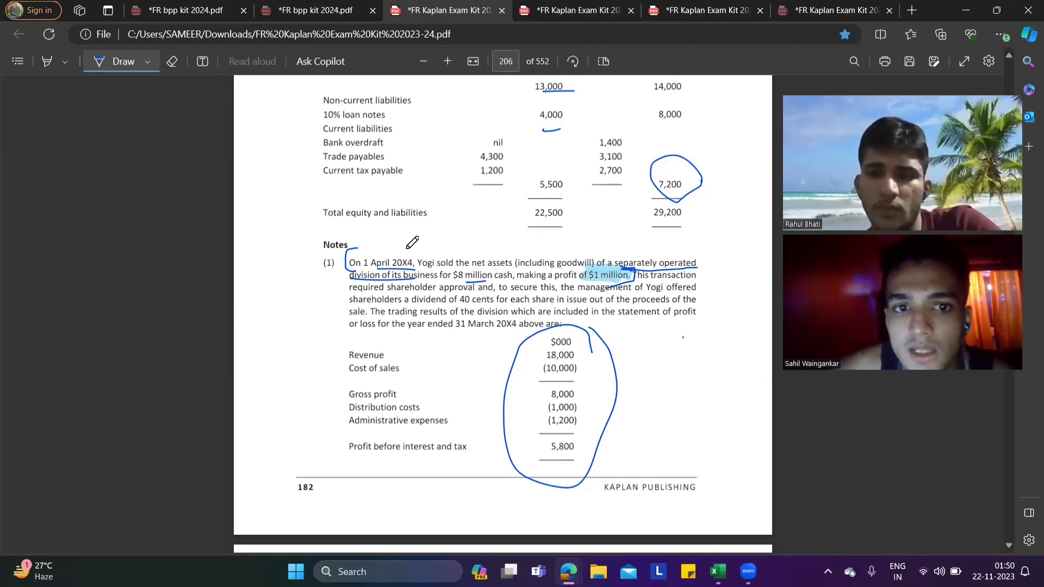
- Handwrite circled 15 and 14 above note (1), an arrow from 14 towards the 20X4 total, and 7000 pointing down to 8000 beside the note
mouse_move(426, 242)
mouse_down()
mouse_move(414, 252)
mouse_move(409, 221)
mouse_move(387, 256)
mouse_move(435, 256)
mouse_up()
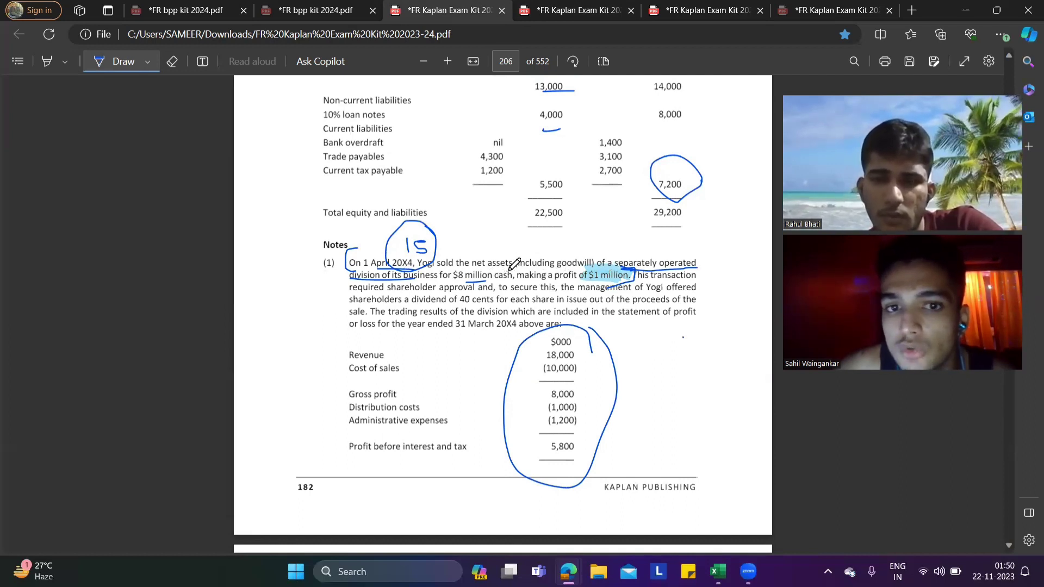
mouse_move(705, 279)
mouse_down()
mouse_move(732, 267)
mouse_move(723, 294)
mouse_move(739, 275)
mouse_move(755, 284)
mouse_move(760, 272)
mouse_move(766, 284)
mouse_move(769, 272)
mouse_move(753, 353)
mouse_move(713, 388)
mouse_move(730, 391)
mouse_move(724, 360)
mouse_move(753, 362)
mouse_move(707, 403)
mouse_move(753, 363)
mouse_move(766, 380)
mouse_move(764, 364)
mouse_up()
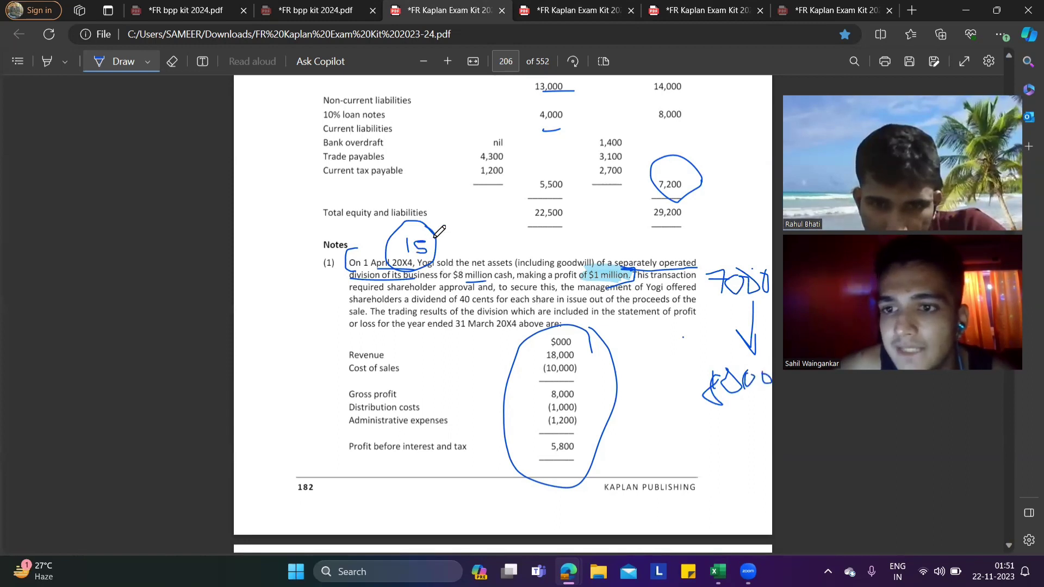
mouse_move(489, 228)
mouse_down()
mouse_move(487, 249)
mouse_move(513, 243)
mouse_move(510, 251)
mouse_up()
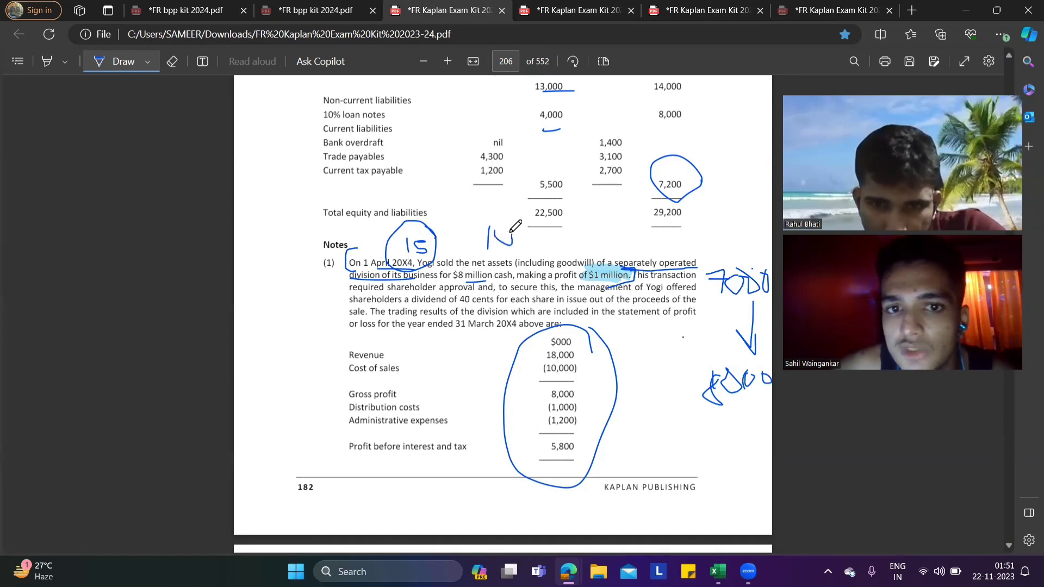
mouse_move(522, 212)
mouse_down()
mouse_move(511, 269)
mouse_move(535, 231)
mouse_move(604, 238)
mouse_move(621, 205)
mouse_move(631, 218)
mouse_up()
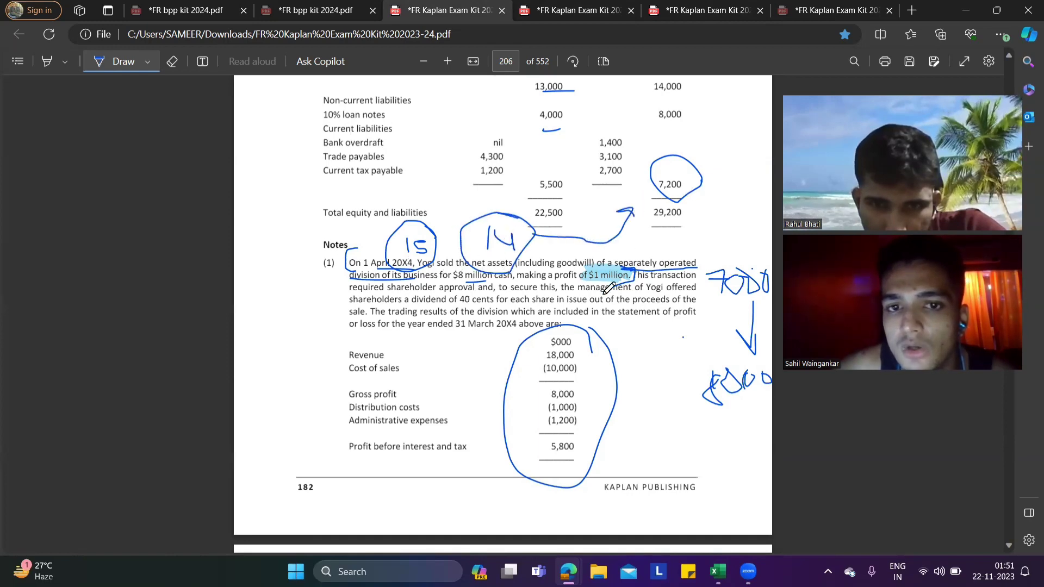
- Recheck the requirements and statement of financial position, switch to the Excel workbook, and set the adjusted ROCE formula's divisor to 15000
scroll(608, 287, down, 10)
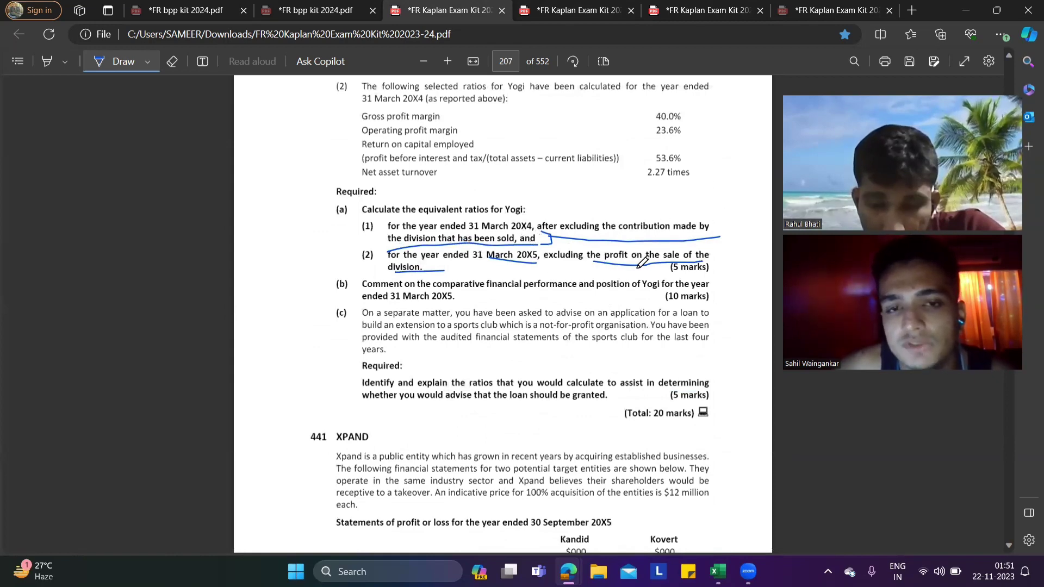
scroll(645, 260, up, 12)
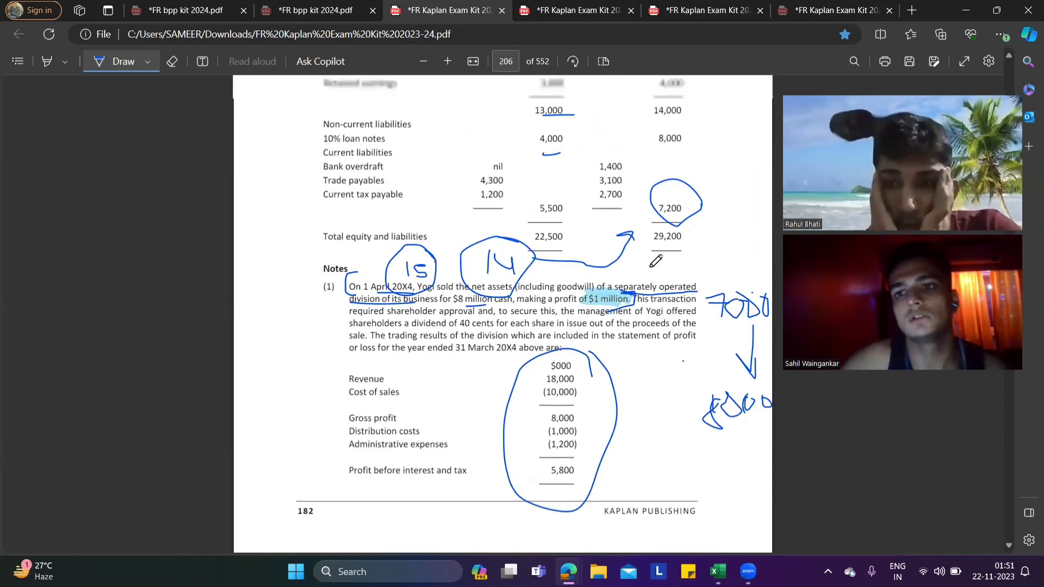
scroll(655, 262, up, 3)
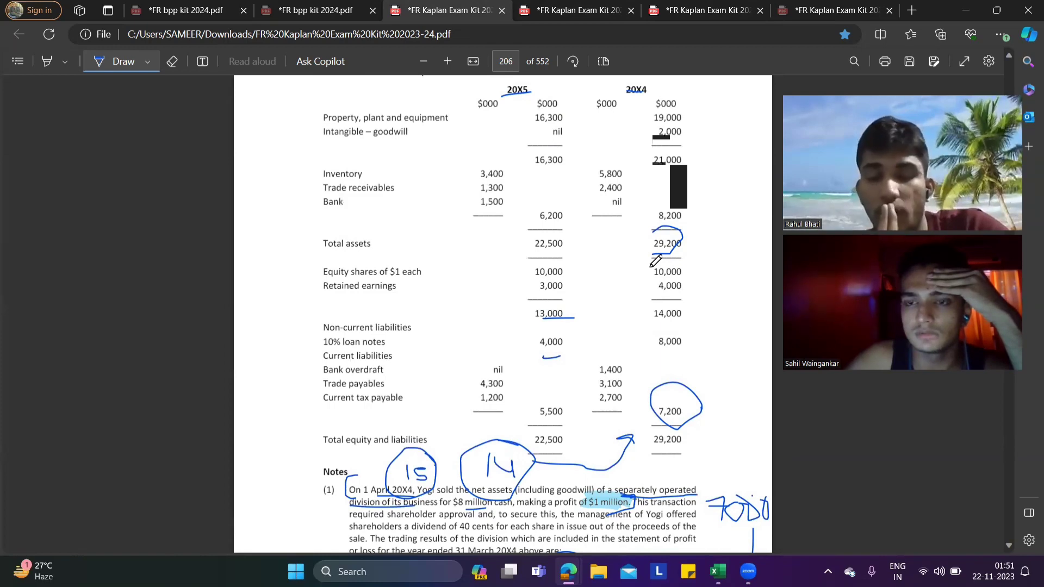
scroll(655, 262, down, 3)
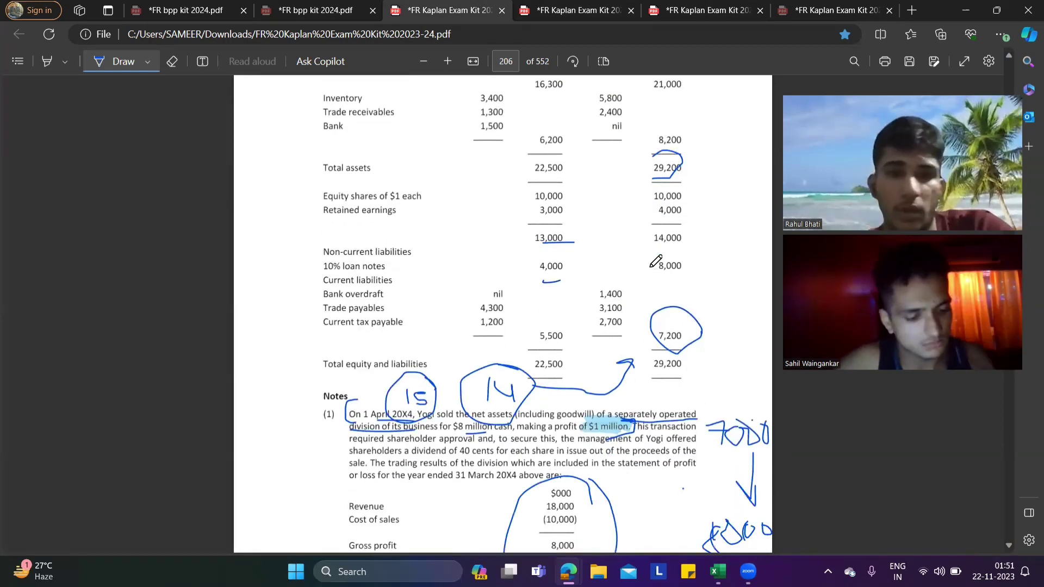
key(alt+Tab)
click(618, 258)
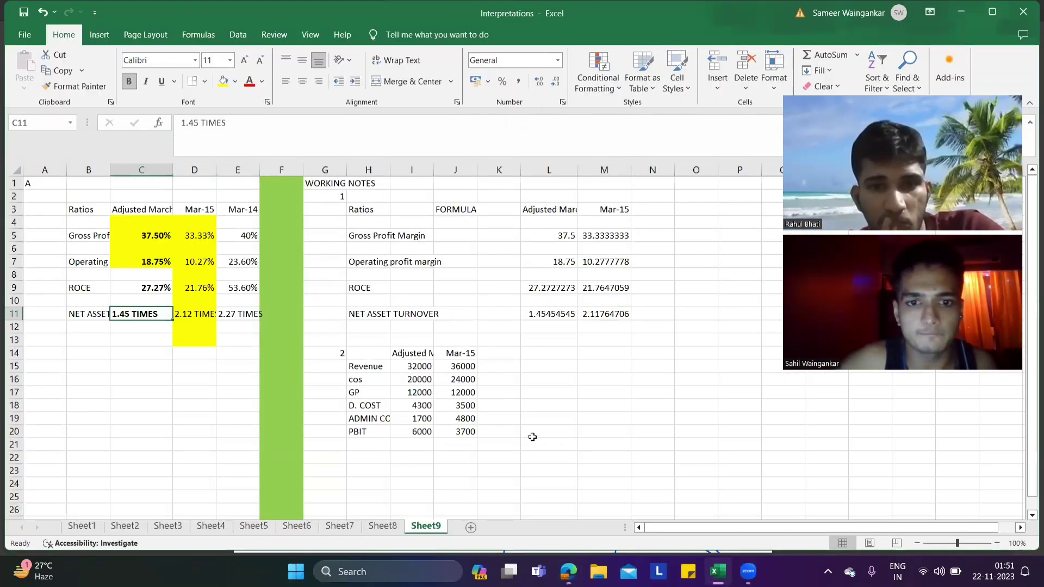
click(534, 284)
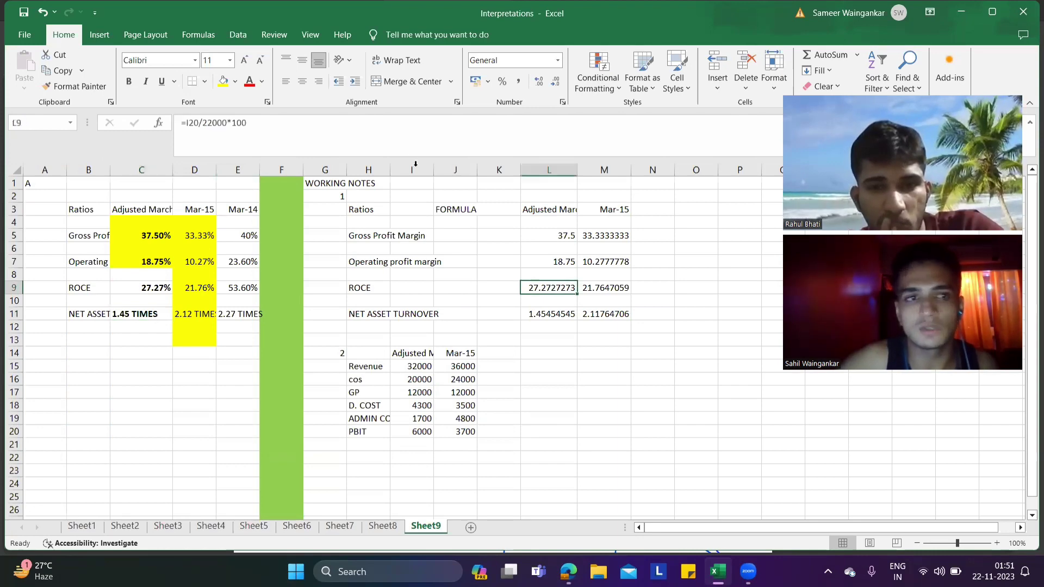
click(227, 122)
drag(211, 122, 202, 122)
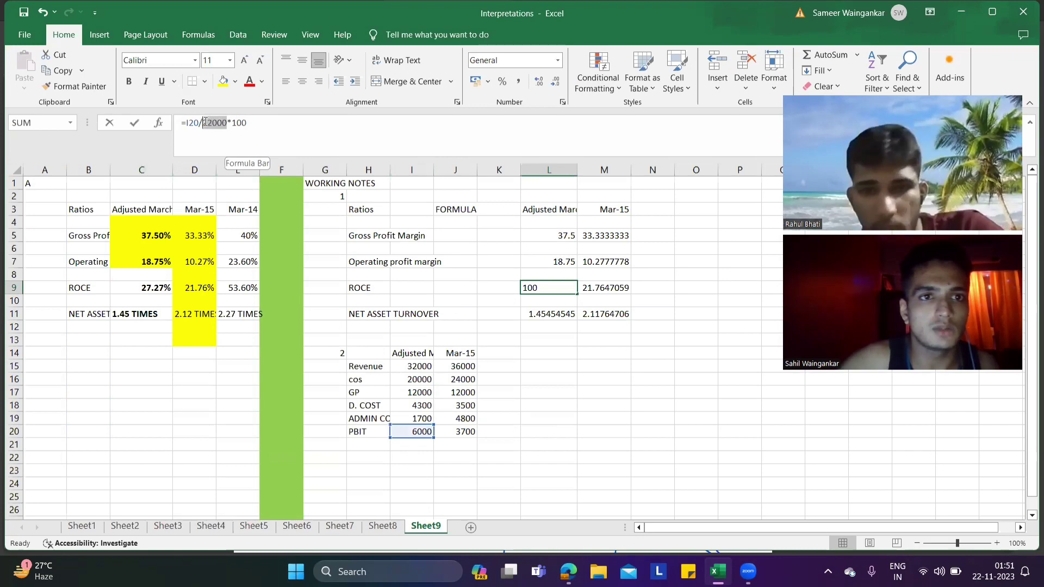
key(BackSpace)
text(15000)
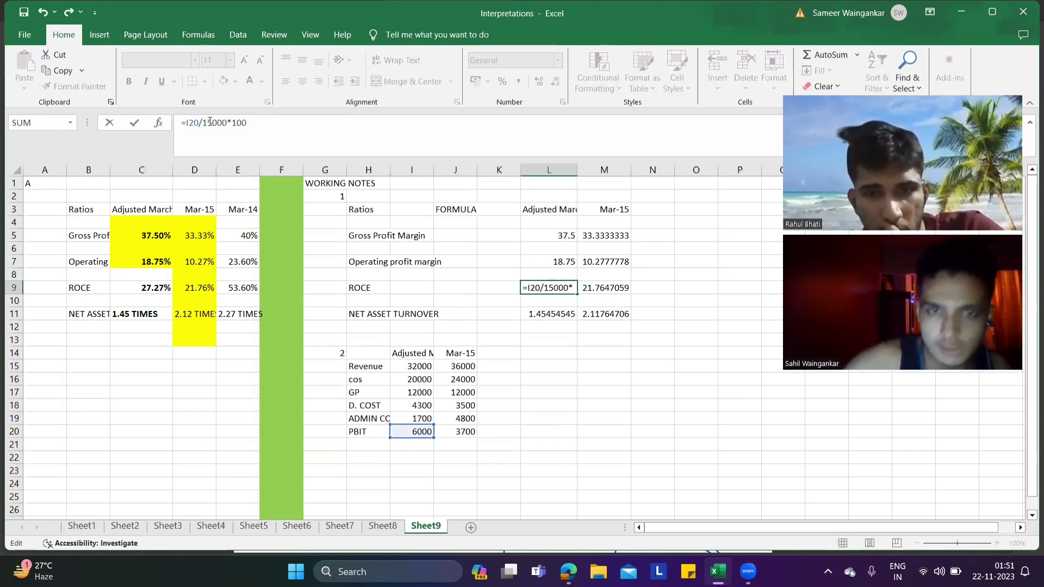
key(Return)
- Set the divisor in the adjusted net asset turnover formula to 15000 in the working notes
click(556, 316)
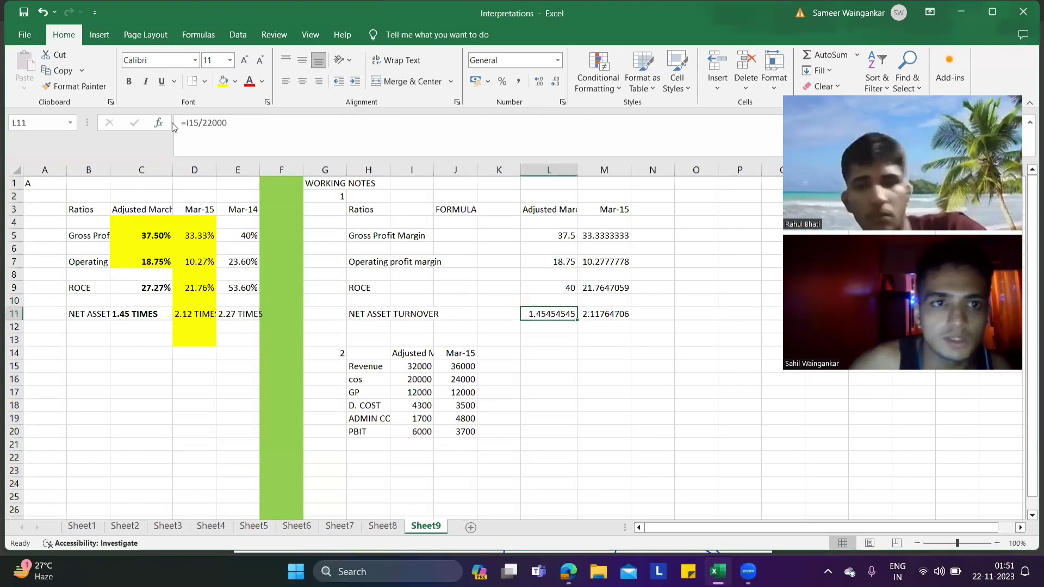
click(230, 123)
key(BackSpace)
key(BackSpace)
key(BackSpace)
key(BackSpace)
key(BackSpace)
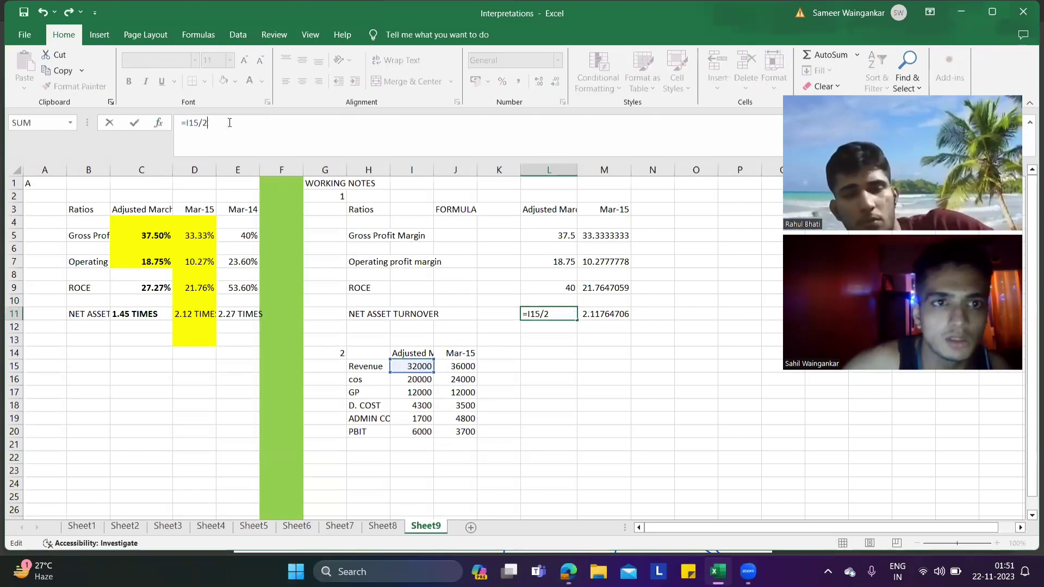
text(150)
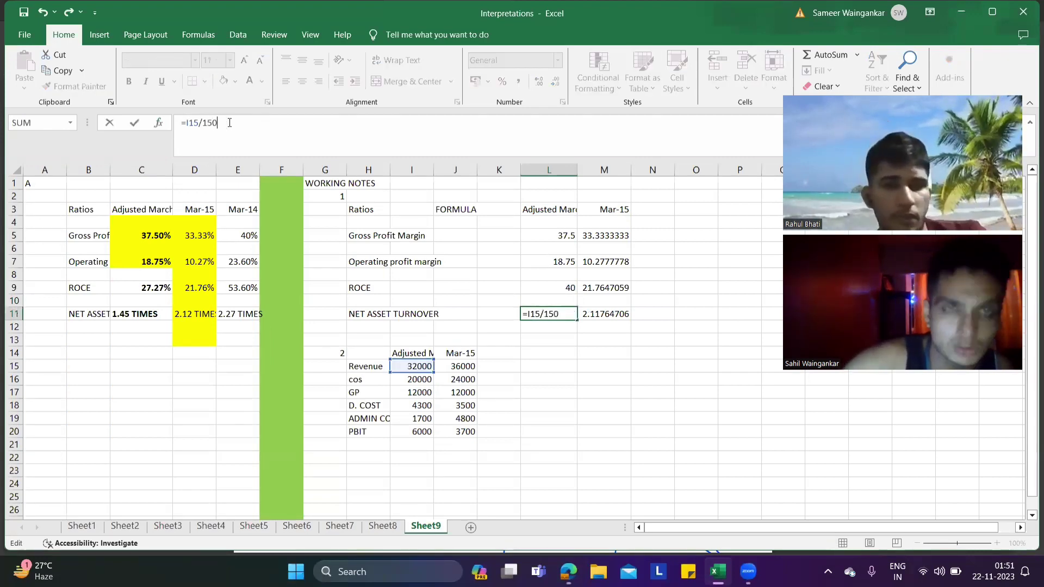
text(00)
key(Return)
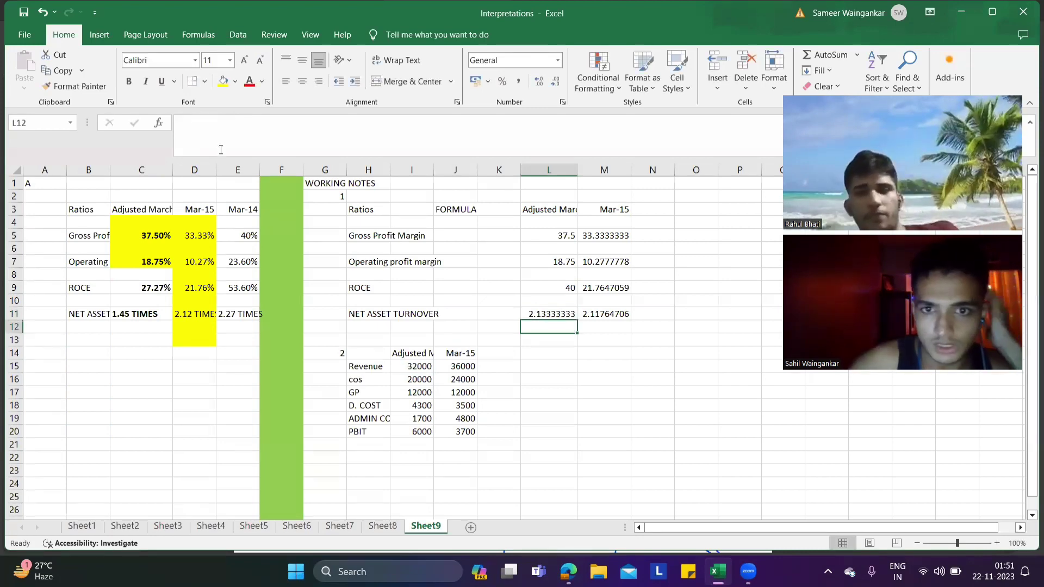
- Update the adjusted March column of the ratio summary to 2.133 TIMES for net asset turnover and 40% for ROCE
click(155, 315)
key(BackSpace)
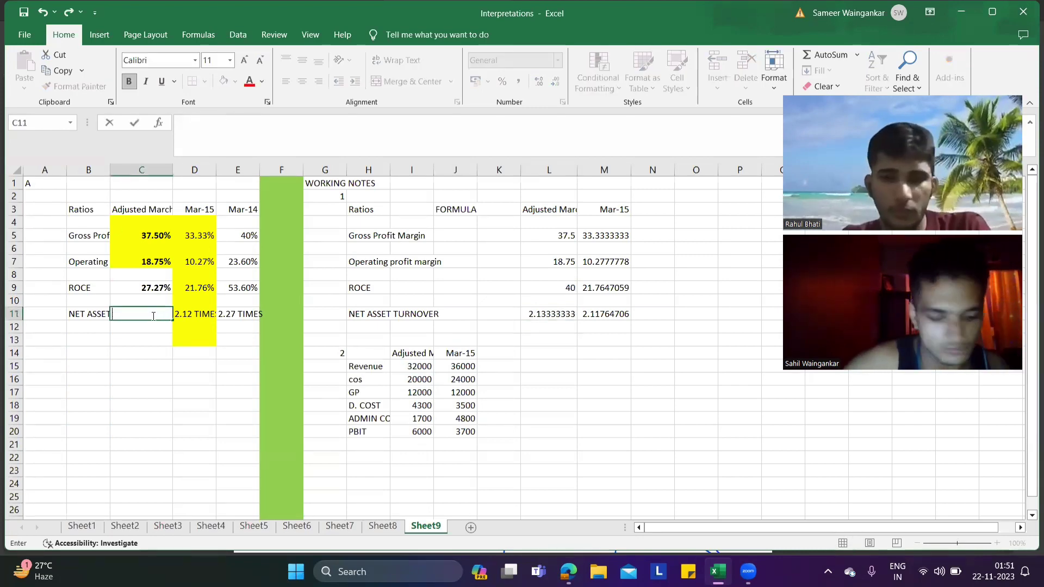
text(2)
key(BackSpace)
text(.1)
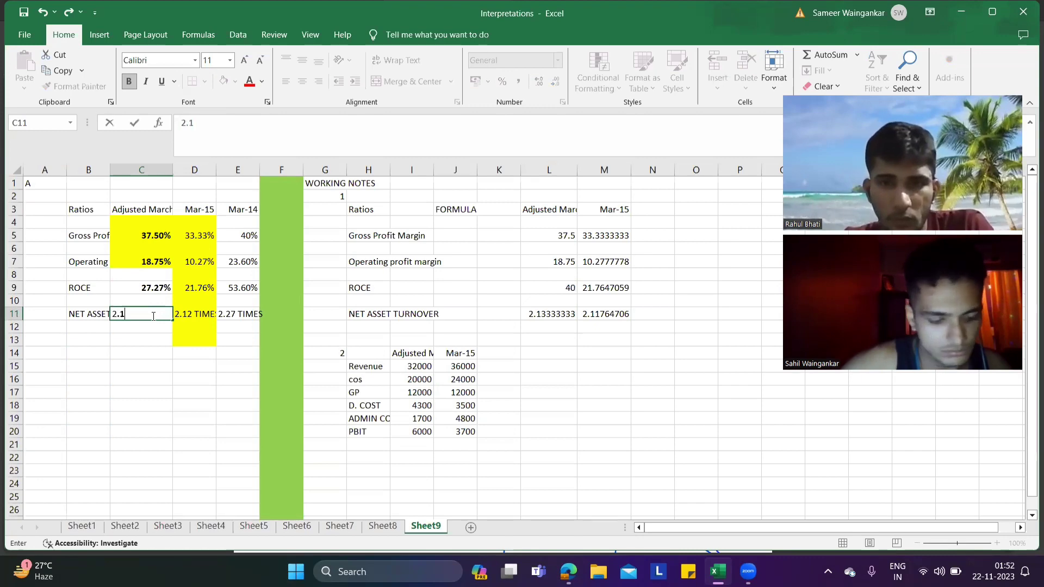
text(33 TIMES)
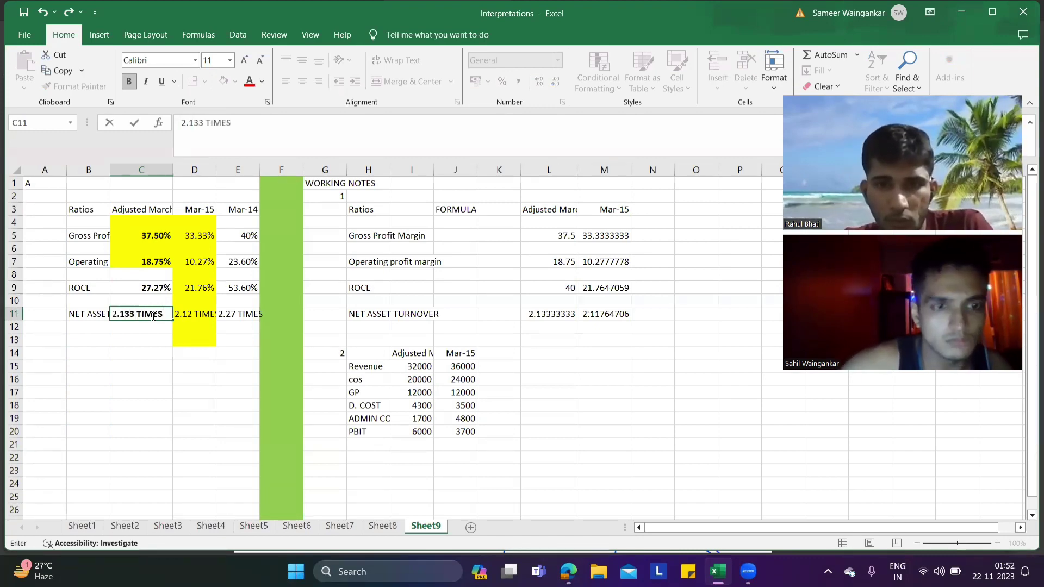
key(Up)
key(Up)
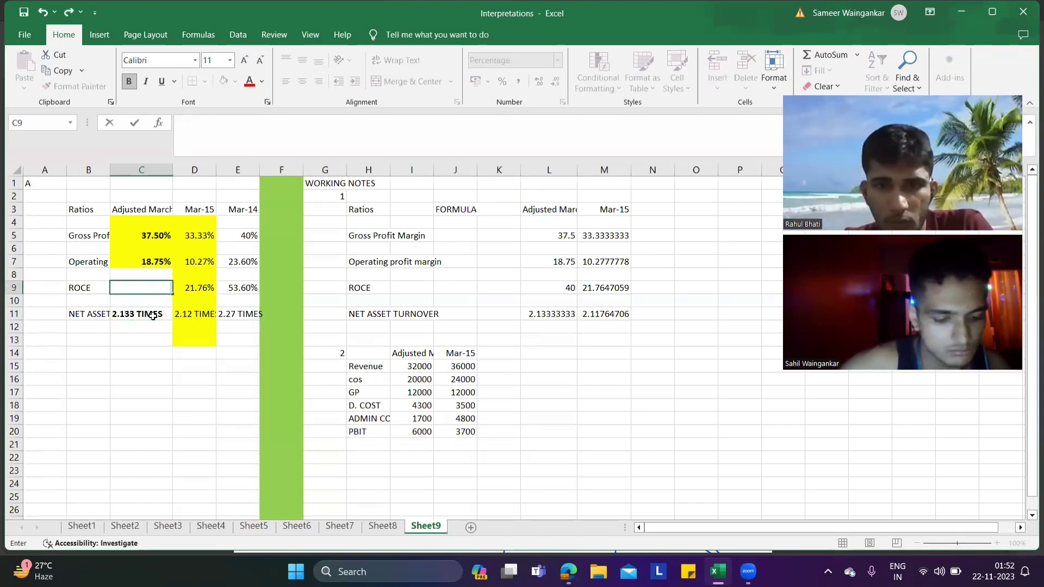
text(40.00)
text(%)
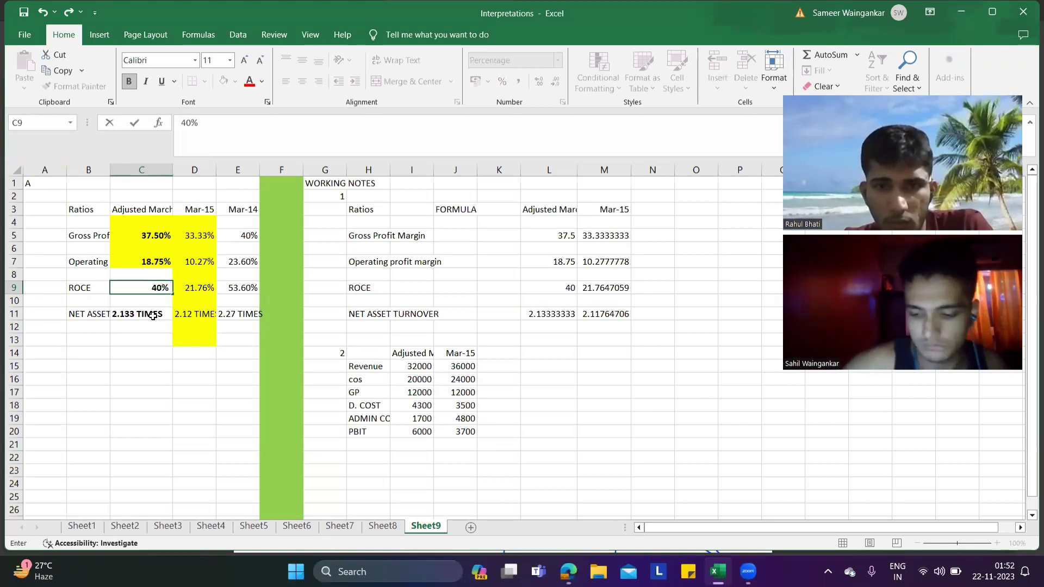
key(Return)
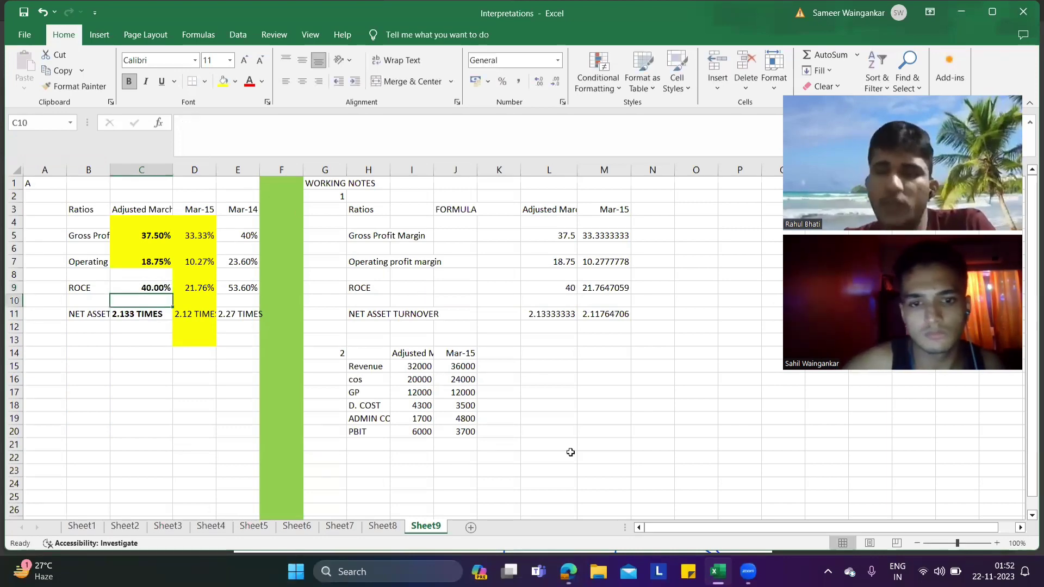
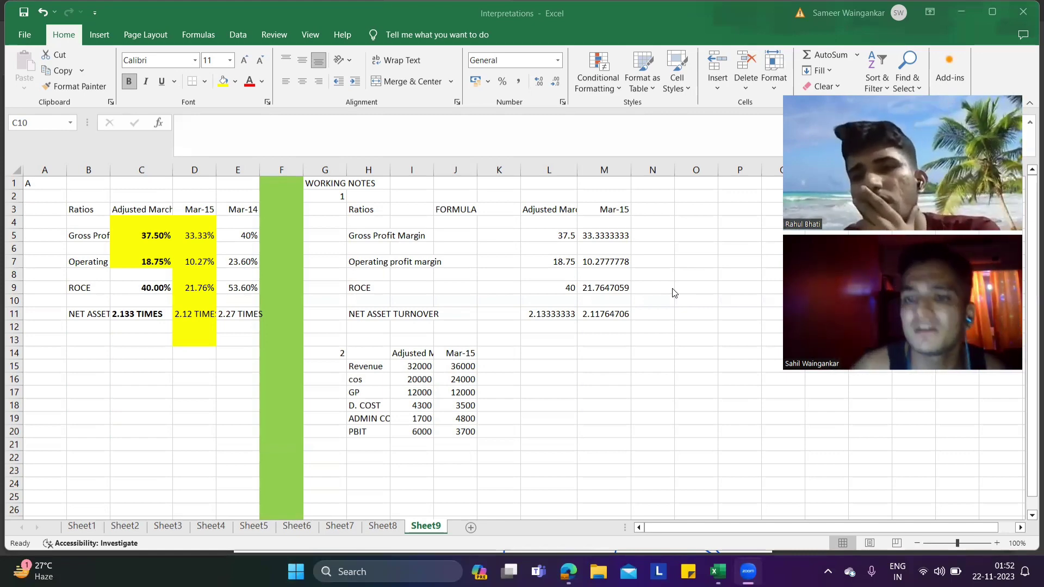
- Add a new blank worksheet after Sheet9
click(694, 261)
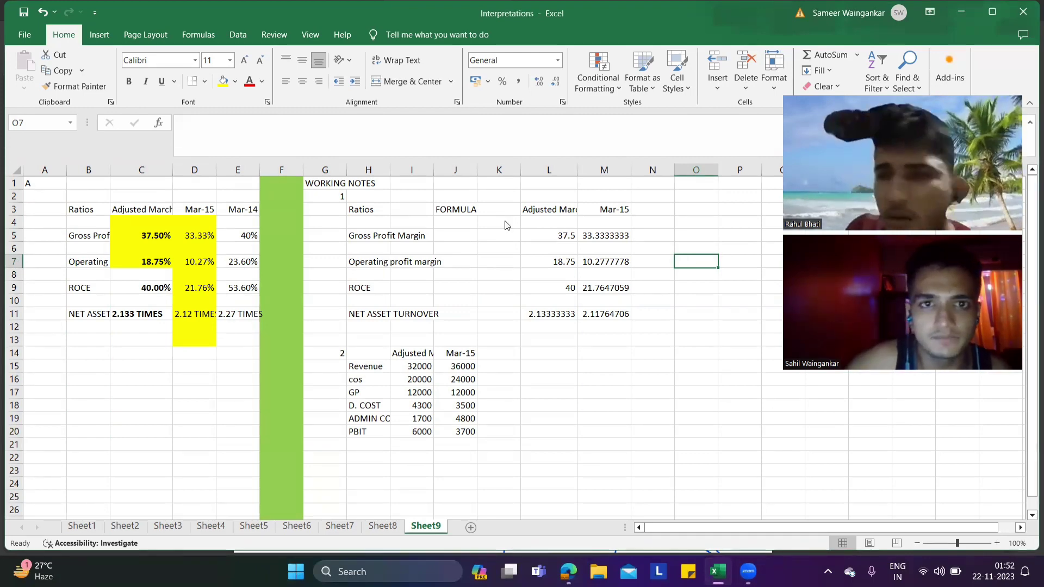
click(471, 528)
click(384, 342)
click(347, 262)
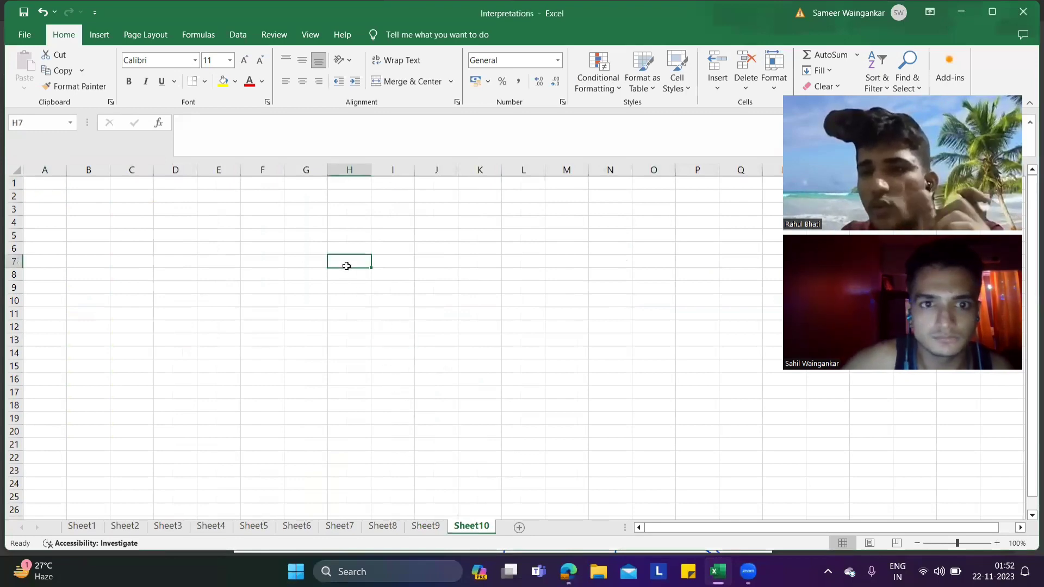
click(344, 249)
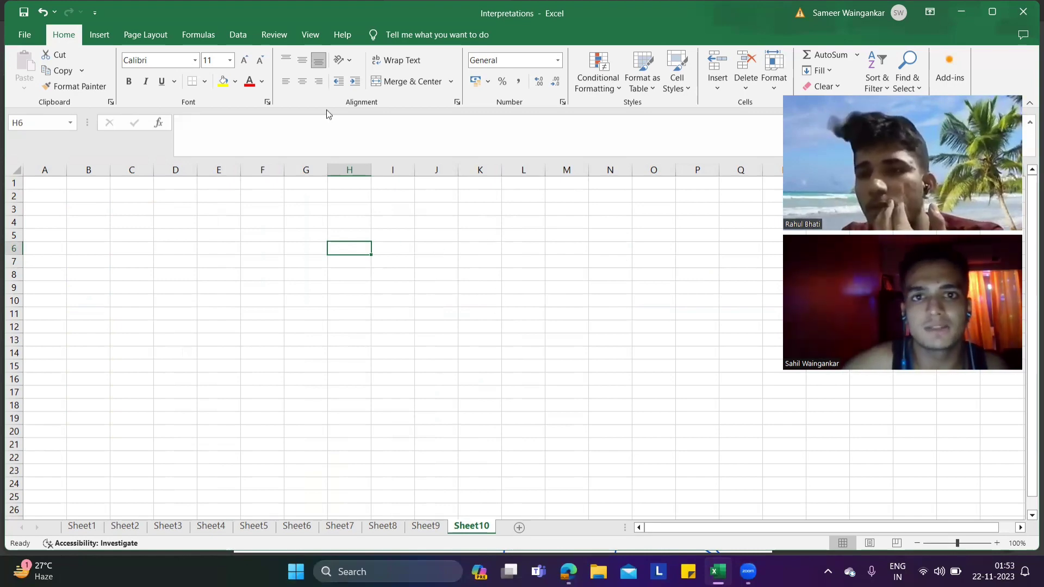
- On Sheet9, fill the adjusted ROCE and net asset turnover cells C9:C12 with yellow
click(426, 526)
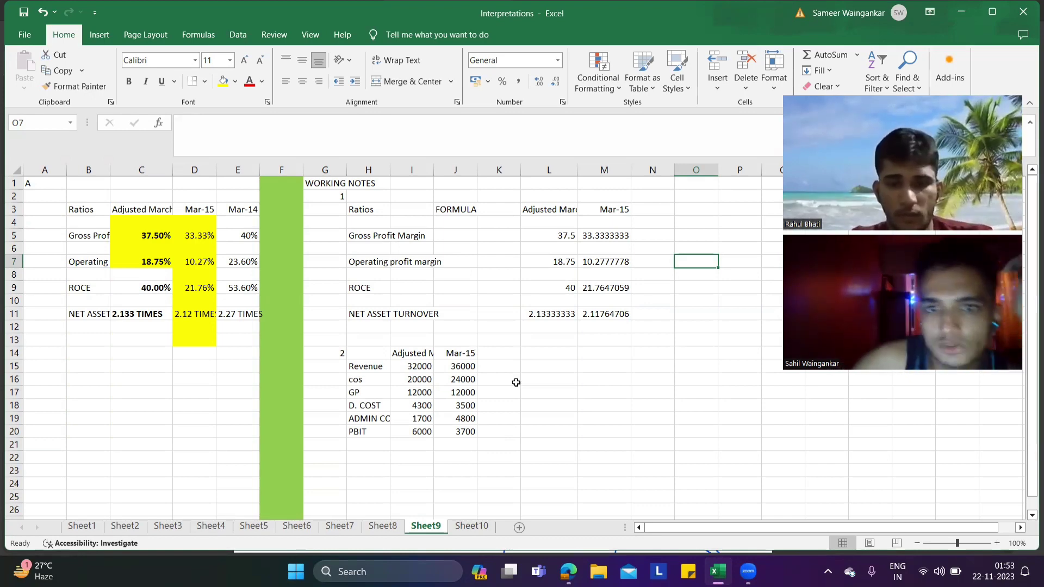
click(614, 281)
click(617, 313)
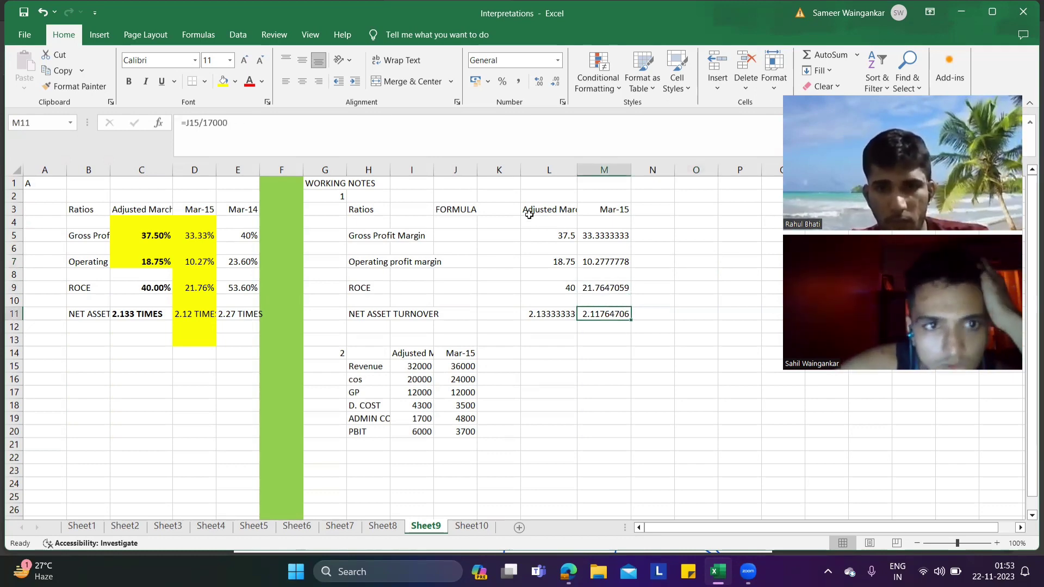
drag(163, 222, 226, 353)
drag(150, 285, 150, 301)
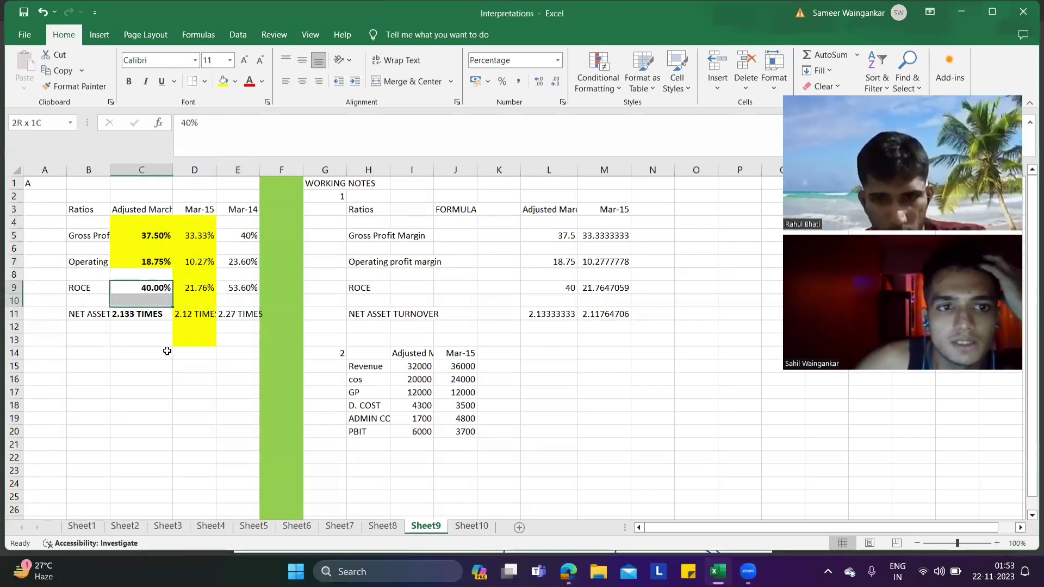
drag(167, 351, 170, 329)
click(223, 81)
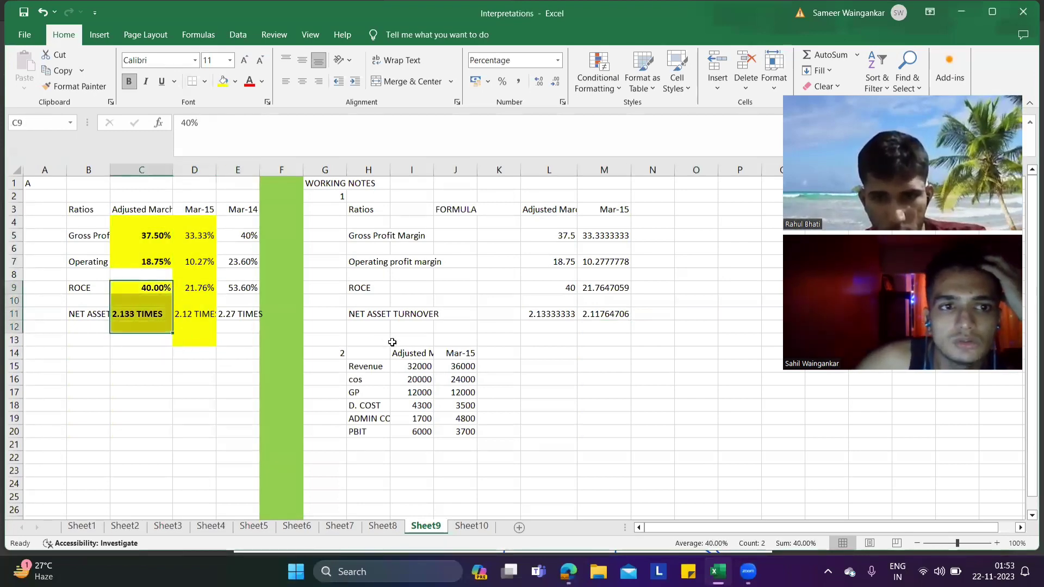
click(392, 342)
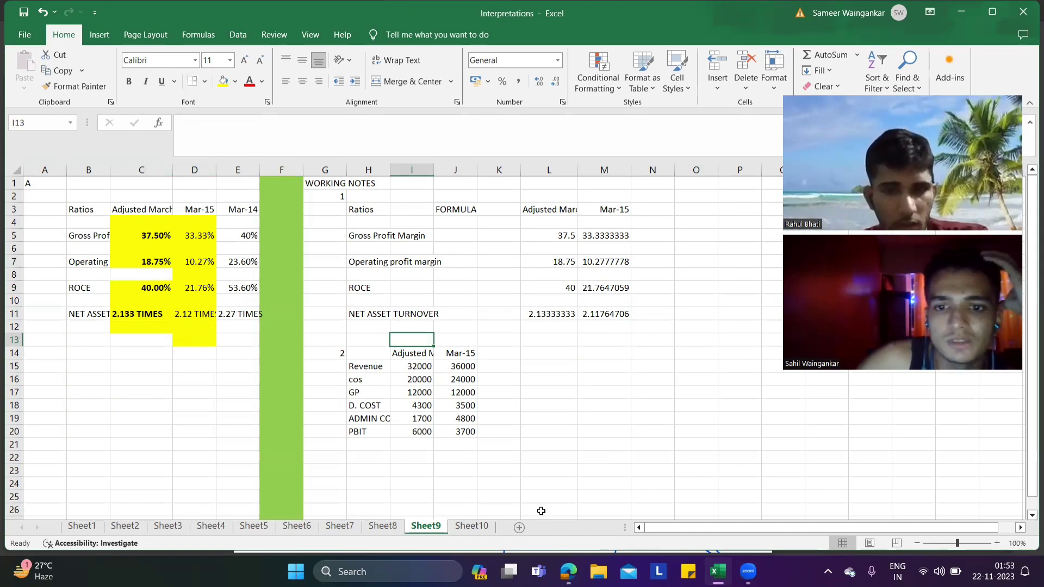
- Return to the Kaplan exam kit PDF and erase the ink and highlight around note (1), the division's results and the 20X4 current liabilities
click(472, 526)
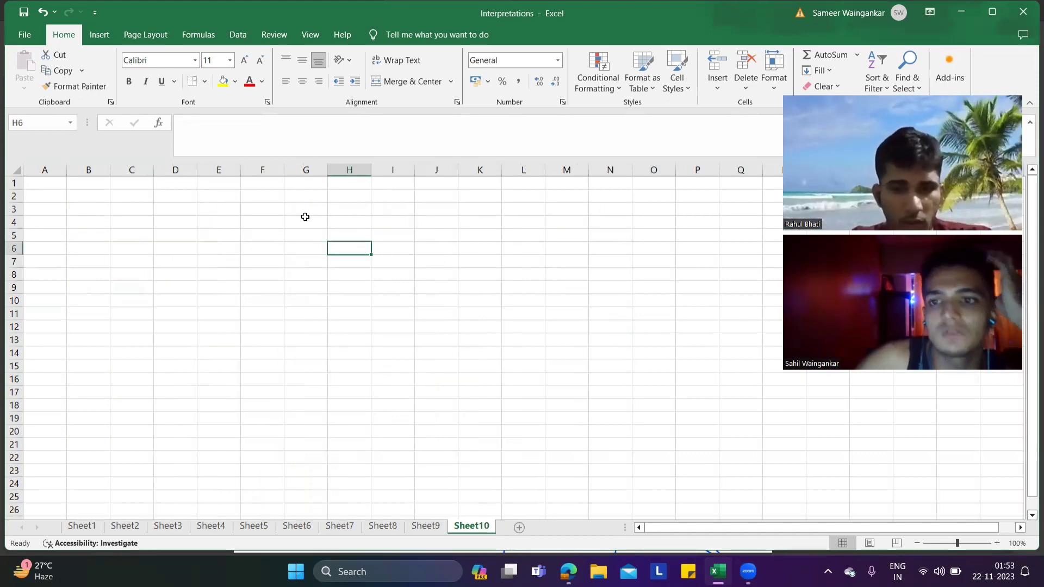
click(52, 195)
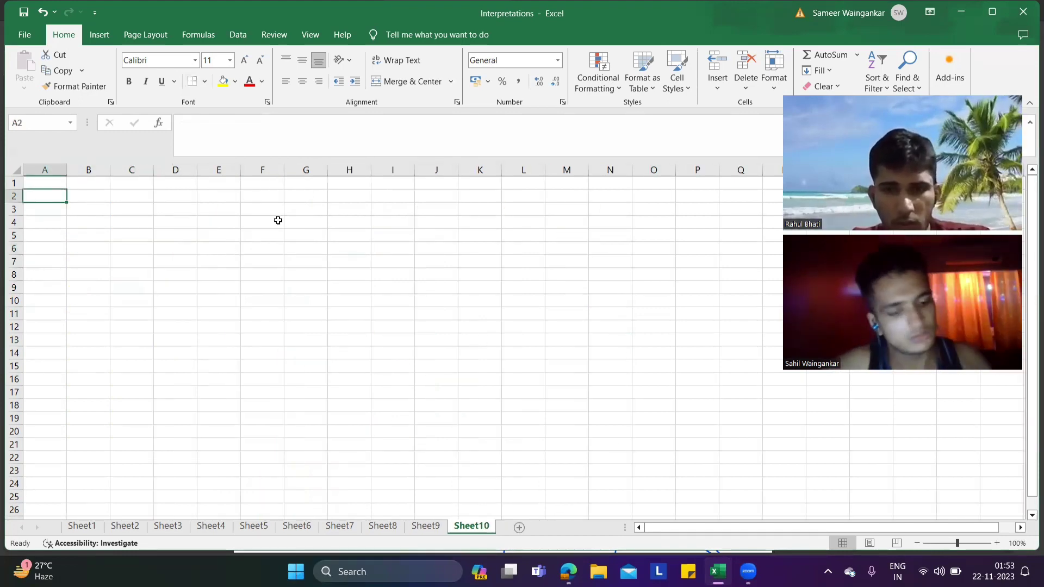
key(alt+Tab)
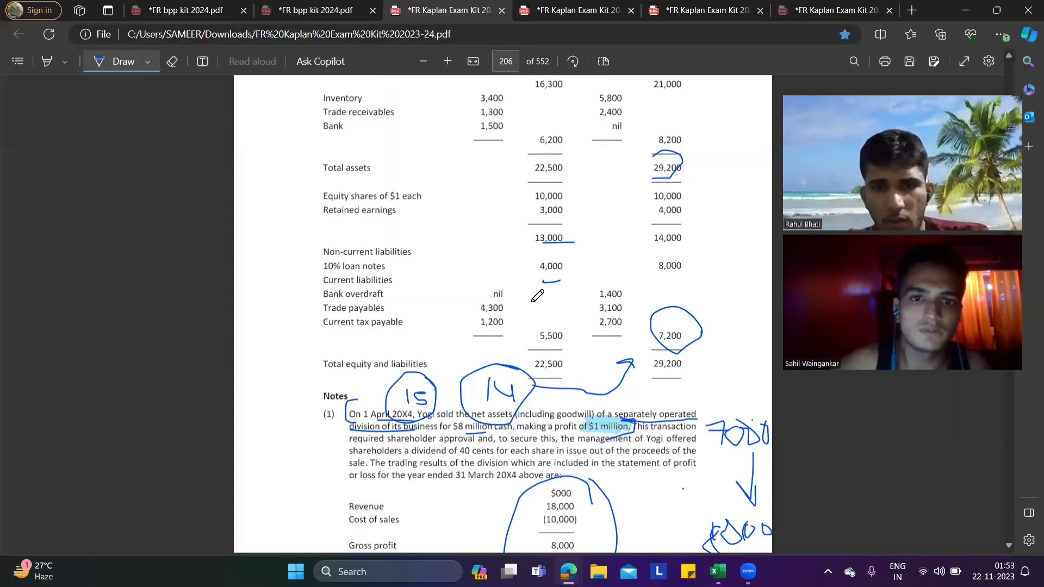
scroll(544, 279, down, 3)
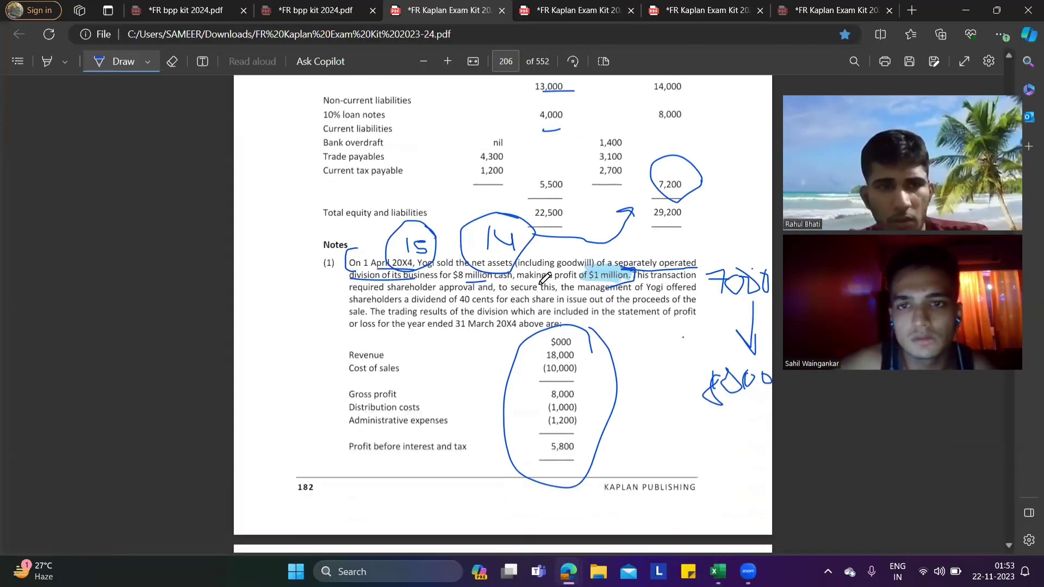
click(172, 61)
mouse_move(358, 278)
mouse_down()
mouse_move(430, 240)
mouse_move(506, 239)
mouse_move(424, 257)
mouse_move(578, 273)
mouse_move(722, 116)
mouse_move(735, 378)
mouse_move(715, 389)
mouse_move(764, 381)
mouse_move(747, 337)
mouse_up()
drag(401, 240, 420, 241)
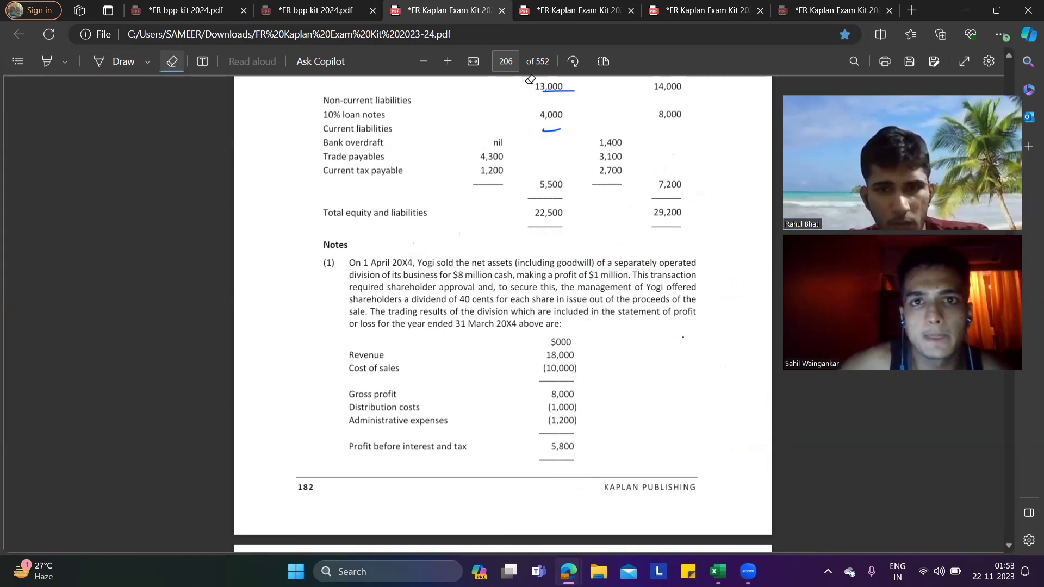